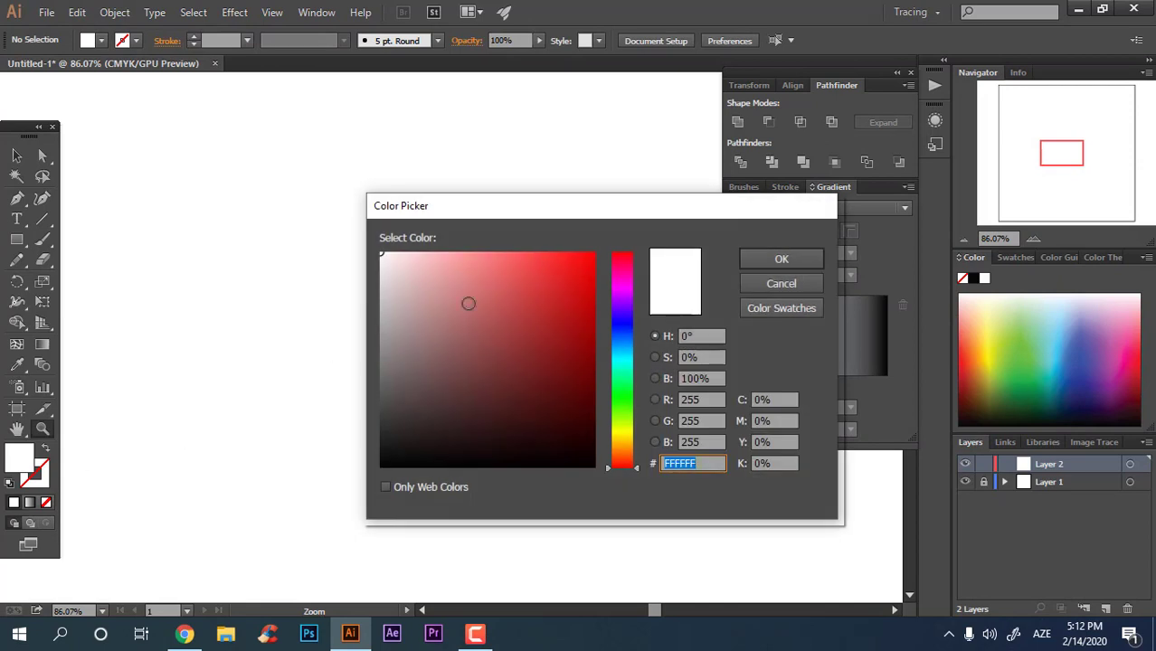
# Step: Set the fill colour to F4BFA2 in the Color Picker
pyautogui.moveTo(621, 471); pyautogui.dragTo(622, 456)
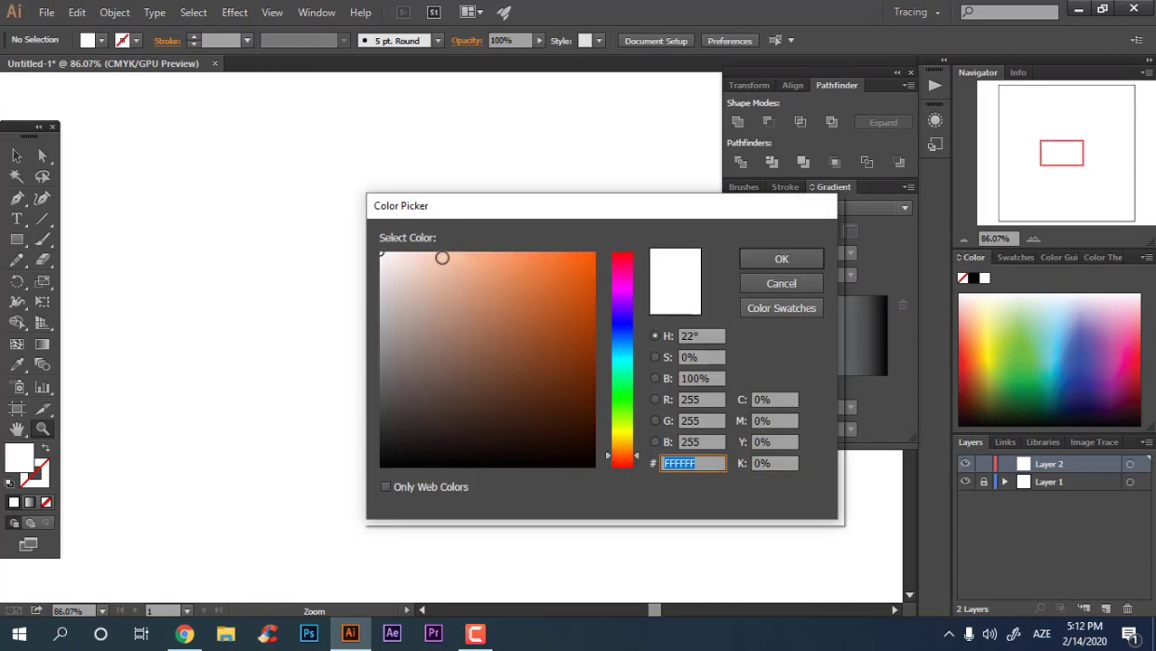
pyautogui.moveTo(441, 258); pyautogui.dragTo(444, 258)
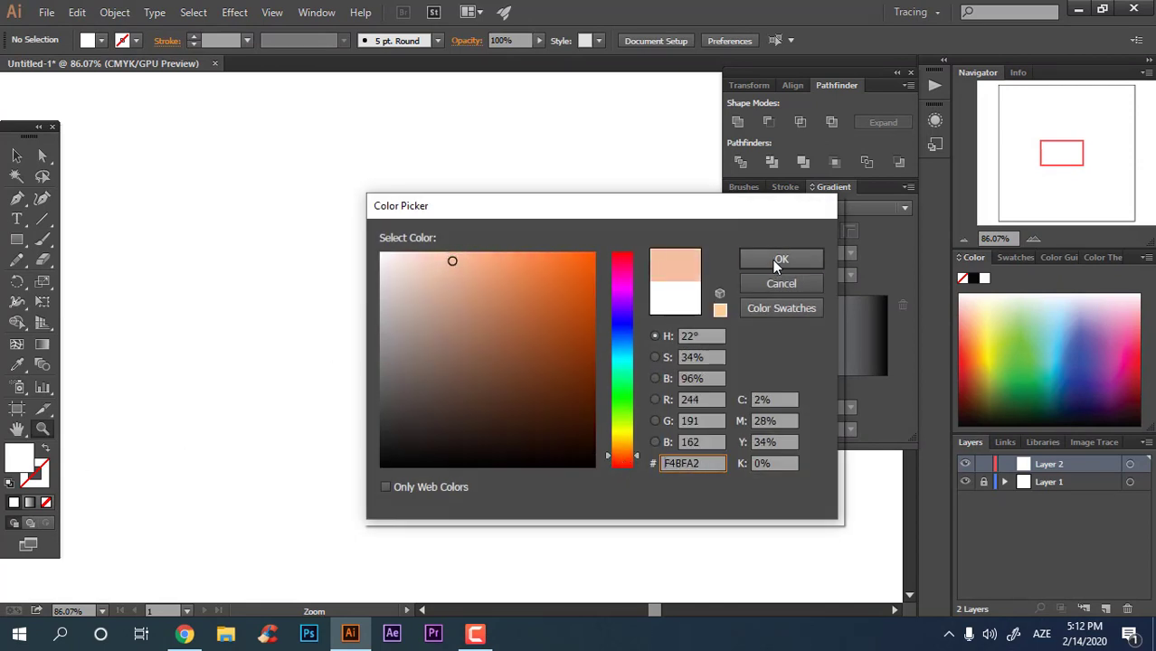
pyautogui.click(773, 259)
# Step: Draw a tall rectangle for the head with the Rectangle tool
pyautogui.click(16, 239)
pyautogui.moveTo(263, 154); pyautogui.dragTo(534, 489)
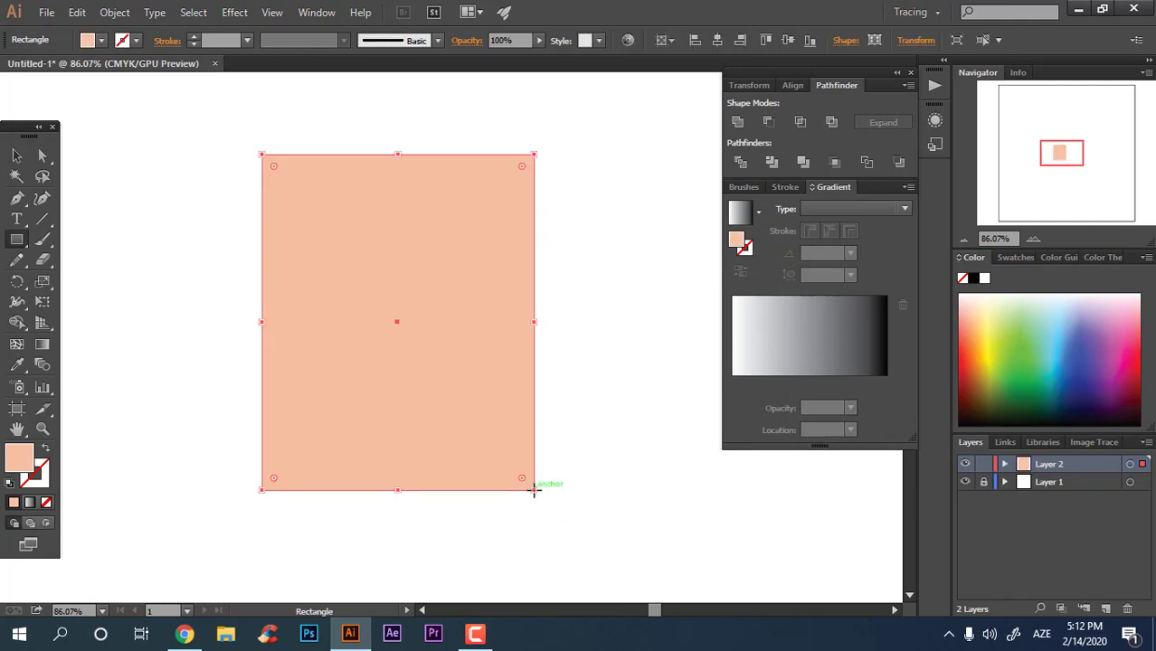
# Step: Round the head rectangle's corners fully into a capsule shape using the live corner widgets
pyautogui.click(41, 157)
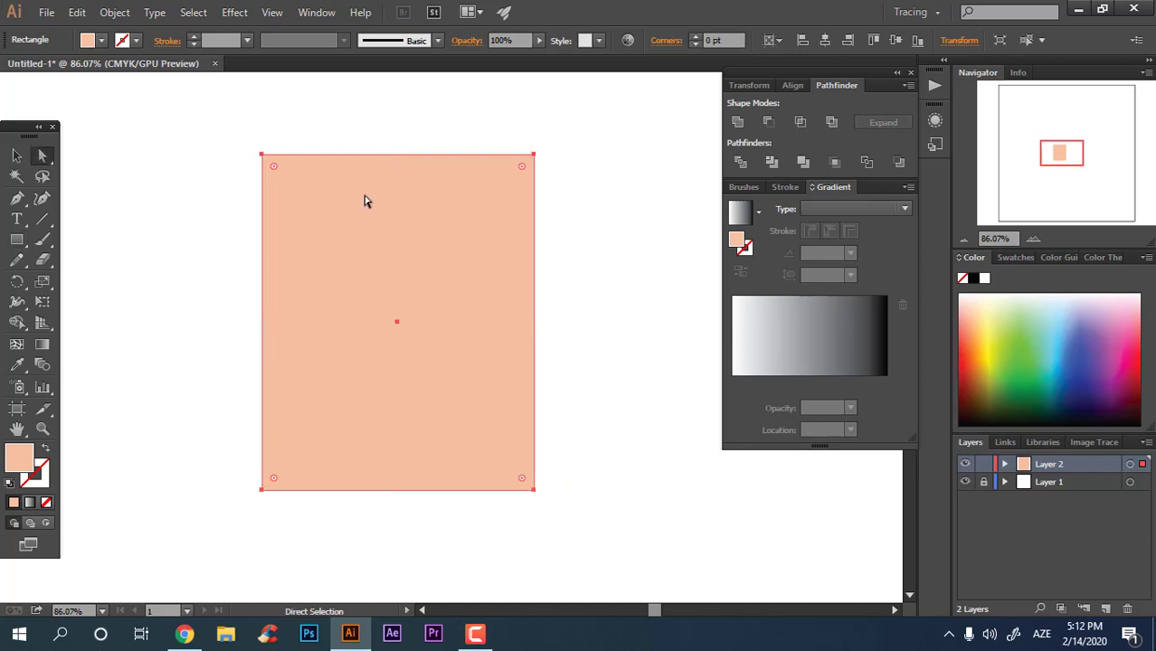
pyautogui.moveTo(276, 169); pyautogui.dragTo(361, 398)
pyautogui.click(17, 157)
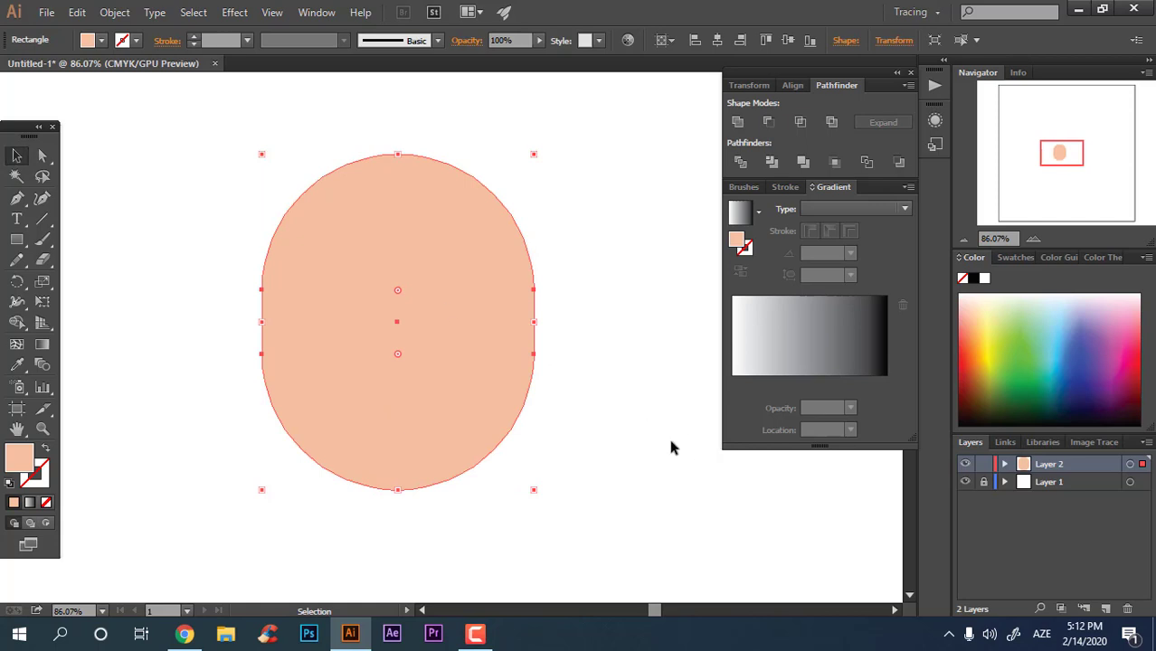
# Step: Align the head shape to the horizontal centre of the artboard
pyautogui.click(767, 41)
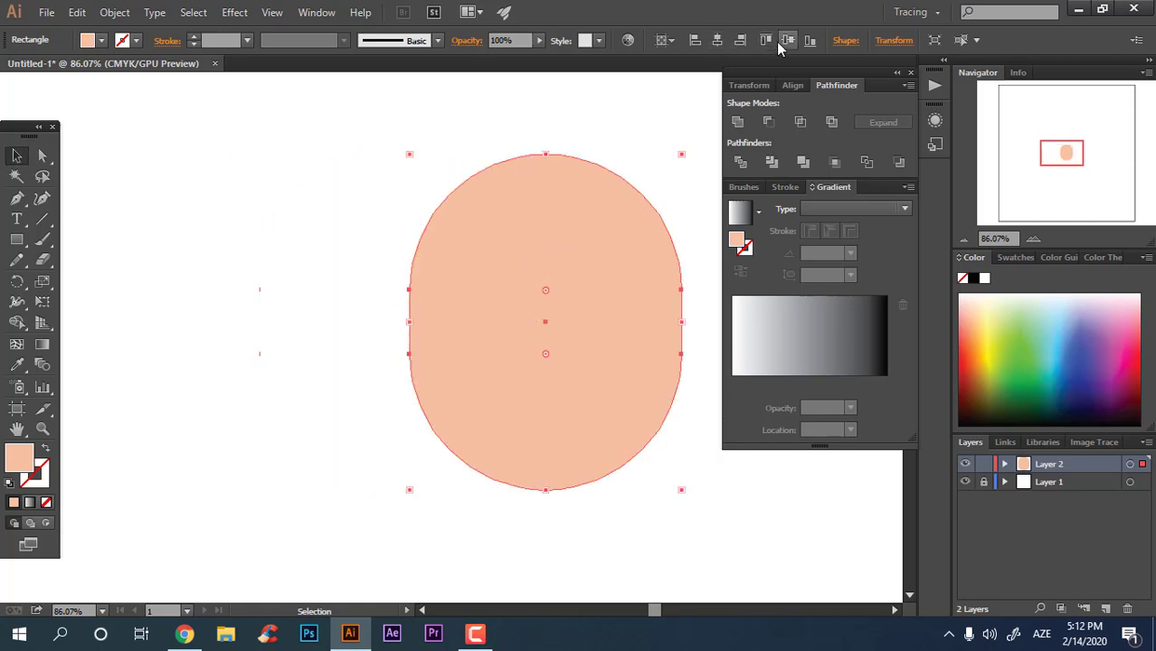
pyautogui.click(778, 41)
pyautogui.press('space')
pyautogui.moveTo(681, 327); pyautogui.dragTo(527, 276)
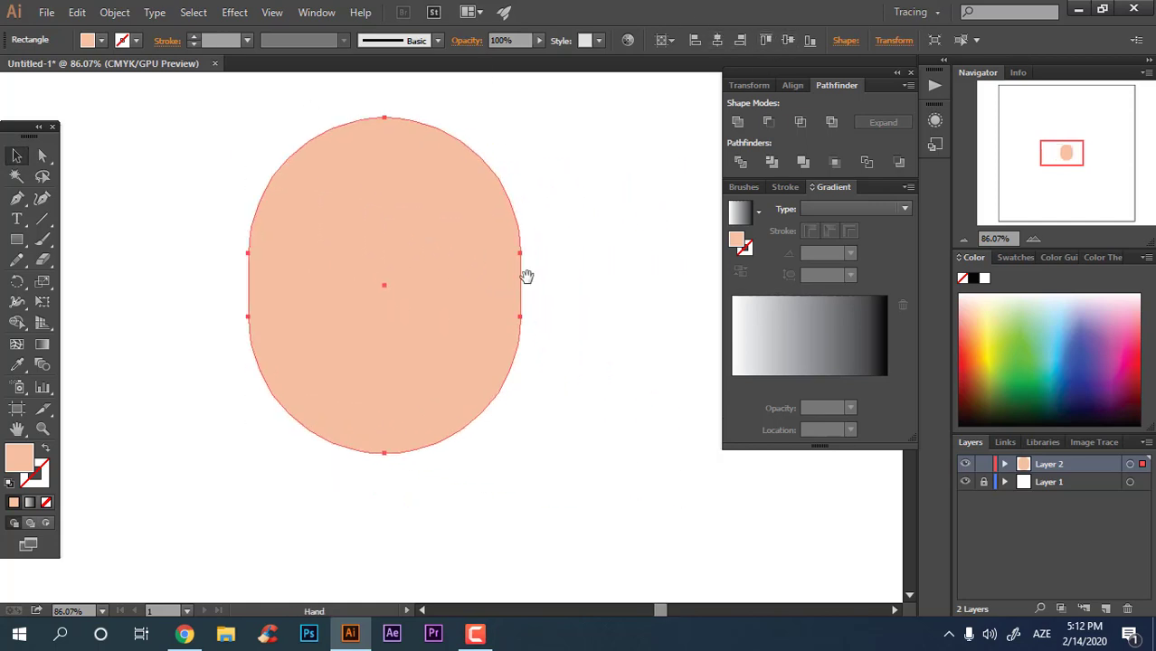
# Step: Draw a small square overlapping the bottom of the head
pyautogui.click(17, 242)
pyautogui.moveTo(340, 383); pyautogui.dragTo(467, 496)
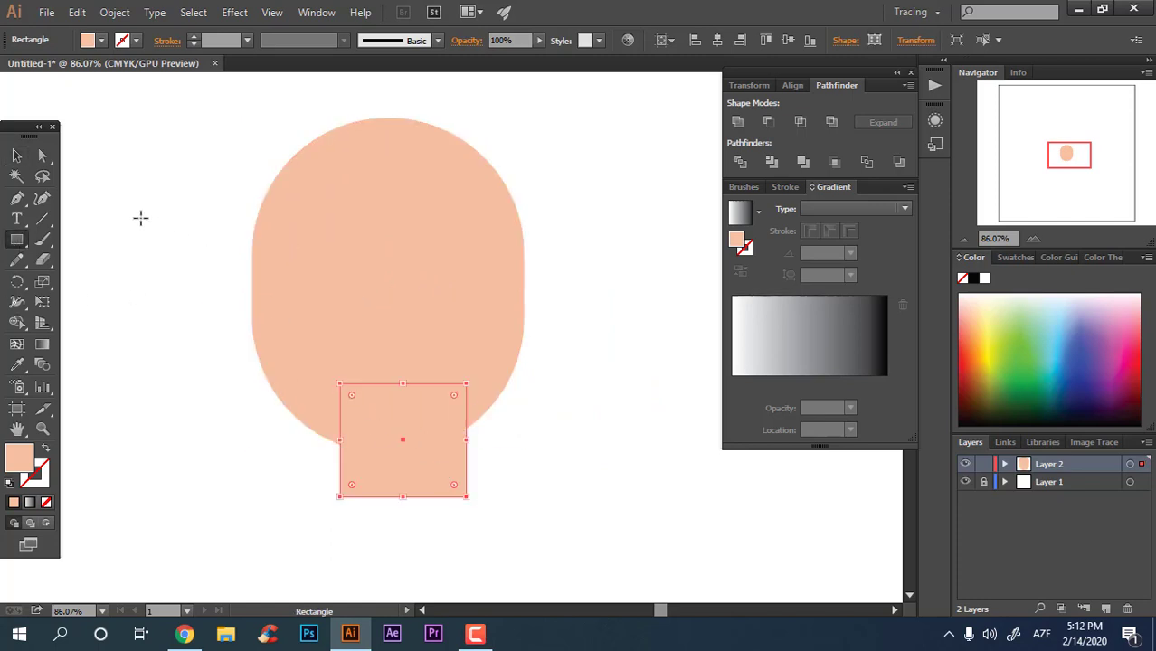
# Step: Round the small square's corners fully into a circle
pyautogui.click(43, 156)
pyautogui.moveTo(353, 398); pyautogui.dragTo(534, 566)
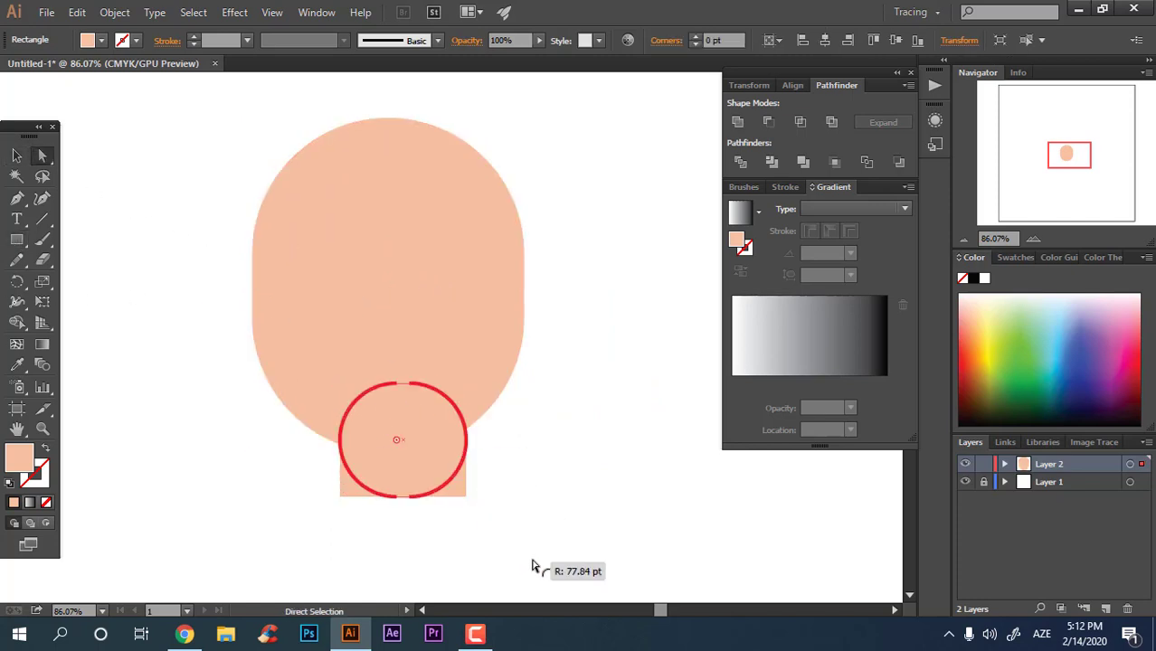
# Step: Select the head and circle and align them horizontally centred
pyautogui.click(20, 156)
pyautogui.click(585, 468)
pyautogui.moveTo(573, 481); pyautogui.dragTo(305, 223)
pyautogui.click(723, 40)
pyautogui.click(580, 493)
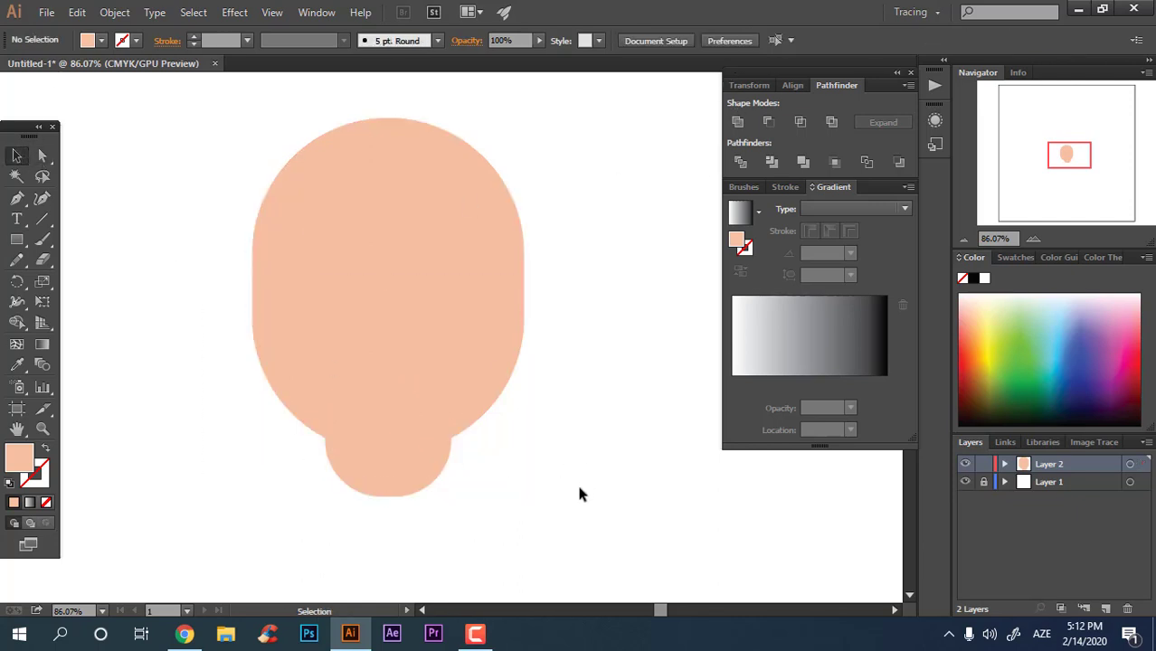
# Step: Move the chin circle slightly upward under the head
pyautogui.moveTo(424, 479); pyautogui.dragTo(419, 467)
pyautogui.click(573, 523)
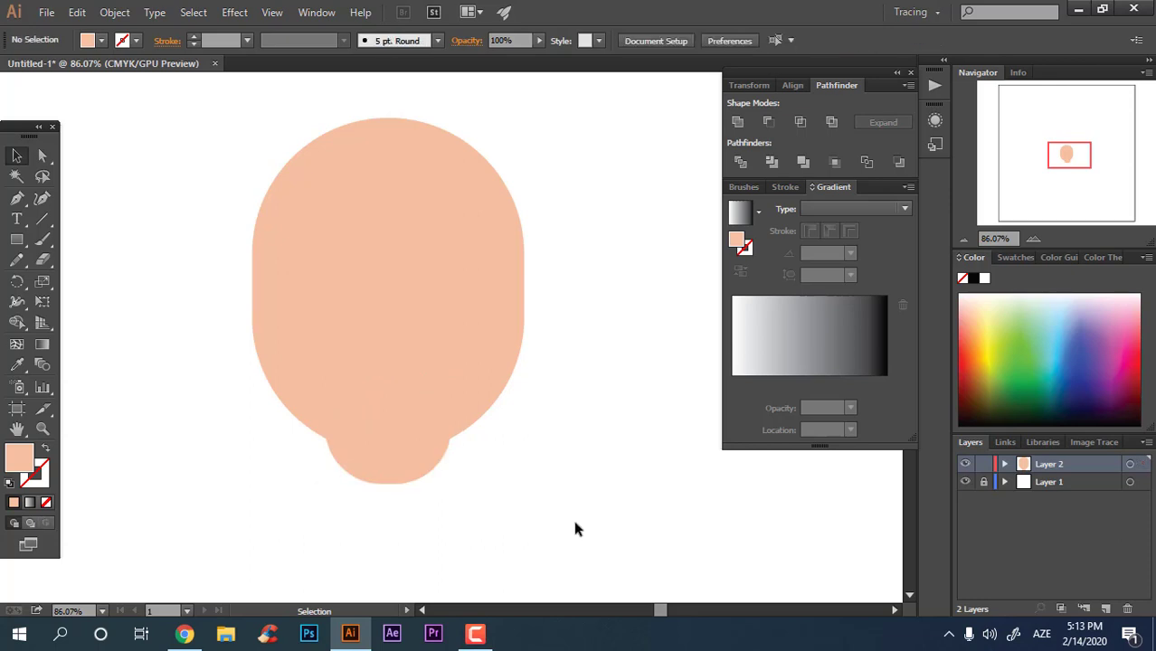
pyautogui.moveTo(574, 523); pyautogui.dragTo(72, 132)
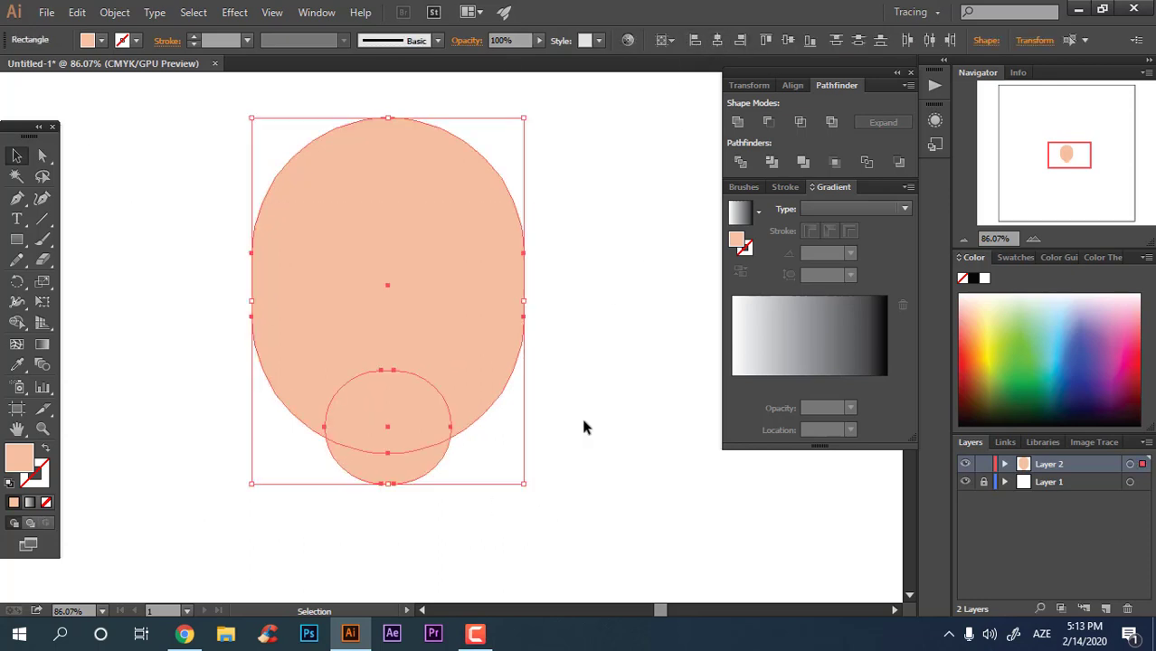
pyautogui.click(540, 428)
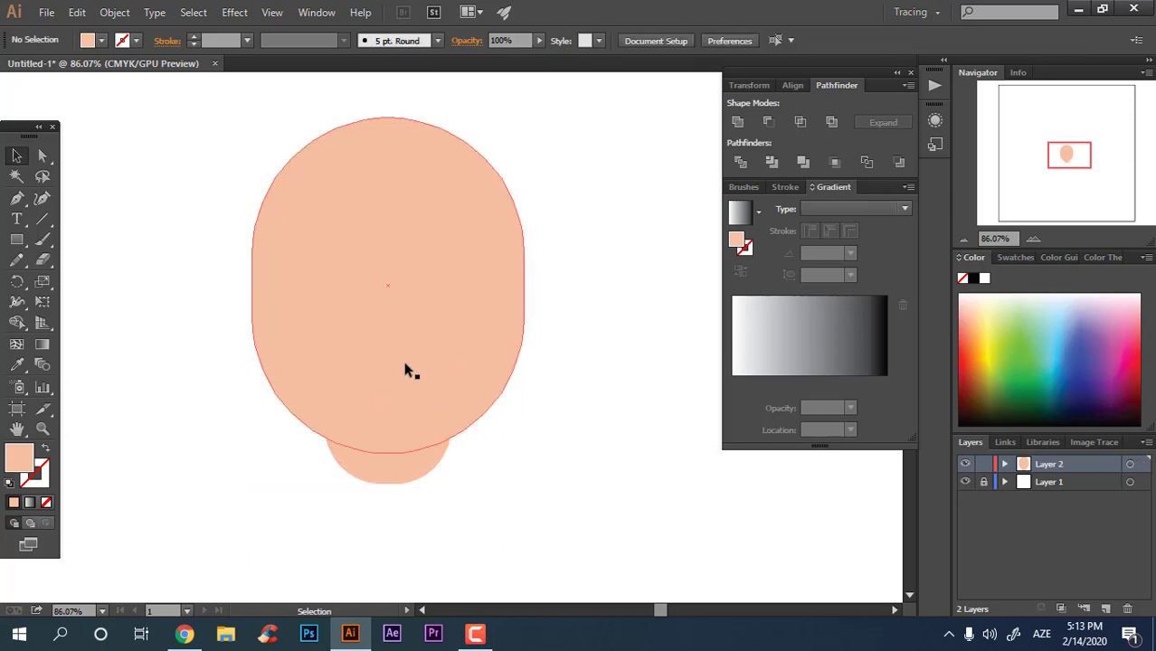
# Step: Draw a wide rectangle for the neck below the head
pyautogui.press('z')
pyautogui.moveTo(397, 364); pyautogui.dragTo(410, 366)
pyautogui.click(15, 239)
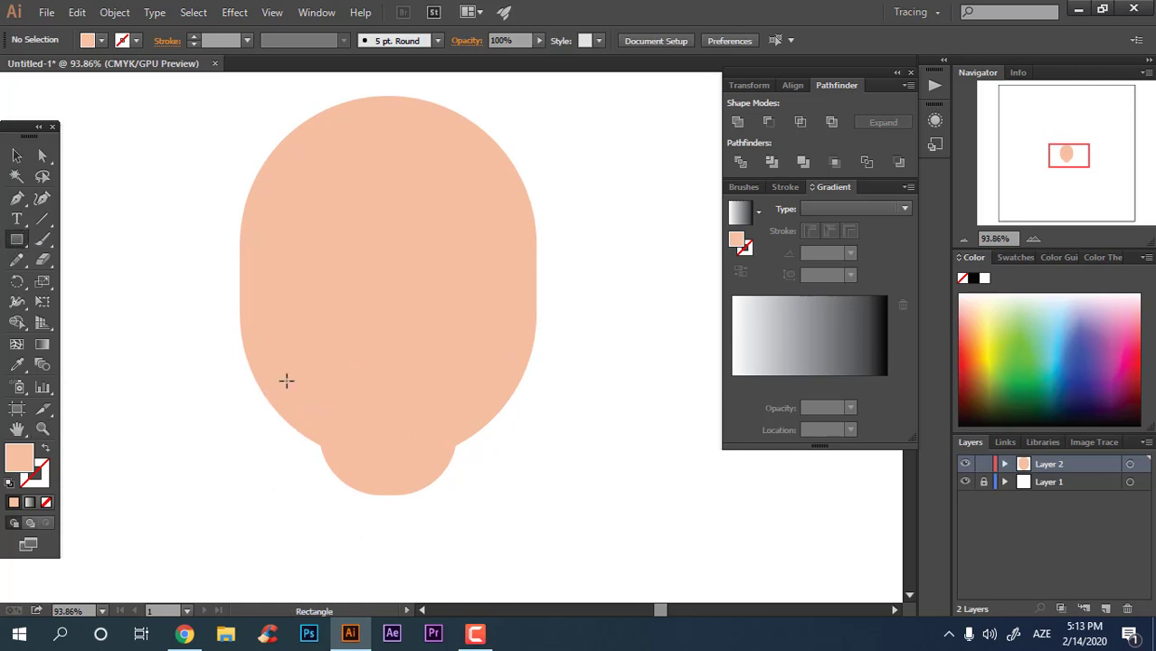
pyautogui.moveTo(269, 379)
pyautogui.mouseDown()
pyautogui.moveTo(446, 512)
pyautogui.moveTo(504, 582)
pyautogui.moveTo(147, 500)
pyautogui.mouseUp()
# Step: Round the neck rectangle's bottom corners fully
pyautogui.click(45, 158)
pyautogui.moveTo(280, 570); pyautogui.dragTo(485, 245)
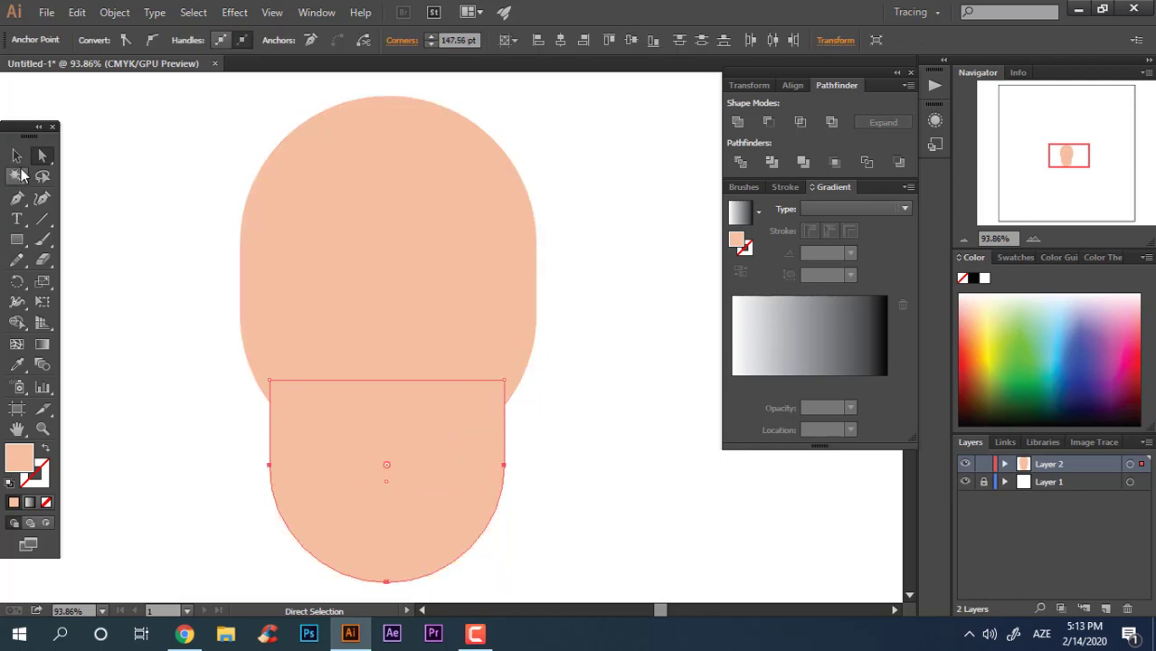
pyautogui.click(17, 156)
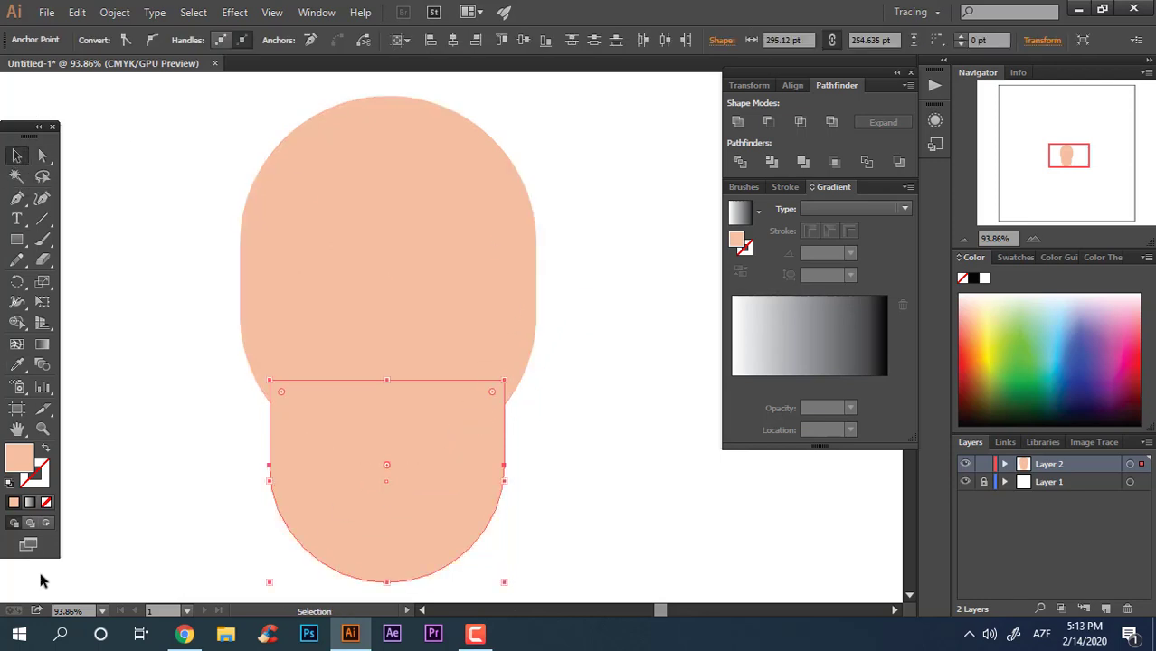
# Step: Give the neck a darker skin tone in the Color Picker
pyautogui.doubleClick(20, 459)
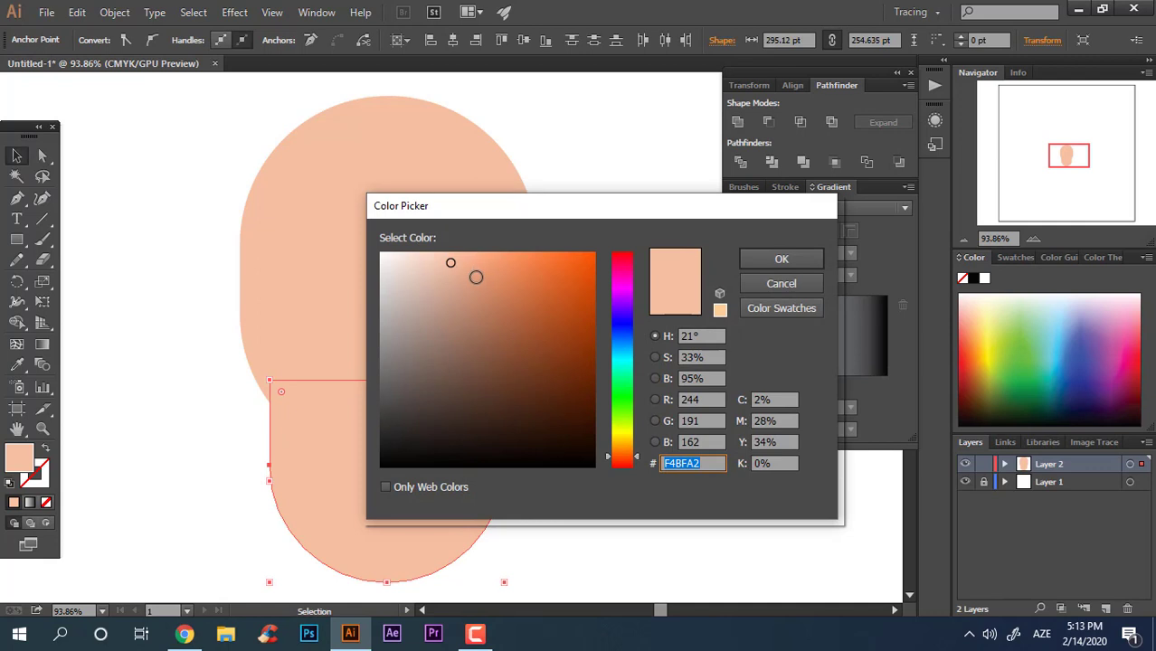
pyautogui.click(476, 276)
pyautogui.click(767, 260)
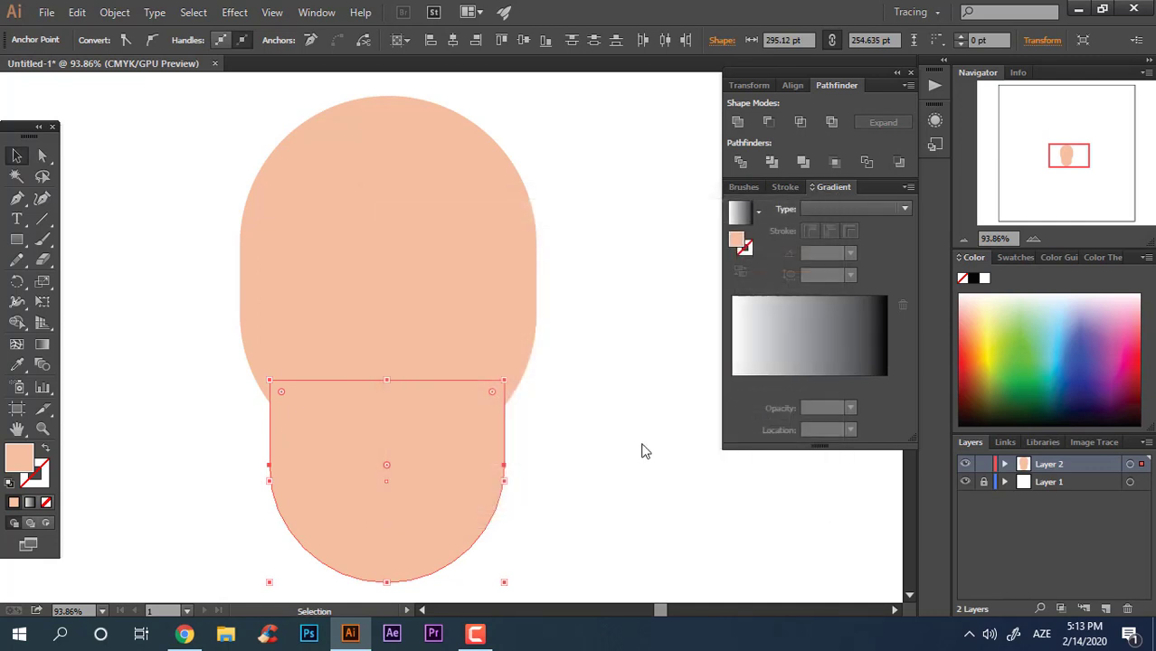
# Step: Nudge the chin circle slightly downward
pyautogui.click(609, 485)
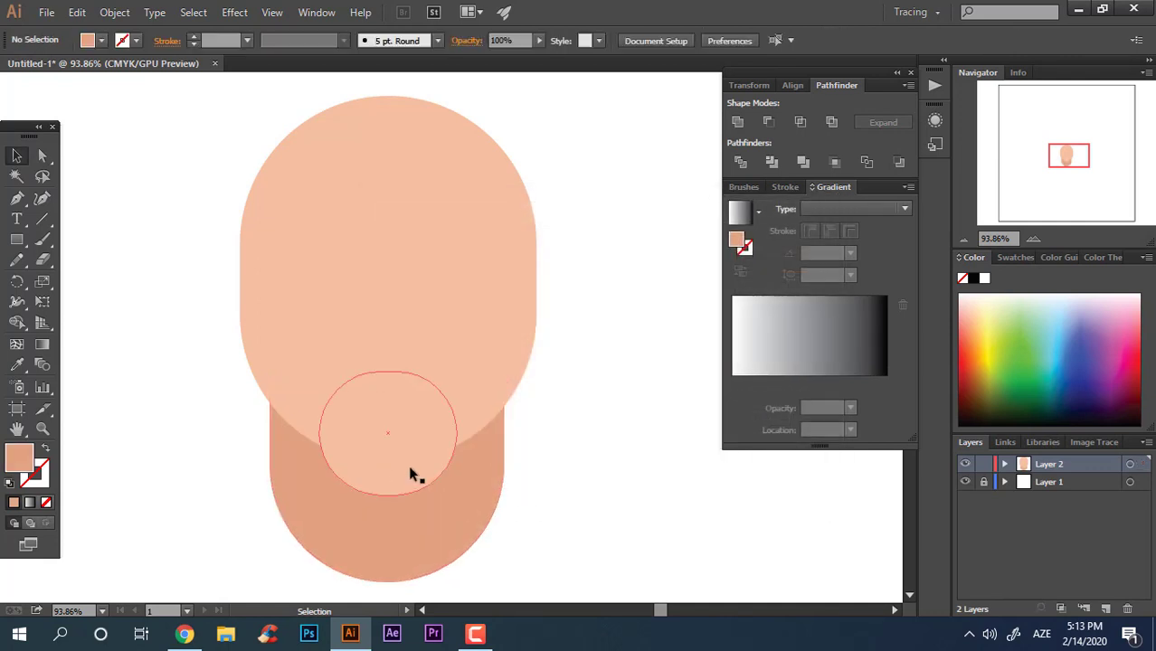
pyautogui.moveTo(405, 486); pyautogui.dragTo(404, 494)
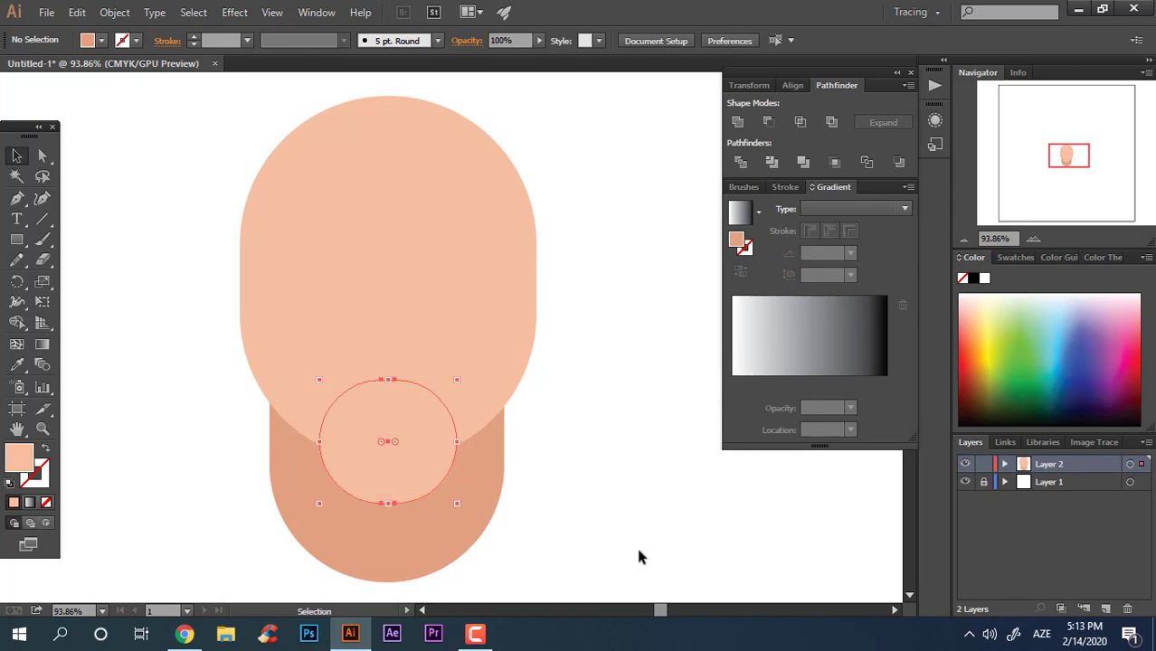
pyautogui.click(653, 542)
# Step: Select the head and chin circle and unite them with Pathfinder
pyautogui.click(440, 445)
pyautogui.keyDown('shift'); pyautogui.click(473, 352); pyautogui.keyUp('shift')
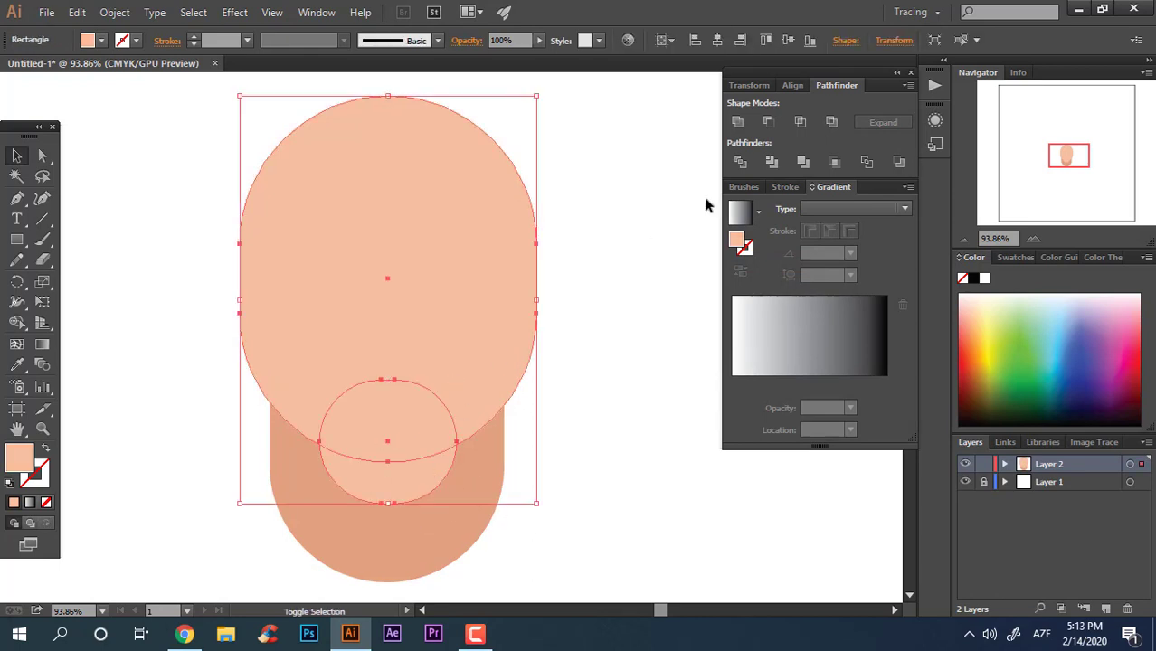
pyautogui.click(738, 122)
pyautogui.click(648, 272)
# Step: Align the head and neck to a common horizontal centre
pyautogui.moveTo(580, 498); pyautogui.dragTo(41, 243)
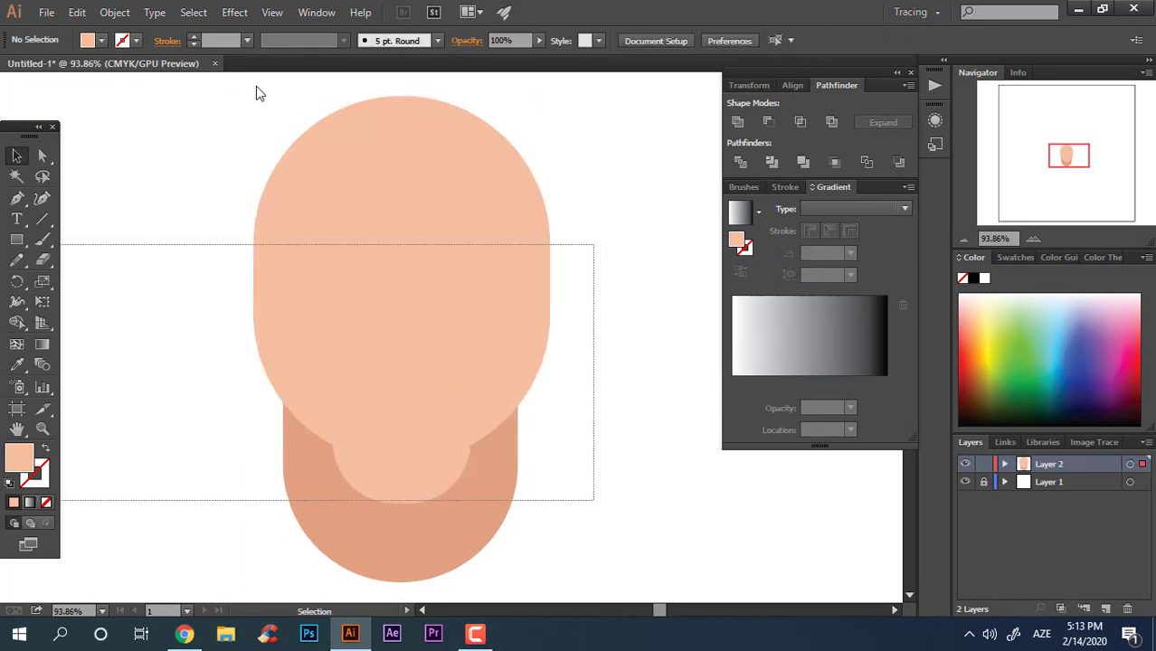
pyautogui.click(719, 43)
pyautogui.click(684, 305)
pyautogui.press('space')
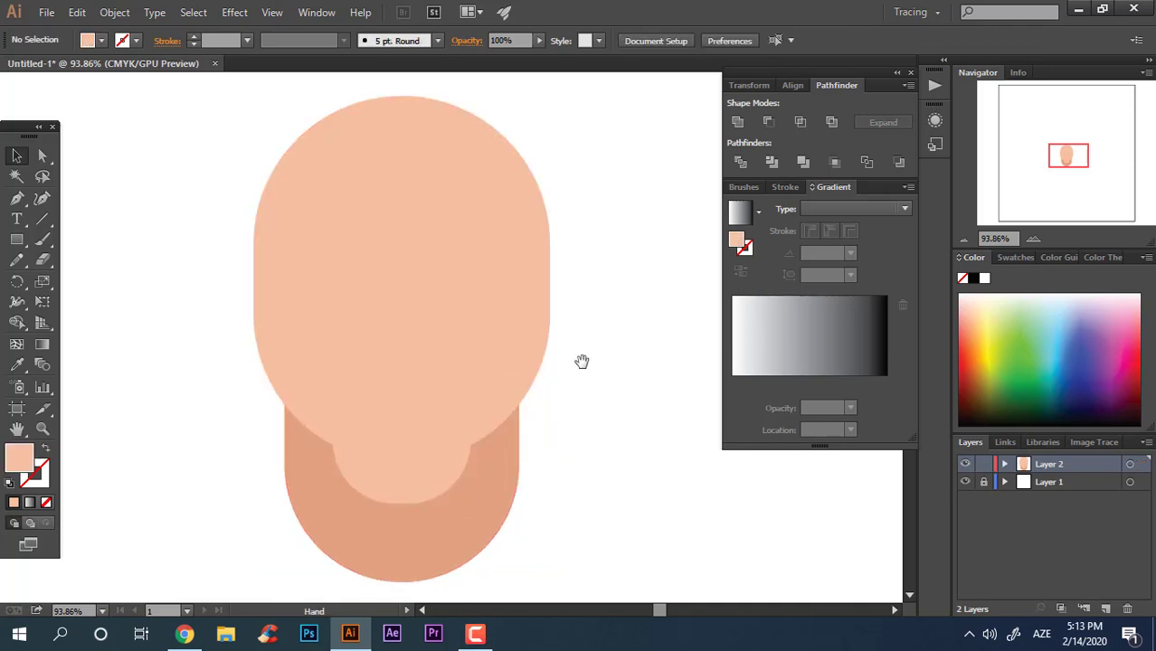
pyautogui.moveTo(557, 402); pyautogui.dragTo(575, 364)
# Step: Duplicate the head shape slightly lower and wider as a shadow copy
pyautogui.click(41, 156)
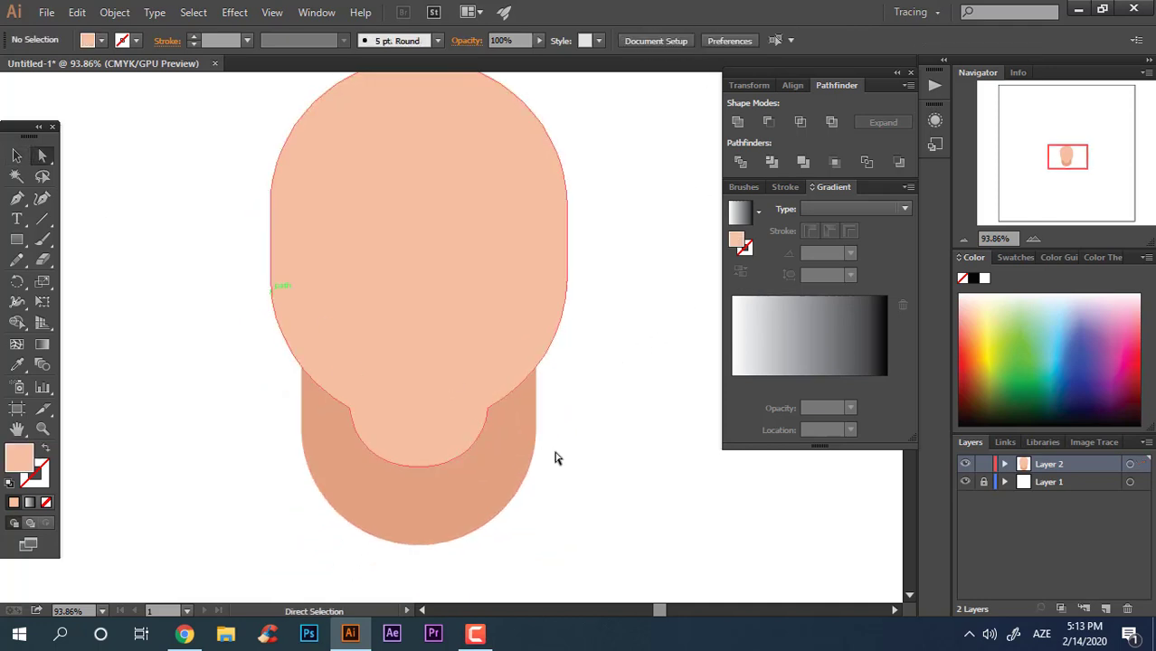
pyautogui.press('space')
pyautogui.moveTo(606, 425); pyautogui.dragTo(607, 445)
pyautogui.click(16, 156)
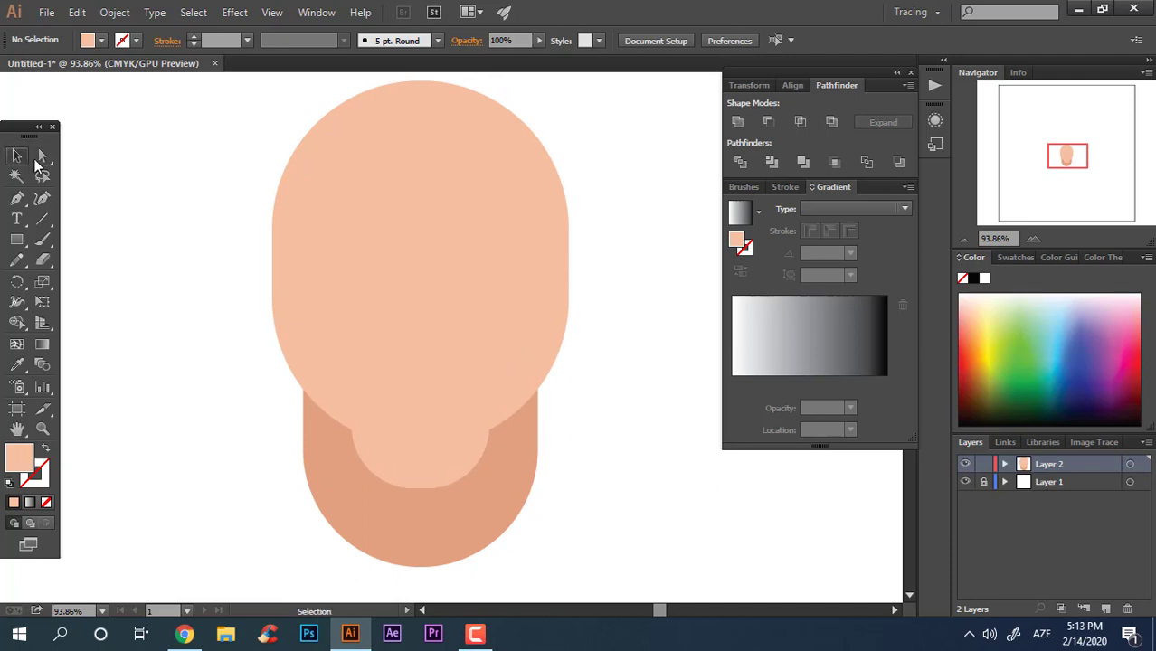
pyautogui.moveTo(500, 367); pyautogui.dragTo(502, 388)
pyautogui.moveTo(572, 308); pyautogui.dragTo(578, 308)
# Step: Sample the neck colour onto the copy and darken it to D18B6D
pyautogui.press('i')
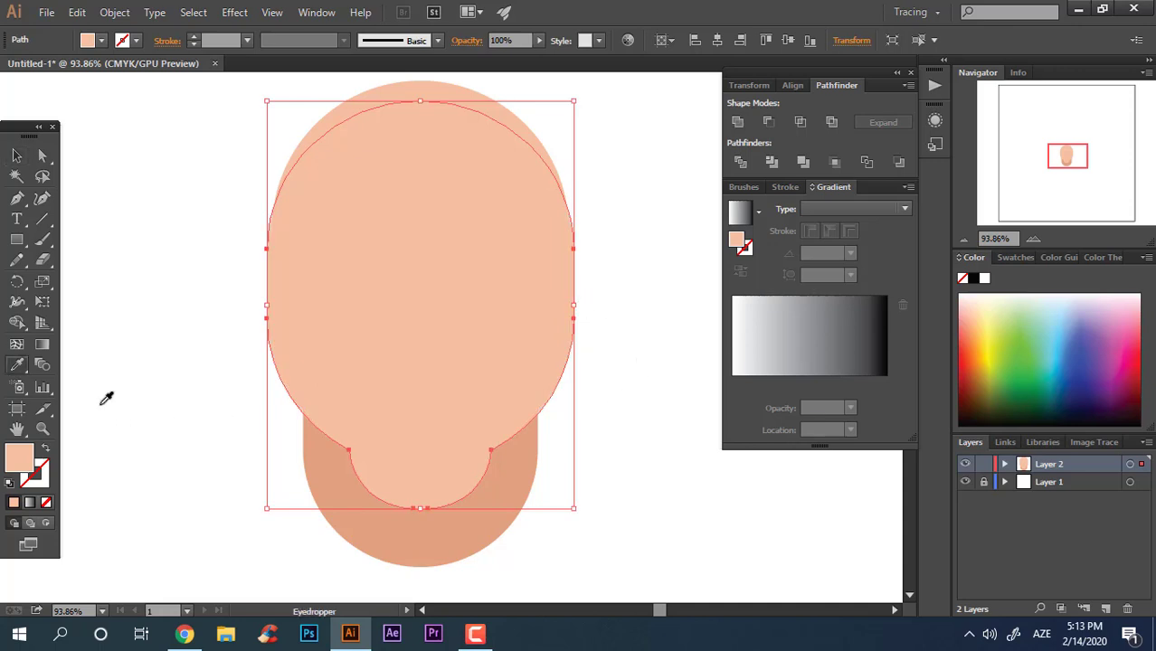
pyautogui.click(369, 526)
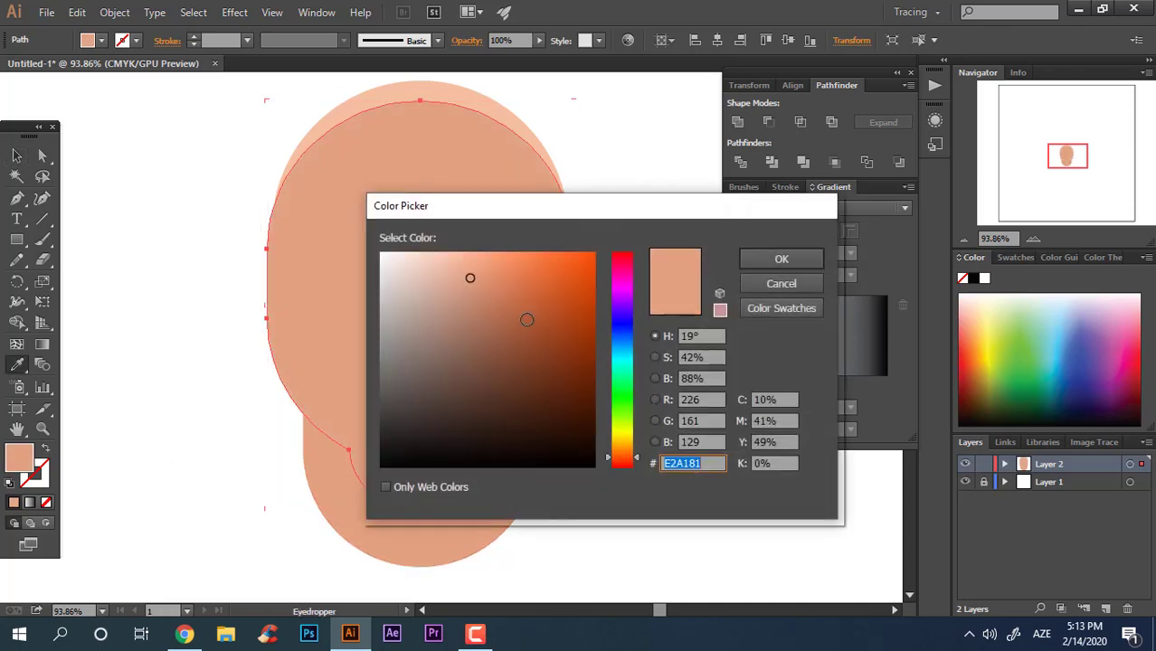
pyautogui.click(482, 289)
pyautogui.click(782, 258)
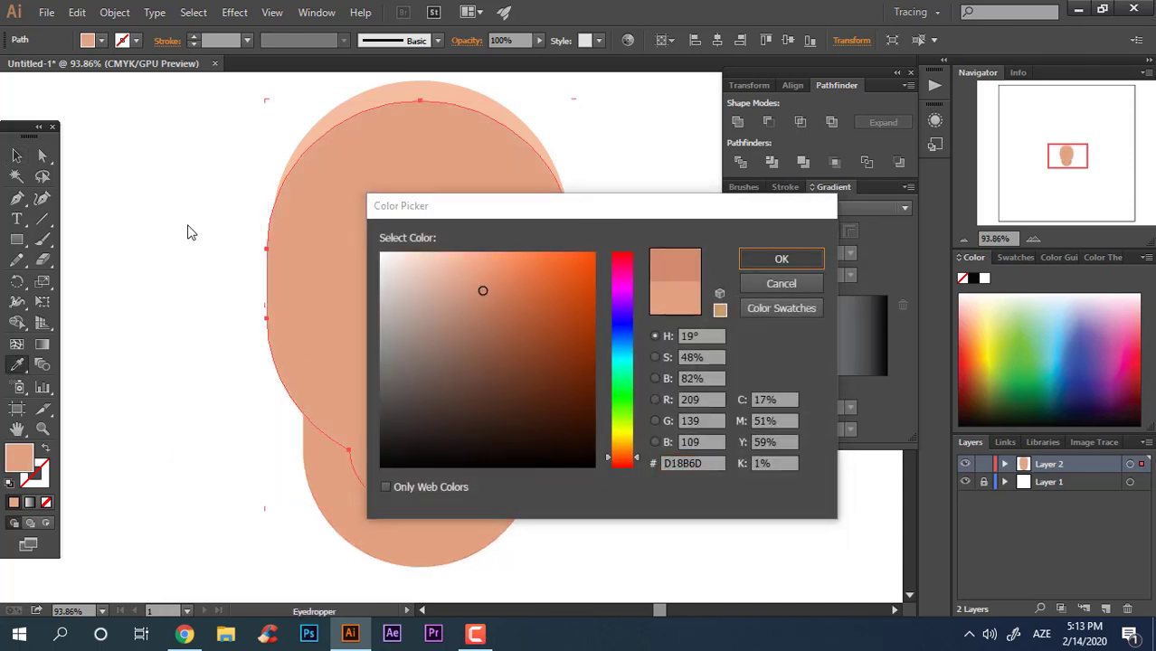
# Step: Send the darker head copy backward behind the head
pyautogui.click(16, 156)
pyautogui.rightClick(510, 297)
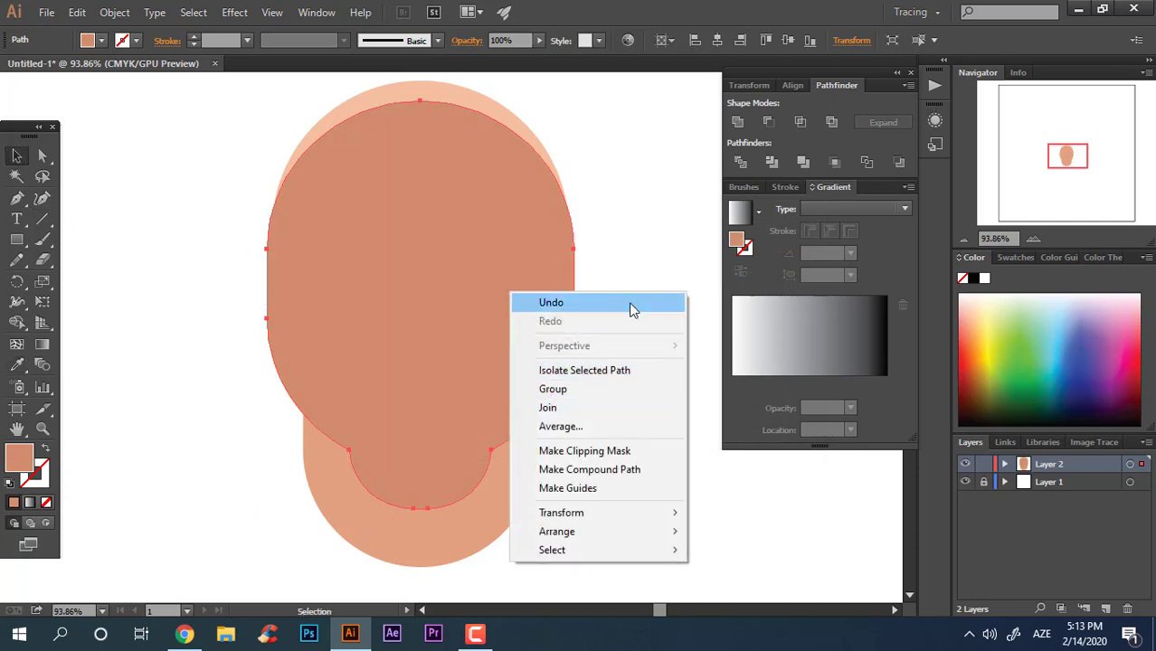
pyautogui.moveTo(660, 516)
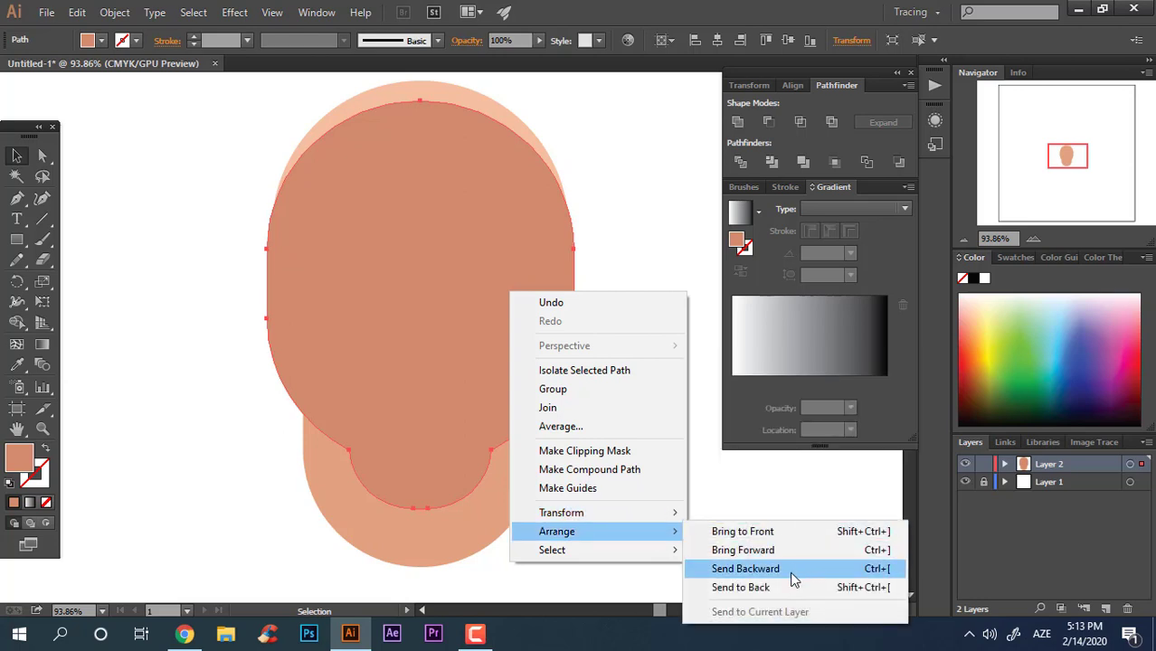
pyautogui.click(792, 580)
pyautogui.click(571, 465)
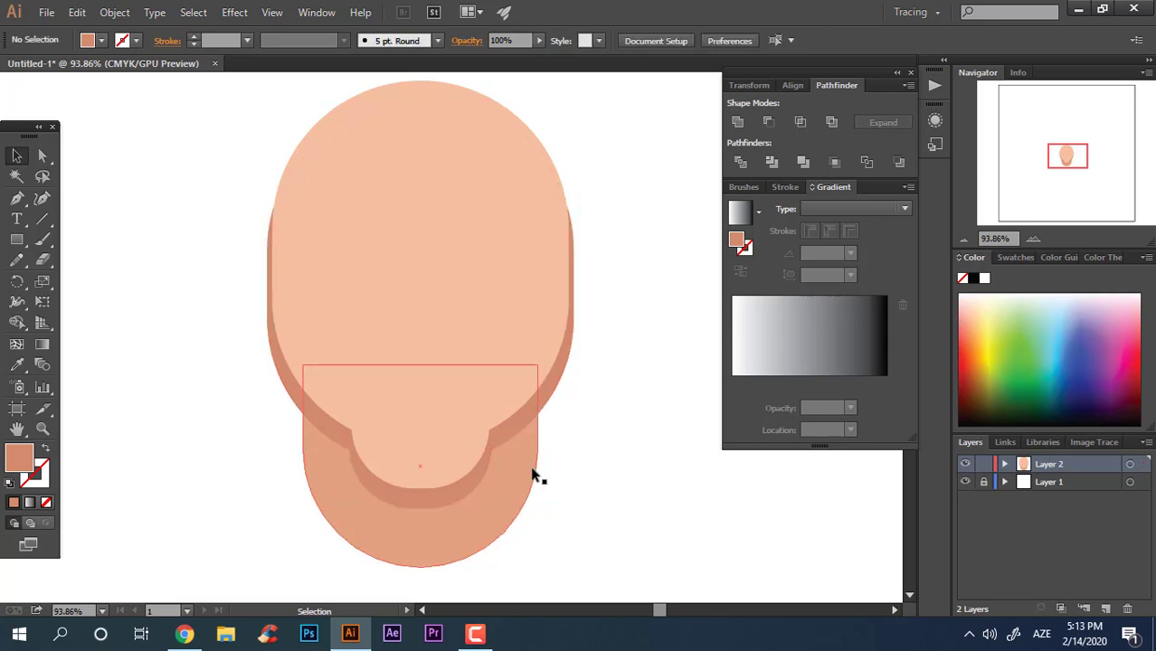
pyautogui.click(508, 446)
pyautogui.click(599, 495)
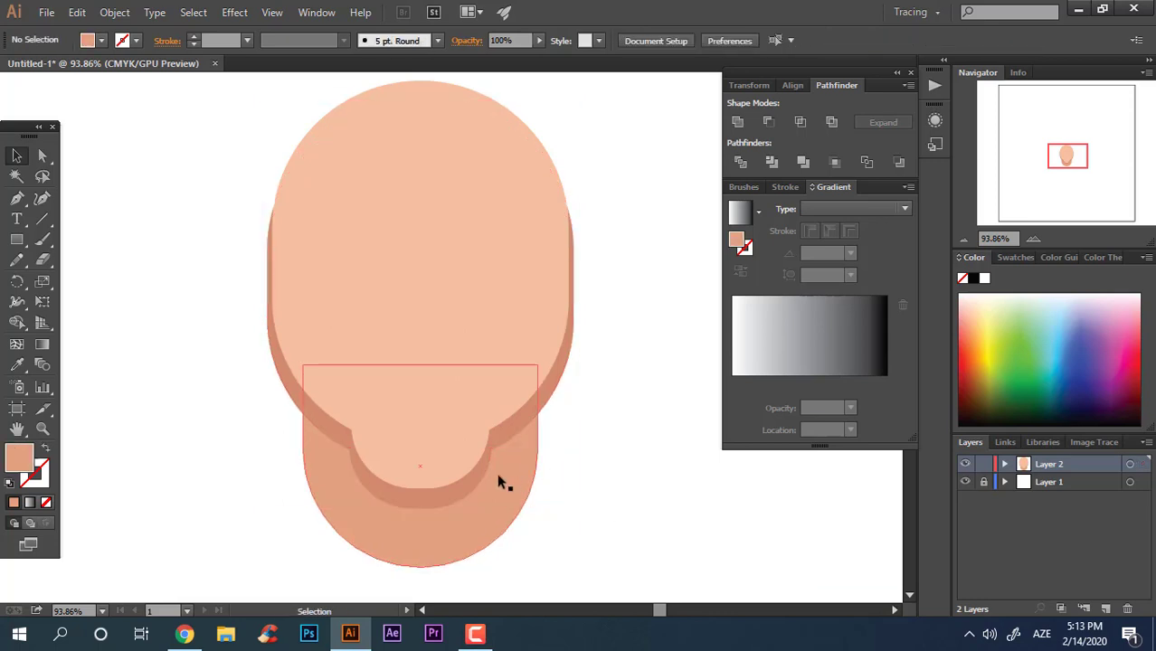
pyautogui.click(498, 475)
pyautogui.rightClick(500, 479)
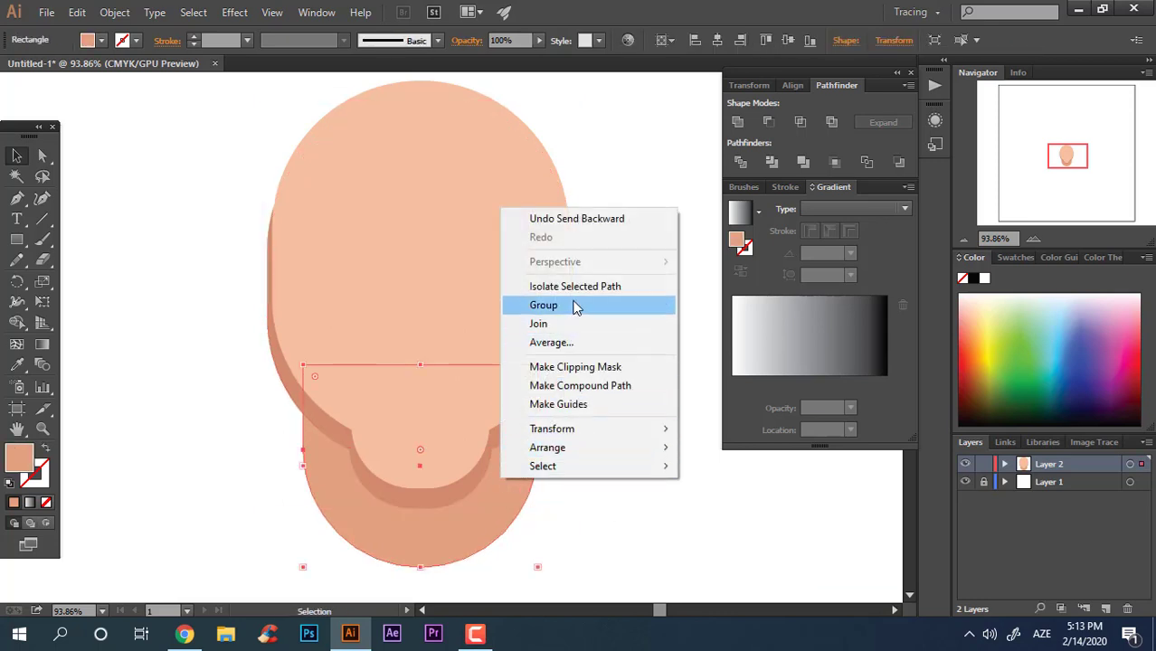
pyautogui.moveTo(549, 472)
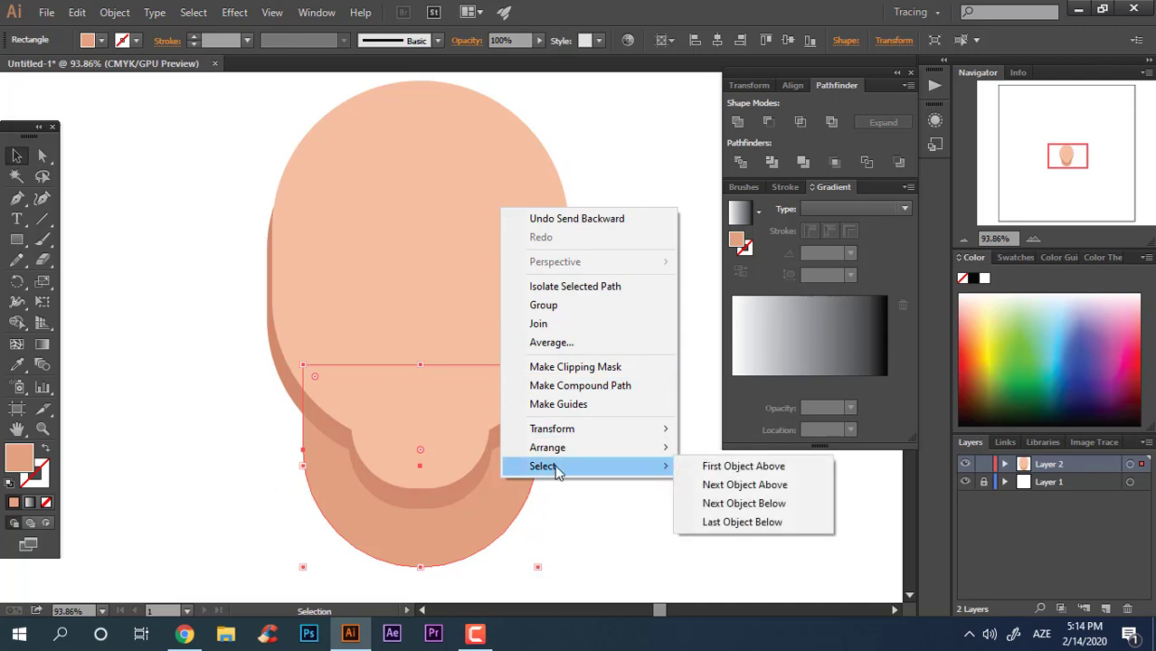
pyautogui.click(515, 536)
pyautogui.click(487, 510)
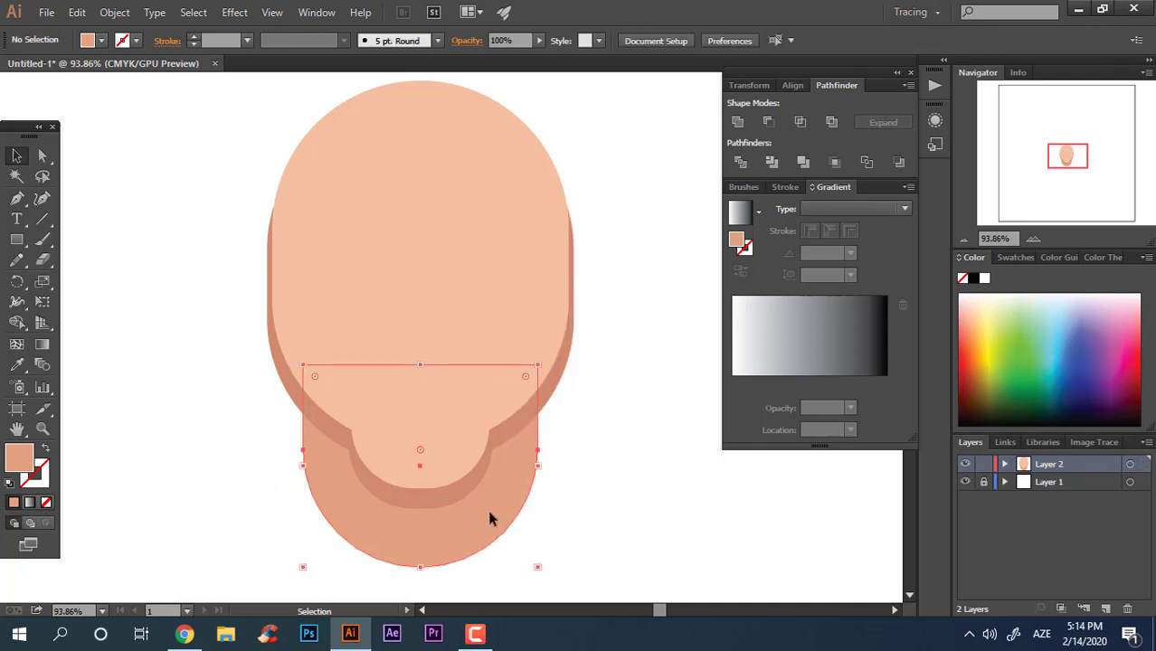
# Step: Ungroup the divided shapes and delete the unwanted upper piece left from the darker head copy
pyautogui.click(552, 409)
pyautogui.rightClick(518, 310)
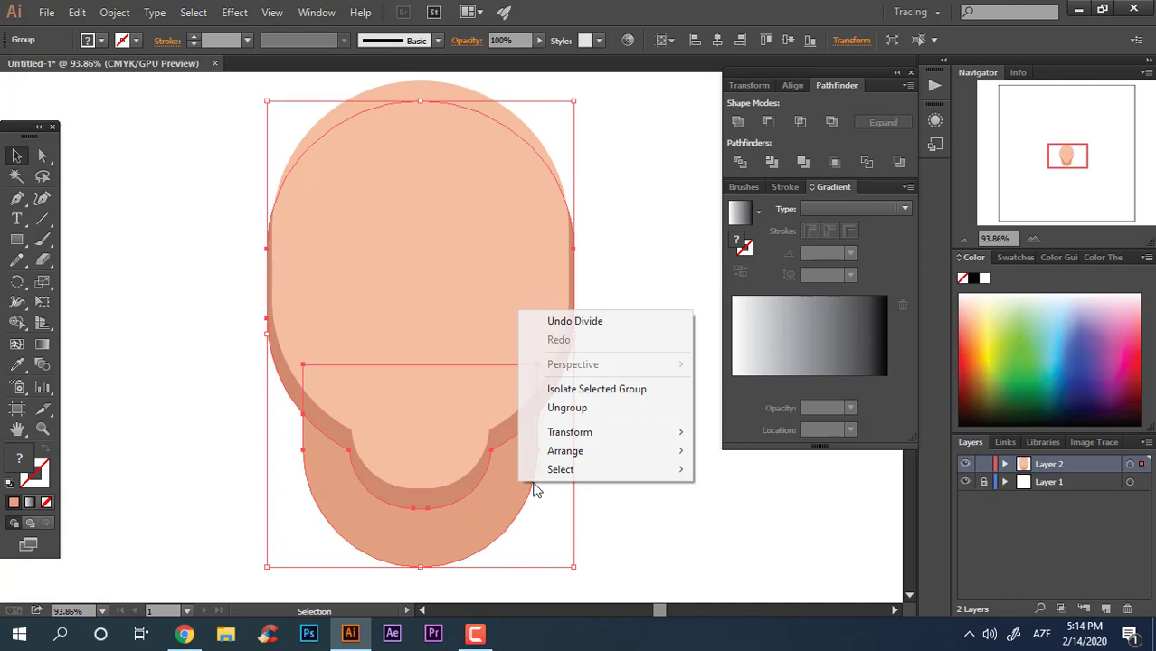
pyautogui.click(579, 407)
pyautogui.click(574, 374)
pyautogui.click(387, 404)
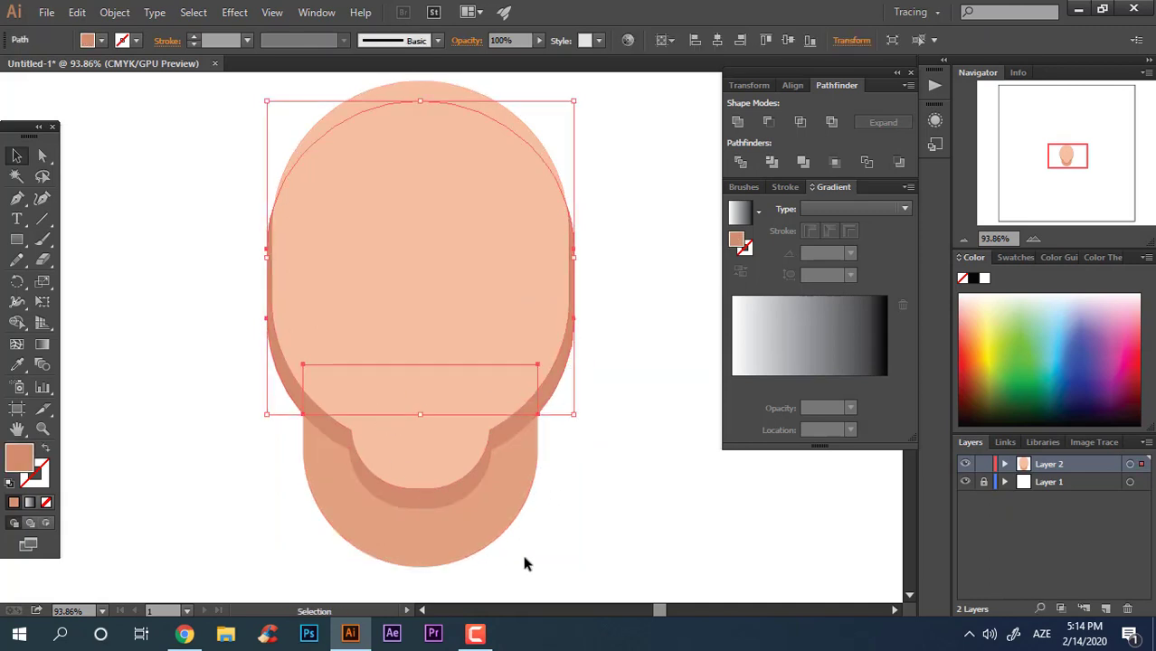
pyautogui.press('Delete')
# Step: Draw a small vertical rectangle about 21 x 46 pt on the head as the right eye
pyautogui.press('z')
pyautogui.moveTo(553, 441); pyautogui.dragTo(475, 416)
pyautogui.moveTo(499, 349); pyautogui.dragTo(468, 299)
pyautogui.moveTo(470, 345); pyautogui.dragTo(534, 434)
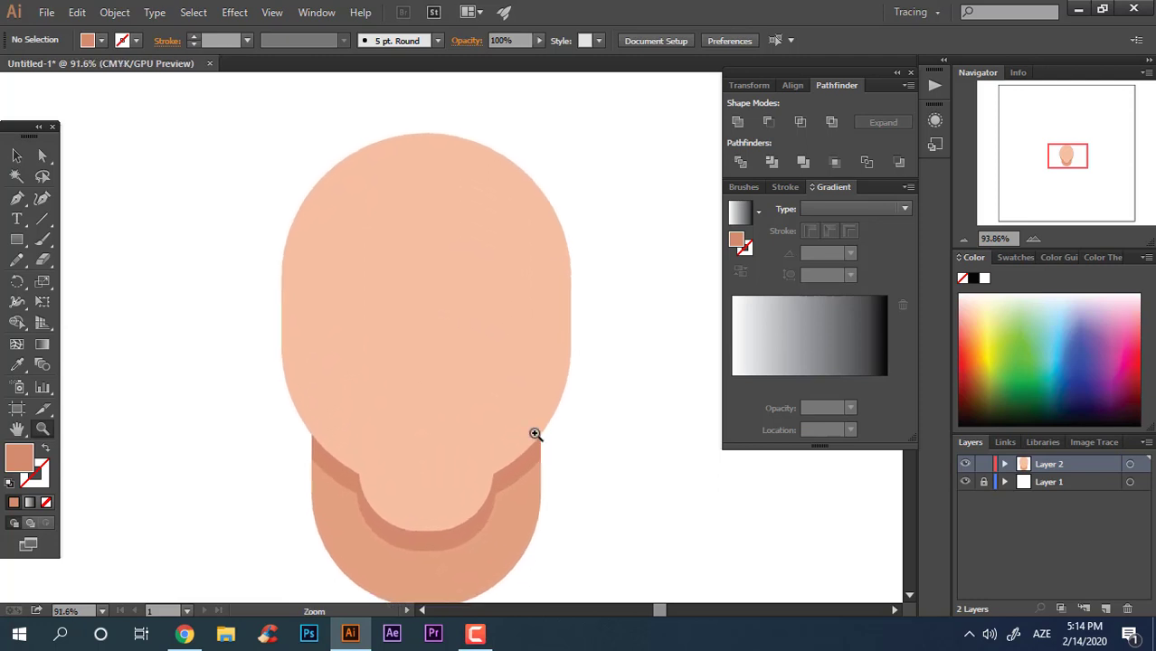
pyautogui.moveTo(385, 400); pyautogui.dragTo(395, 400)
pyautogui.moveTo(386, 398); pyautogui.dragTo(367, 434)
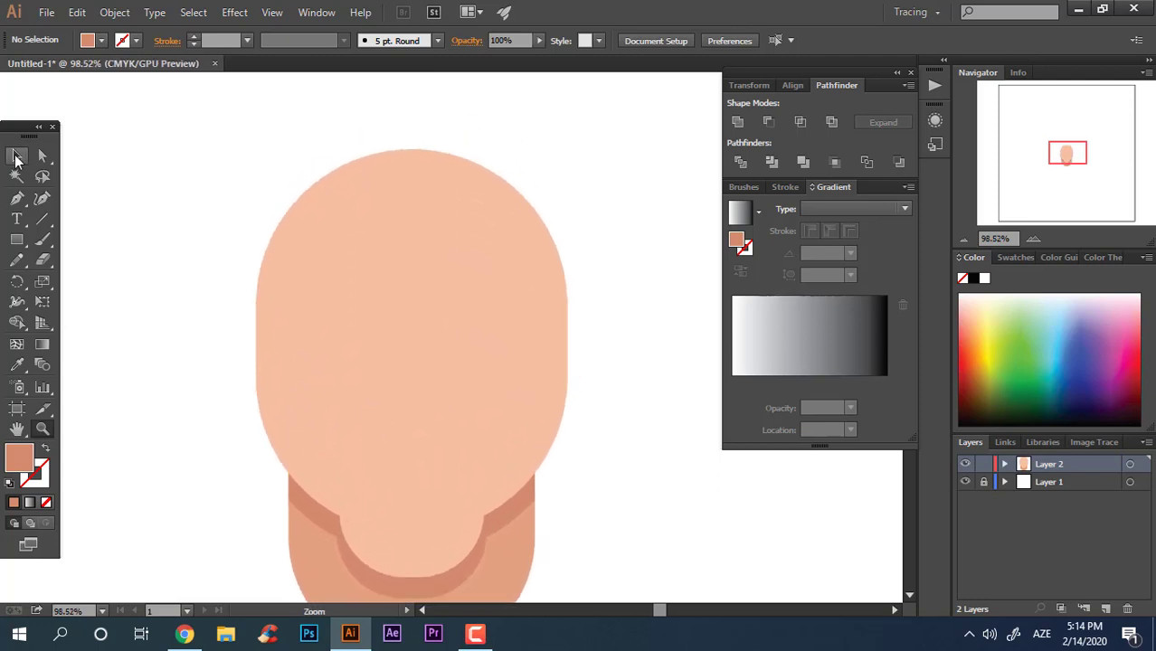
pyautogui.click(17, 157)
pyautogui.press('z')
pyautogui.moveTo(595, 421); pyautogui.dragTo(599, 422)
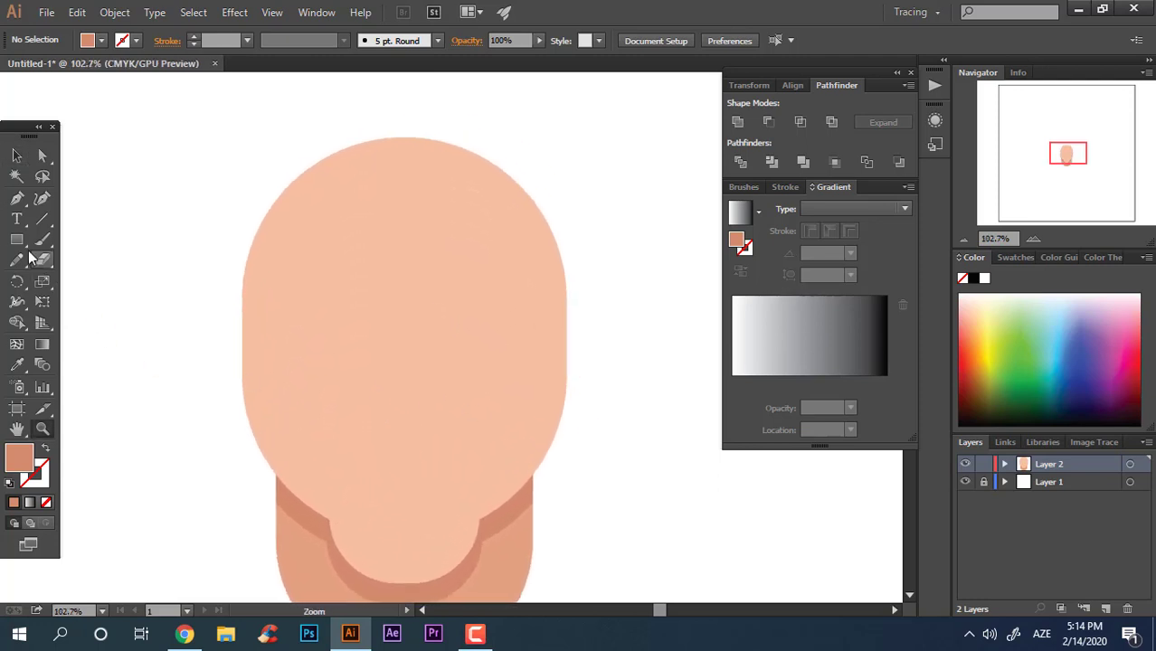
pyautogui.press('m')
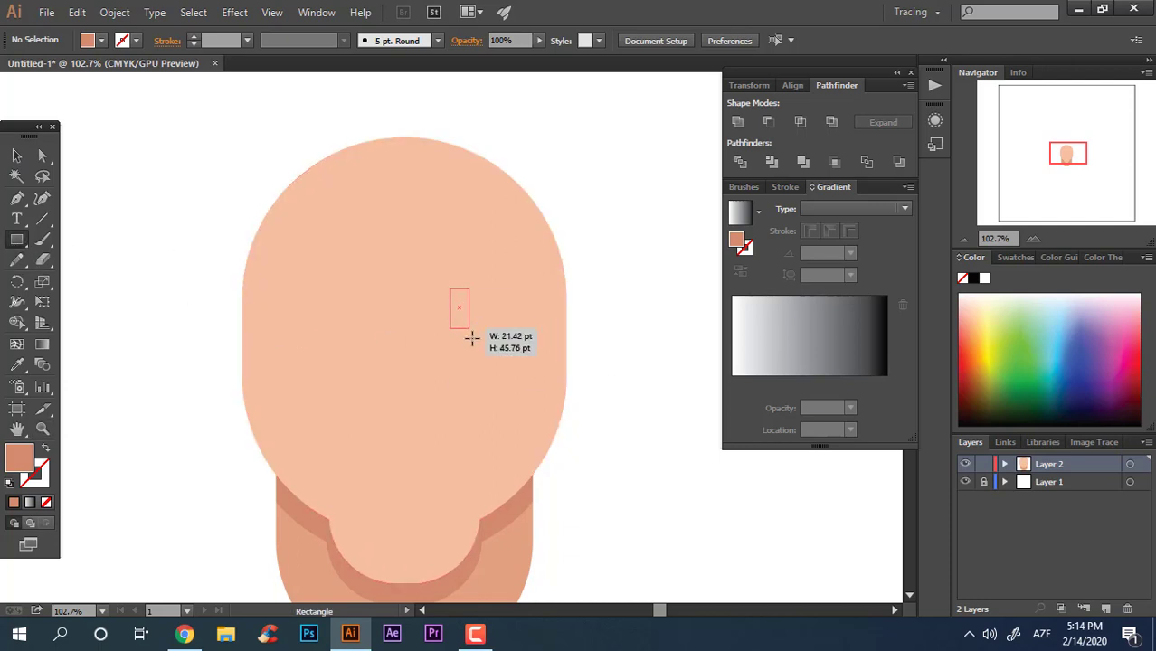
pyautogui.moveTo(471, 338); pyautogui.dragTo(476, 343)
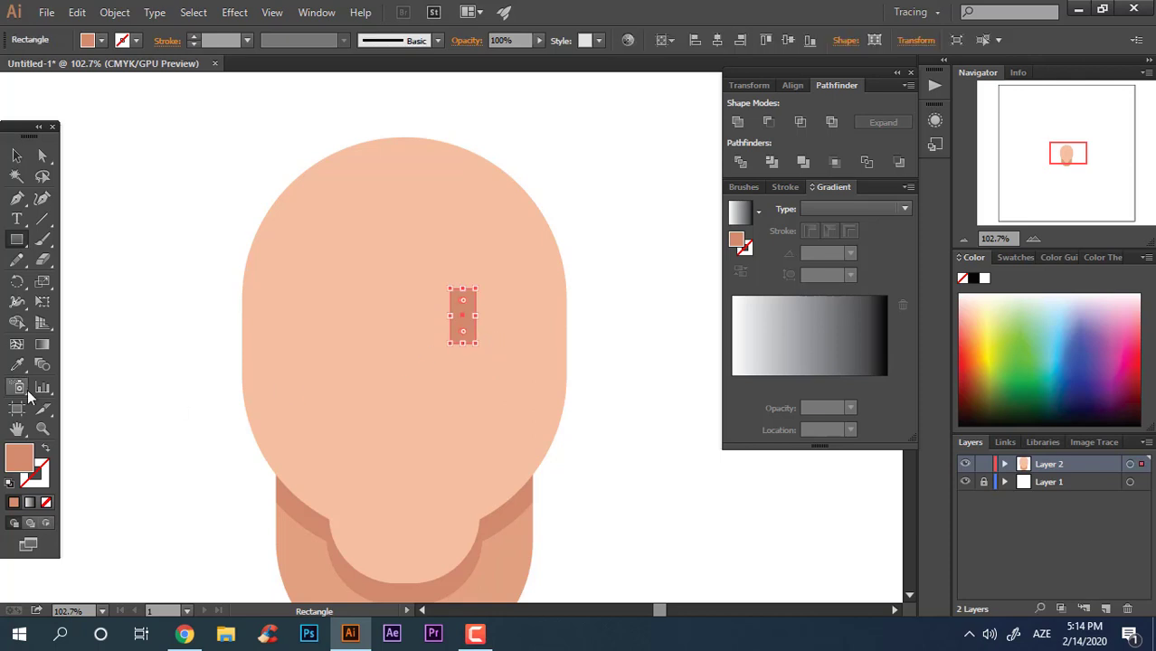
# Step: Fill the eye rectangle with the dark colour 282C30
pyautogui.doubleClick(30, 469)
pyautogui.moveTo(438, 421); pyautogui.dragTo(420, 419)
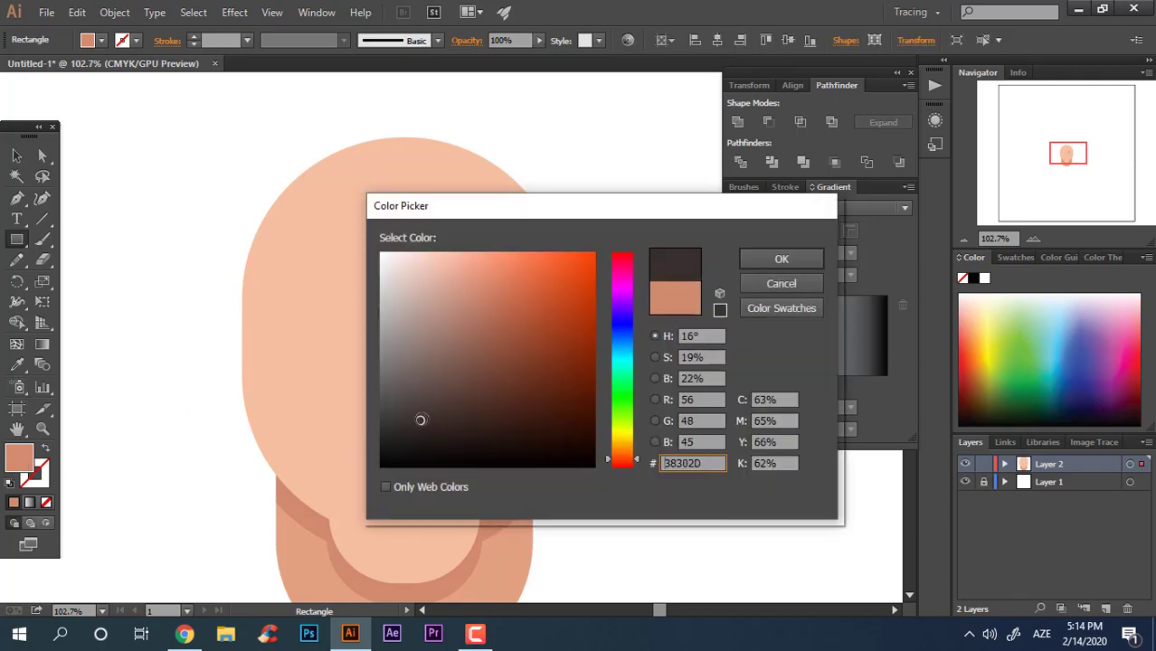
pyautogui.moveTo(624, 335); pyautogui.dragTo(627, 346)
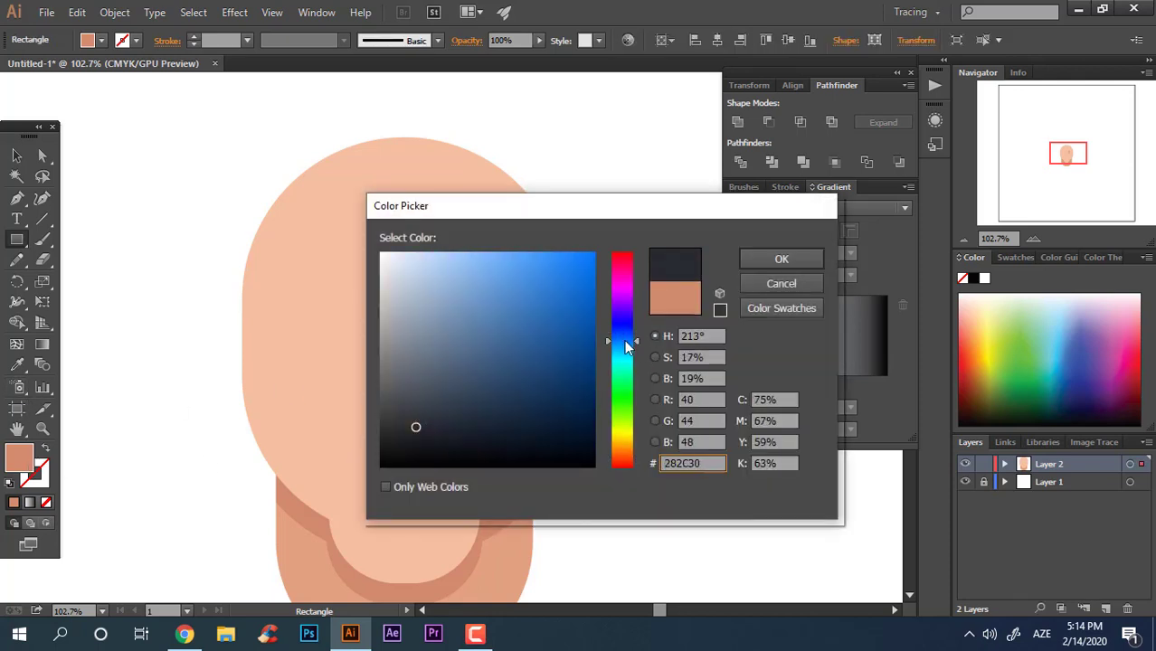
pyautogui.click(781, 259)
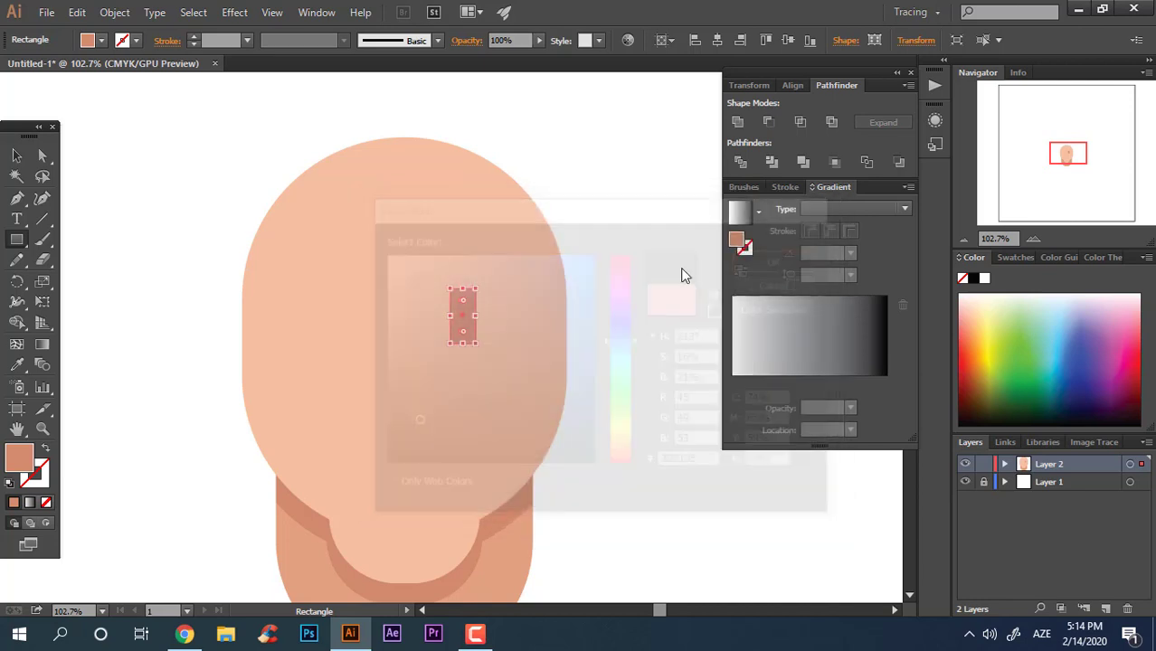
# Step: Round the eye rectangle's corners fully into a pill shape
pyautogui.click(38, 162)
pyautogui.moveTo(463, 300); pyautogui.dragTo(465, 328)
pyautogui.click(18, 157)
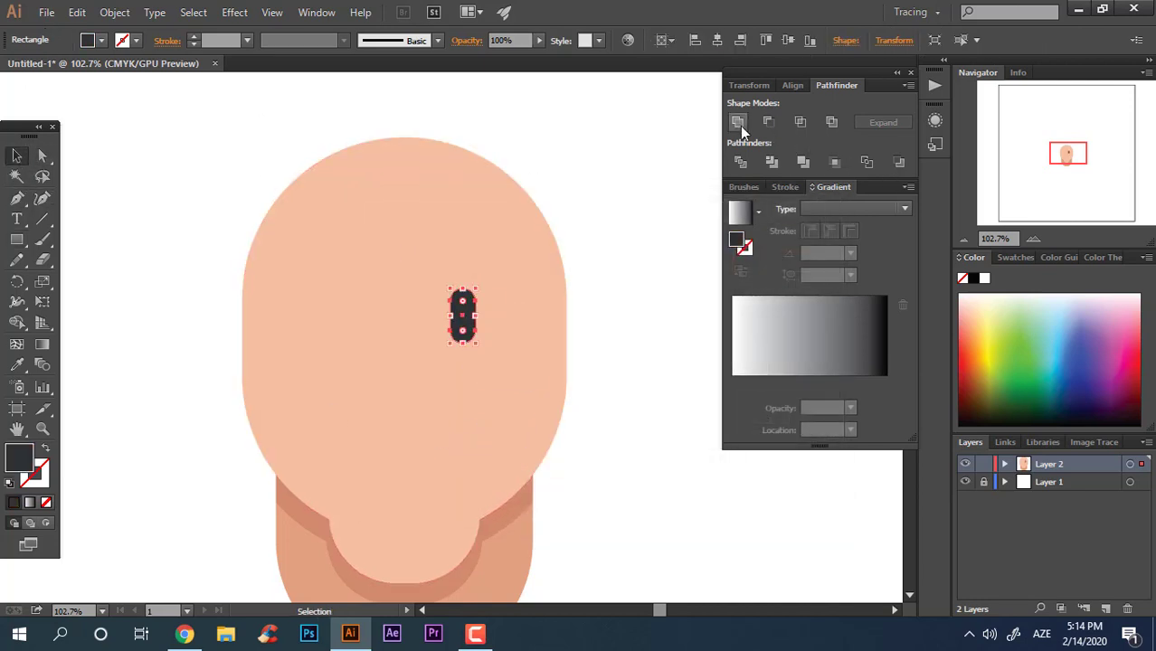
# Step: Duplicate the eye to the left at the same height and group both eyes
pyautogui.click(622, 375)
pyautogui.moveTo(471, 331); pyautogui.dragTo(354, 335)
pyautogui.keyDown('shift'); pyautogui.click(461, 319); pyautogui.keyUp('shift')
pyautogui.rightClick(468, 312)
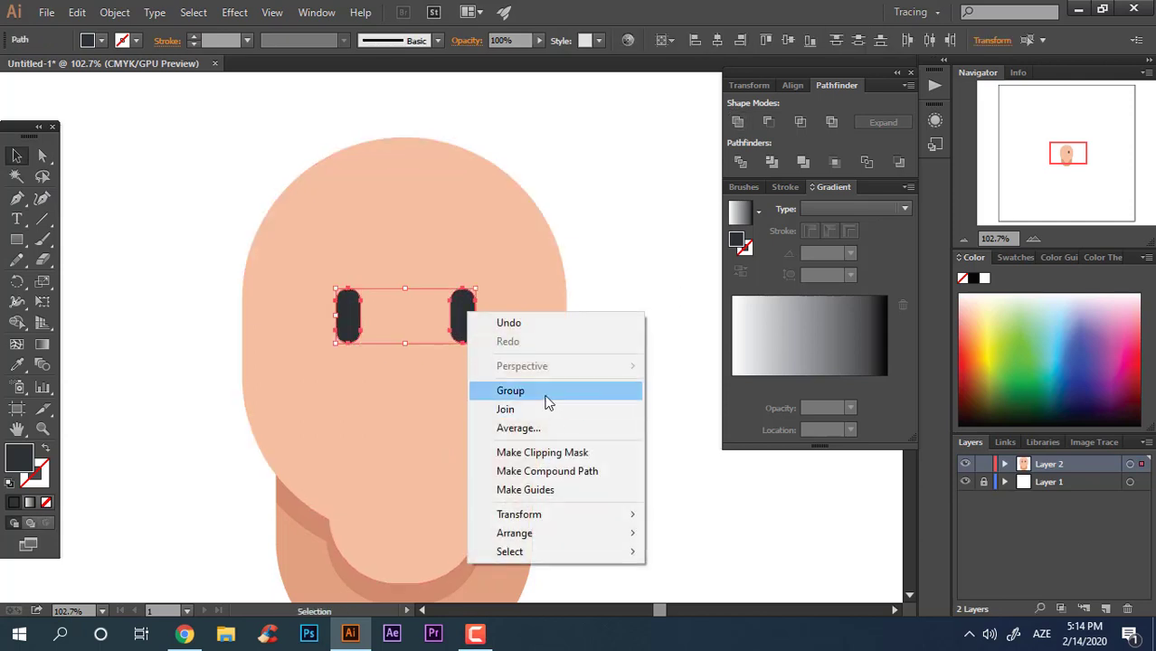
pyautogui.click(545, 398)
# Step: Select all the head parts and centre them horizontally on each other
pyautogui.click(570, 420)
pyautogui.press('z')
pyautogui.moveTo(561, 418); pyautogui.dragTo(508, 436)
pyautogui.moveTo(508, 435); pyautogui.dragTo(495, 338)
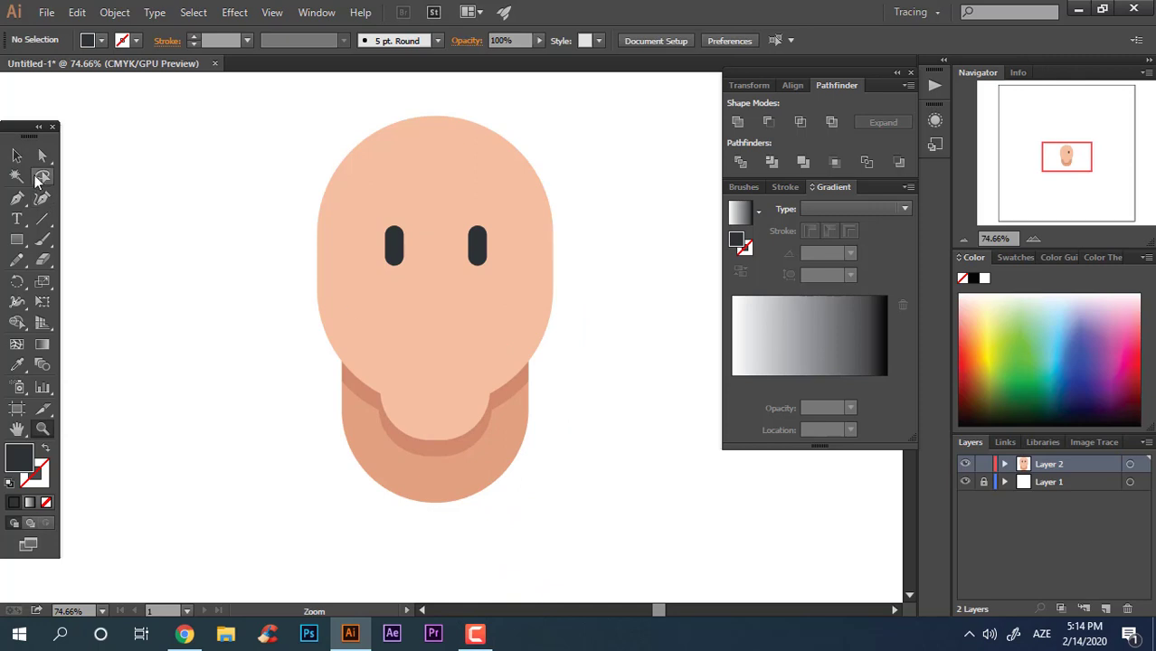
pyautogui.click(16, 156)
pyautogui.moveTo(559, 497); pyautogui.dragTo(234, 123)
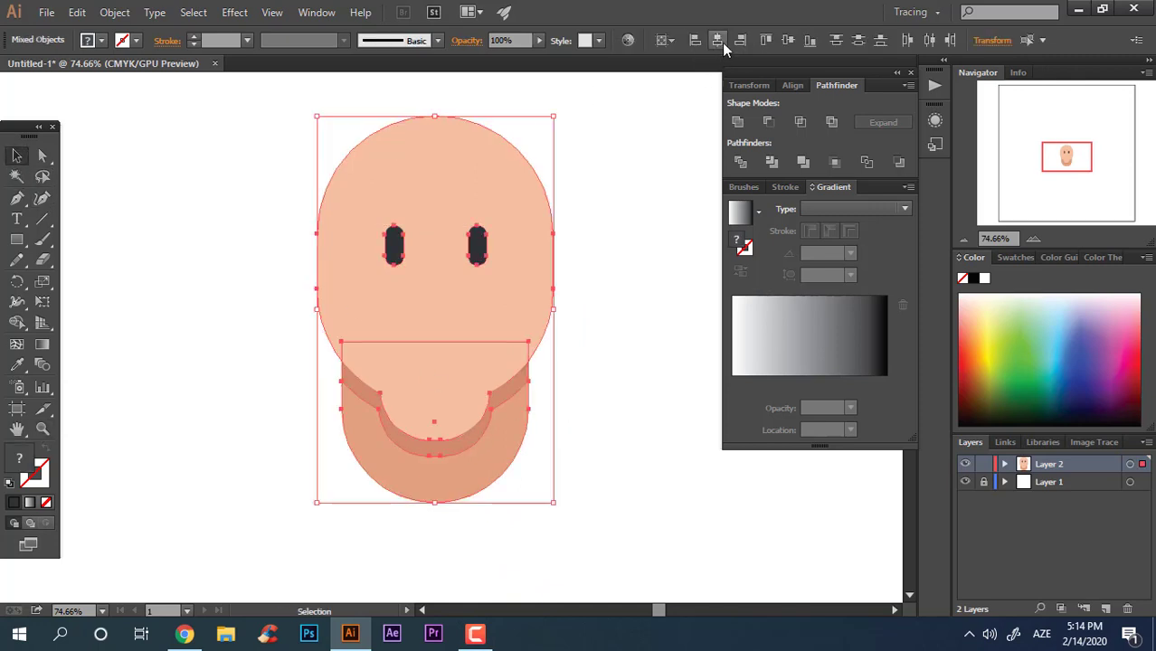
pyautogui.click(644, 303)
# Step: Draw a wide rectangle below the eyes as the mouth
pyautogui.moveTo(621, 338); pyautogui.dragTo(632, 375)
pyautogui.press('z')
pyautogui.moveTo(506, 356); pyautogui.dragTo(611, 398)
pyautogui.moveTo(425, 361); pyautogui.dragTo(310, 361)
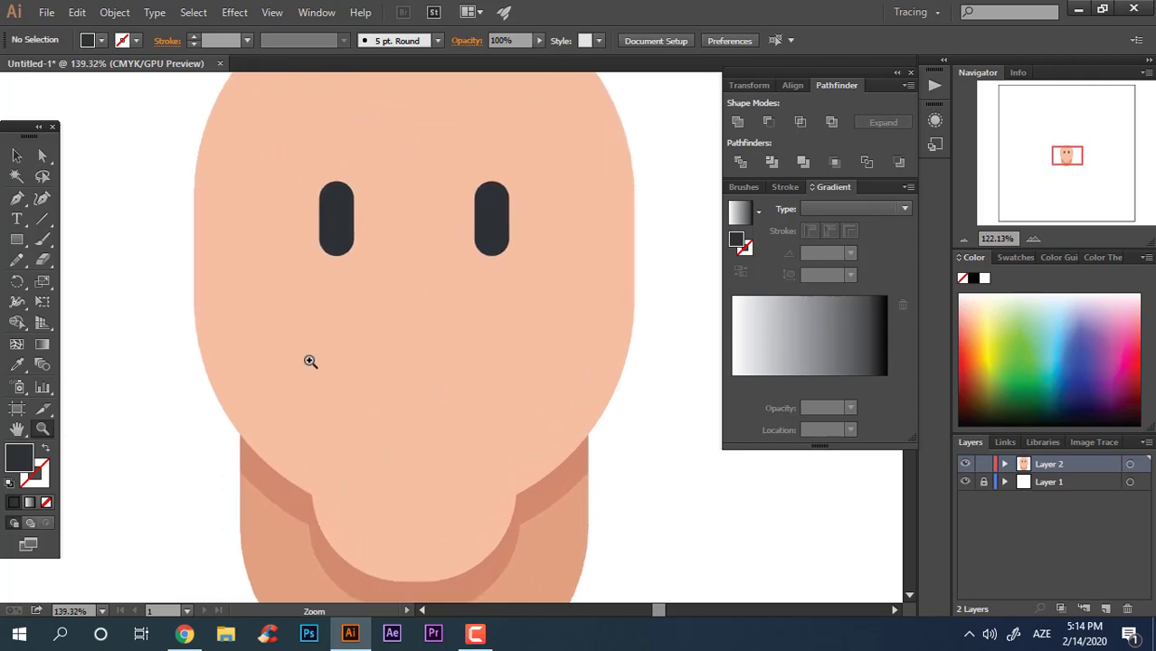
pyautogui.click(17, 239)
pyautogui.moveTo(413, 322); pyautogui.dragTo(578, 378)
# Step: Fill the mouth rectangle with a very light grey
pyautogui.click(18, 364)
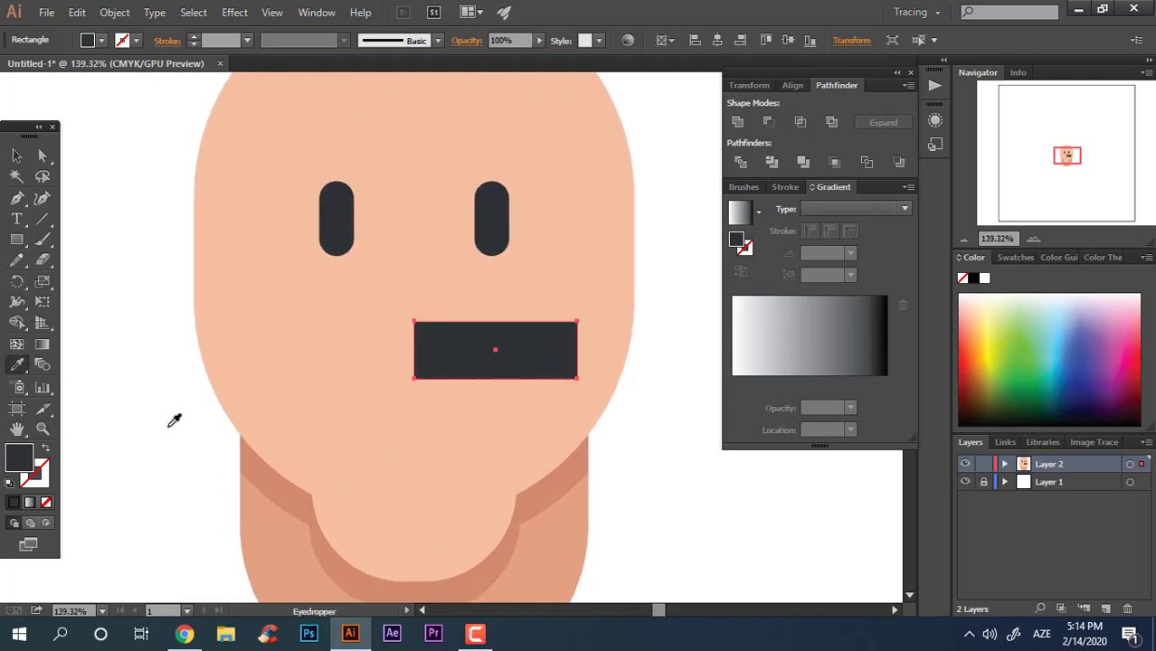
pyautogui.doubleClick(23, 454)
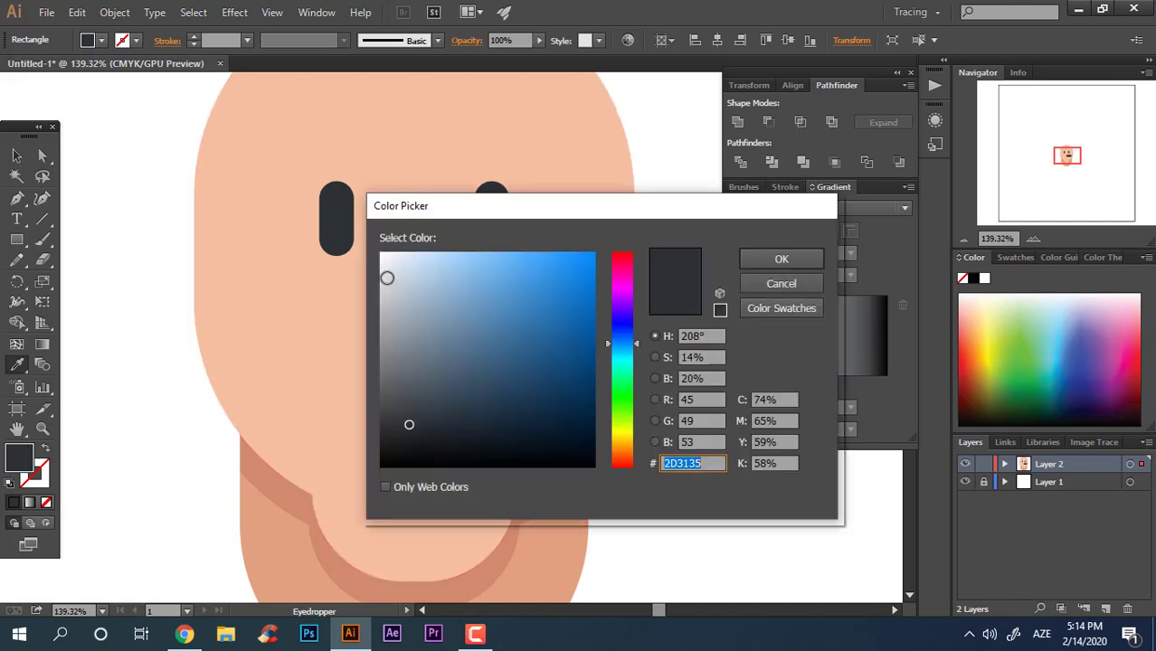
pyautogui.click(389, 277)
pyautogui.click(781, 260)
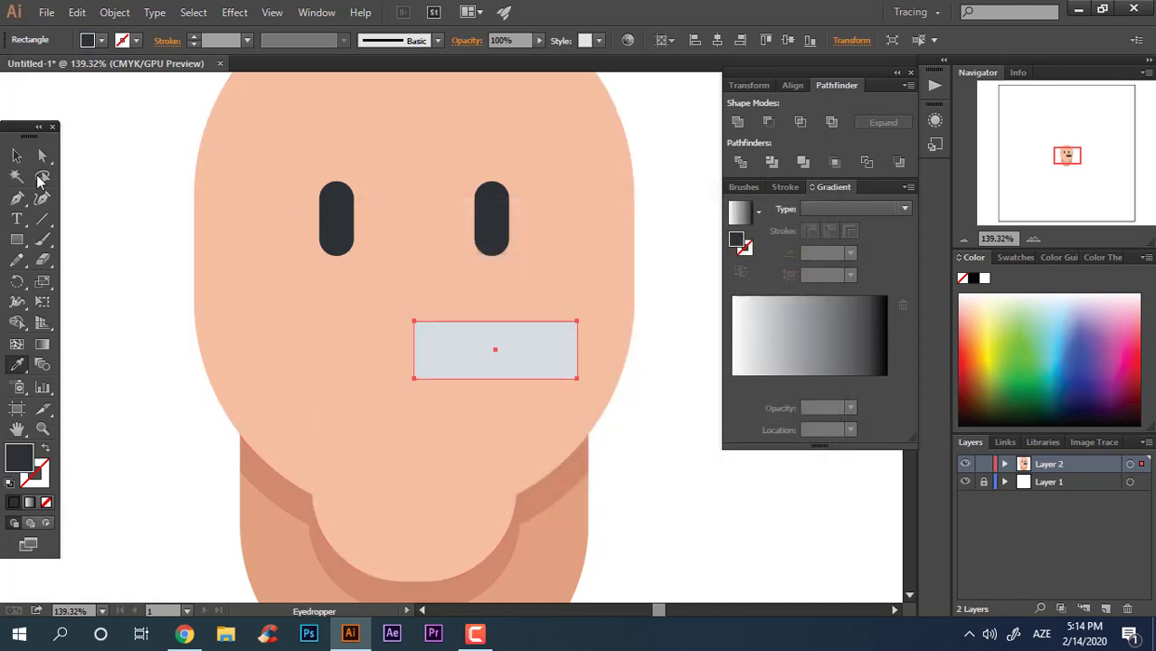
# Step: Round the mouth's bottom-left and top-right corners to 48.81 pt
pyautogui.click(42, 157)
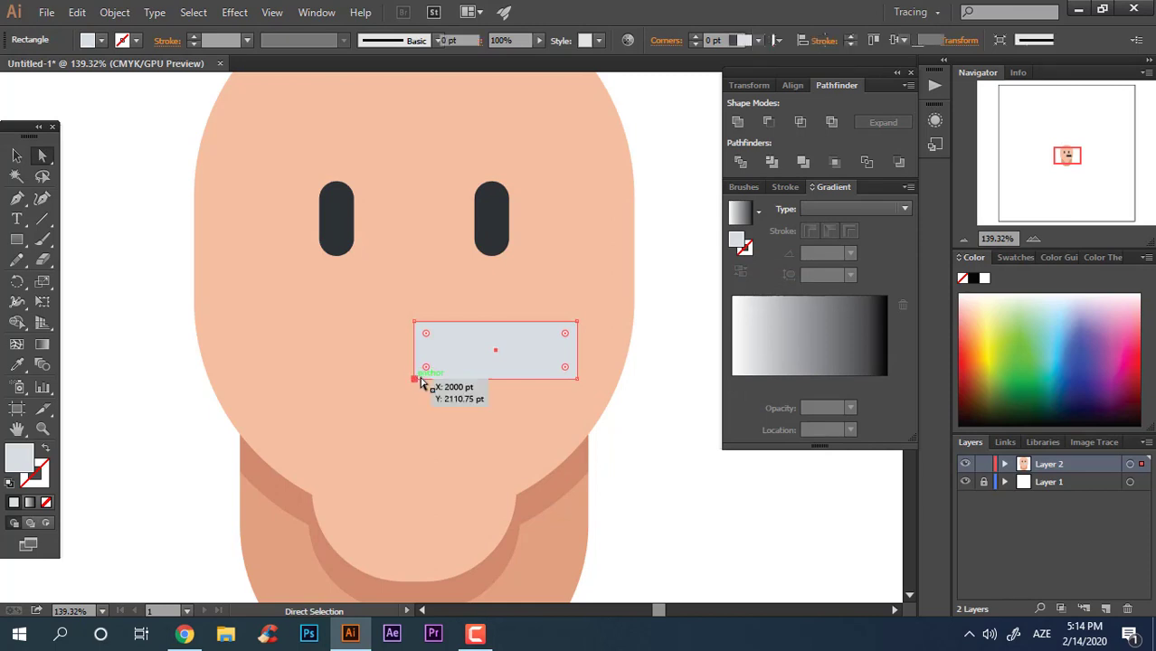
pyautogui.click(414, 379)
pyautogui.keyDown('shift'); pyautogui.click(577, 322); pyautogui.keyUp('shift')
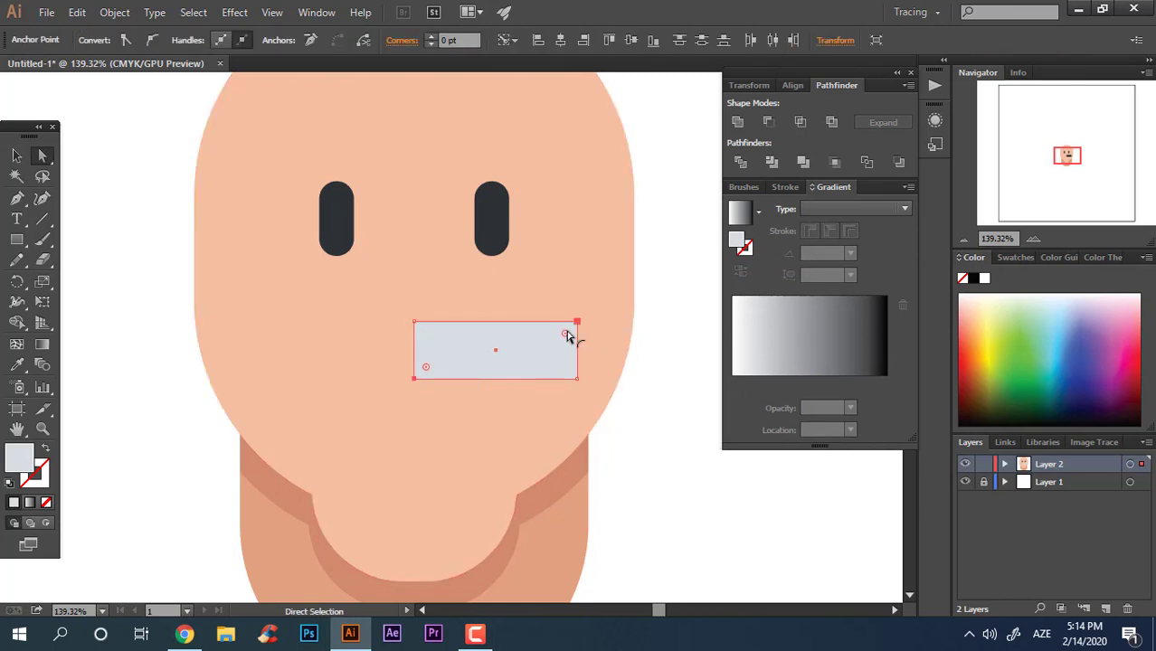
pyautogui.moveTo(564, 333); pyautogui.dragTo(478, 433)
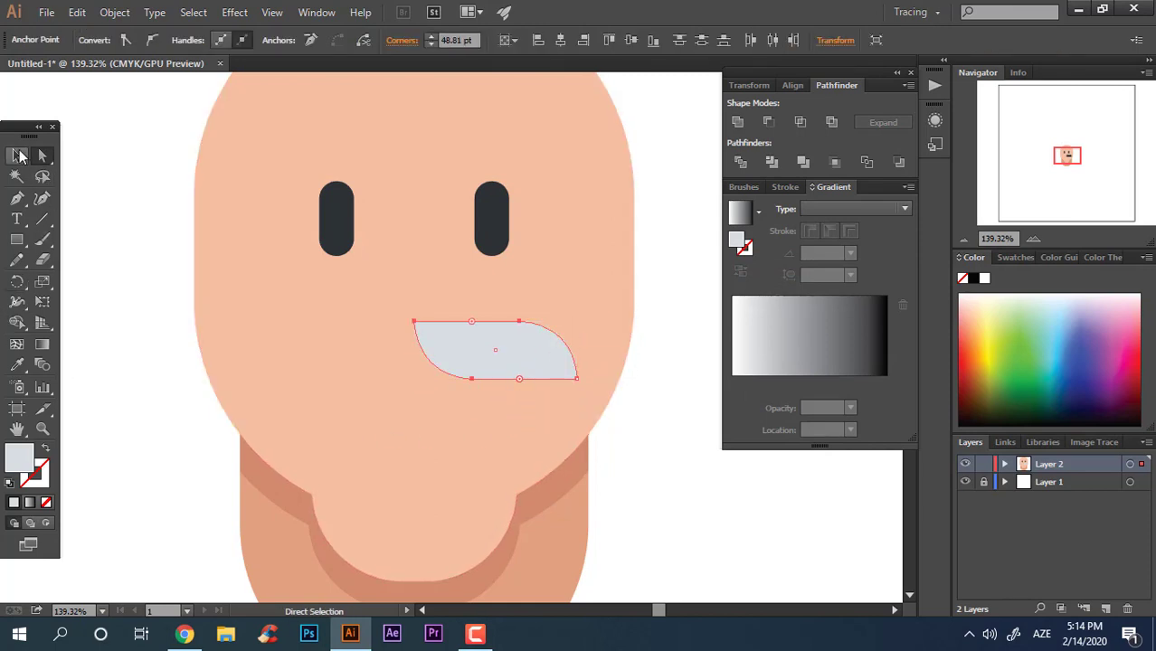
# Step: Change the mouth's fill to a medium grey
pyautogui.click(20, 157)
pyautogui.click(694, 585)
pyautogui.click(523, 352)
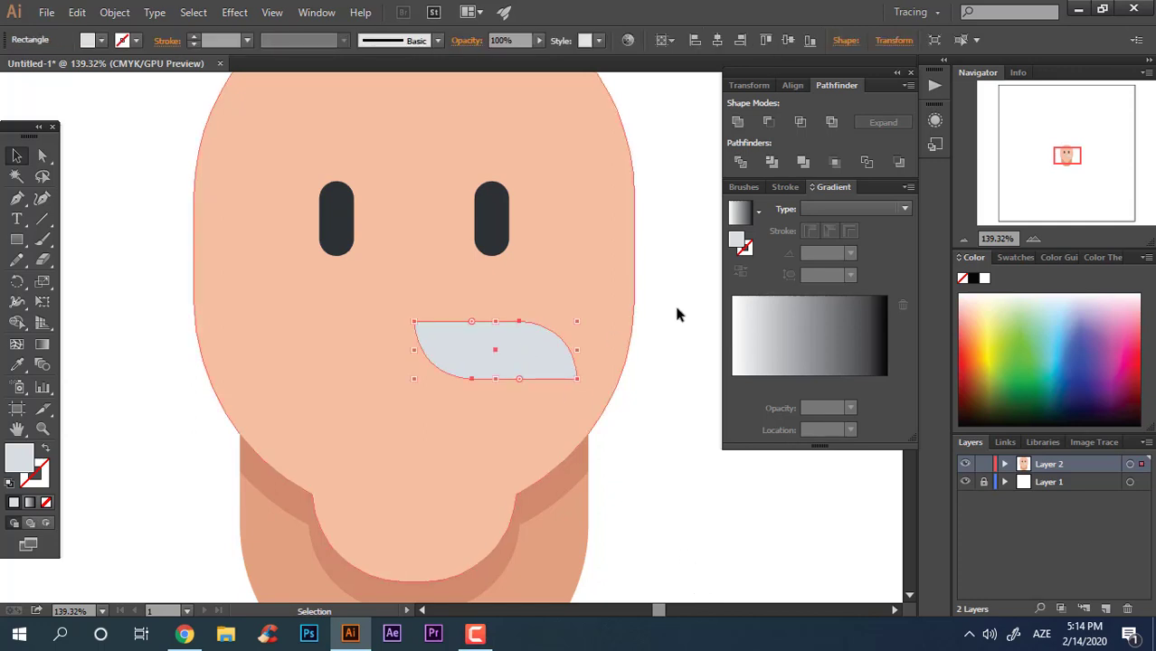
pyautogui.doubleClick(19, 457)
pyautogui.moveTo(404, 289); pyautogui.dragTo(397, 309)
pyautogui.click(783, 262)
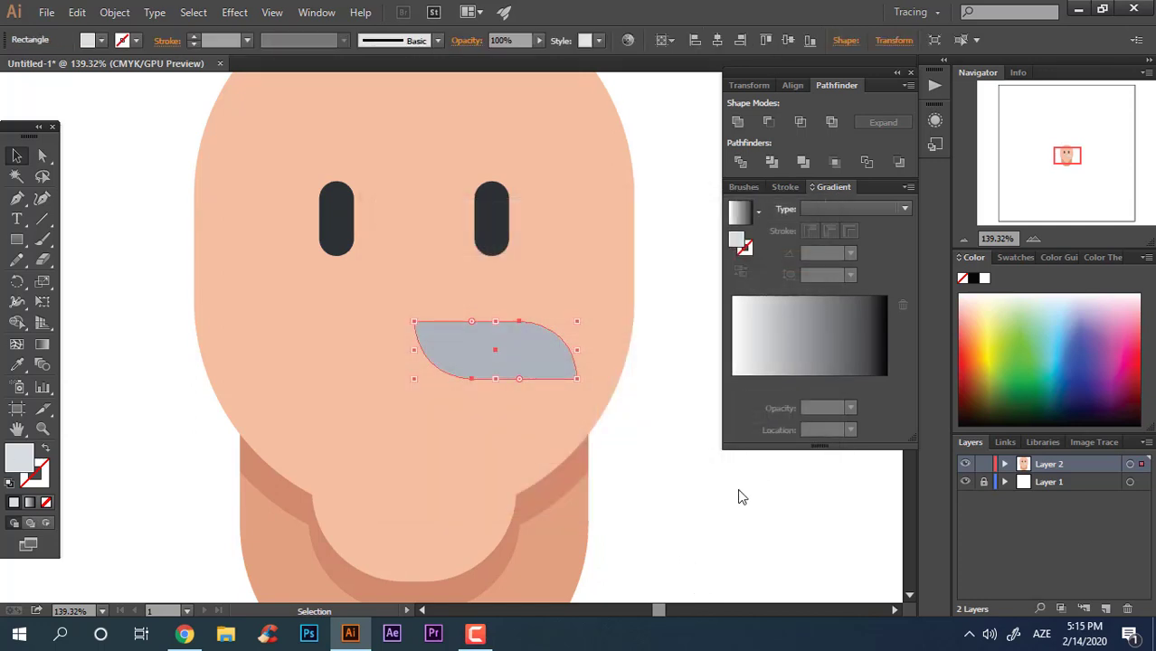
# Step: Duplicate the mouth shape slightly lower and to the right
pyautogui.click(525, 371)
pyautogui.press('z')
pyautogui.moveTo(621, 423); pyautogui.dragTo(714, 484)
pyautogui.moveTo(548, 304); pyautogui.dragTo(648, 406)
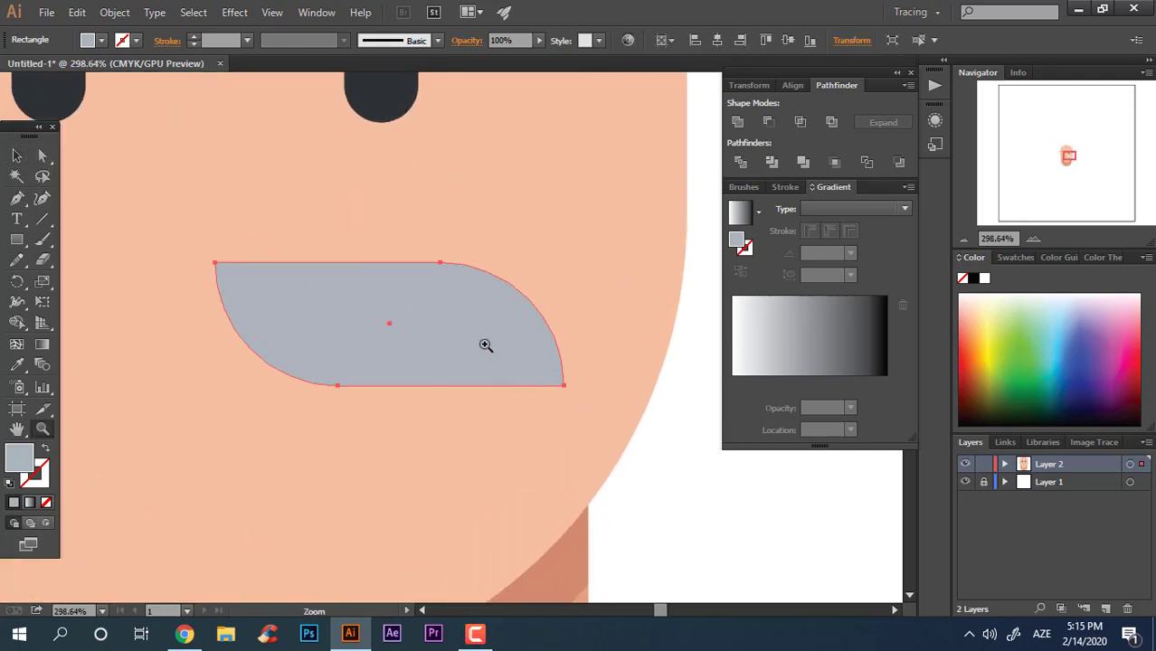
pyautogui.click(16, 156)
pyautogui.moveTo(511, 342); pyautogui.dragTo(619, 364)
# Step: Darken the front mouth copy's fill to a darker grey
pyautogui.press('z')
pyautogui.click(459, 322)
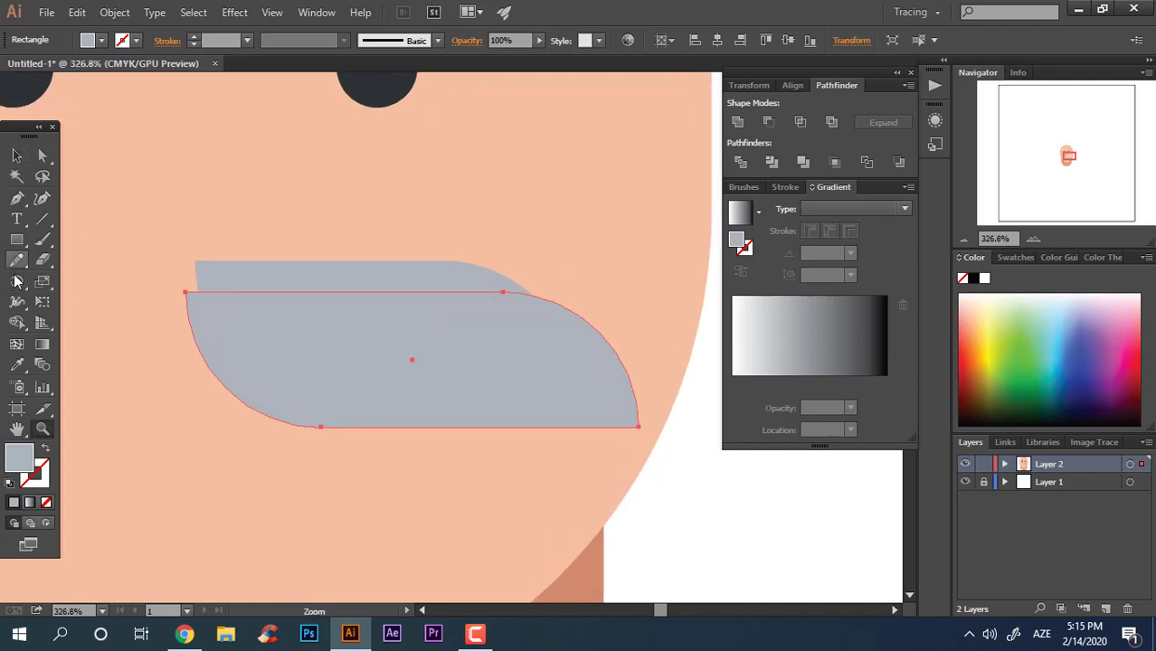
pyautogui.doubleClick(19, 453)
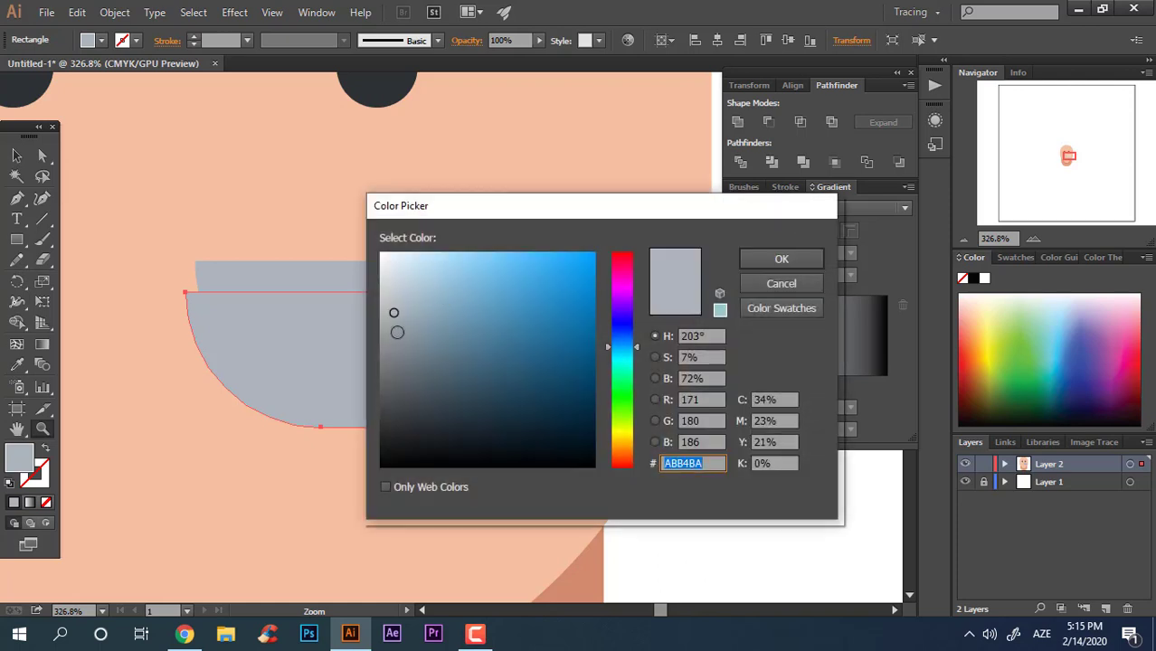
pyautogui.click(401, 337)
pyautogui.click(807, 260)
# Step: Draw two thin triangular tooth gaps with the Pen tool over the mouth's upper edge
pyautogui.click(232, 267)
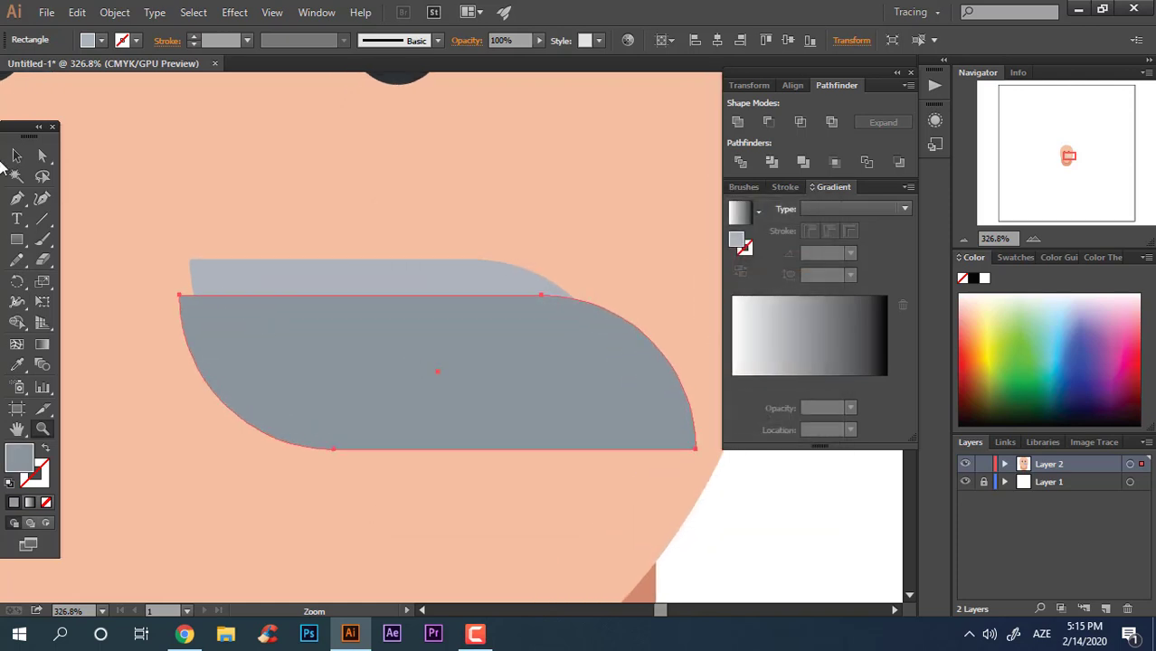
pyautogui.press('+')
pyautogui.click(246, 281)
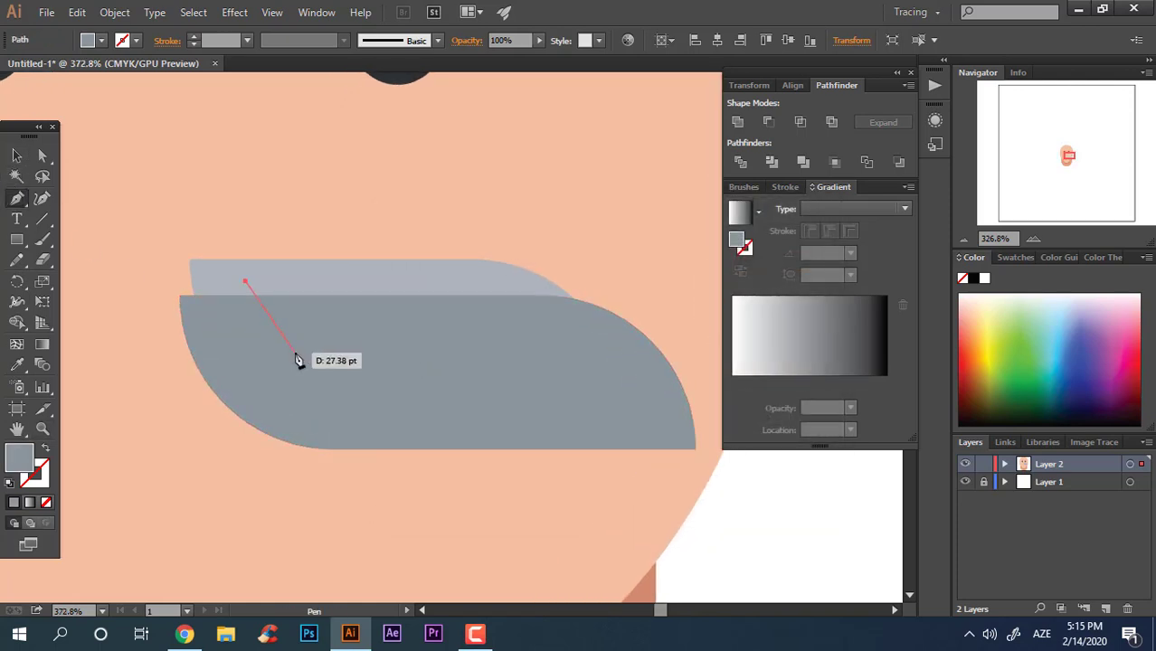
pyautogui.click(295, 352)
pyautogui.click(275, 274)
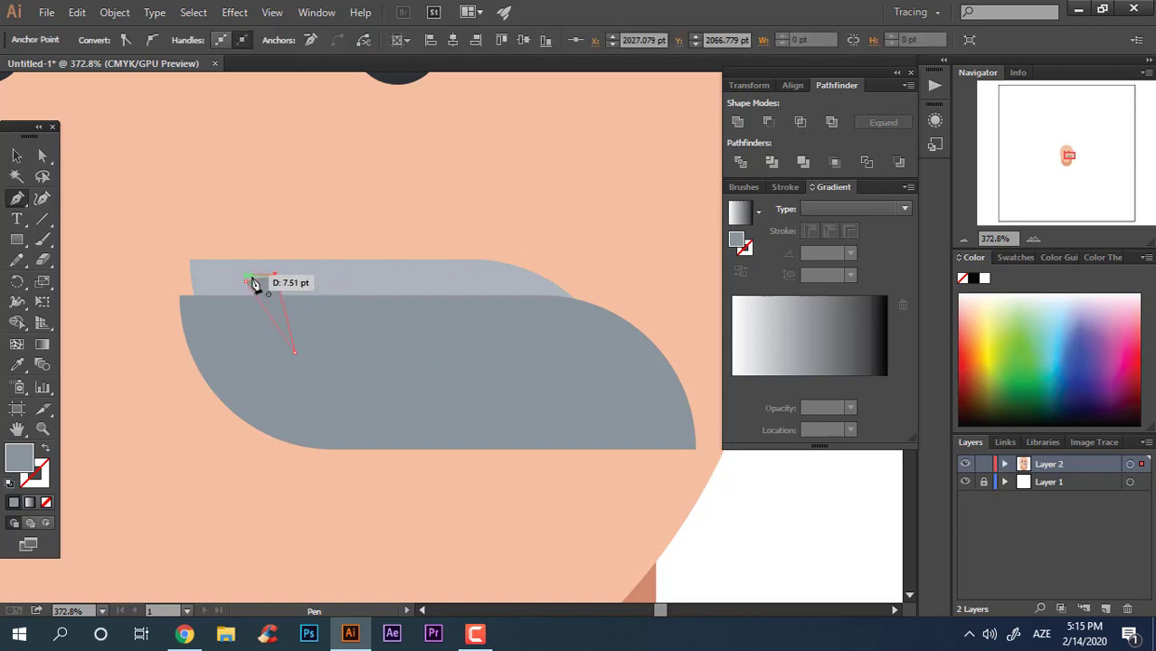
pyautogui.click(246, 282)
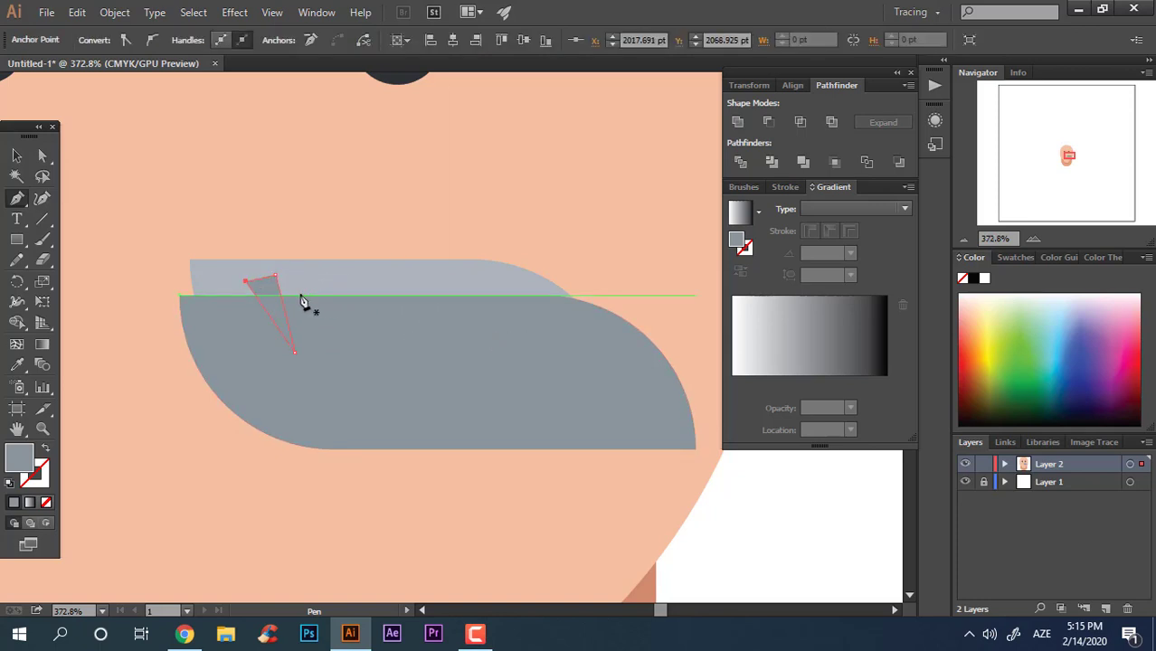
pyautogui.moveTo(324, 340); pyautogui.dragTo(312, 286)
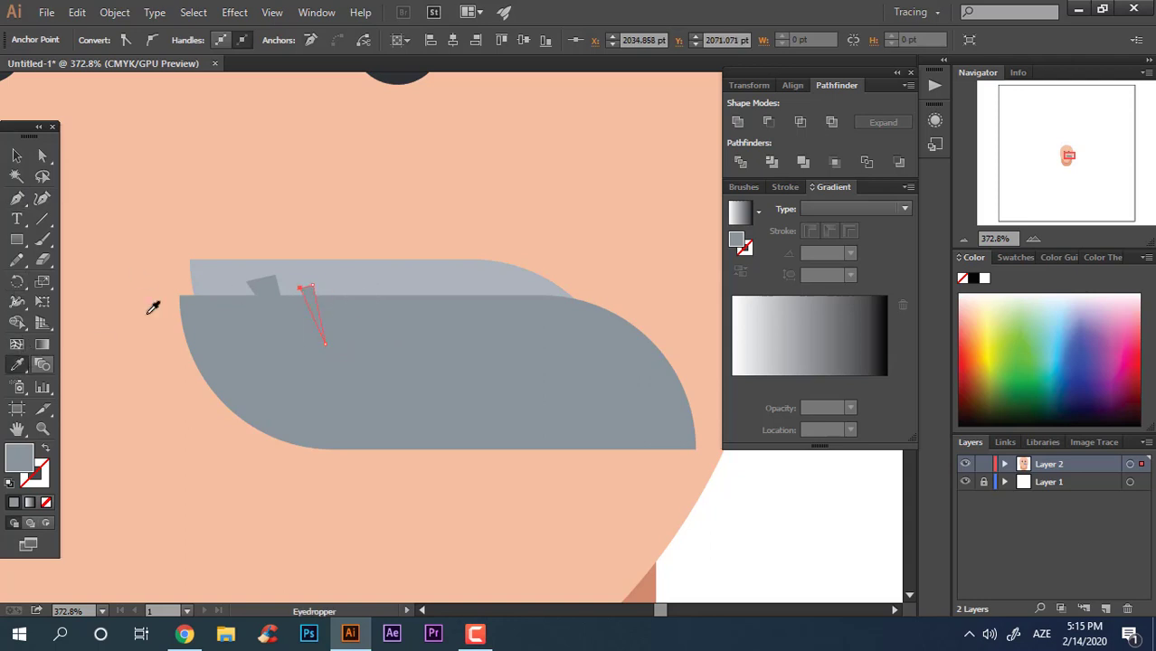
# Step: Sample the upper mouth shape's light grey onto a tooth-gap triangle with the Eyedropper
pyautogui.press('v')
pyautogui.click(244, 304)
pyautogui.click(260, 271)
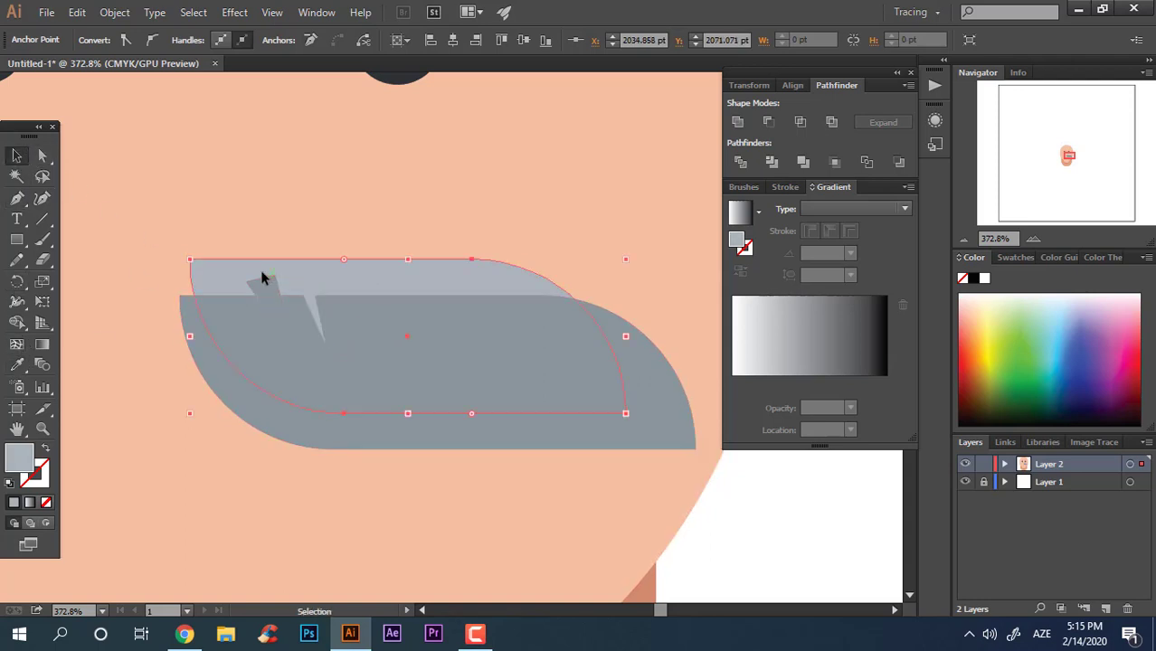
pyautogui.click(274, 287)
pyautogui.click(18, 364)
pyautogui.click(331, 282)
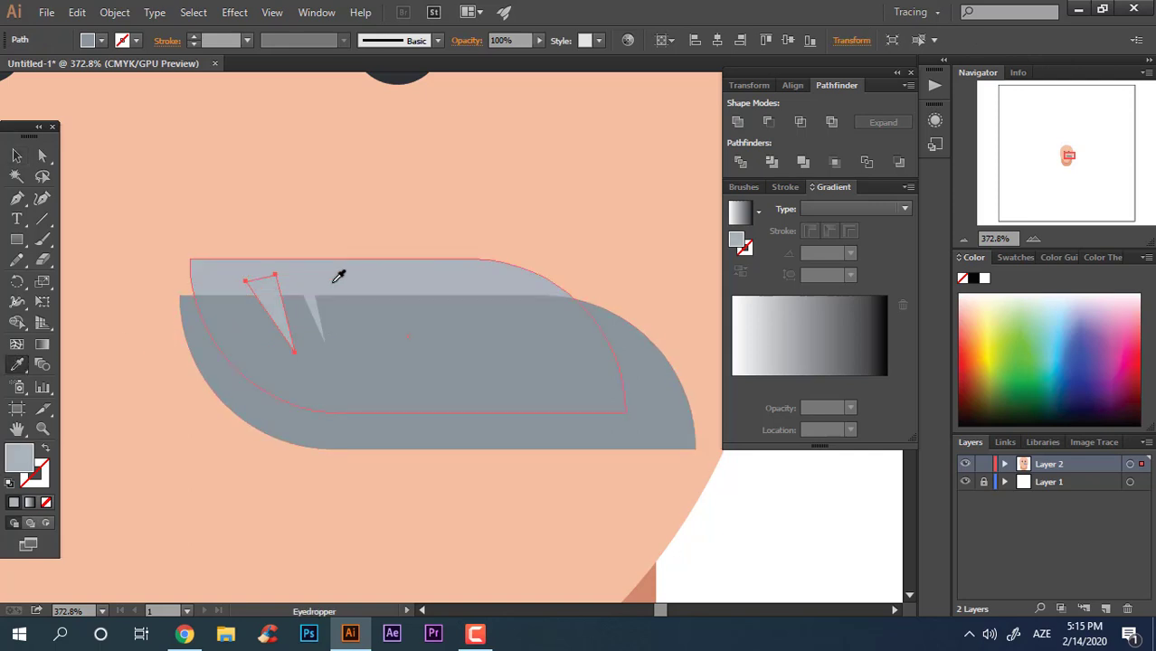
# Step: Divide the upper mouth shape with the triangles using Pathfinder Divide
pyautogui.click(17, 156)
pyautogui.keyDown('shift'); pyautogui.click(432, 281); pyautogui.keyUp('shift')
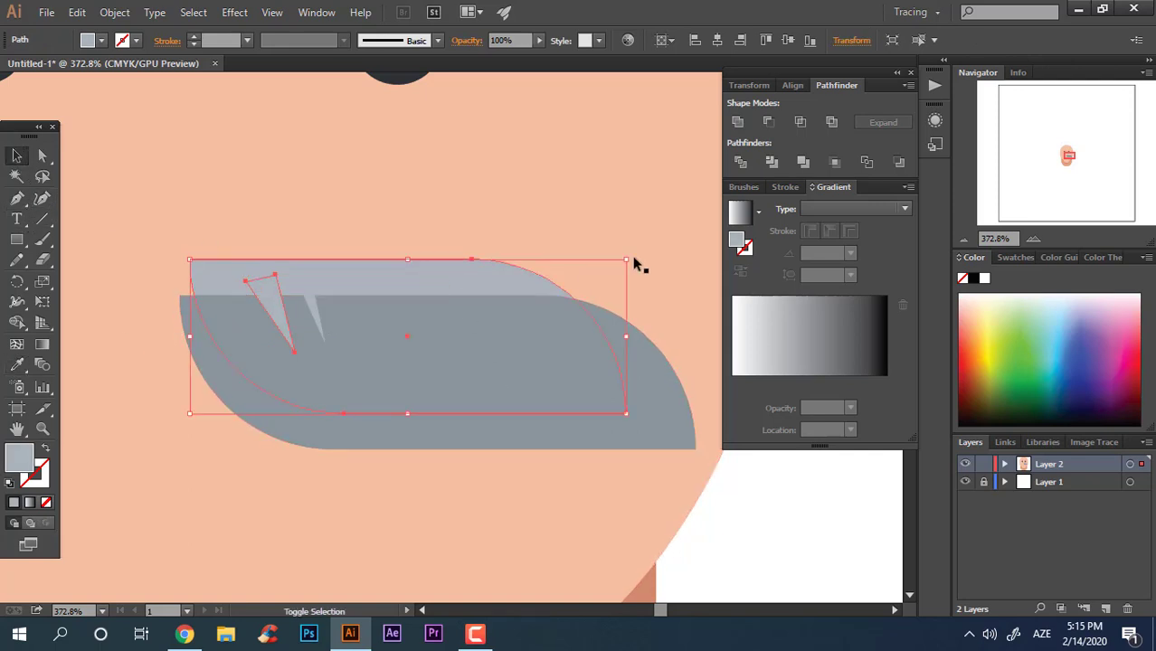
pyautogui.click(739, 161)
pyautogui.rightClick(593, 324)
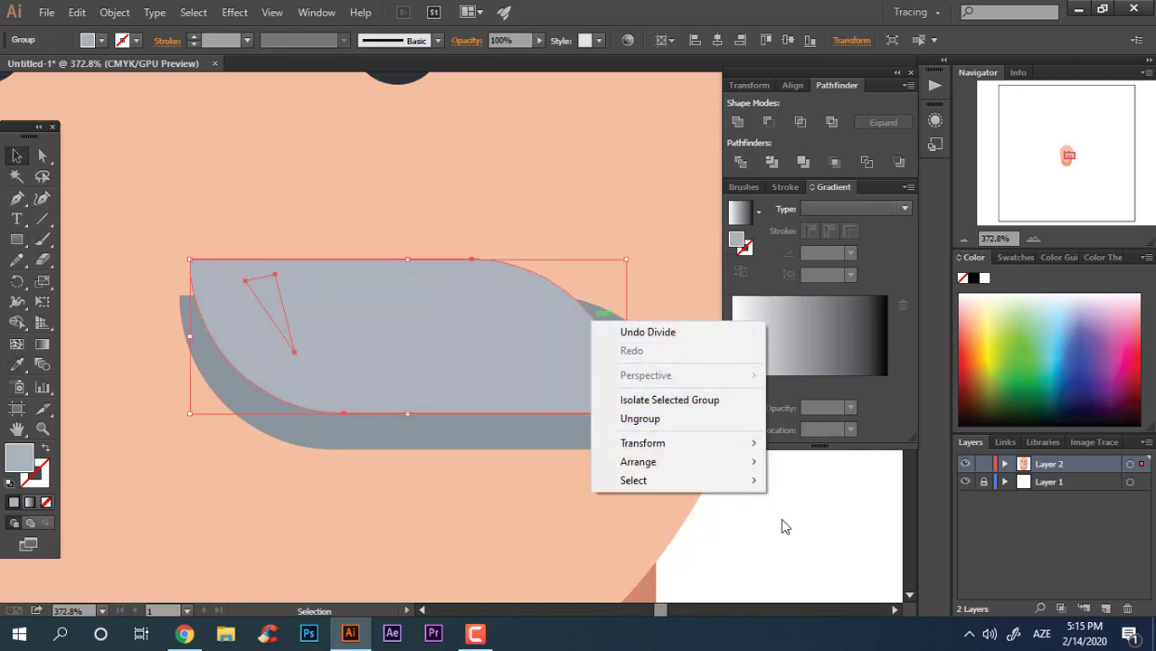
pyautogui.click(814, 537)
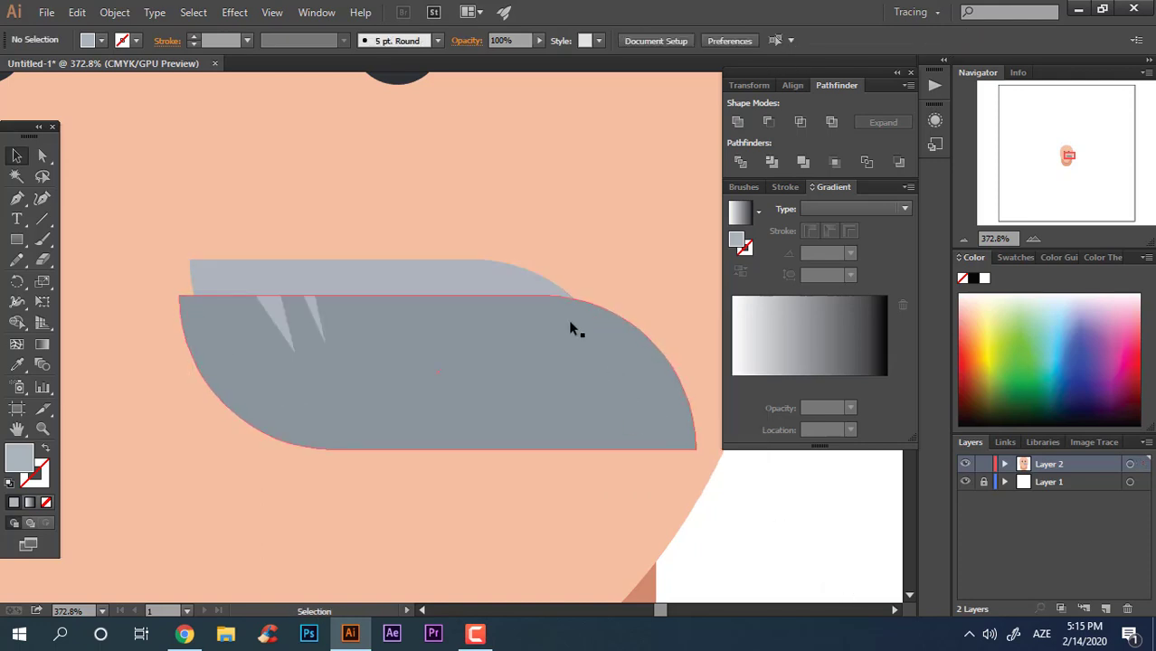
# Step: Ungroup the divided mustache shape and delete the leftover dark piece below it
pyautogui.click(514, 284)
pyautogui.click(676, 407)
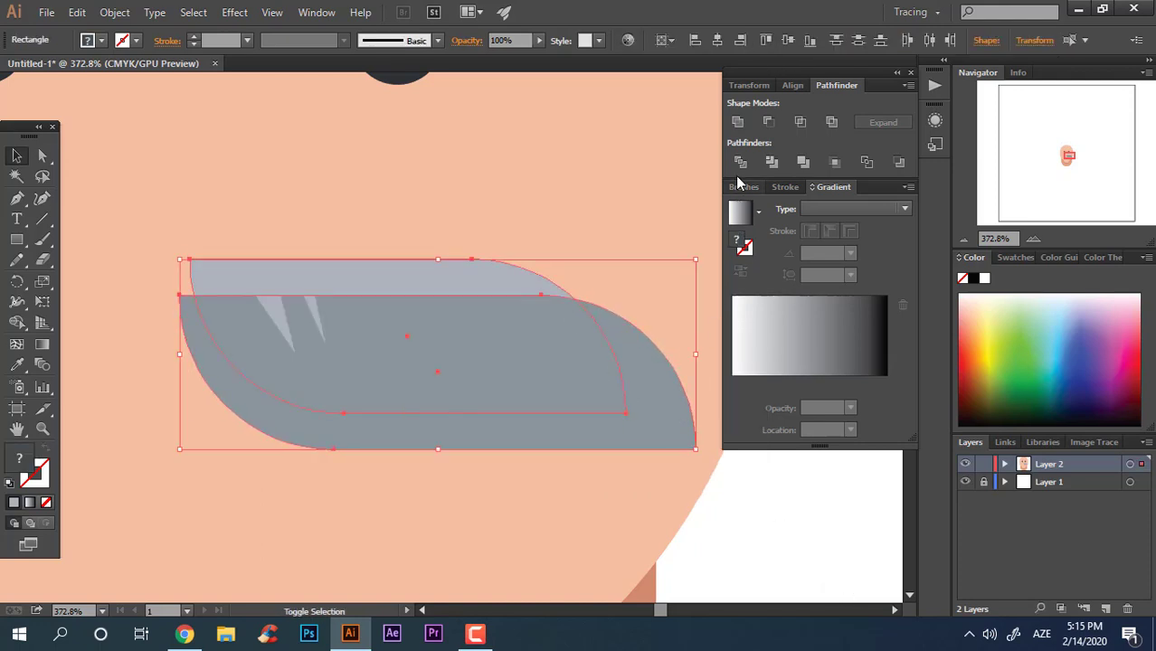
pyautogui.rightClick(462, 323)
pyautogui.click(513, 418)
pyautogui.click(725, 566)
pyautogui.click(676, 418)
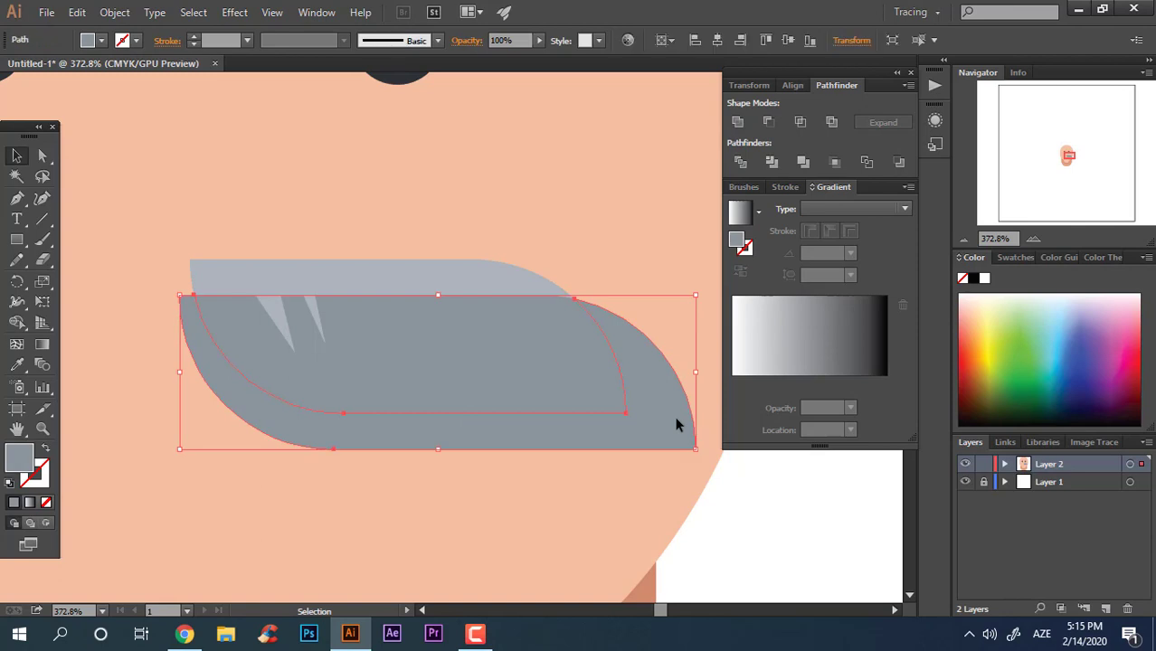
pyautogui.press('Delete')
# Step: Select the mustache pieces and tooth-gap triangles and group them together
pyautogui.click(309, 310)
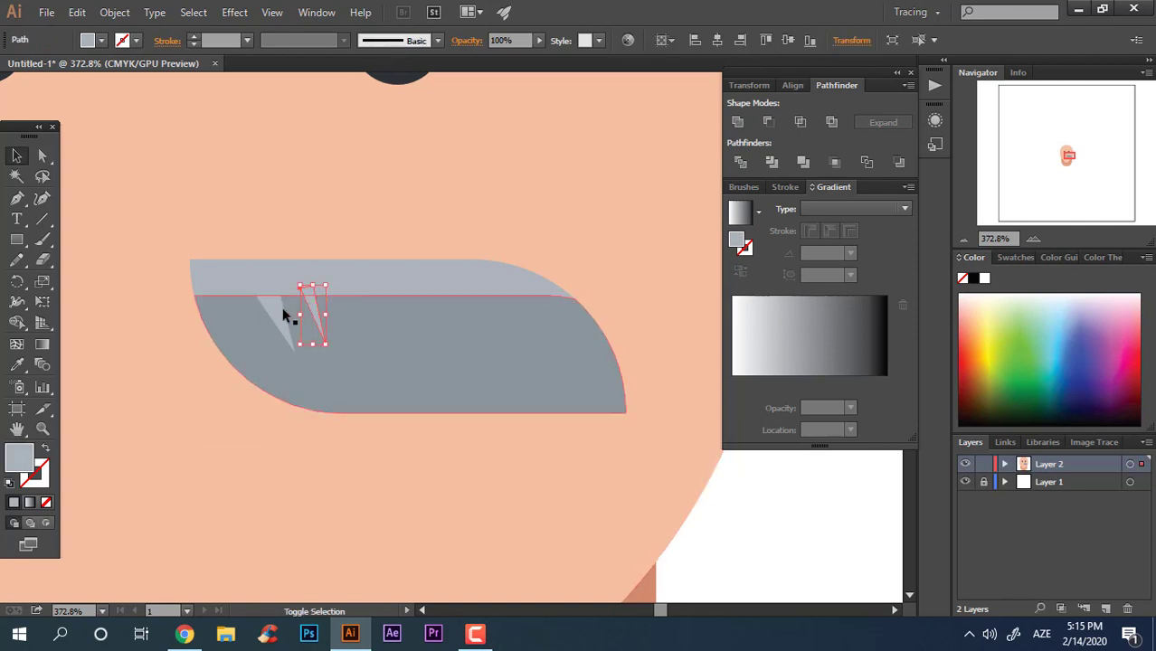
pyautogui.keyDown('shift'); pyautogui.click(394, 282); pyautogui.keyUp('shift')
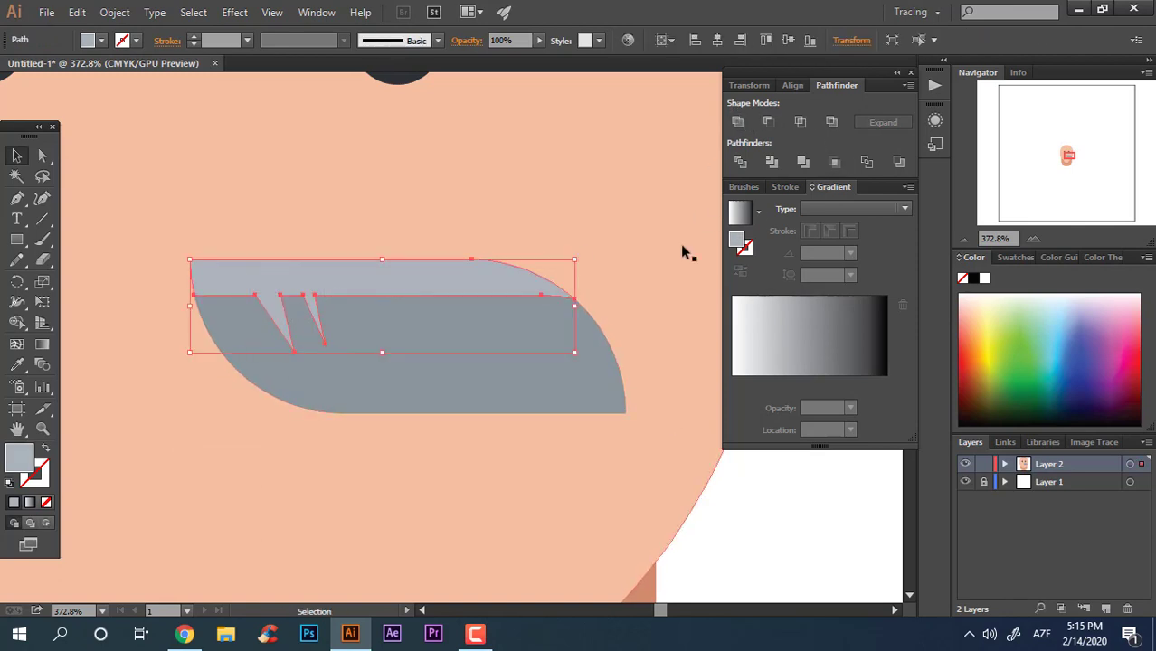
pyautogui.rightClick(505, 308)
pyautogui.click(584, 382)
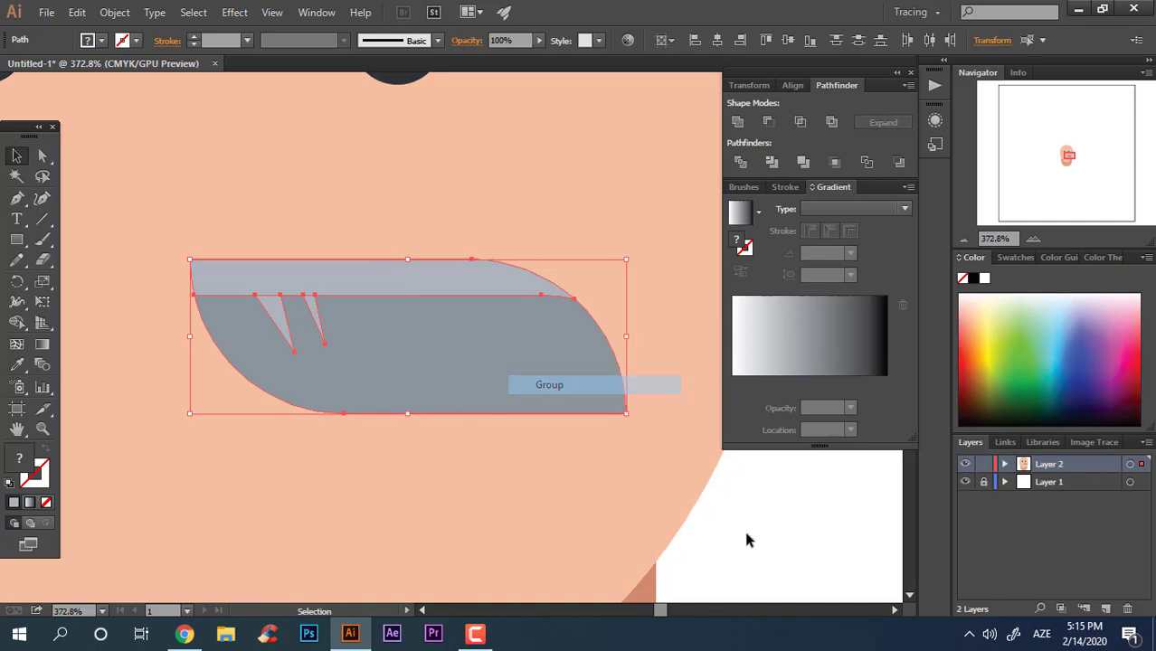
# Step: Duplicate the grouped mustache half onto the left side of the face
pyautogui.click(584, 487)
pyautogui.moveTo(584, 488); pyautogui.dragTo(478, 463)
pyautogui.moveTo(478, 463); pyautogui.dragTo(623, 247)
pyautogui.moveTo(505, 328); pyautogui.dragTo(438, 362)
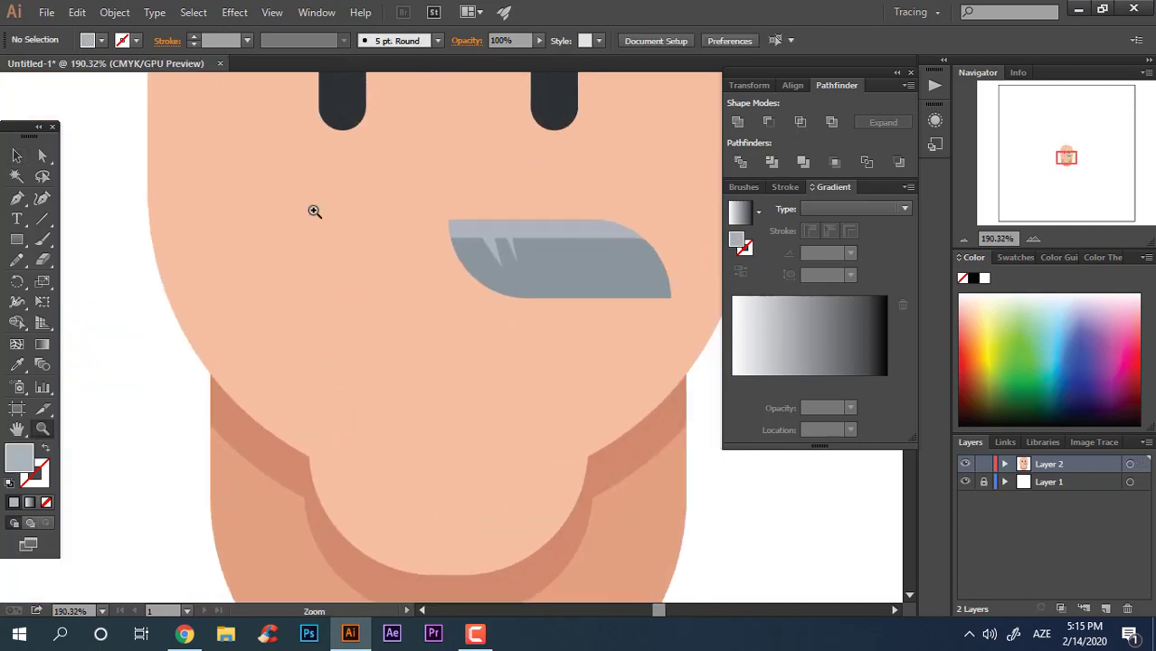
pyautogui.click(18, 156)
pyautogui.moveTo(587, 253); pyautogui.dragTo(329, 247)
# Step: Reflect the copy vertically and move it against the original half to form a full mustache
pyautogui.rightClick(329, 247)
pyautogui.moveTo(466, 380)
pyautogui.click(579, 428)
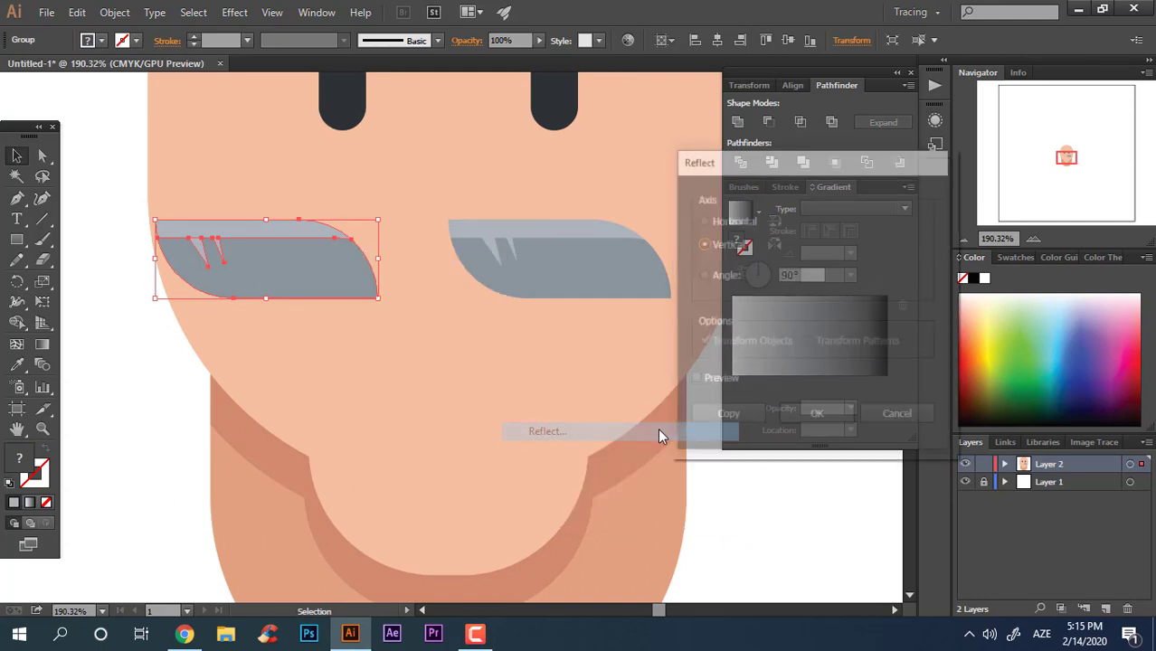
pyautogui.click(817, 417)
pyautogui.click(371, 280)
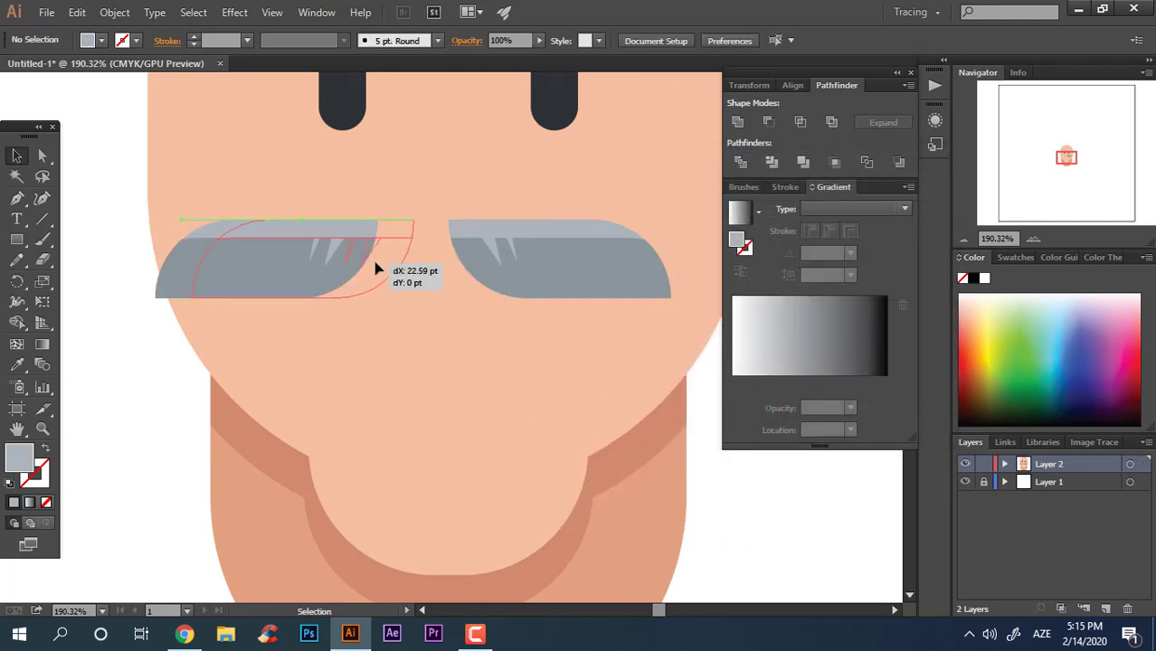
pyautogui.moveTo(378, 268); pyautogui.dragTo(433, 277)
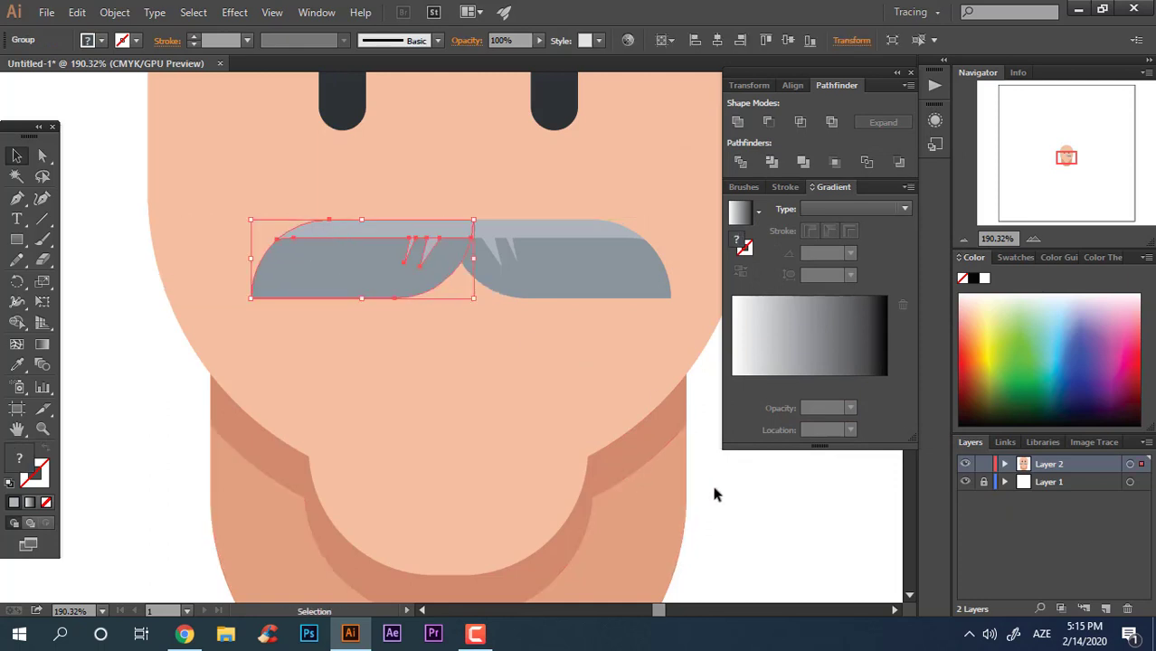
# Step: Group both mustache halves together
pyautogui.click(710, 482)
pyautogui.press('z')
pyautogui.moveTo(676, 472); pyautogui.dragTo(387, 301)
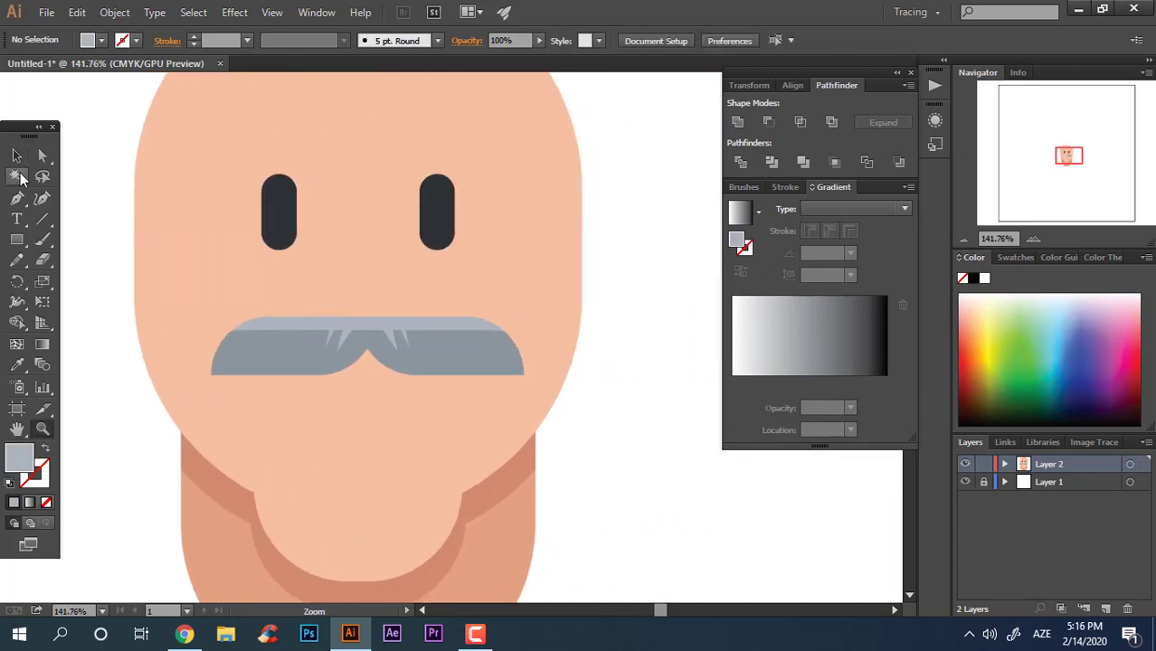
pyautogui.moveTo(384, 360); pyautogui.dragTo(451, 374)
pyautogui.rightClick(490, 354)
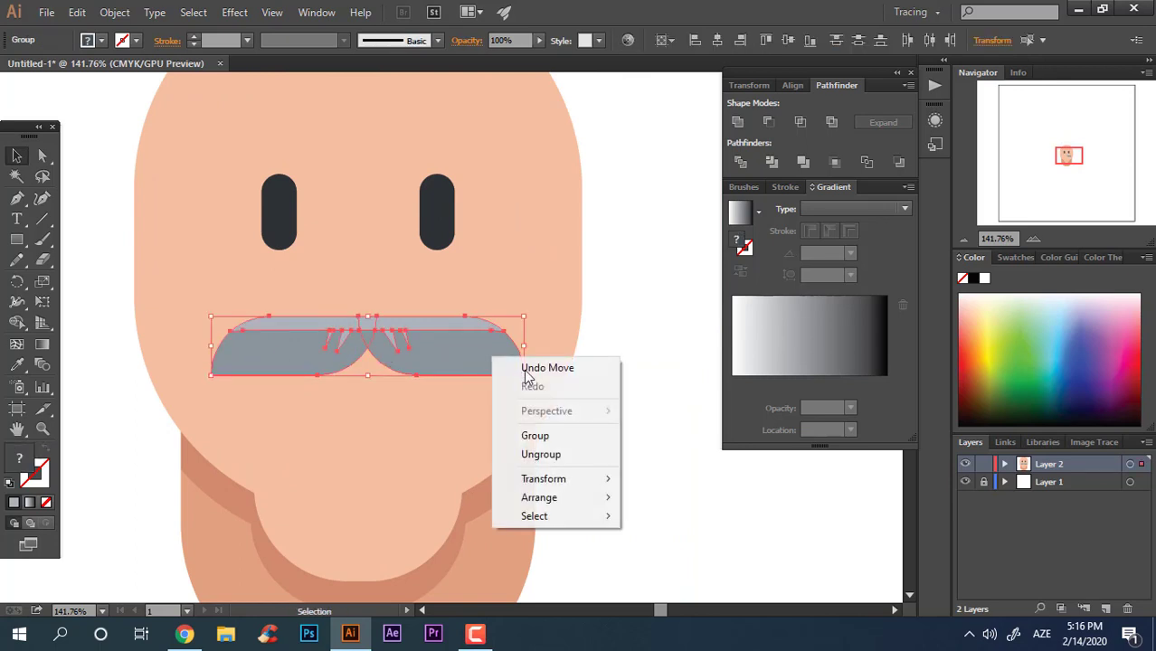
pyautogui.click(533, 436)
# Step: Review the whole face artwork at a smaller zoom
pyautogui.click(668, 439)
pyautogui.press('z')
pyautogui.moveTo(667, 439); pyautogui.dragTo(552, 470)
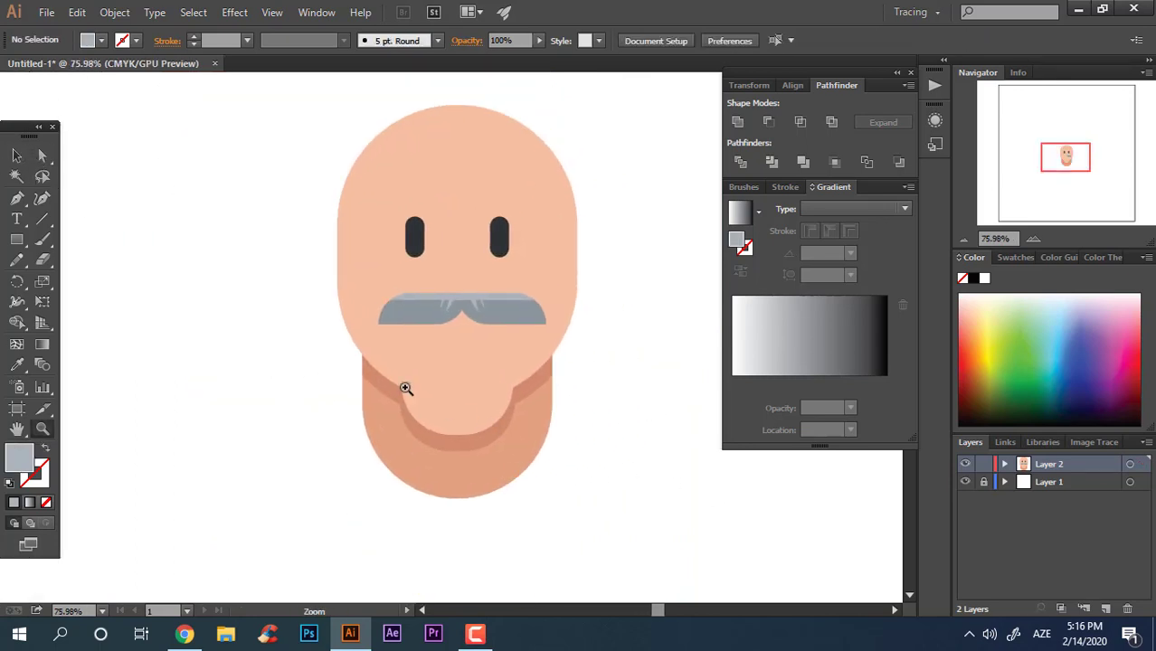
pyautogui.click(18, 157)
pyautogui.moveTo(669, 575); pyautogui.dragTo(457, 172)
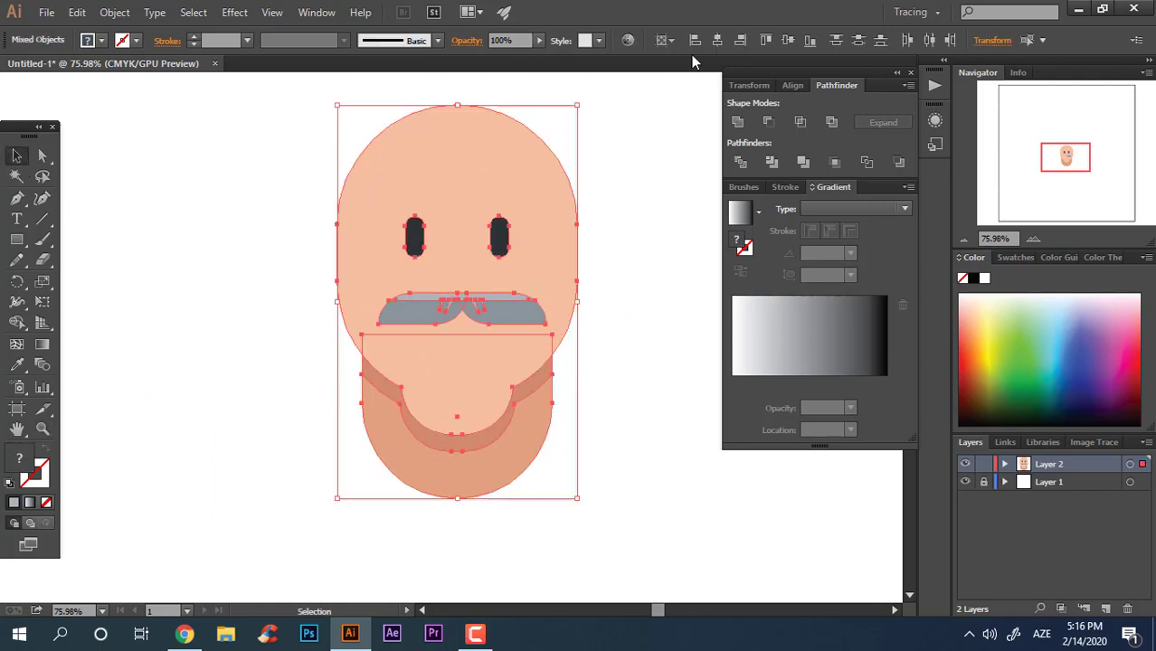
pyautogui.click(703, 329)
# Step: Draw a large circle below the mustache with the Ellipse tool for the mouth
pyautogui.press('z')
pyautogui.moveTo(539, 304); pyautogui.dragTo(643, 312)
pyautogui.moveTo(409, 381); pyautogui.dragTo(562, 402)
pyautogui.moveTo(41, 248); pyautogui.dragTo(79, 273)
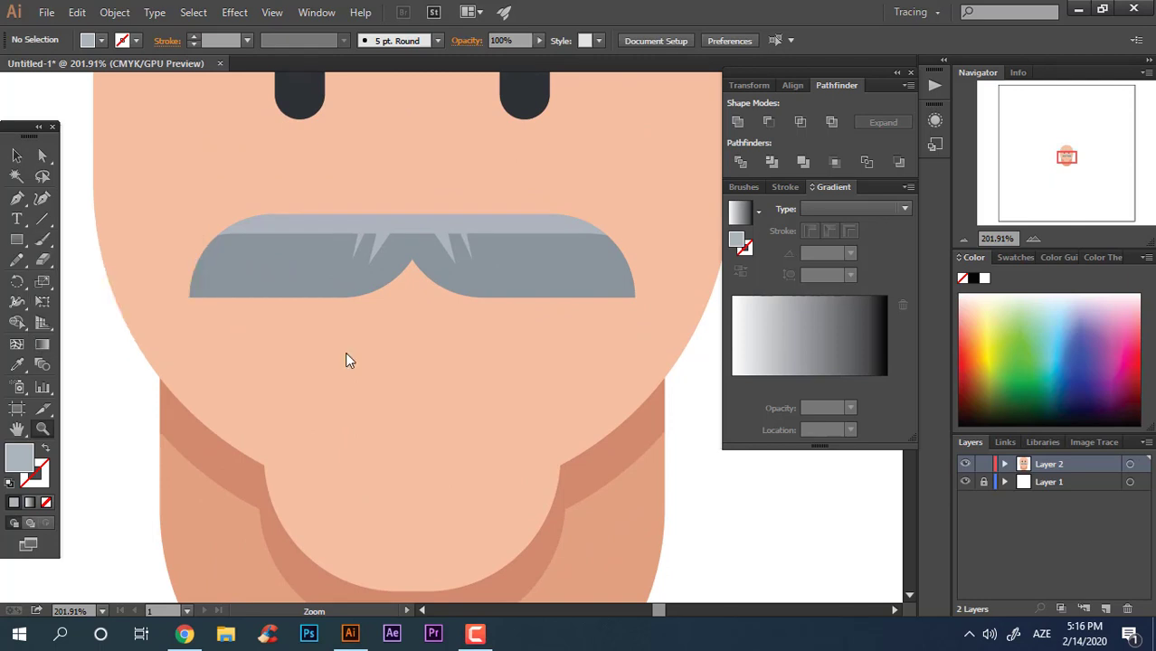
pyautogui.moveTo(275, 316); pyautogui.dragTo(533, 474)
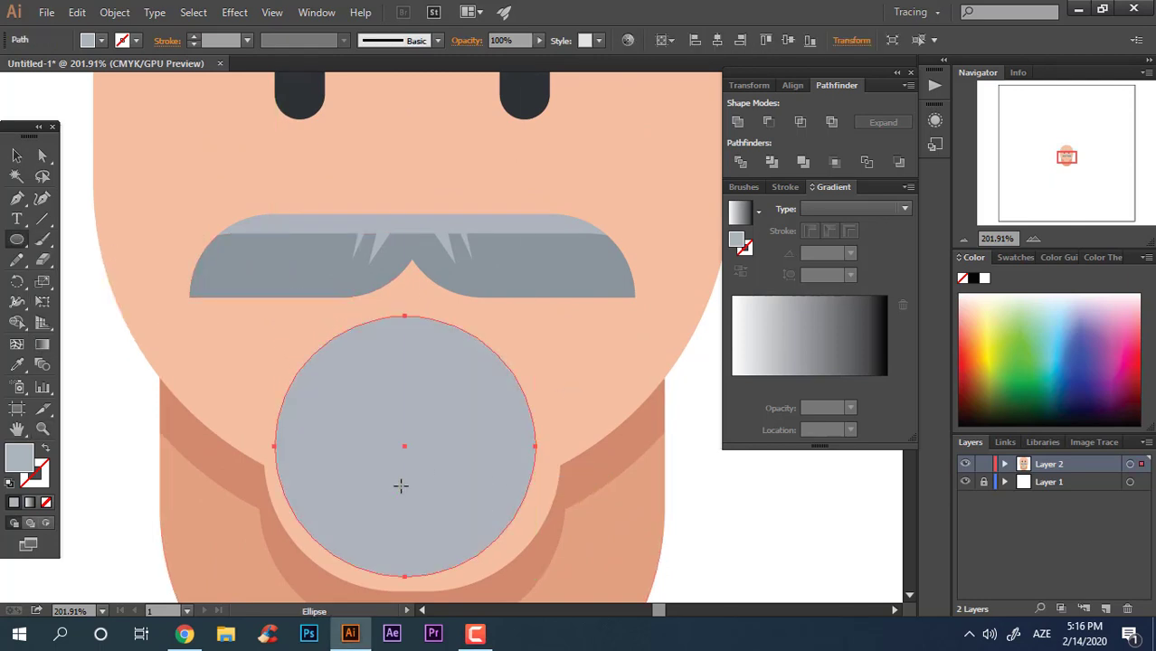
# Step: Set the circle's fill to dark brown 593D3F
pyautogui.doubleClick(16, 457)
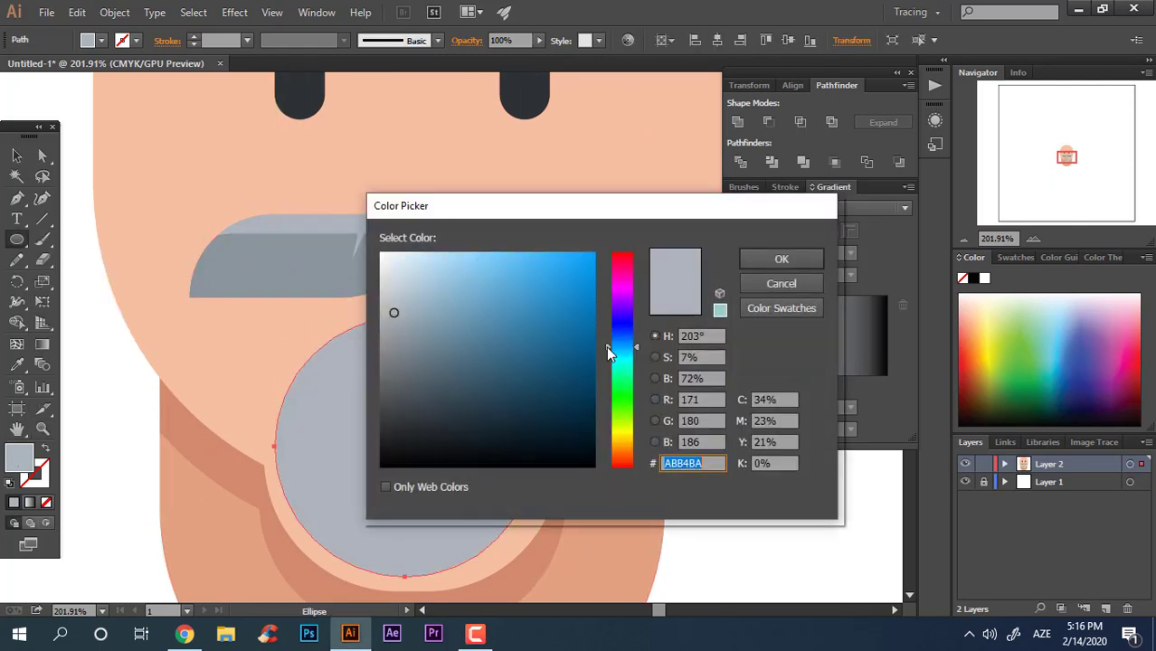
pyautogui.moveTo(622, 350); pyautogui.dragTo(624, 261)
pyautogui.moveTo(455, 355); pyautogui.dragTo(448, 392)
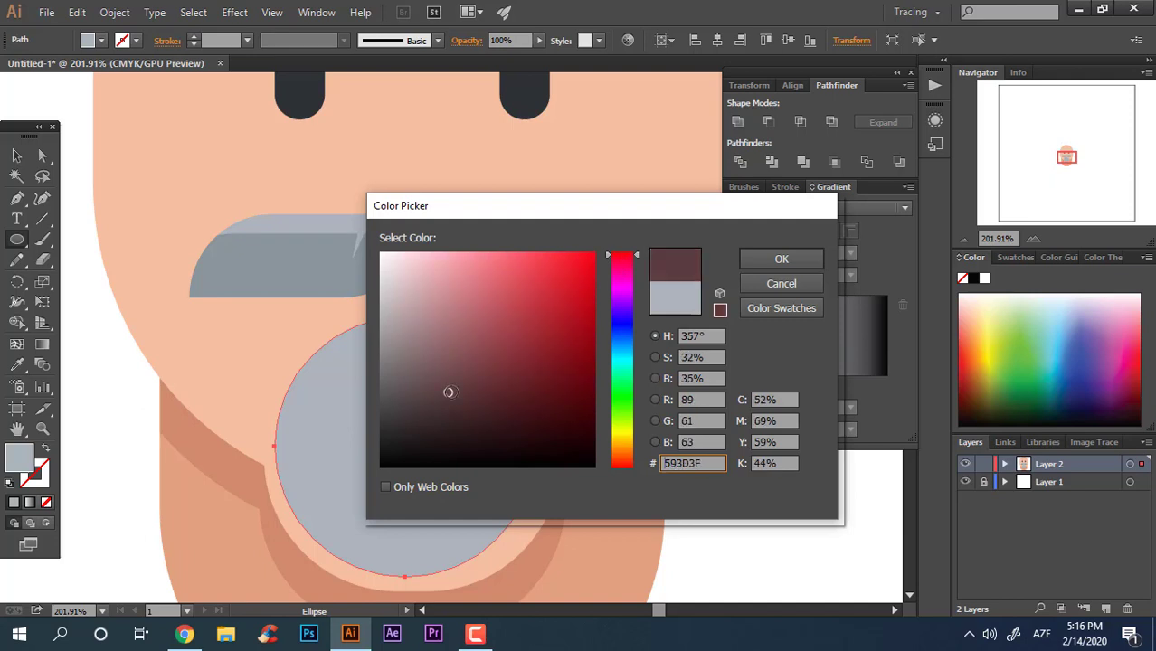
pyautogui.click(775, 264)
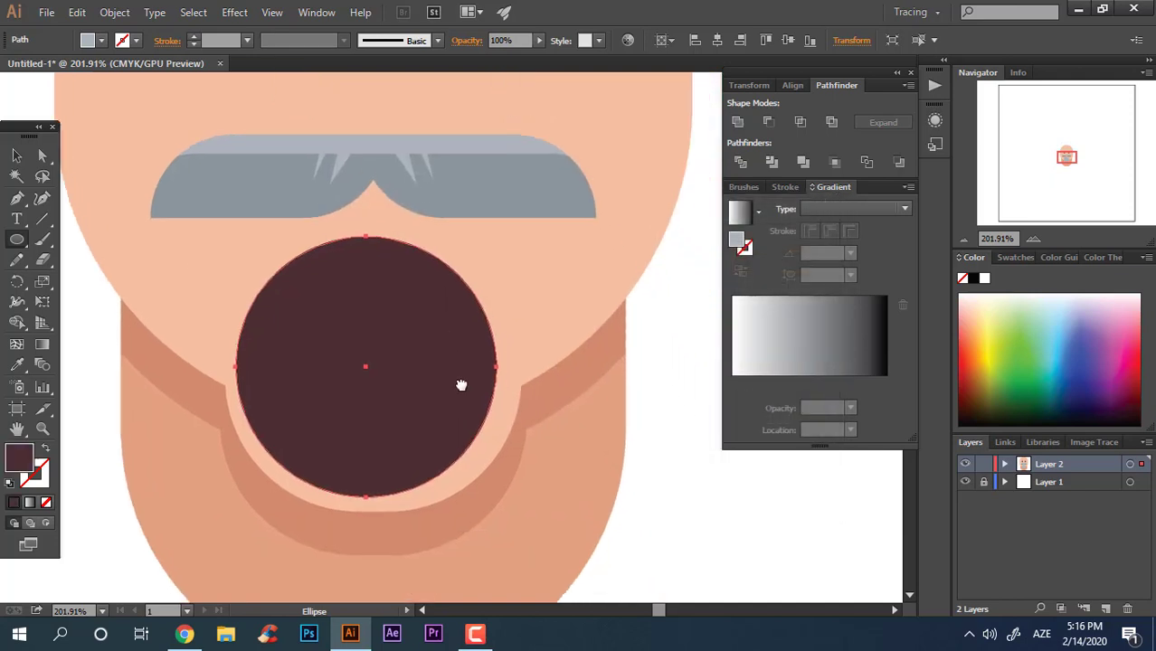
# Step: Draw a rectangle covering the circle's upper half
pyautogui.click(16, 239)
pyautogui.click(90, 241)
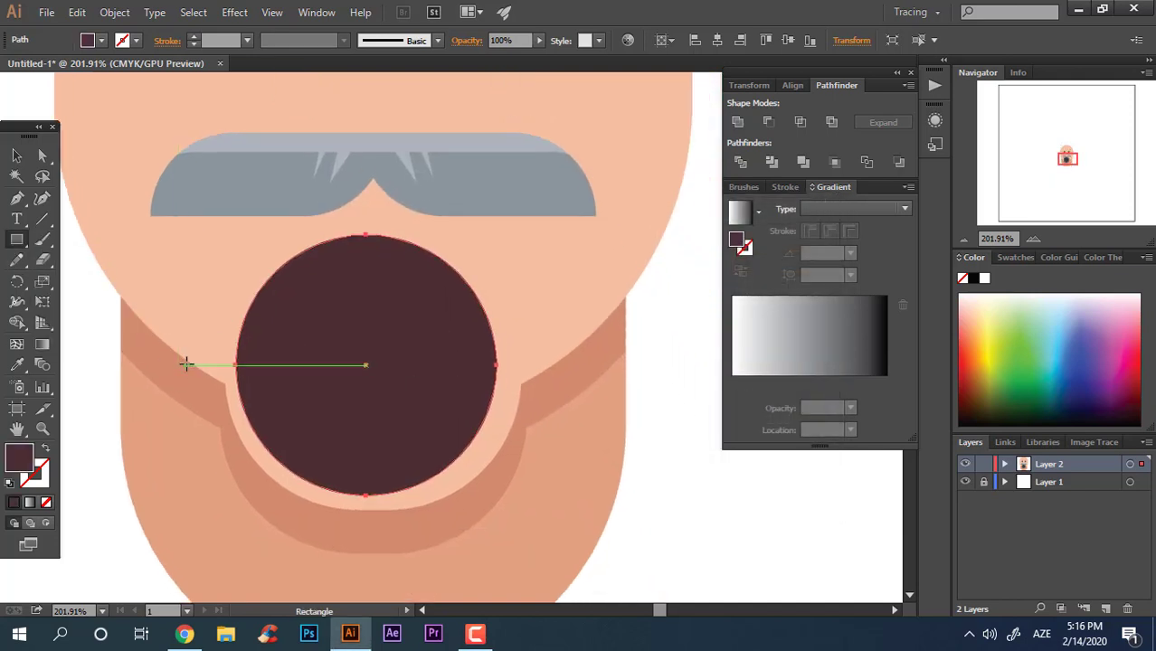
pyautogui.moveTo(189, 364); pyautogui.dragTo(567, 203)
# Step: Cut the circle with the rectangle and delete the upper part, leaving a semicircle
pyautogui.press('v')
pyautogui.keyDown('shift'); pyautogui.click(411, 425); pyautogui.keyUp('shift')
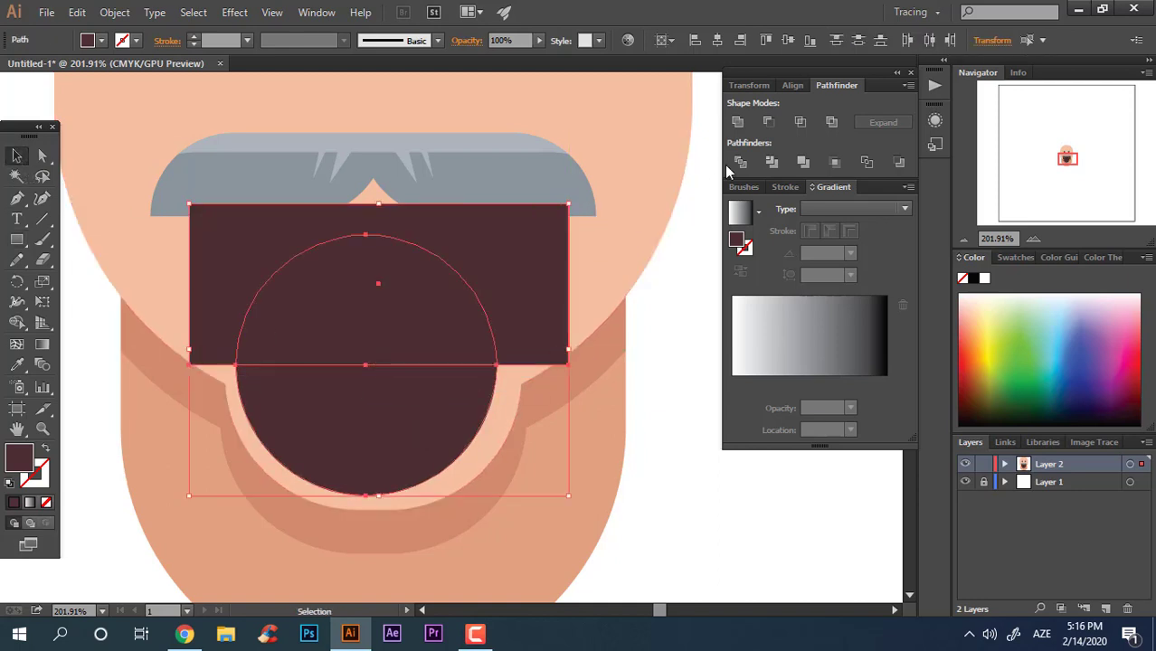
pyautogui.rightClick(422, 308)
pyautogui.click(478, 405)
pyautogui.click(675, 424)
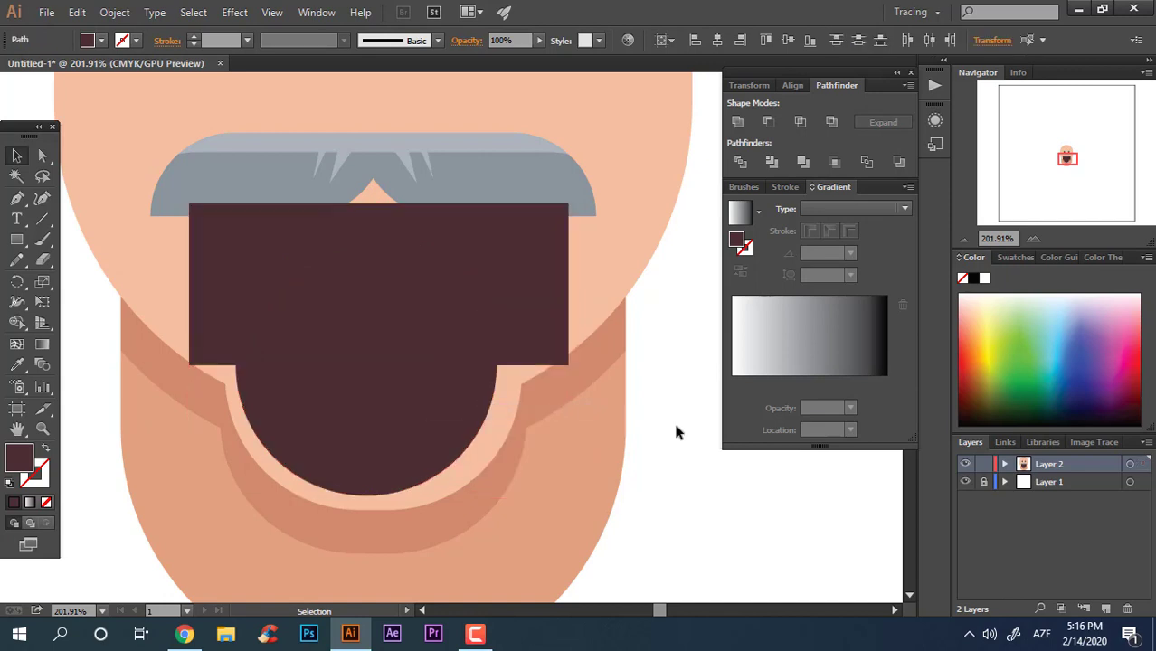
pyautogui.click(392, 269)
pyautogui.press('Delete')
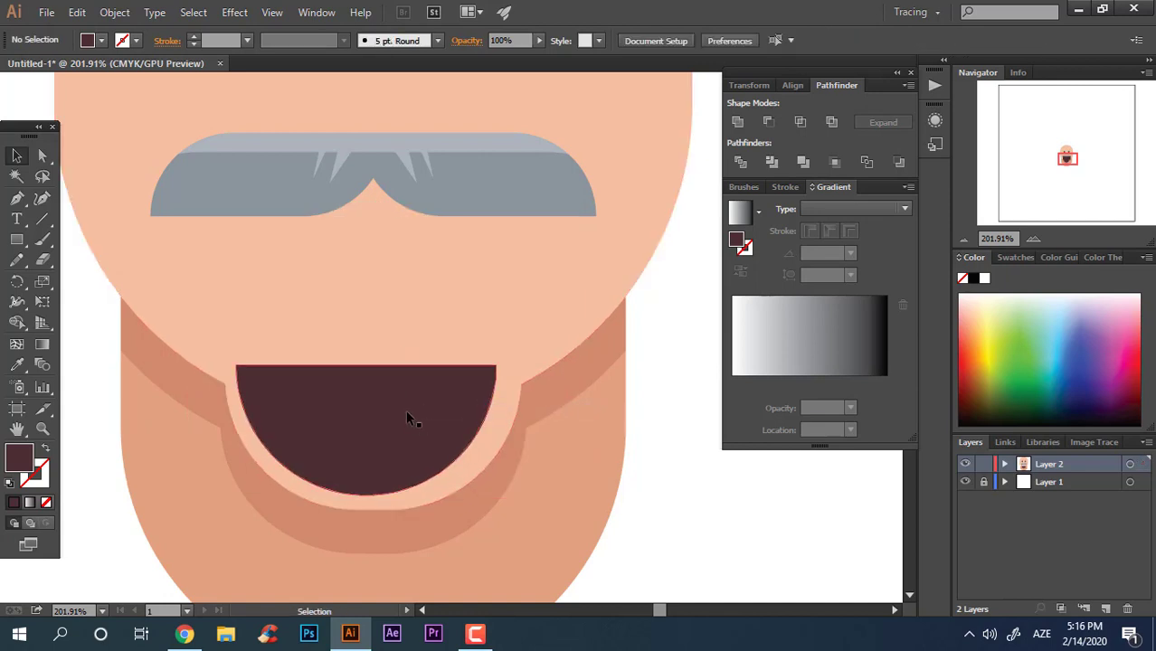
# Step: Move the semicircle up under the mustache and round its two top corners
pyautogui.moveTo(405, 422); pyautogui.dragTo(448, 290)
pyautogui.click(42, 155)
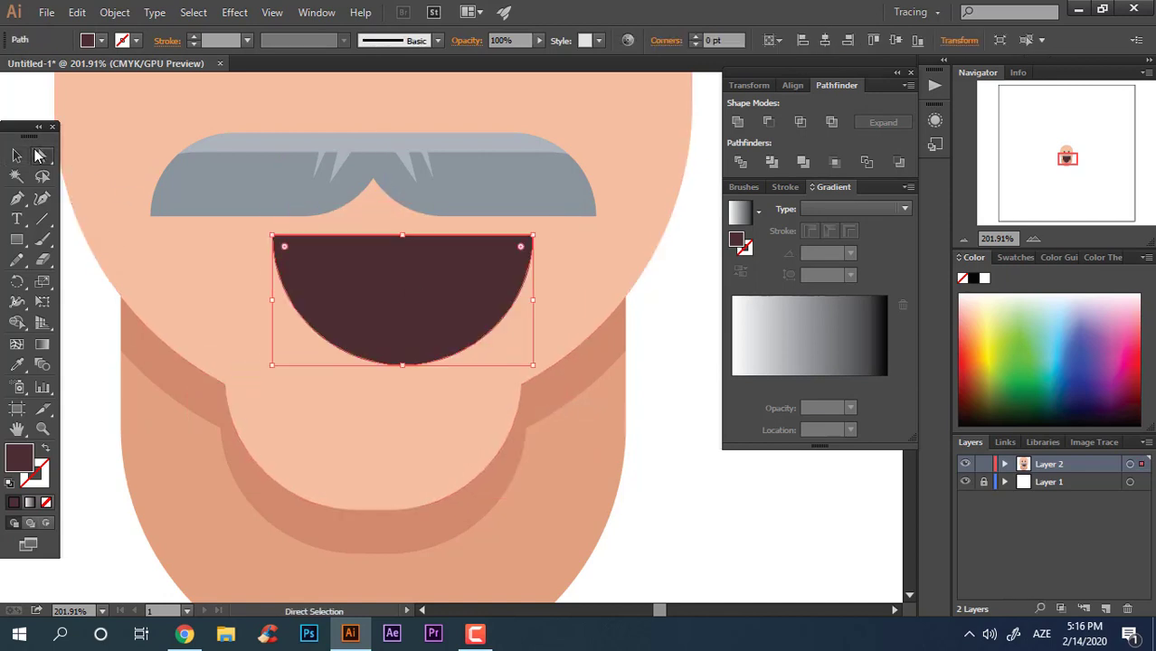
pyautogui.click(272, 237)
pyautogui.keyDown('shift'); pyautogui.click(531, 237); pyautogui.keyUp('shift')
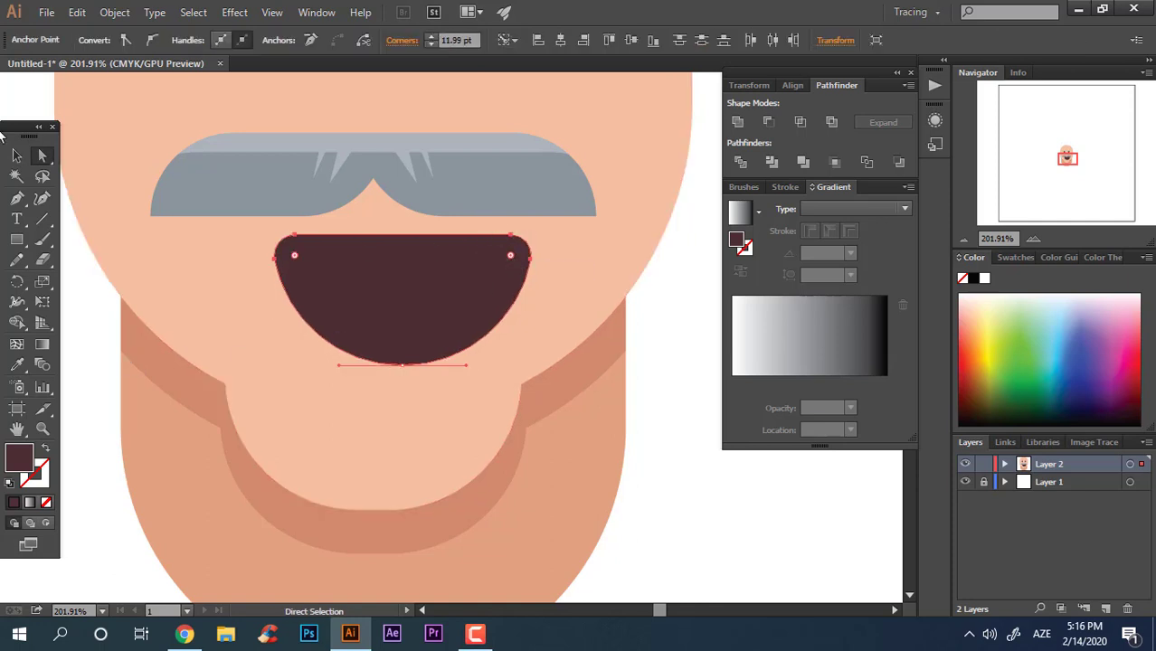
pyautogui.click(15, 157)
pyautogui.click(738, 124)
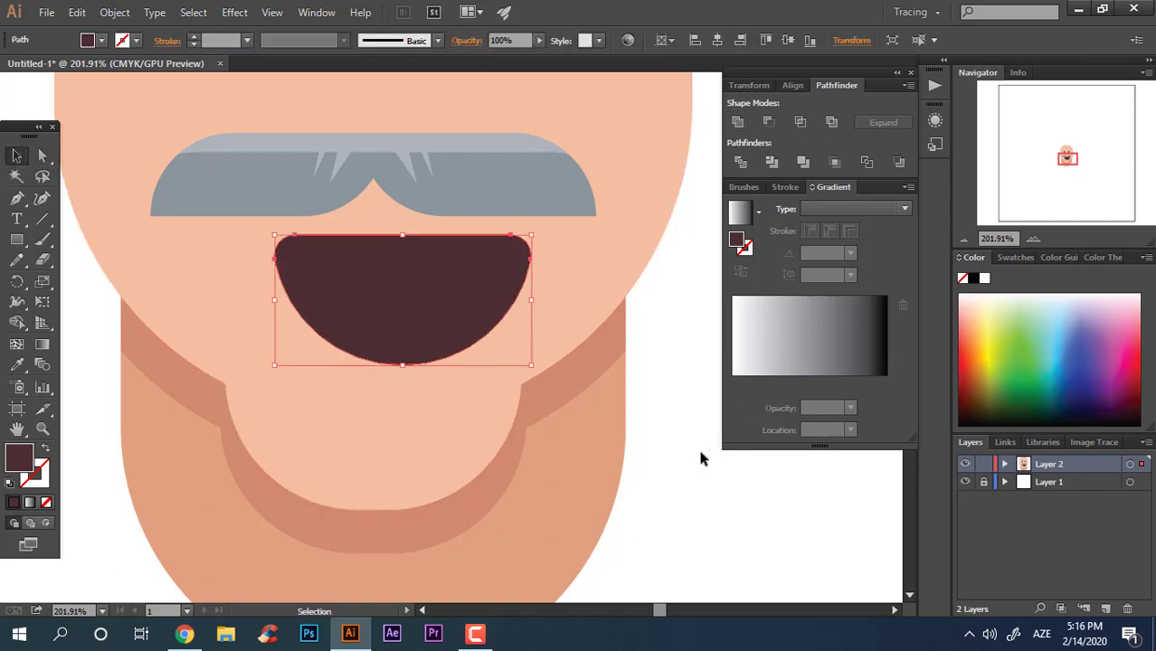
# Step: Draw a white rectangle across the mouth's top edge for the teeth
pyautogui.moveTo(405, 273); pyautogui.dragTo(397, 201)
pyautogui.moveTo(532, 435); pyautogui.dragTo(284, 495)
pyautogui.moveTo(207, 315); pyautogui.dragTo(634, 402)
pyautogui.moveTo(620, 475); pyautogui.dragTo(436, 513)
pyautogui.moveTo(389, 359); pyautogui.dragTo(449, 364)
pyautogui.click(22, 243)
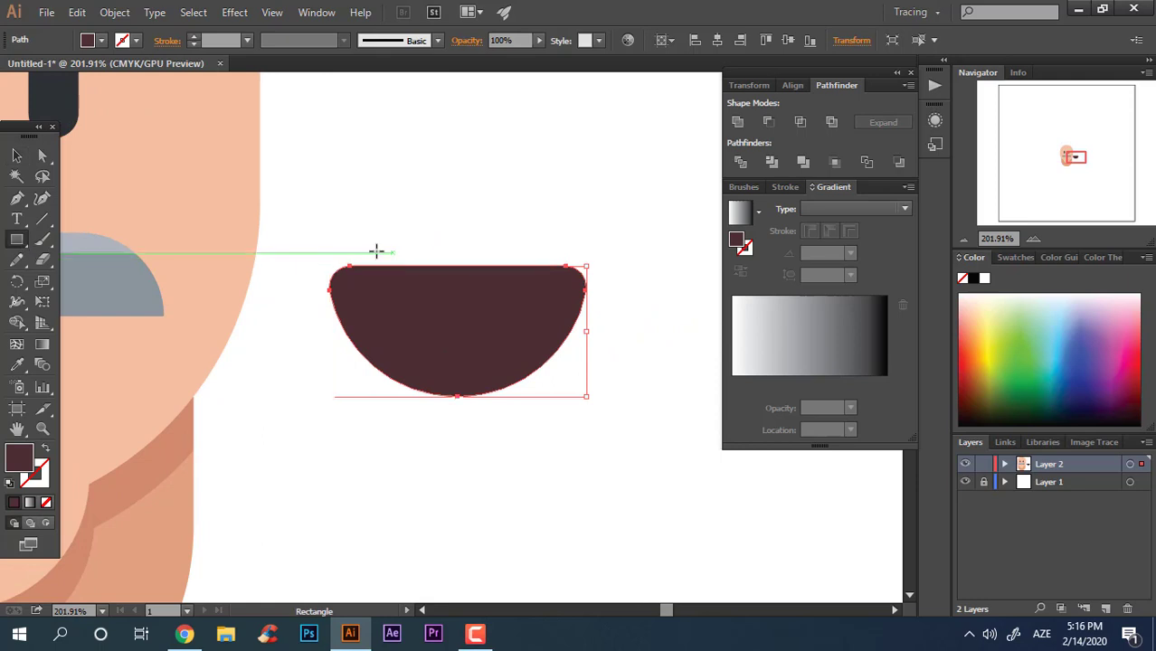
pyautogui.moveTo(350, 243)
pyautogui.mouseDown()
pyautogui.moveTo(536, 330)
pyautogui.moveTo(561, 308)
pyautogui.moveTo(637, 341)
pyautogui.mouseUp()
pyautogui.click(984, 278)
# Step: Round the teeth rectangle's two bottom corners
pyautogui.click(43, 155)
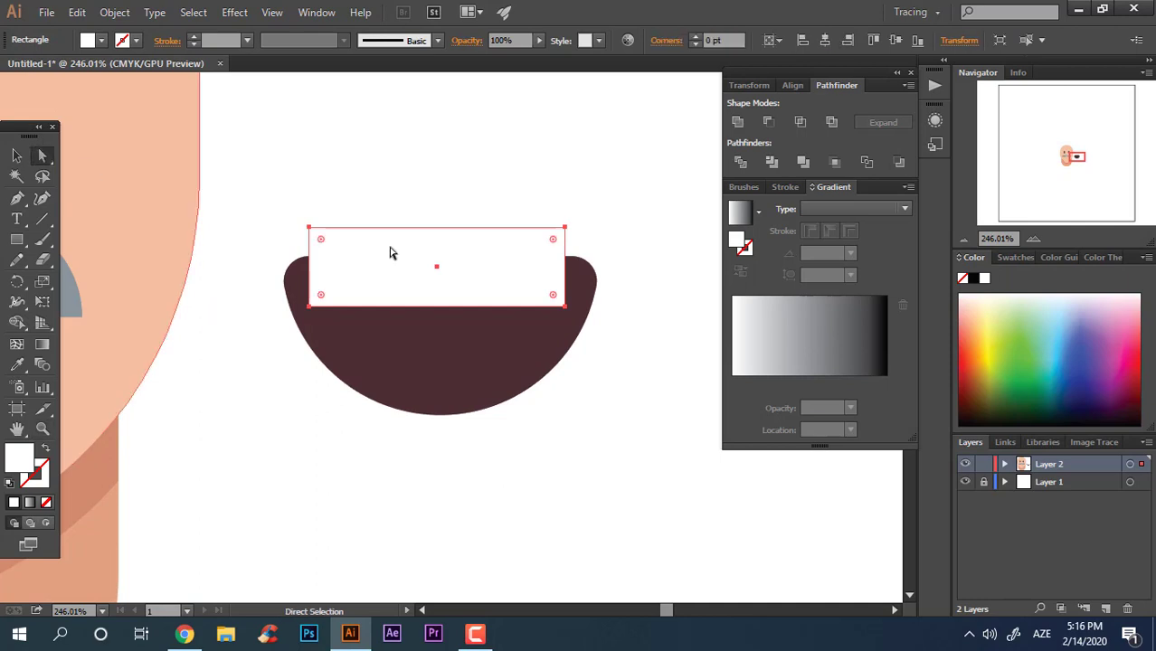
pyautogui.click(565, 307)
pyautogui.keyDown('shift'); pyautogui.click(309, 307); pyautogui.keyUp('shift')
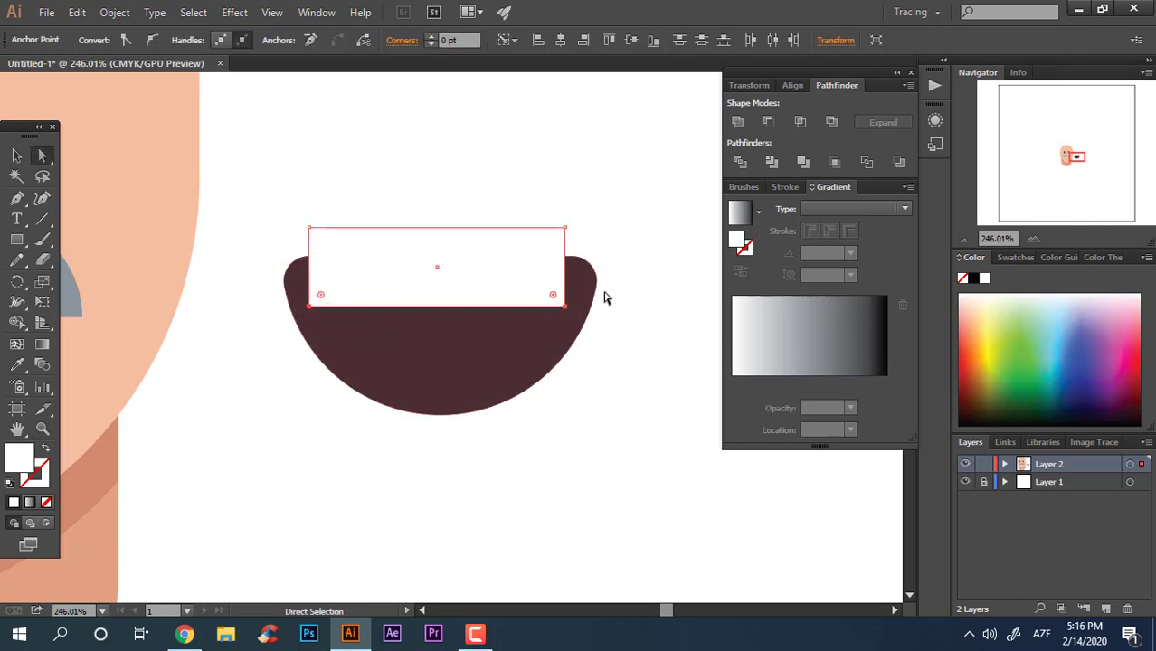
pyautogui.moveTo(554, 299)
pyautogui.mouseDown()
pyautogui.moveTo(547, 272)
pyautogui.moveTo(412, 276)
pyautogui.moveTo(588, 312)
pyautogui.moveTo(553, 276)
pyautogui.mouseUp()
pyautogui.click(14, 155)
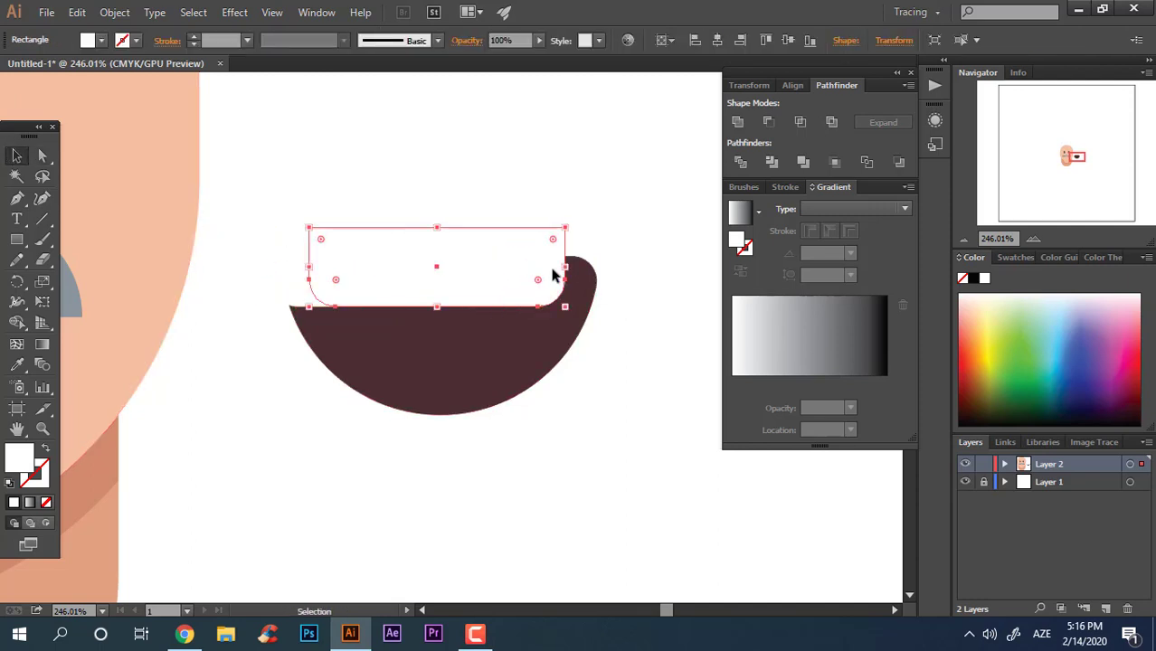
# Step: Change the teeth rectangle's fill to a pale blue-grey
pyautogui.doubleClick(25, 454)
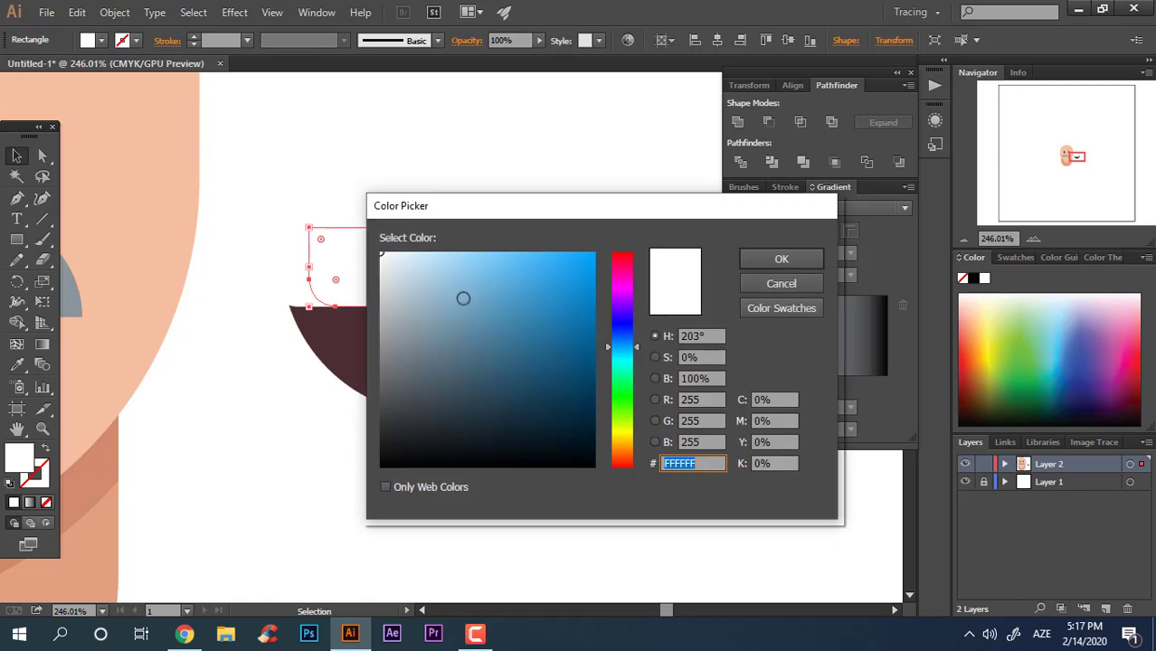
pyautogui.click(404, 281)
pyautogui.click(782, 259)
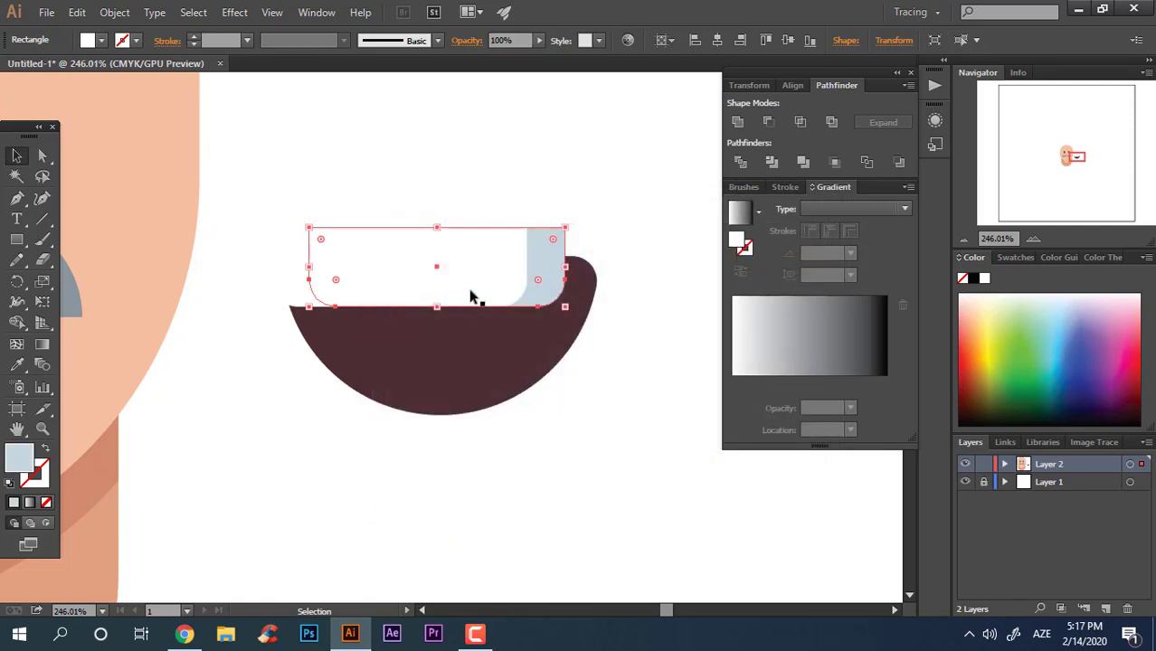
# Step: Divide the teeth rectangle with the mouth, ungroup, and delete the piece outside the mouth's left edge
pyautogui.keyDown('shift'); pyautogui.click(472, 297); pyautogui.keyUp('shift')
pyautogui.click(745, 161)
pyautogui.rightClick(432, 279)
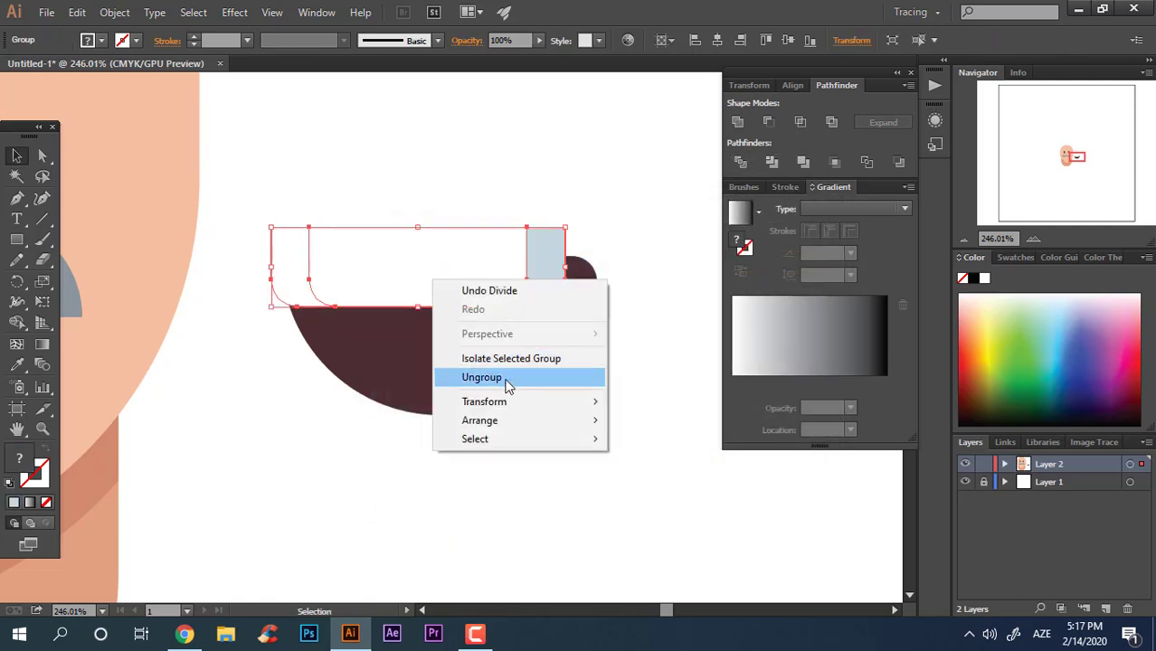
pyautogui.click(508, 382)
pyautogui.click(290, 253)
pyautogui.press('Delete')
# Step: Divide the white teeth piece with the mouth shape again and ungroup the result
pyautogui.click(497, 281)
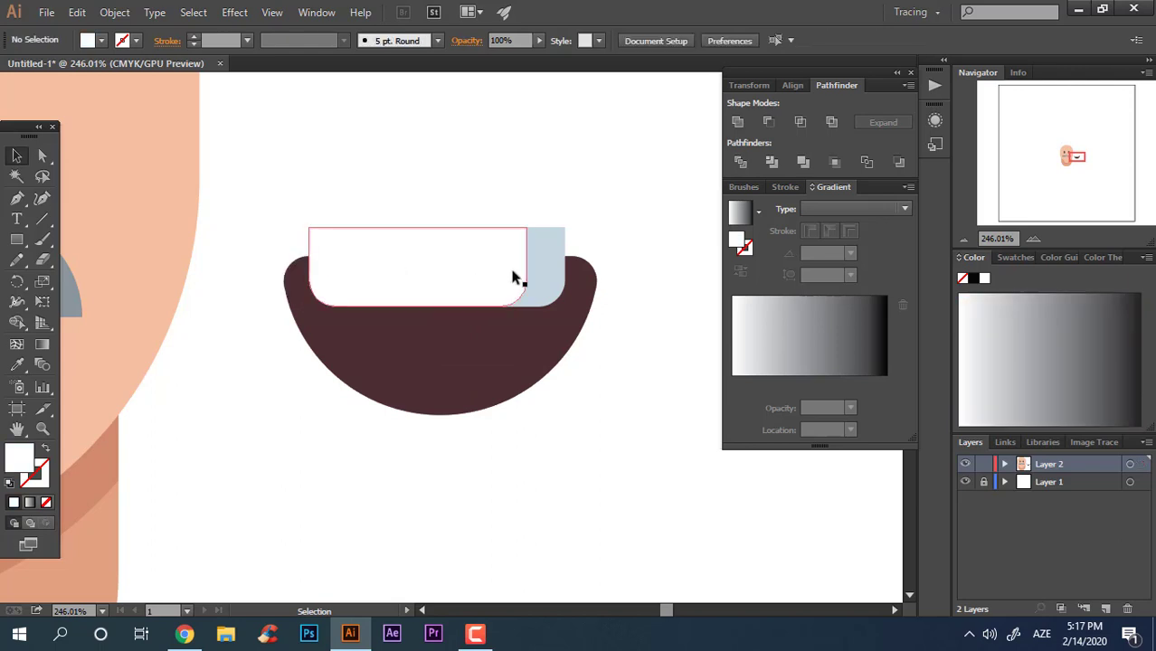
pyautogui.keyDown('shift'); pyautogui.click(587, 301); pyautogui.keyUp('shift')
pyautogui.click(740, 161)
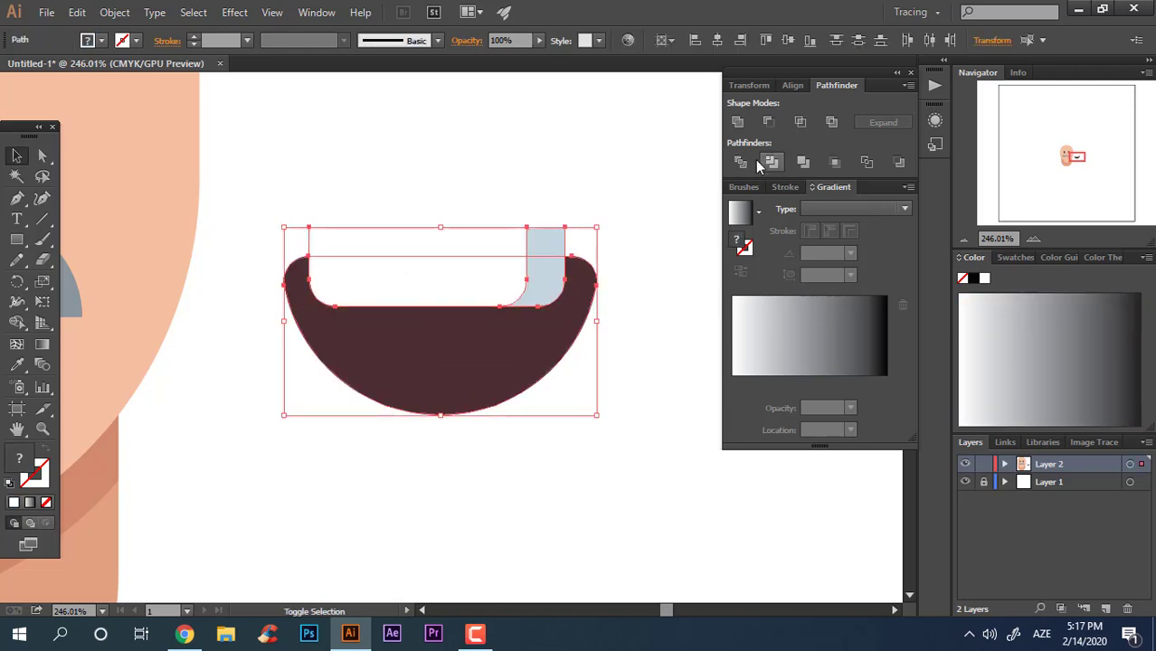
pyautogui.rightClick(447, 269)
pyautogui.click(509, 370)
pyautogui.click(591, 420)
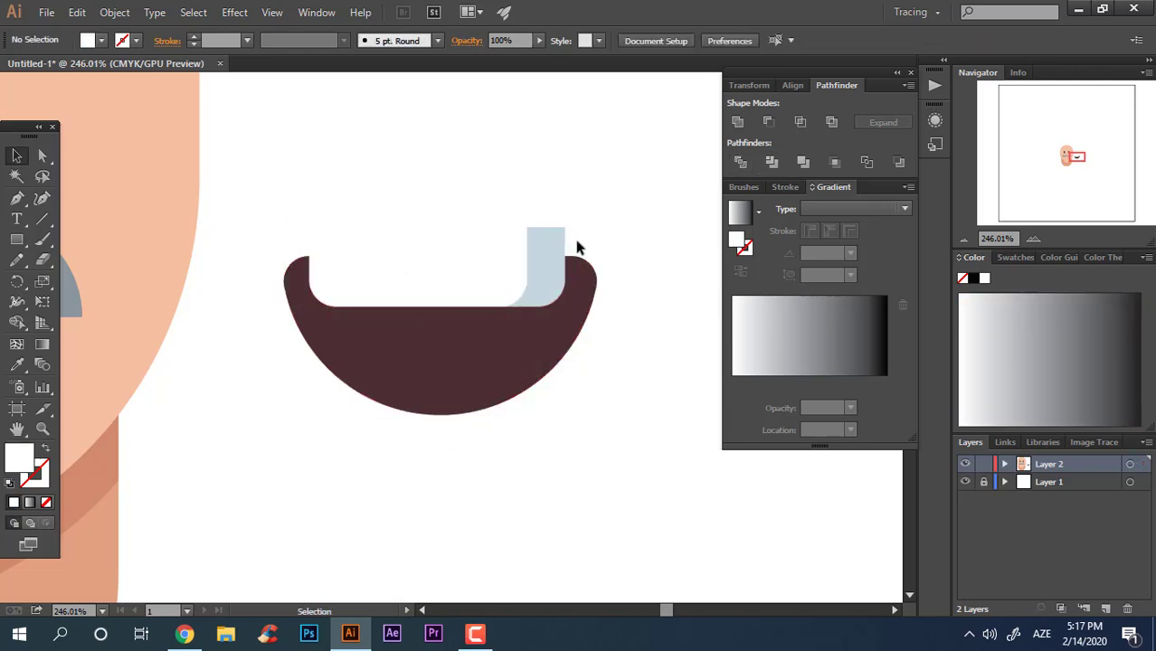
pyautogui.click(575, 246)
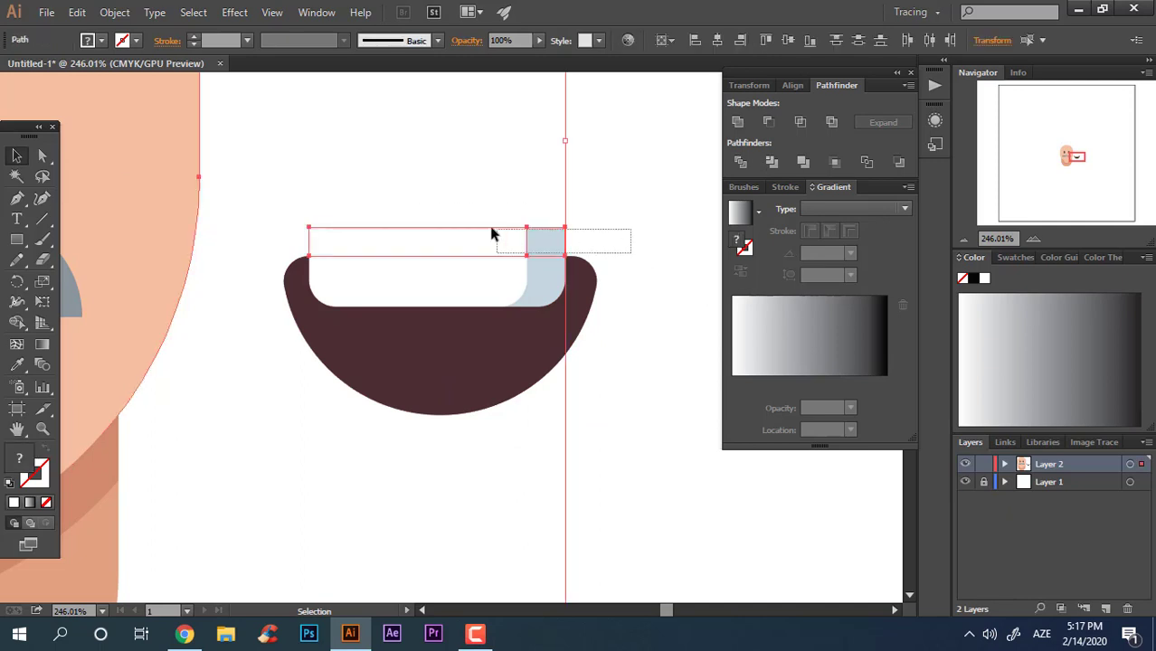
pyautogui.moveTo(539, 220); pyautogui.dragTo(521, 205)
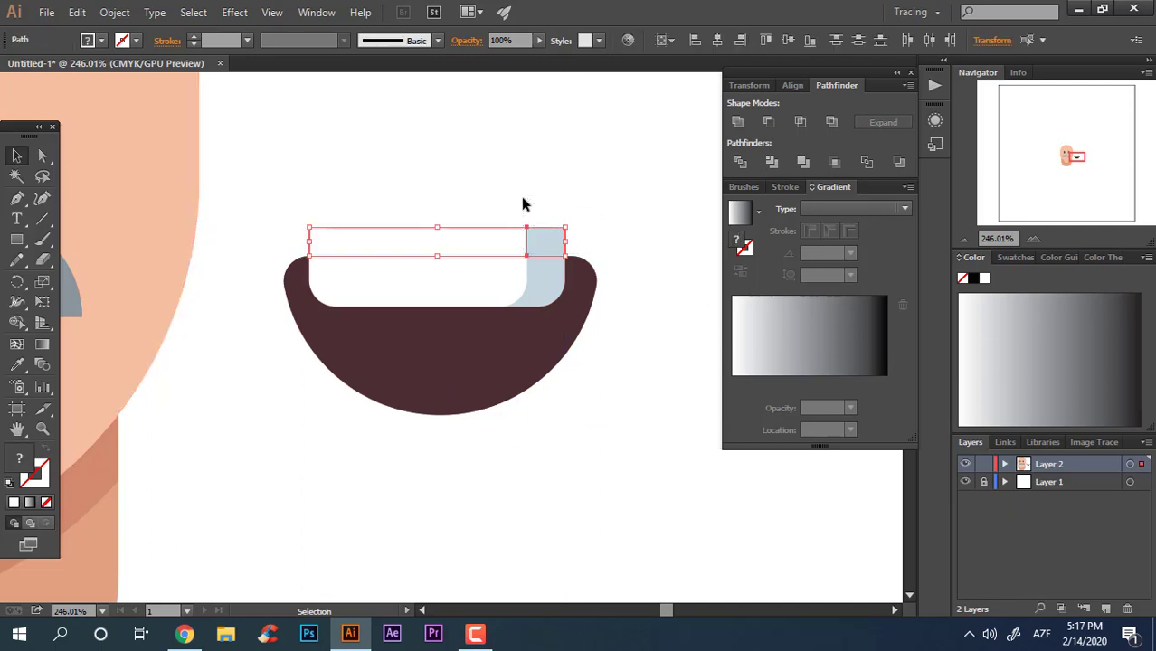
pyautogui.click(631, 260)
# Step: Draw a circle overlapping the bottom of the mouth and fill it with a red swatch
pyautogui.scroll(2, 479, 342)
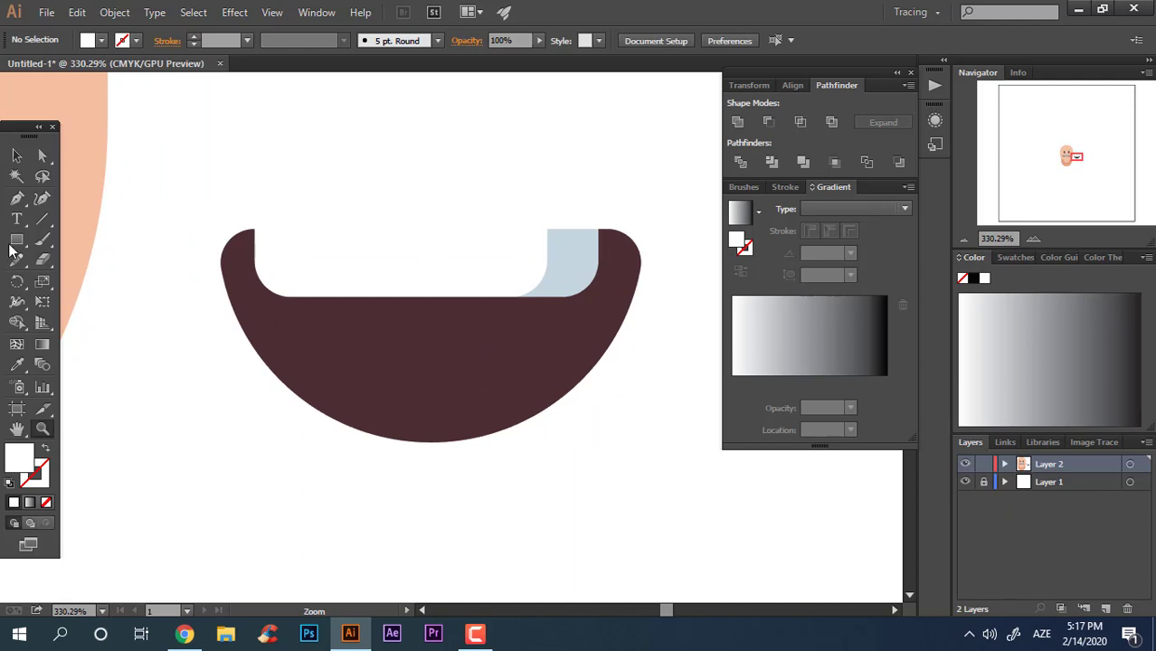
pyautogui.moveTo(16, 239); pyautogui.dragTo(86, 279)
pyautogui.moveTo(387, 348); pyautogui.dragTo(575, 442)
pyautogui.moveTo(491, 440); pyautogui.dragTo(478, 417)
pyautogui.moveTo(568, 421); pyautogui.dragTo(593, 433)
pyautogui.moveTo(626, 346); pyautogui.dragTo(629, 256)
pyautogui.click(544, 300)
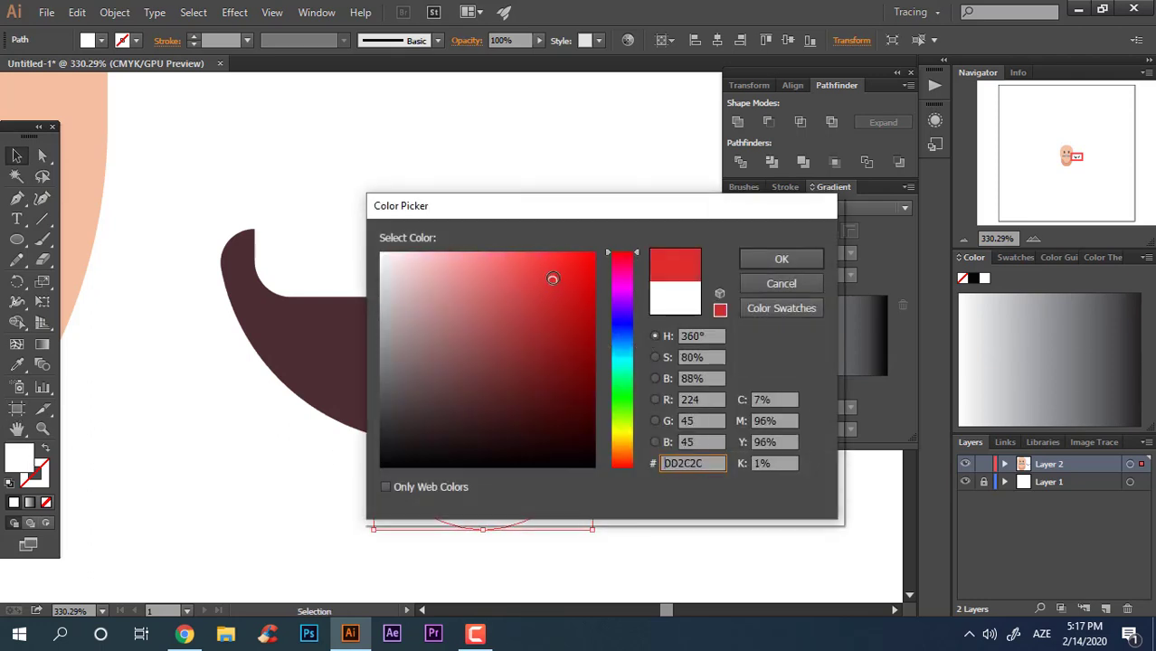
pyautogui.click(782, 258)
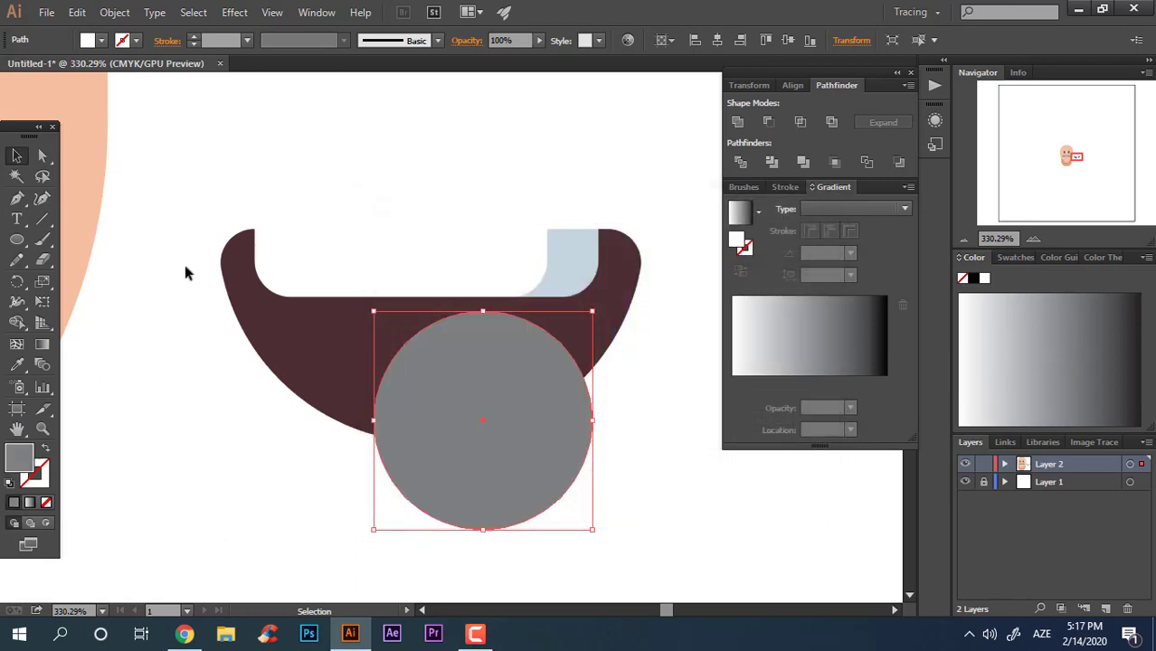
pyautogui.click(1014, 258)
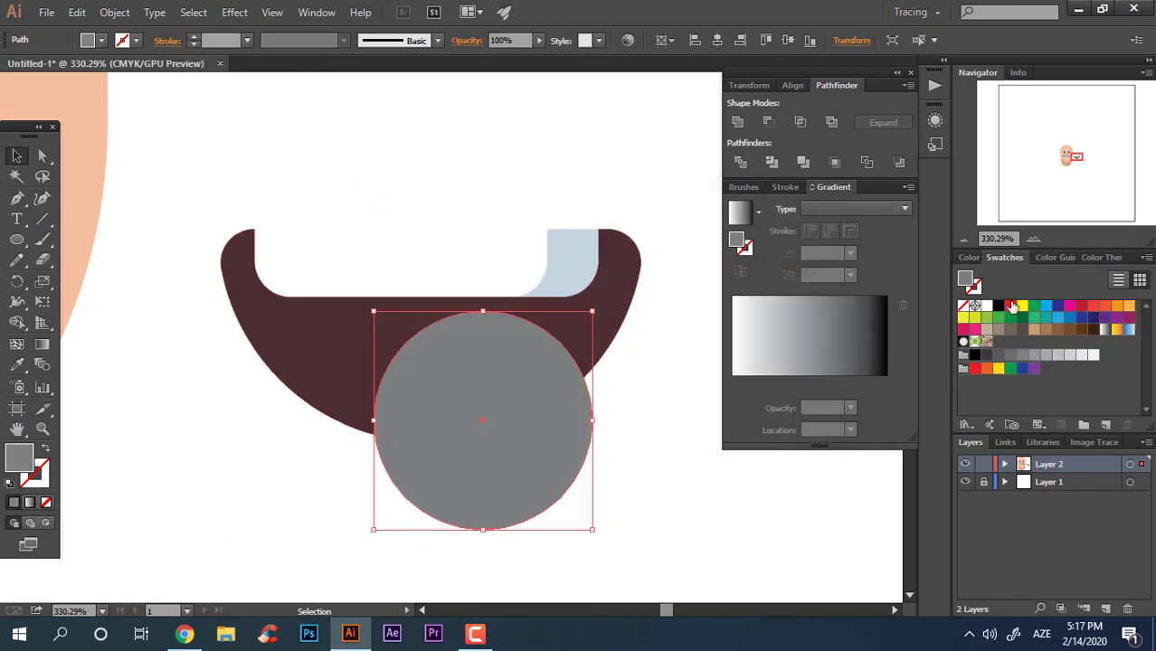
pyautogui.click(1011, 306)
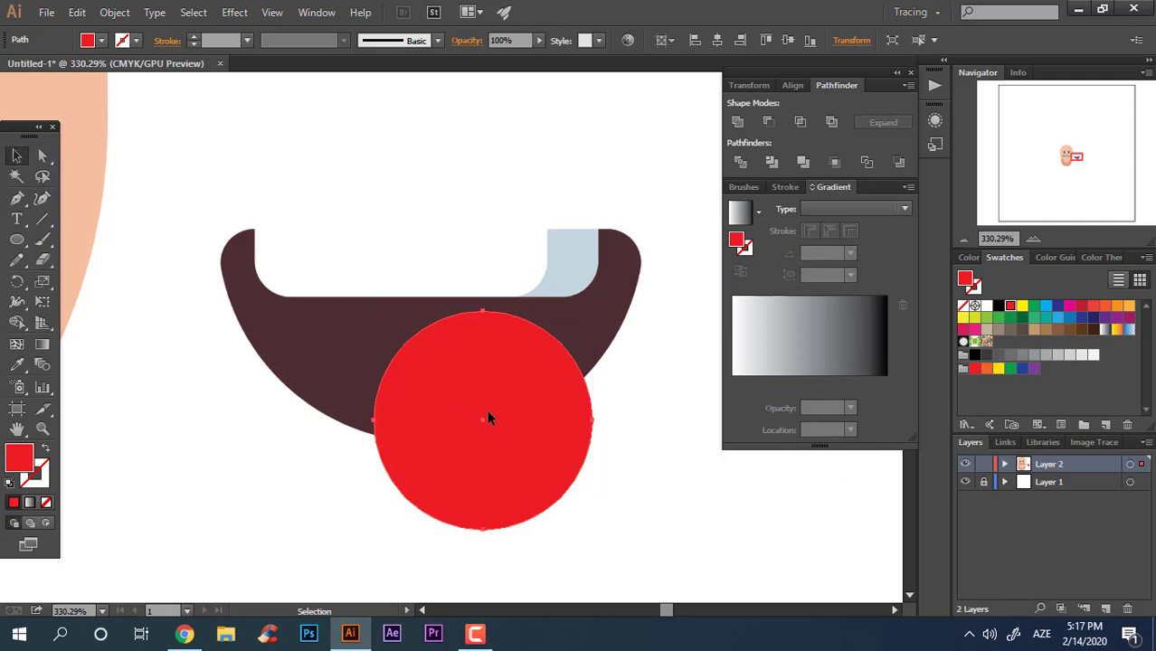
# Step: Duplicate the circle to the left and set the right circle's fill to C40816
pyautogui.moveTo(487, 410); pyautogui.dragTo(417, 412)
pyautogui.click(558, 417)
pyautogui.doubleClick(20, 459)
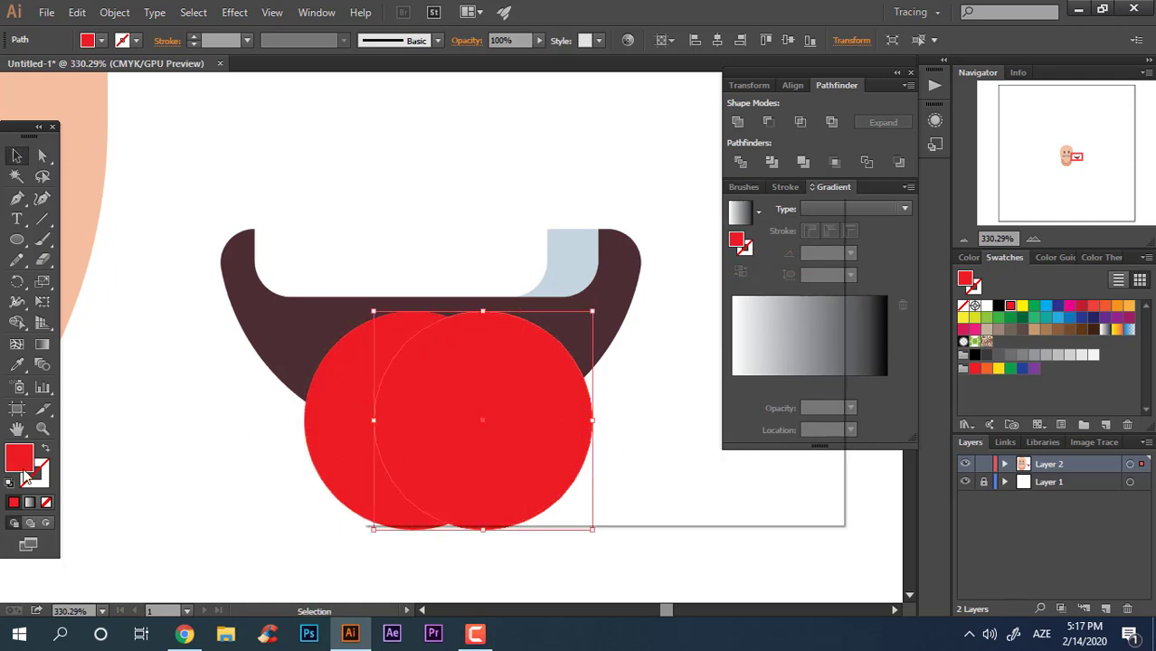
pyautogui.moveTo(574, 277); pyautogui.dragTo(586, 301)
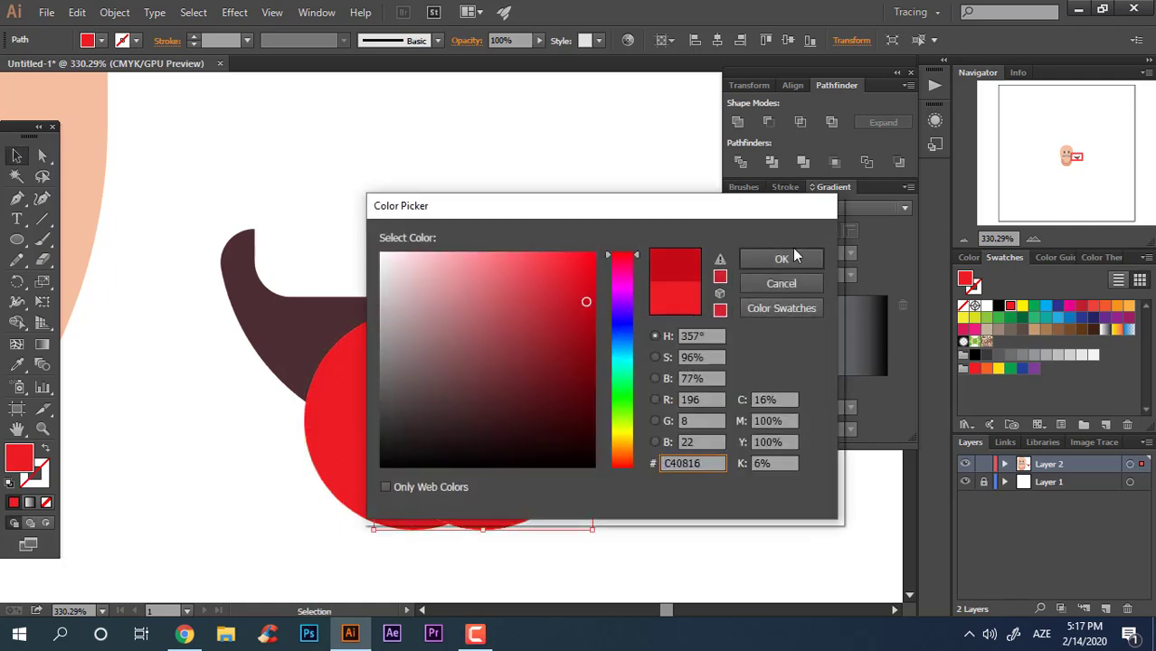
pyautogui.click(782, 258)
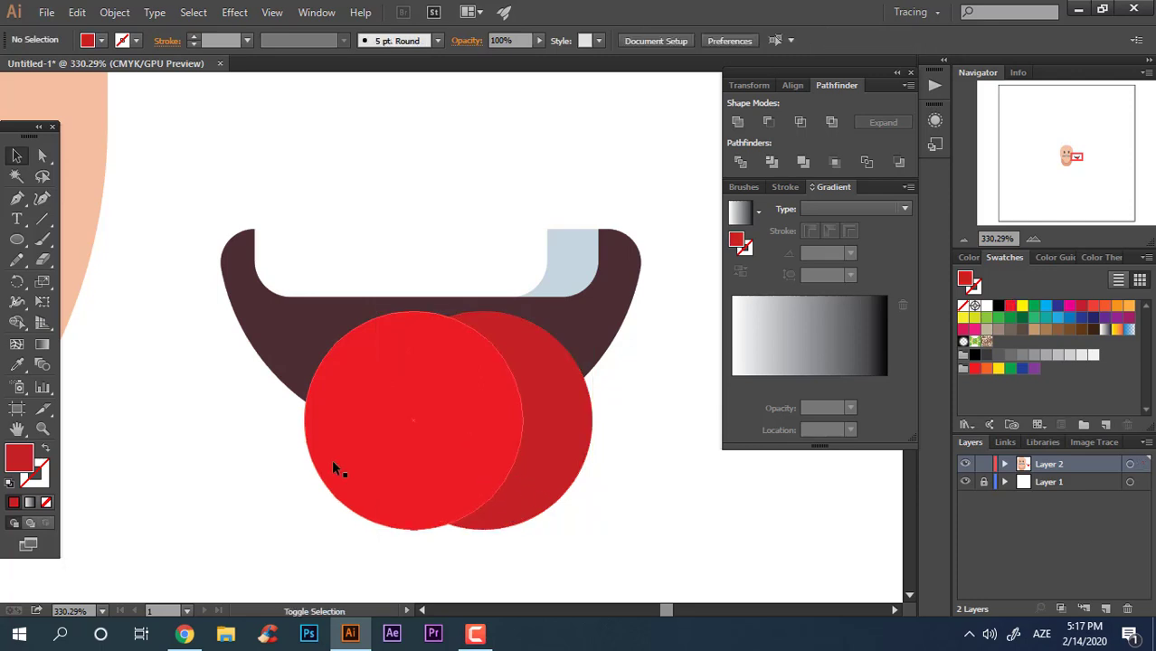
# Step: Divide the two overlapping circles, ungroup them, and delete the leftmost piece
pyautogui.click(336, 469)
pyautogui.keyDown('shift'); pyautogui.click(518, 467); pyautogui.keyUp('shift')
pyautogui.click(743, 164)
pyautogui.rightClick(518, 399)
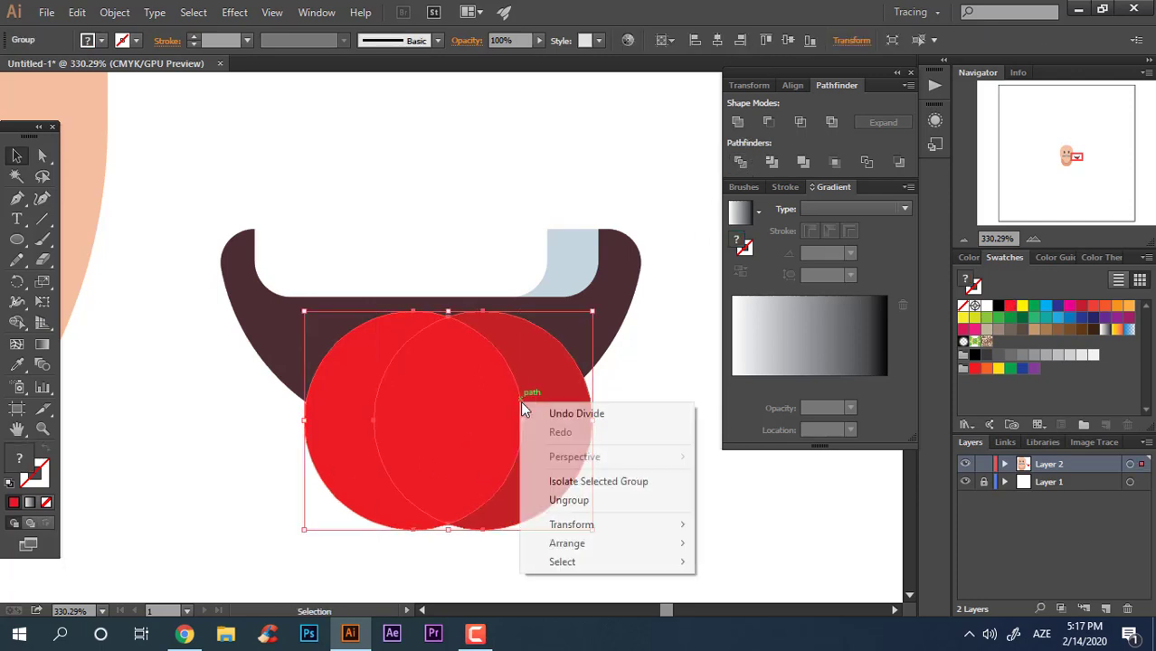
pyautogui.click(590, 499)
pyautogui.click(346, 497)
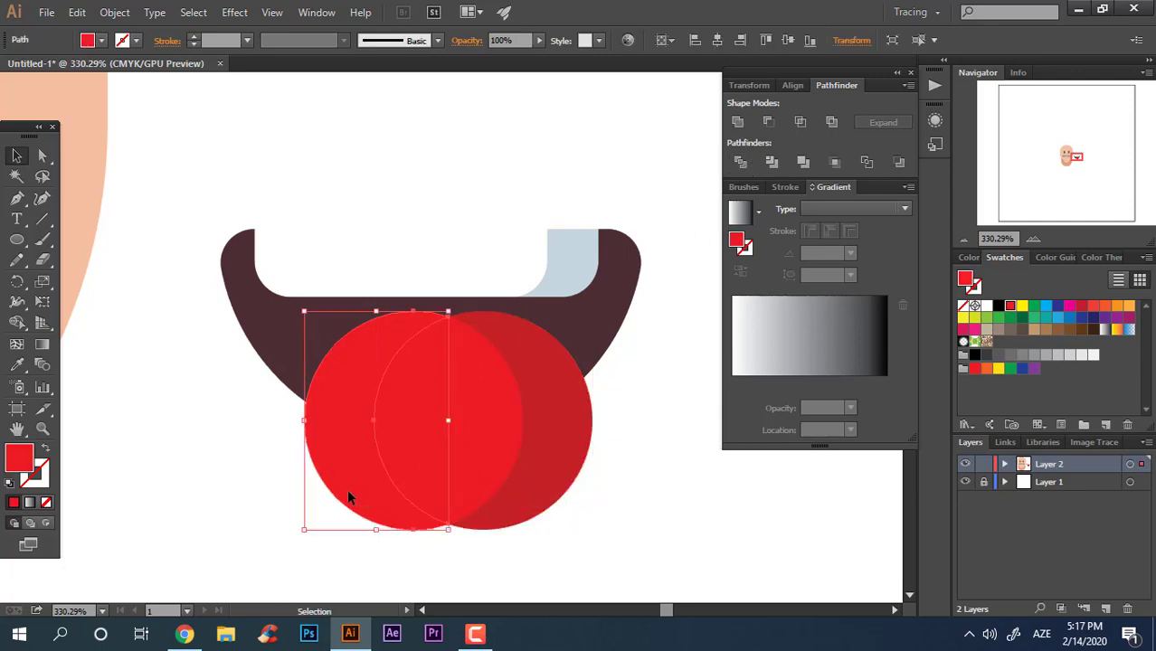
pyautogui.press('Delete')
# Step: Divide the tongue circles with the mouth, ungroup, and delete the pieces hanging below the mouth
pyautogui.click(455, 502)
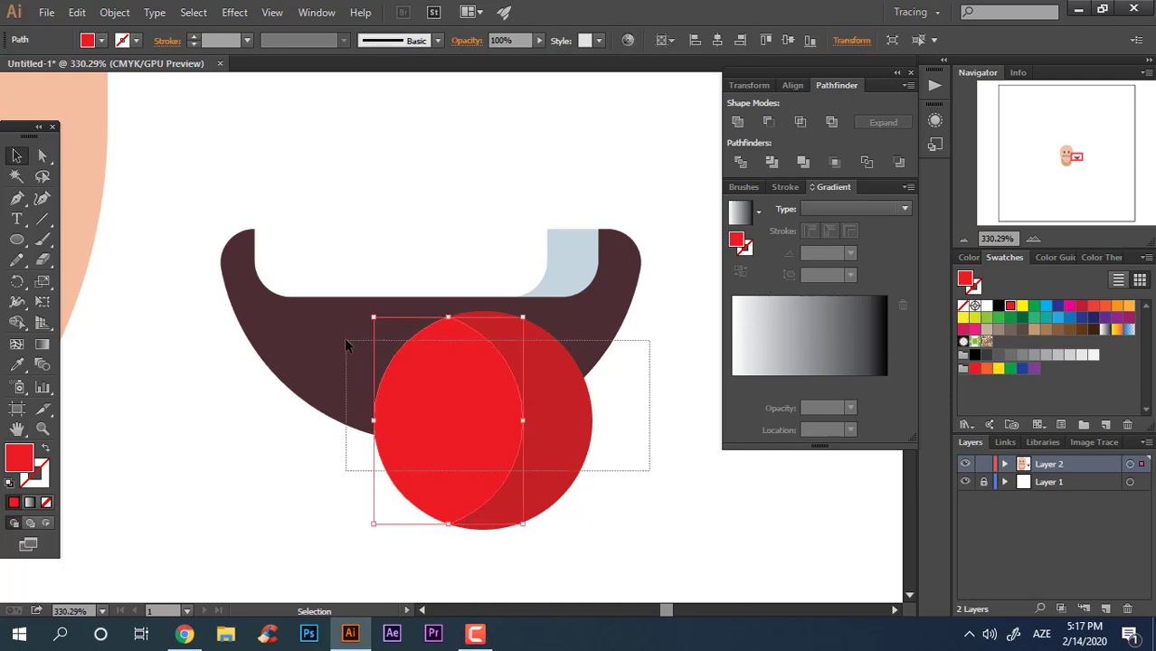
pyautogui.moveTo(345, 345); pyautogui.dragTo(346, 344)
pyautogui.rightClick(517, 395)
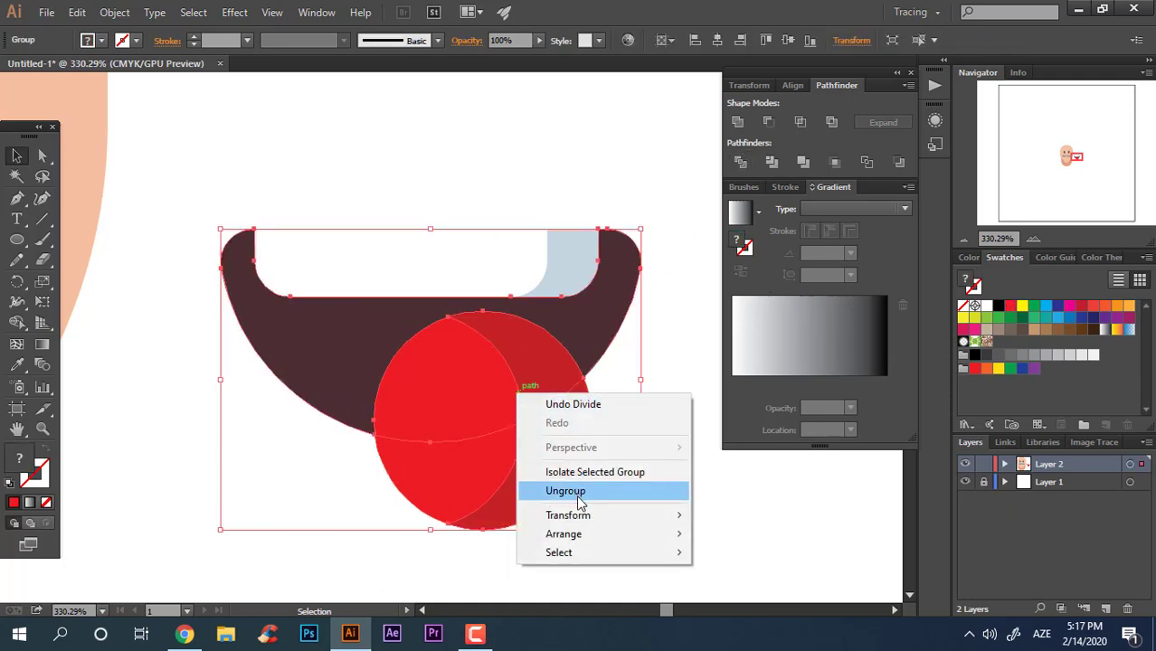
pyautogui.click(580, 504)
pyautogui.moveTo(593, 542); pyautogui.dragTo(429, 483)
pyautogui.press('Delete')
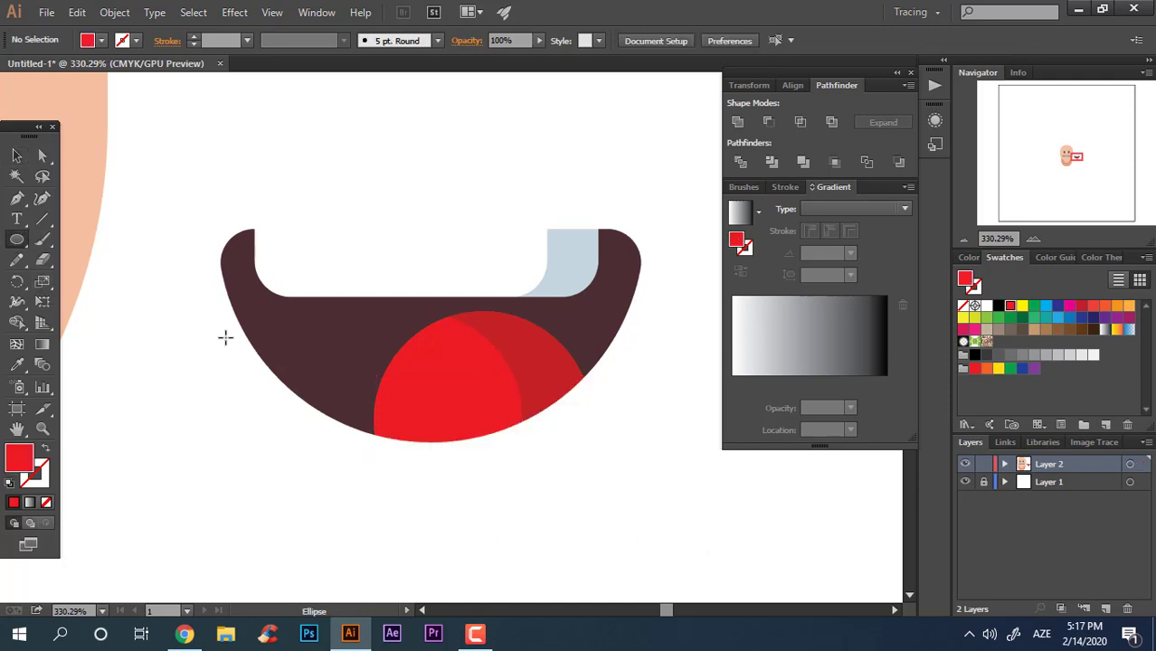
# Step: Draw a large circle over the mouth's left part and fill it with the mouth's colour using the Eyedropper
pyautogui.moveTo(225, 338); pyautogui.dragTo(532, 601)
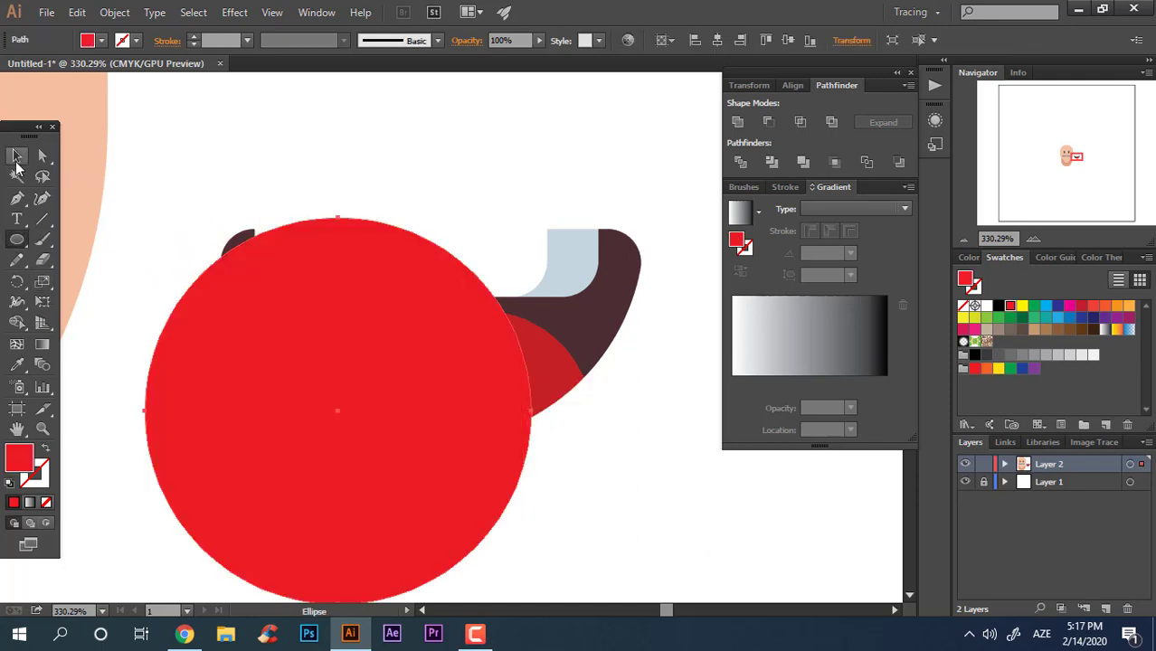
pyautogui.moveTo(355, 417); pyautogui.dragTo(352, 388)
pyautogui.click(627, 326)
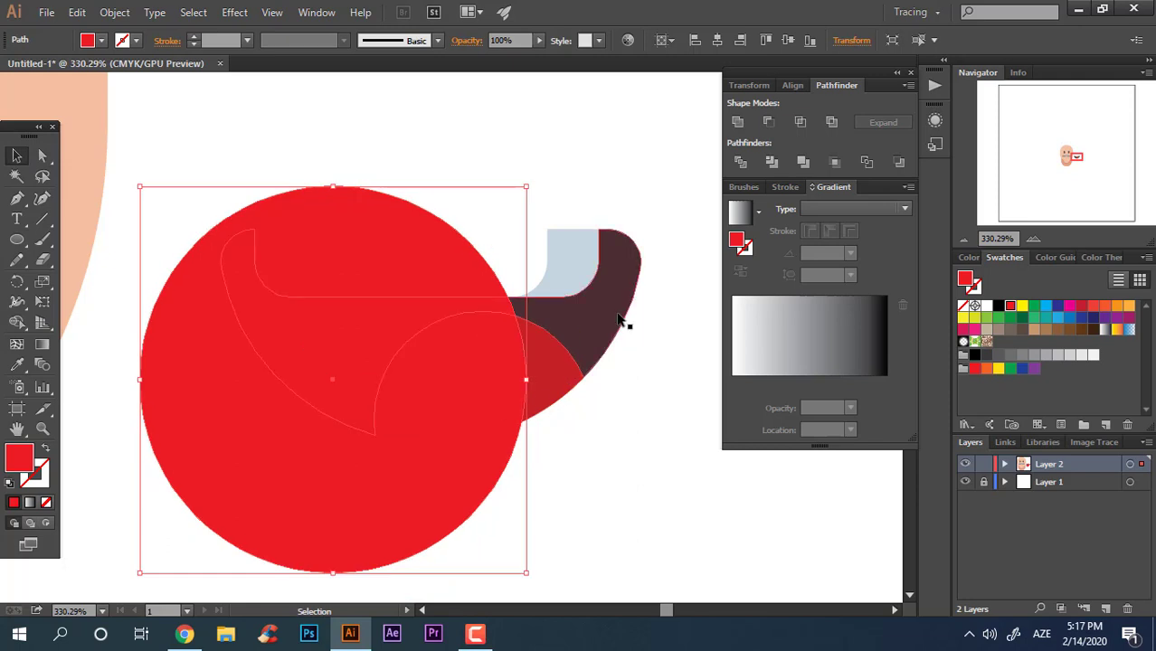
pyautogui.click(378, 531)
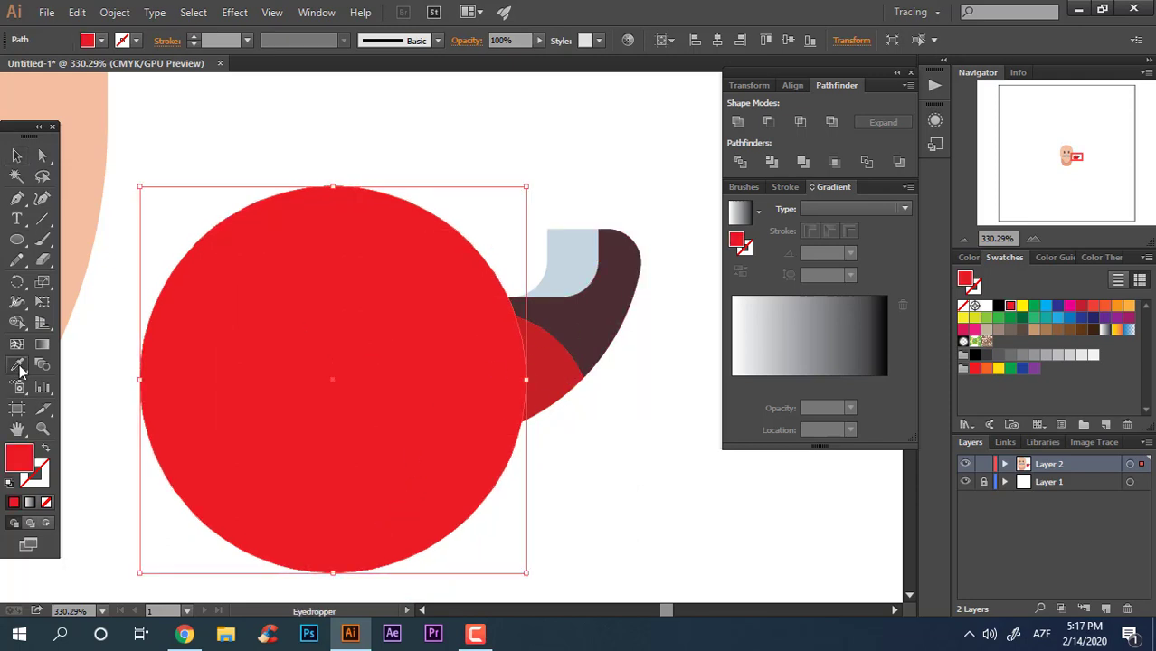
pyautogui.click(606, 304)
# Step: Darken the mouth's right-side piece outside the large circle to a deeper brown
pyautogui.click(16, 157)
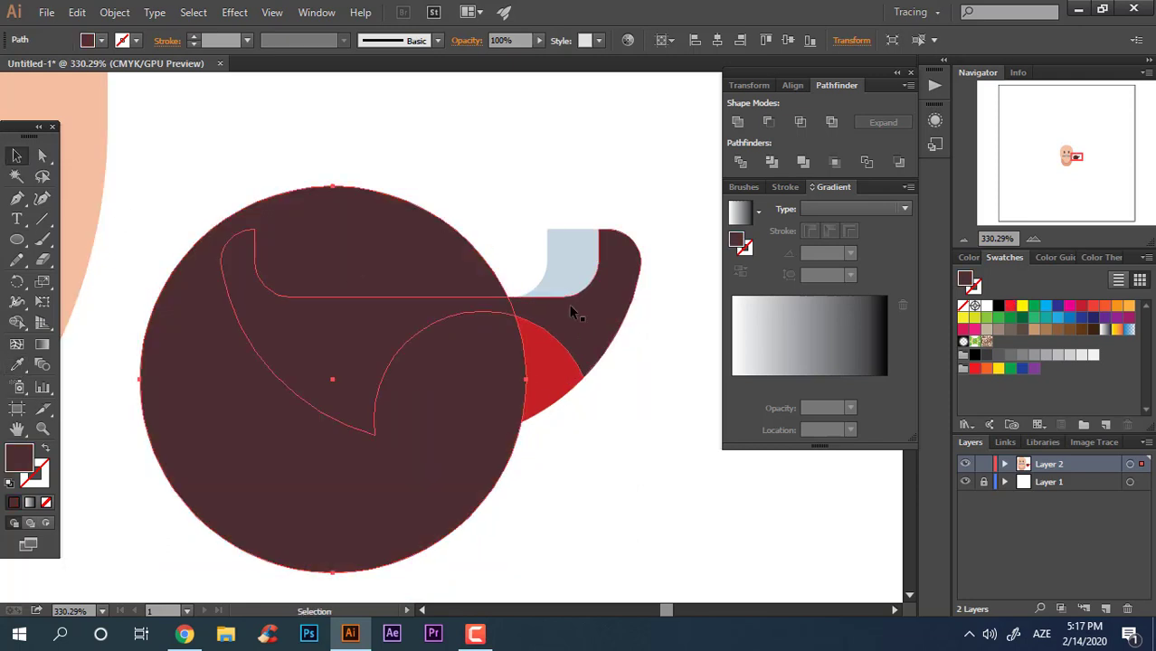
pyautogui.click(622, 324)
pyautogui.doubleClick(23, 466)
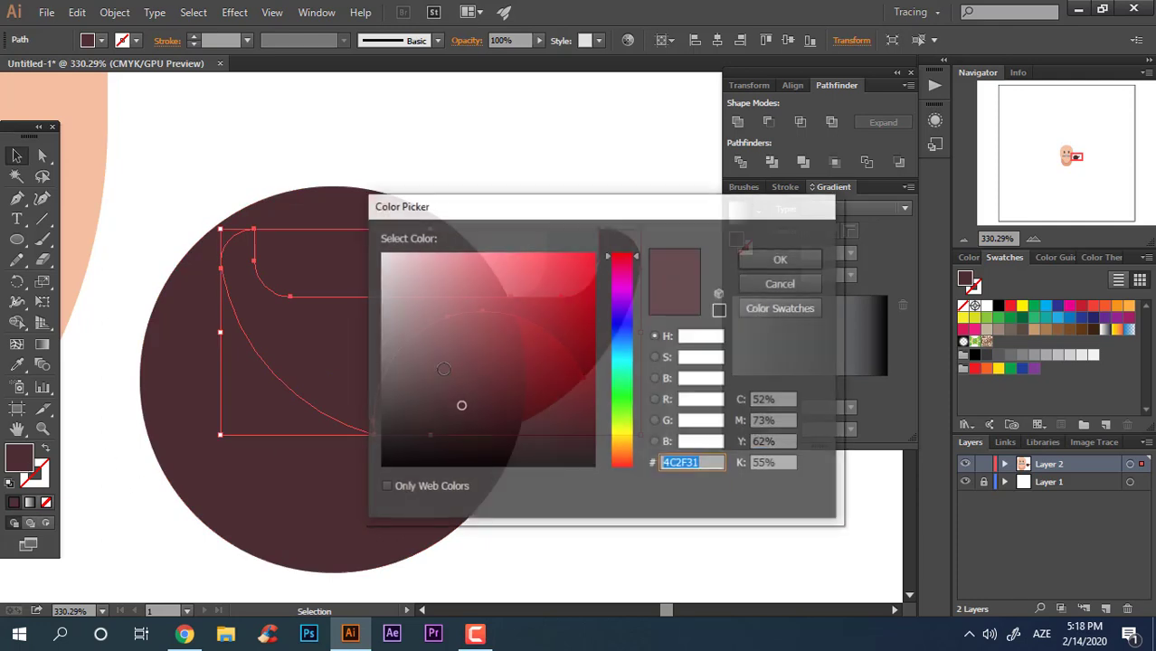
pyautogui.click(447, 425)
pyautogui.click(811, 269)
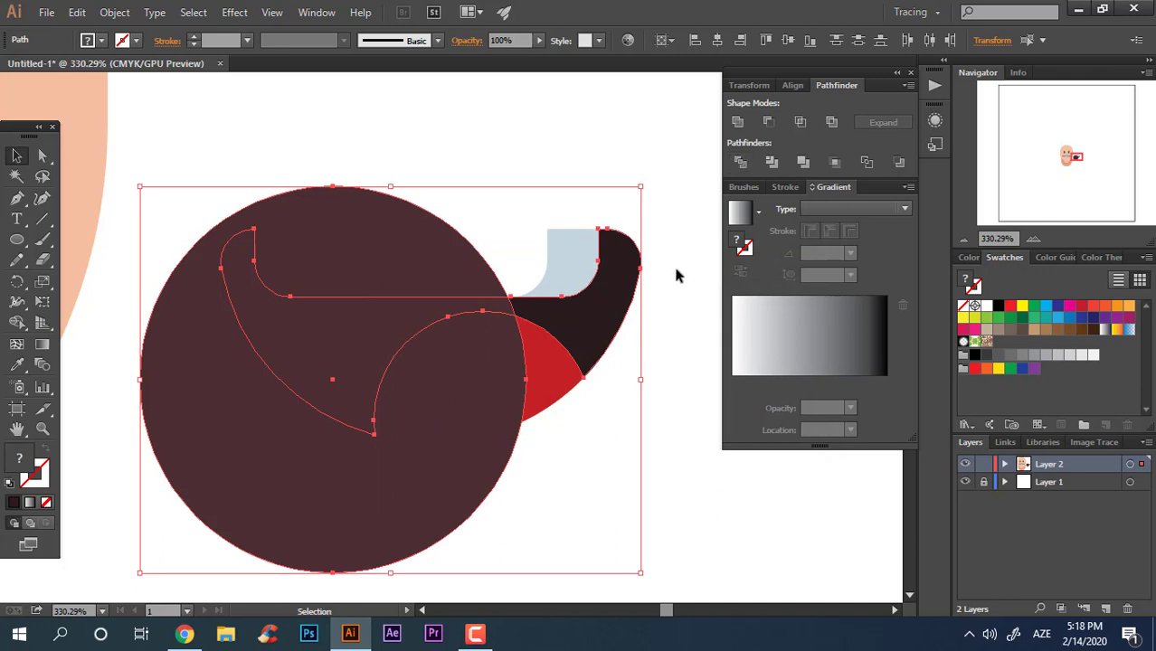
# Step: Ungroup the mouth shapes and delete the large helper circle
pyautogui.rightClick(554, 311)
pyautogui.click(611, 408)
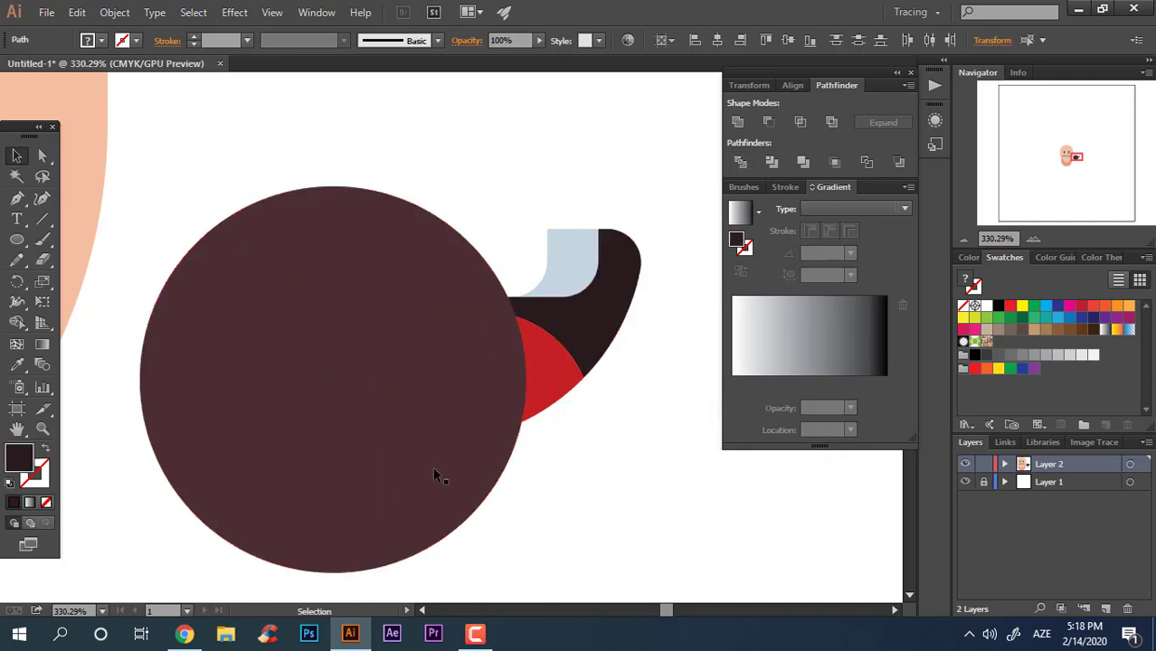
pyautogui.click(433, 466)
pyautogui.press('Delete')
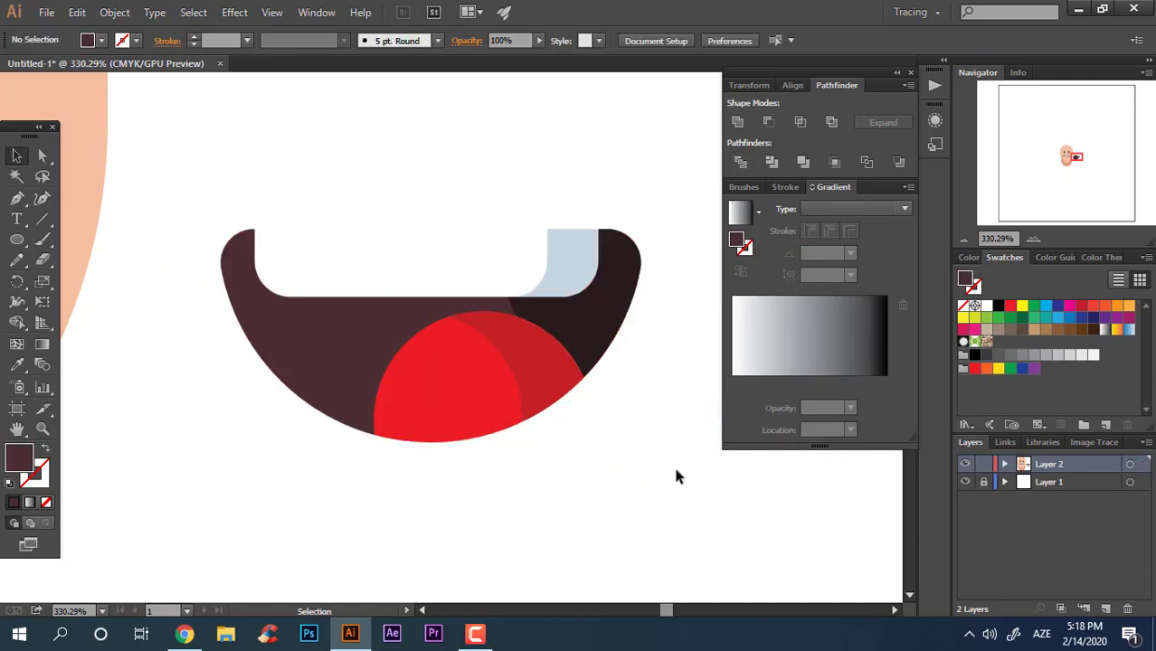
# Step: Group all the mouth, teeth and tongue pieces together
pyautogui.moveTo(677, 477); pyautogui.dragTo(218, 160)
pyautogui.rightClick(491, 302)
pyautogui.click(557, 384)
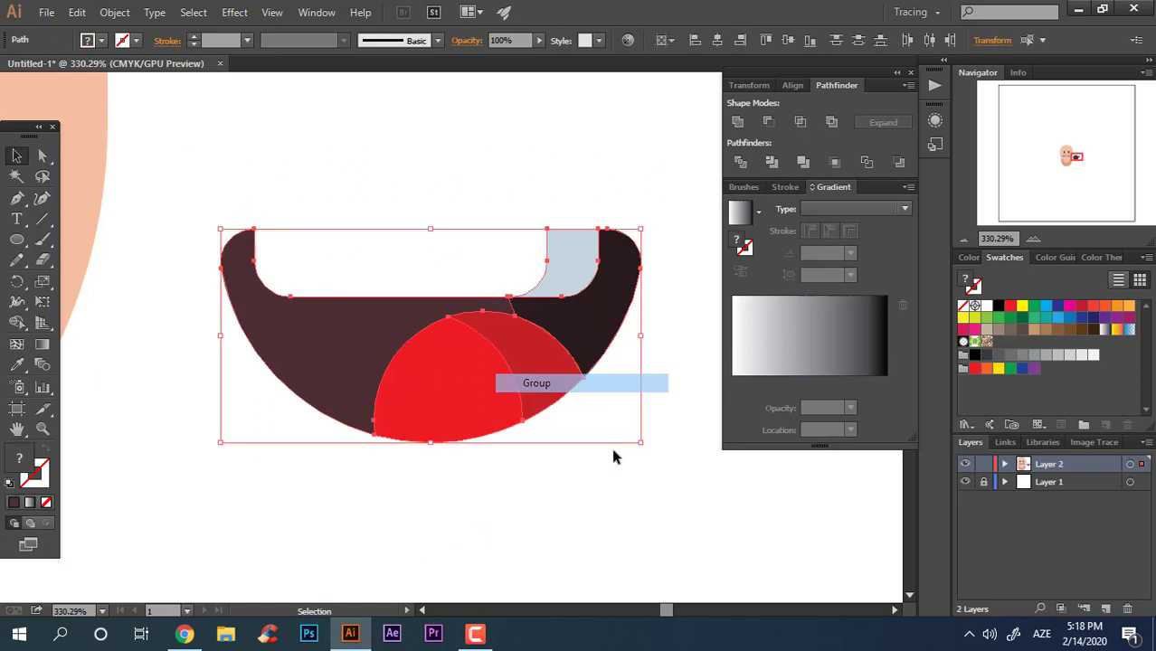
pyautogui.click(616, 451)
# Step: Move the mouth group under the mustache and send it behind the mustache
pyautogui.hotkey('ctrl', 'space')
pyautogui.moveTo(619, 403); pyautogui.dragTo(532, 422)
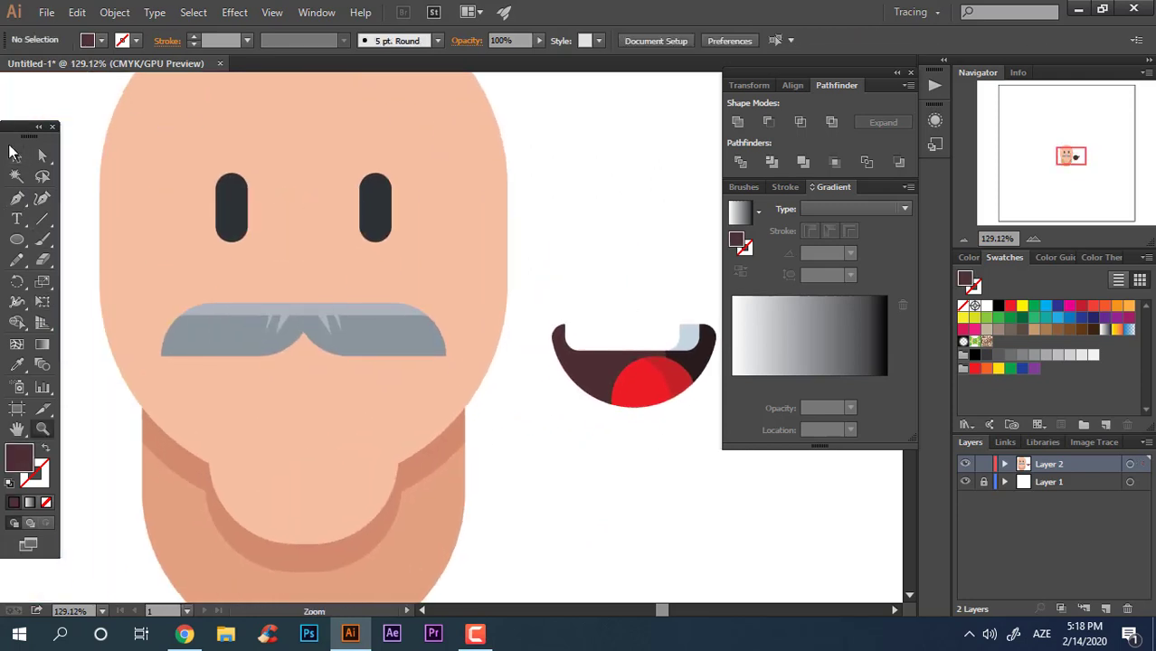
pyautogui.moveTo(564, 369); pyautogui.dragTo(325, 379)
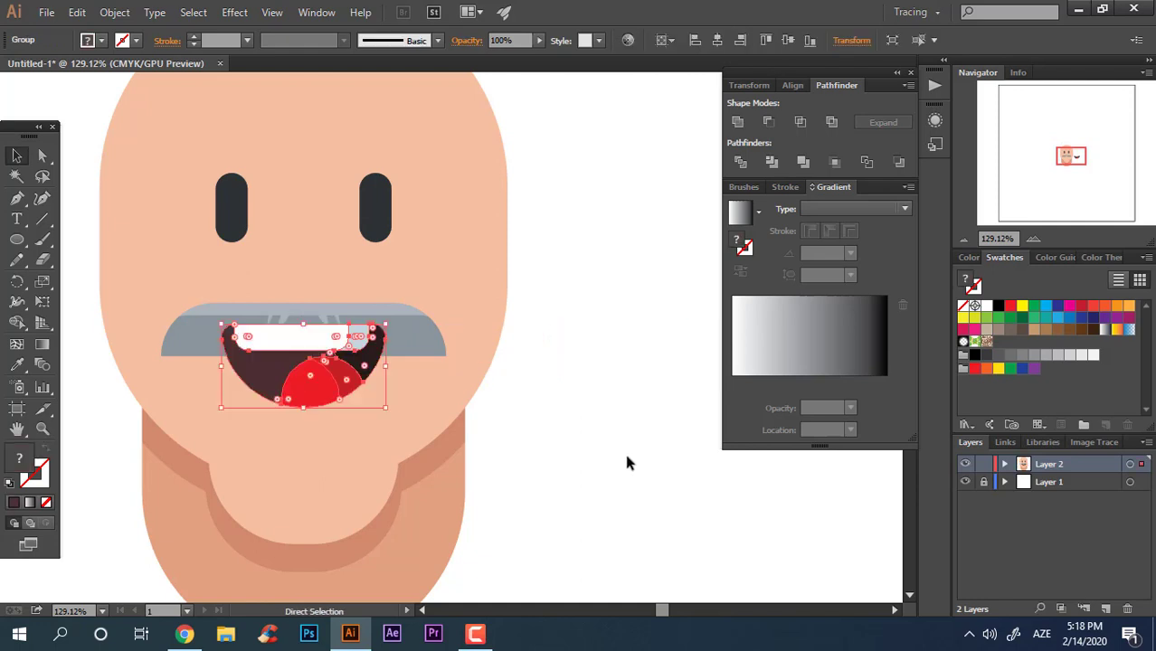
pyautogui.hotkey('ctrl', '[')
pyautogui.click(575, 423)
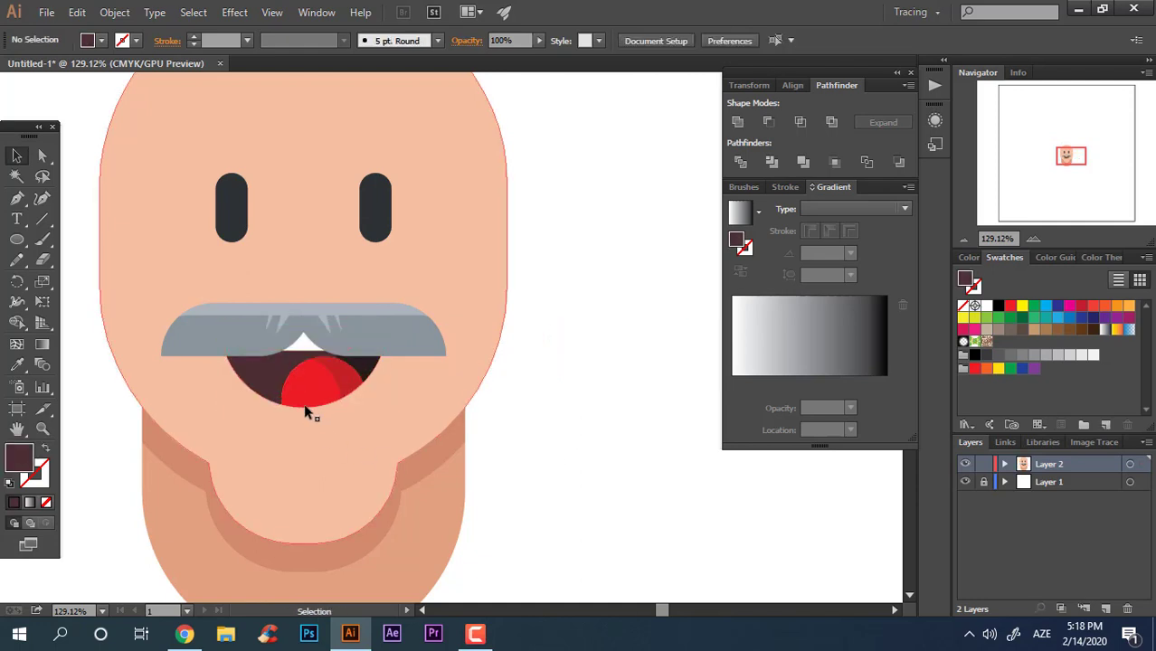
pyautogui.moveTo(309, 377); pyautogui.dragTo(311, 396)
pyautogui.click(686, 476)
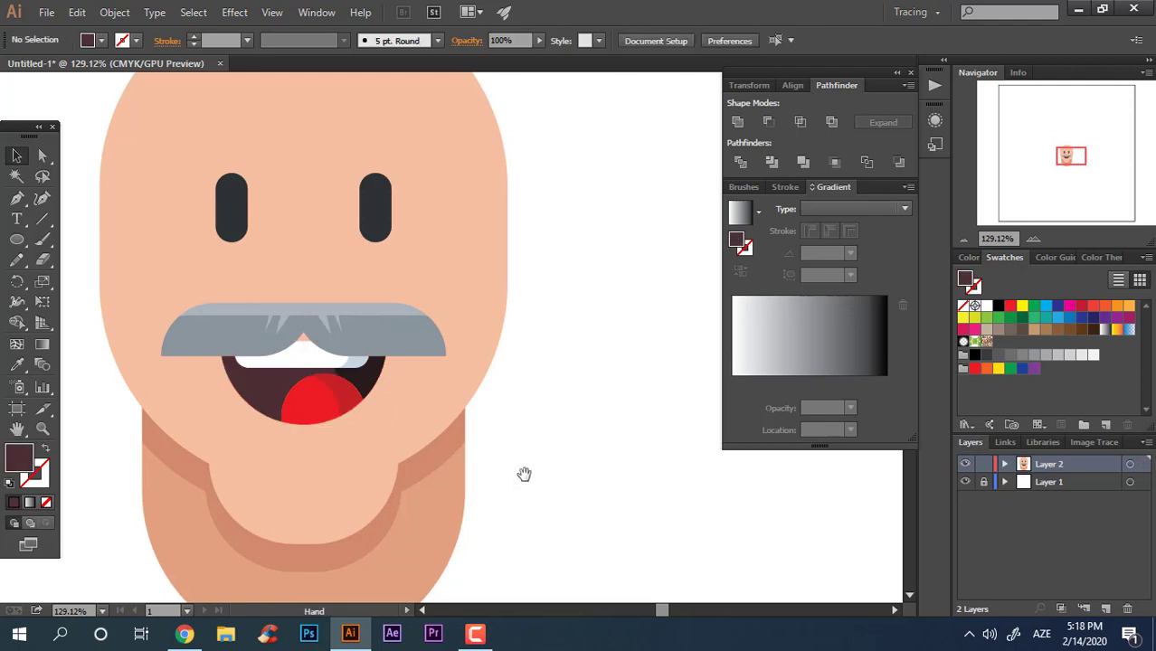
# Step: Draw a tall rectangle for the nose from between the eyes down to the mustache
pyautogui.moveTo(529, 472); pyautogui.dragTo(644, 522)
pyautogui.moveTo(592, 412); pyautogui.dragTo(423, 400)
pyautogui.moveTo(503, 456); pyautogui.dragTo(429, 419)
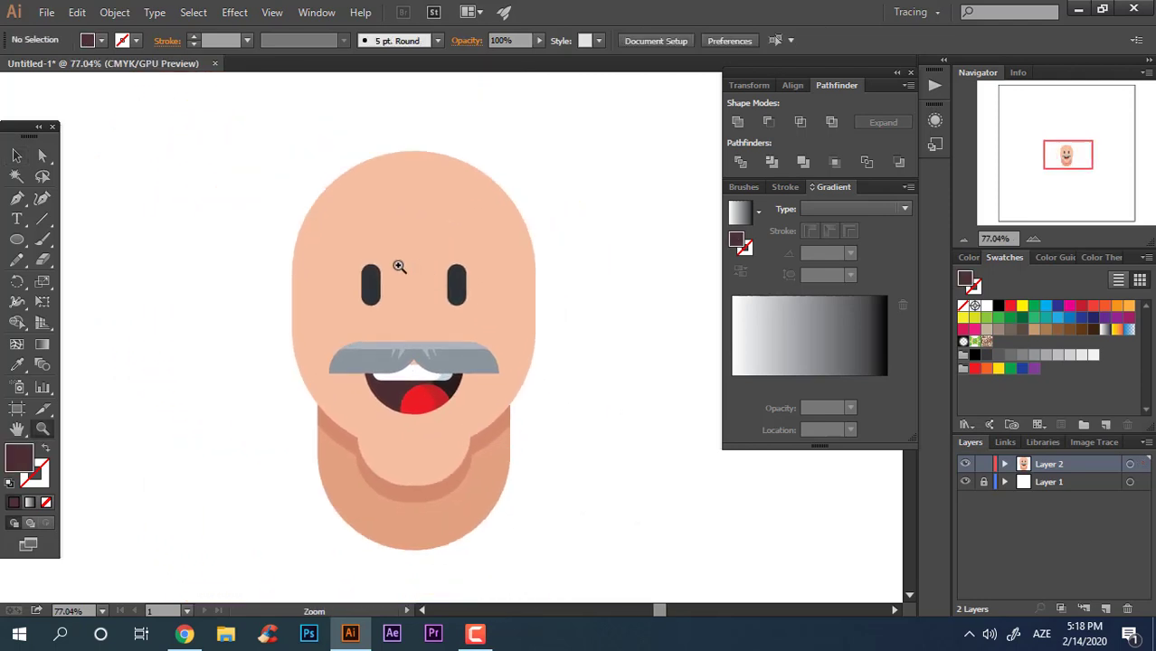
pyautogui.moveTo(400, 268); pyautogui.dragTo(436, 293)
pyautogui.moveTo(609, 530); pyautogui.dragTo(103, 67)
pyautogui.click(645, 367)
pyautogui.hotkey('ctrl', 'space')
pyautogui.moveTo(438, 358); pyautogui.dragTo(617, 459)
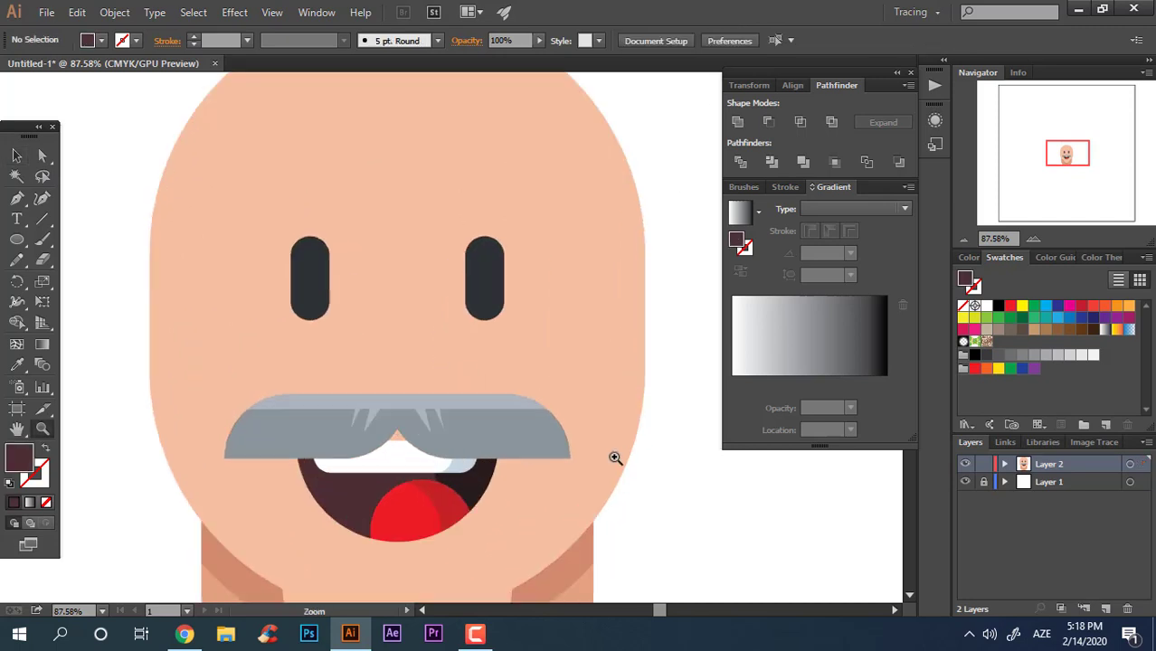
pyautogui.moveTo(395, 383); pyautogui.dragTo(506, 420)
pyautogui.moveTo(9, 242); pyautogui.dragTo(109, 235)
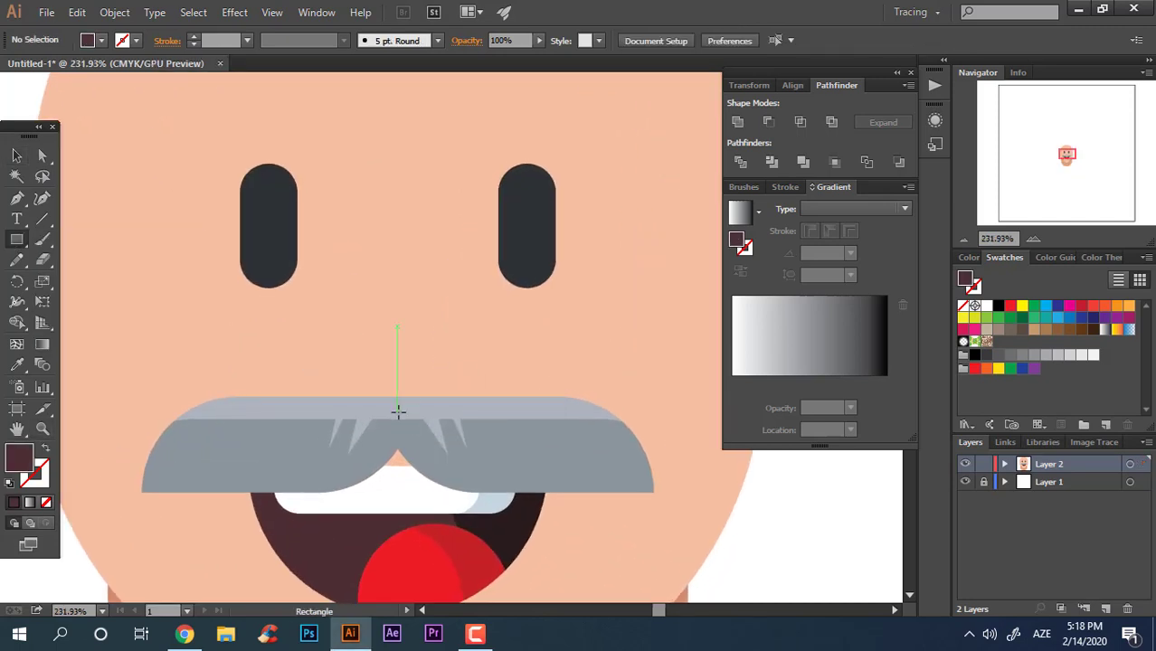
pyautogui.moveTo(424, 411); pyautogui.dragTo(335, 217)
# Step: Fill the nose rectangle with the chin's shadow colour using the Eyedropper
pyautogui.hotkey('ctrl', 'space')
pyautogui.moveTo(485, 210); pyautogui.dragTo(188, 341)
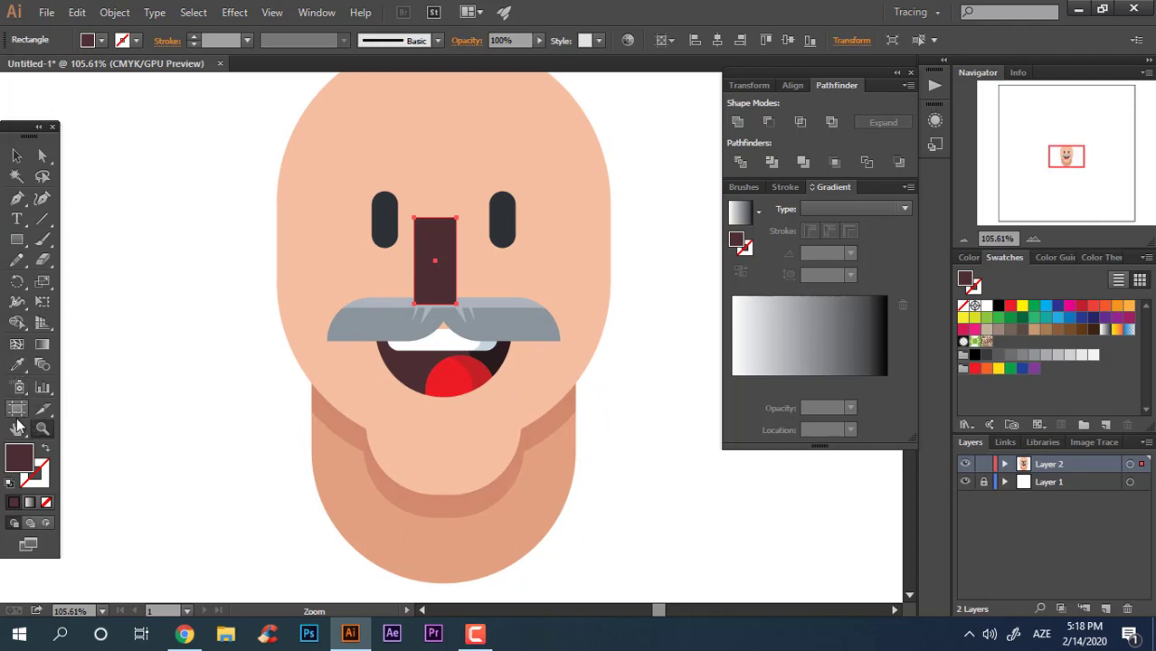
pyautogui.click(399, 482)
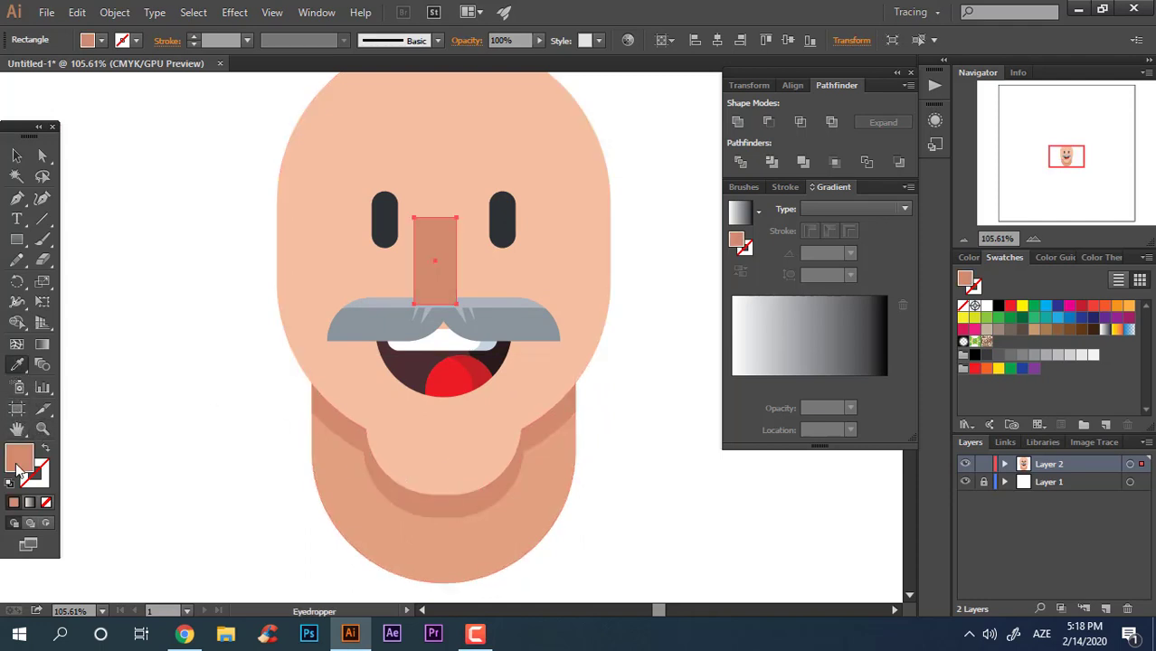
pyautogui.doubleClick(18, 468)
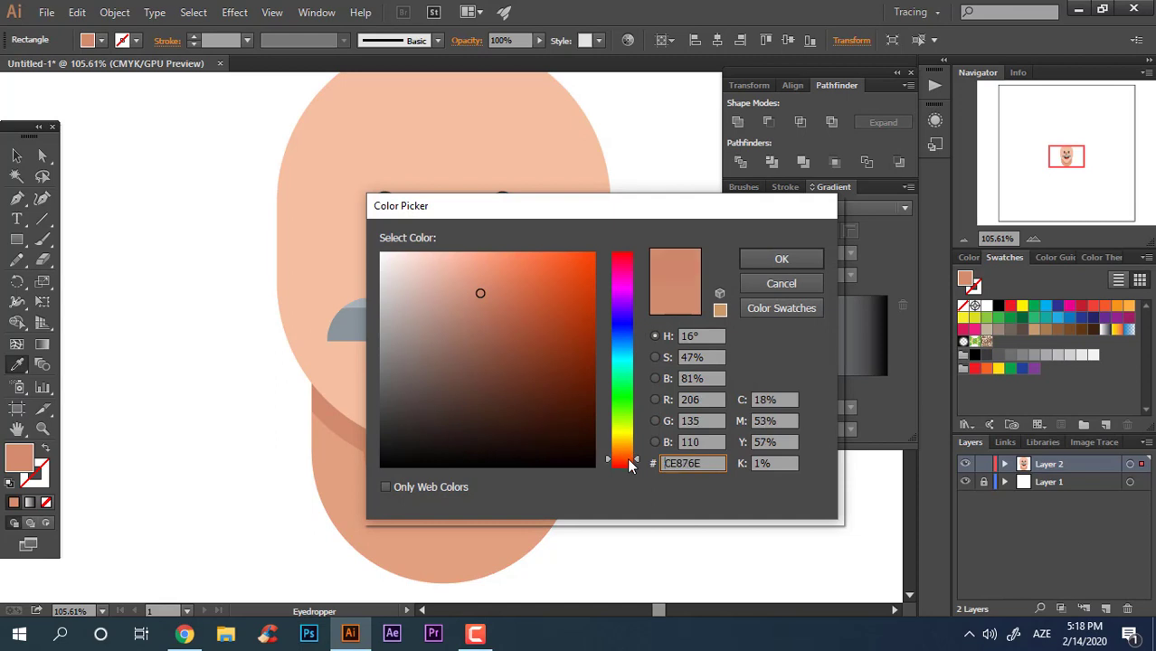
pyautogui.press('Return')
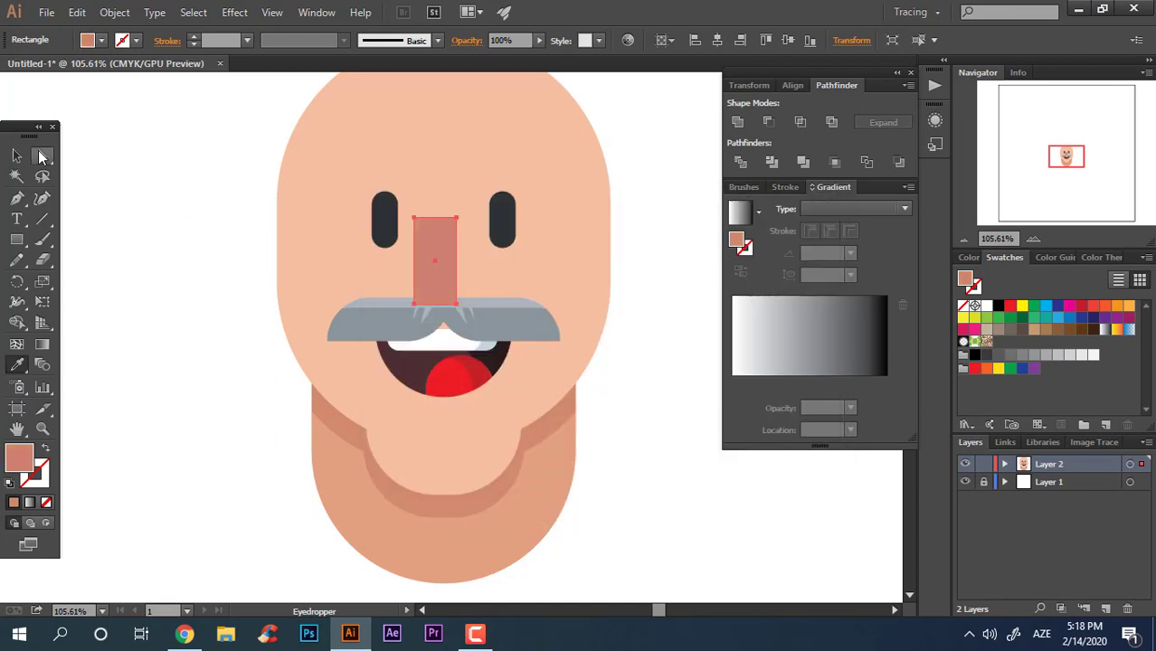
# Step: Round the two bottom corners of the nose rectangle
pyautogui.click(42, 156)
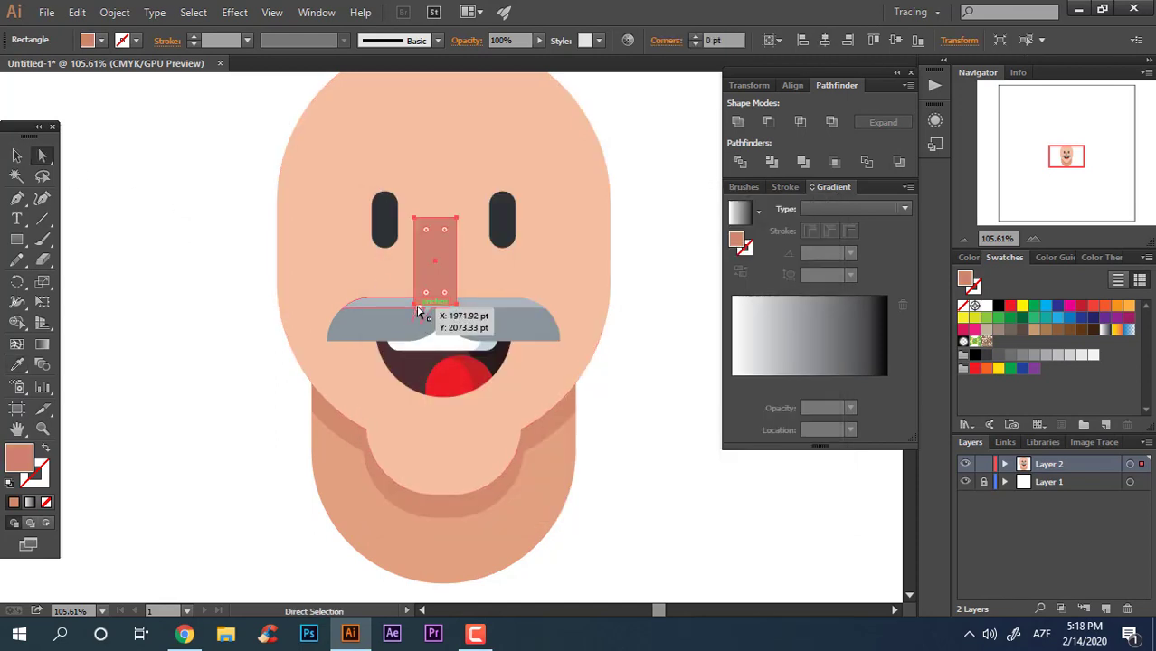
pyautogui.click(415, 303)
pyautogui.keyDown('shift'); pyautogui.click(456, 304); pyautogui.keyUp('shift')
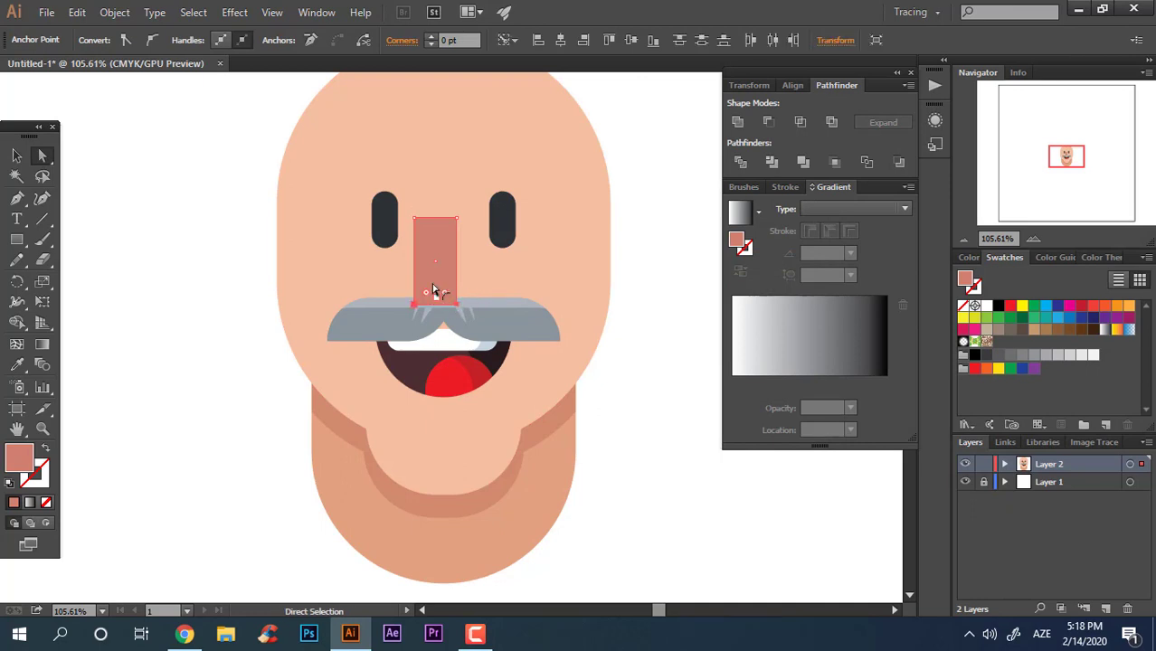
pyautogui.click(18, 156)
pyautogui.moveTo(646, 500); pyautogui.dragTo(137, 151)
pyautogui.click(720, 39)
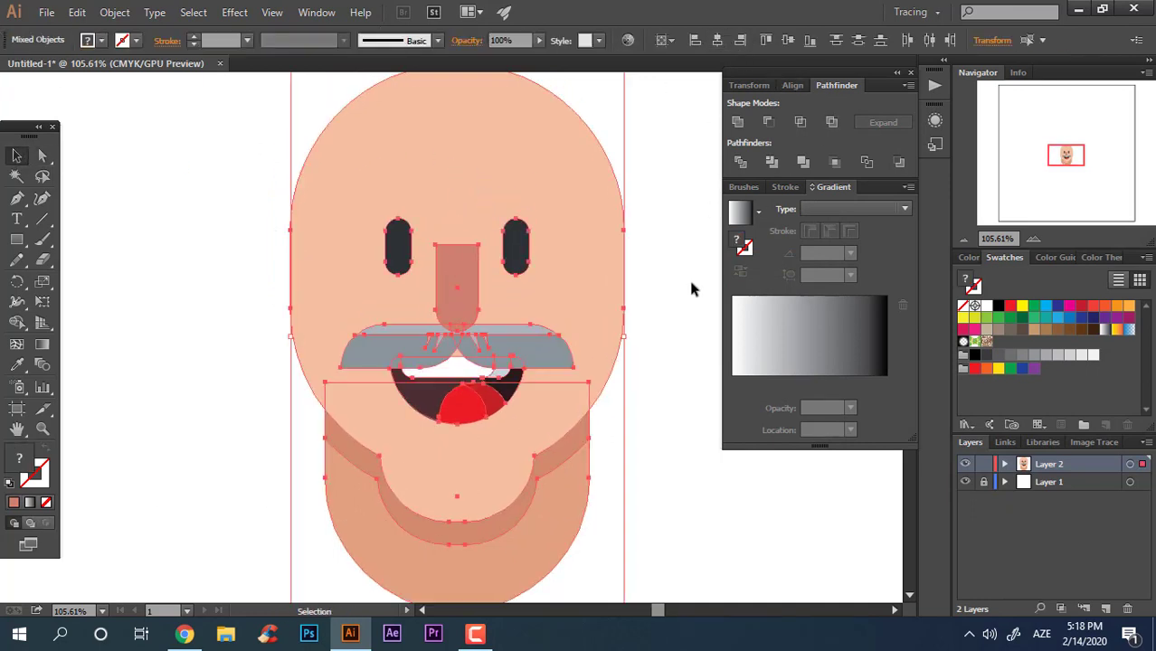
pyautogui.click(688, 277)
pyautogui.press('z')
pyautogui.click(588, 382)
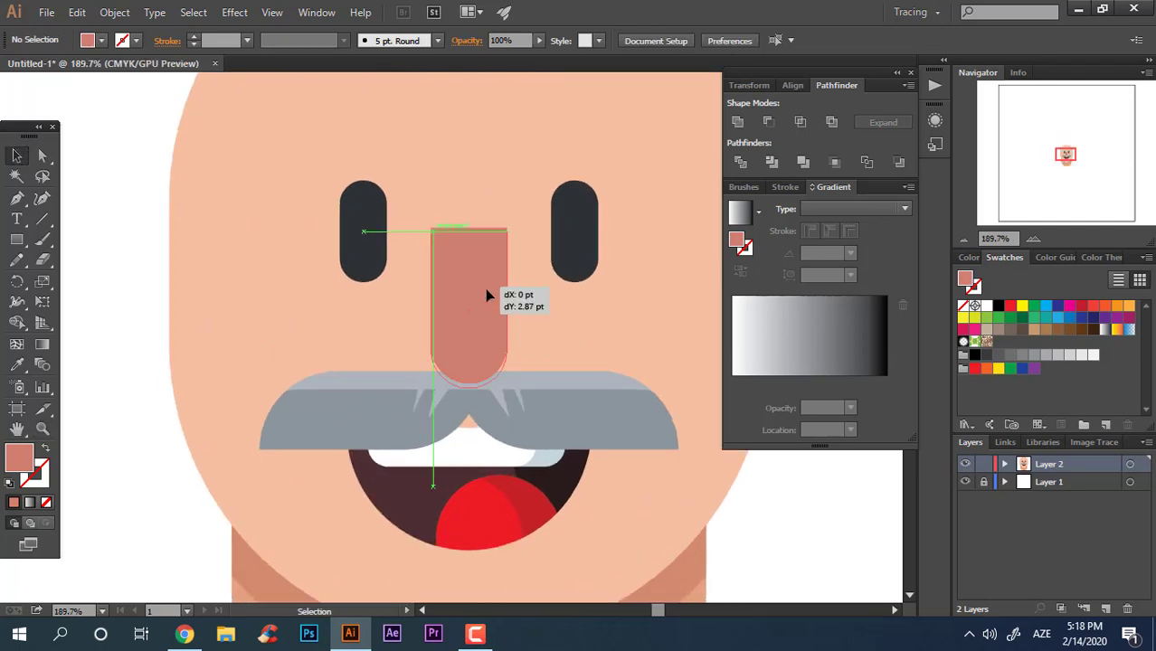
# Step: Nudge the nose down slightly and fully round its bottom corners into a semicircular tip
pyautogui.moveTo(491, 309); pyautogui.dragTo(525, 331)
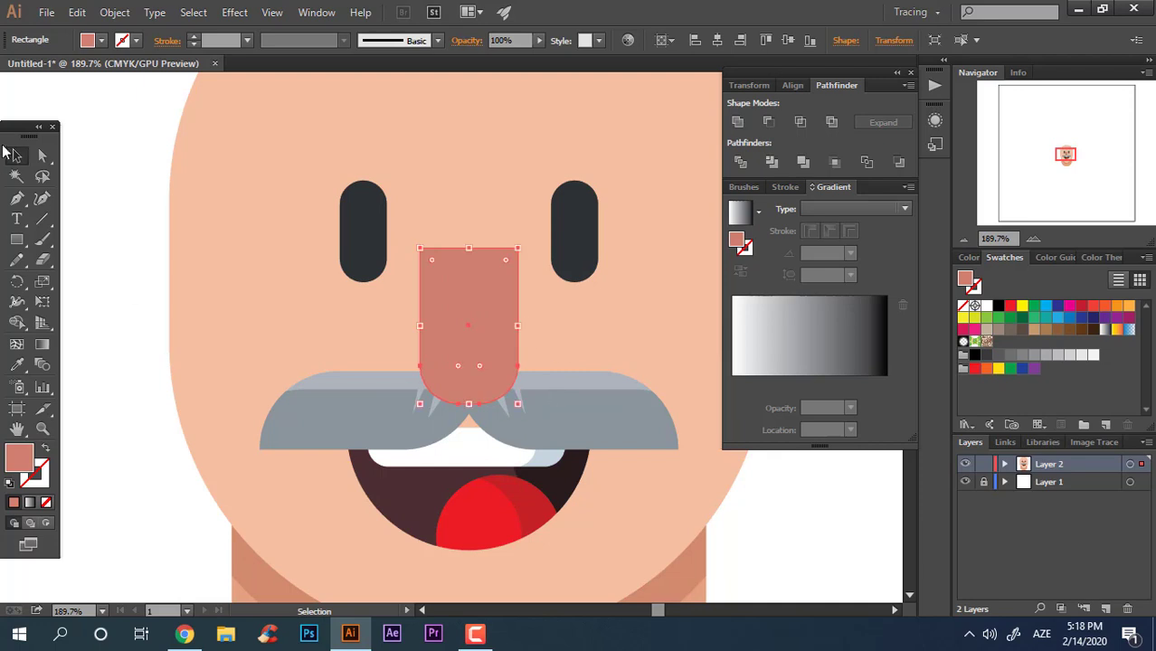
pyautogui.press('a')
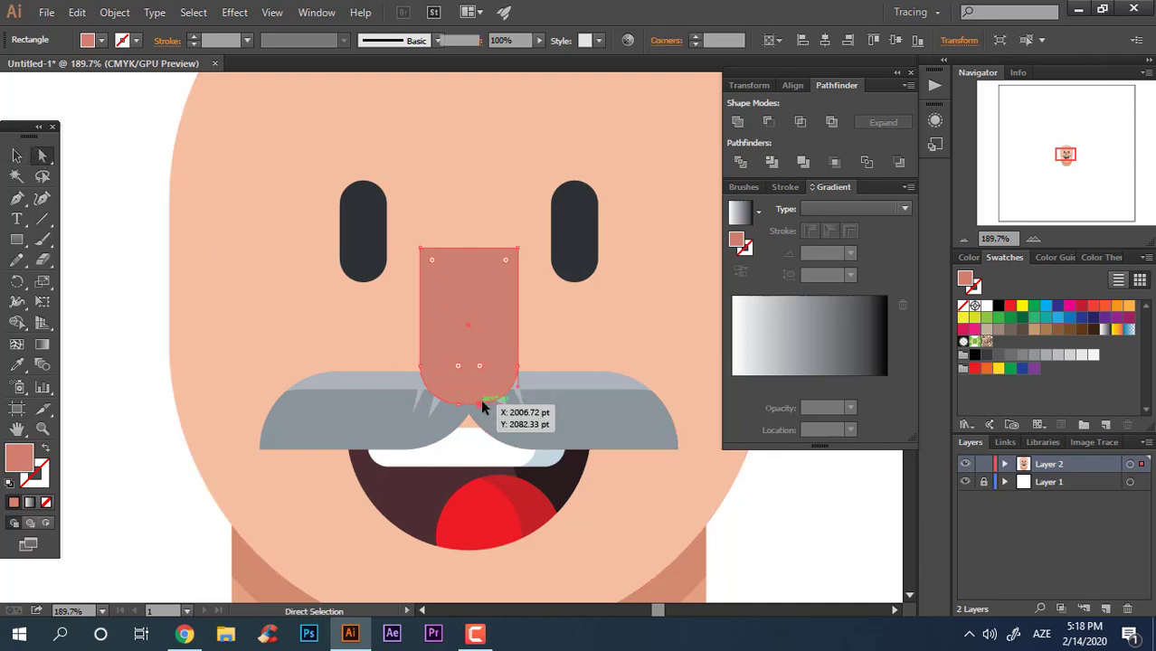
pyautogui.click(480, 404)
pyautogui.keyDown('shift'); pyautogui.click(459, 404); pyautogui.keyUp('shift')
pyautogui.moveTo(480, 367); pyautogui.dragTo(469, 245)
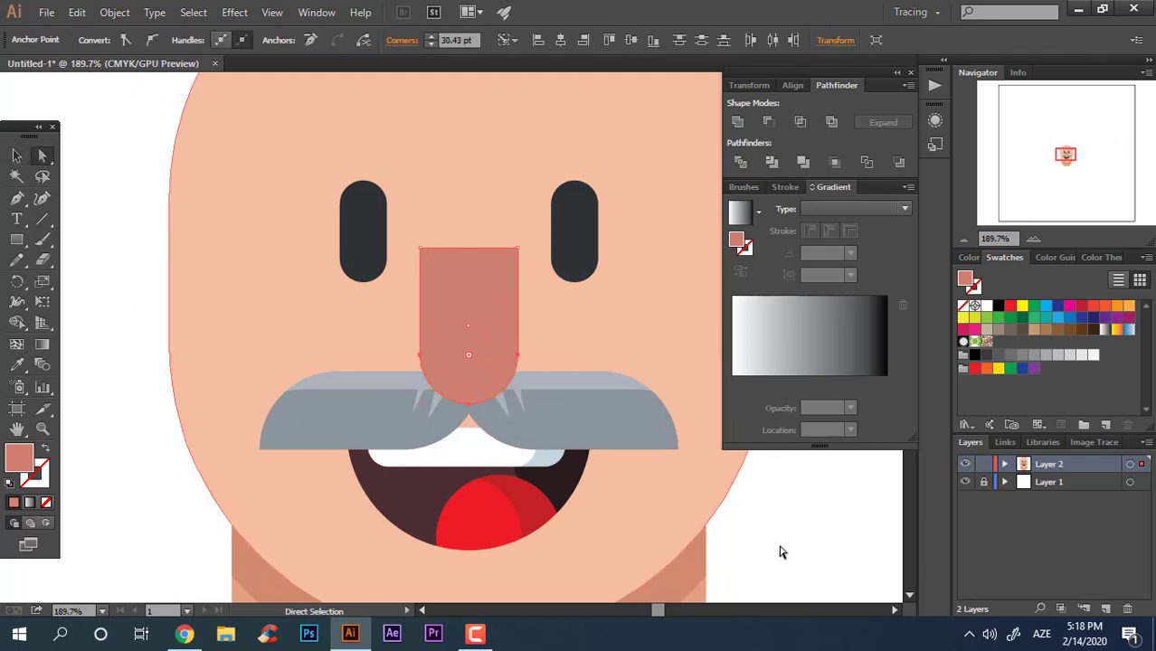
pyautogui.click(779, 545)
pyautogui.press('z')
# Step: Save the skin colour of the head and the nose colour as new swatches
pyautogui.moveTo(466, 389); pyautogui.dragTo(413, 425)
pyautogui.moveTo(413, 425); pyautogui.dragTo(324, 330)
pyautogui.moveTo(389, 303); pyautogui.dragTo(475, 367)
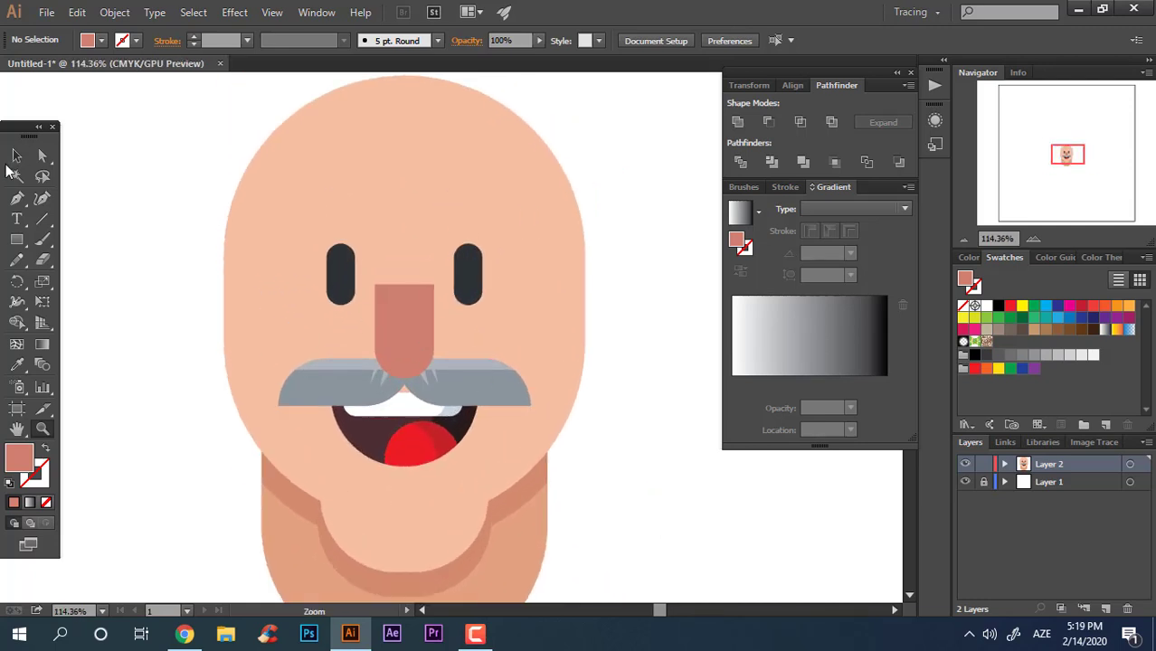
pyautogui.click(398, 319)
pyautogui.click(524, 359)
pyautogui.click(1104, 425)
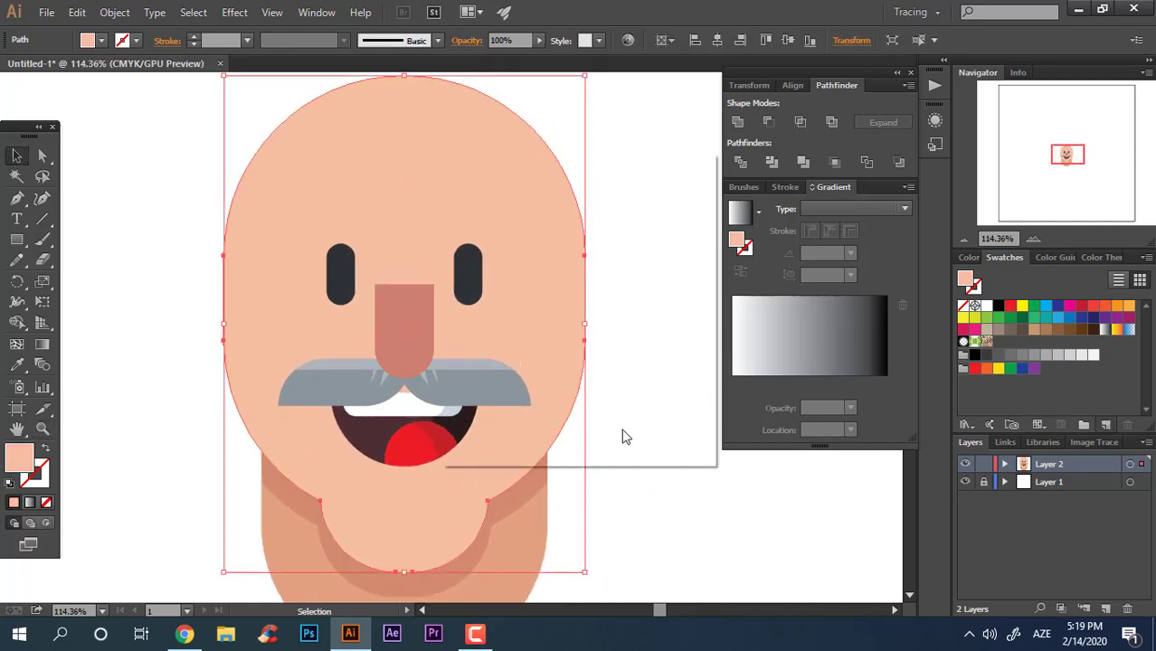
pyautogui.click(578, 425)
pyautogui.click(404, 325)
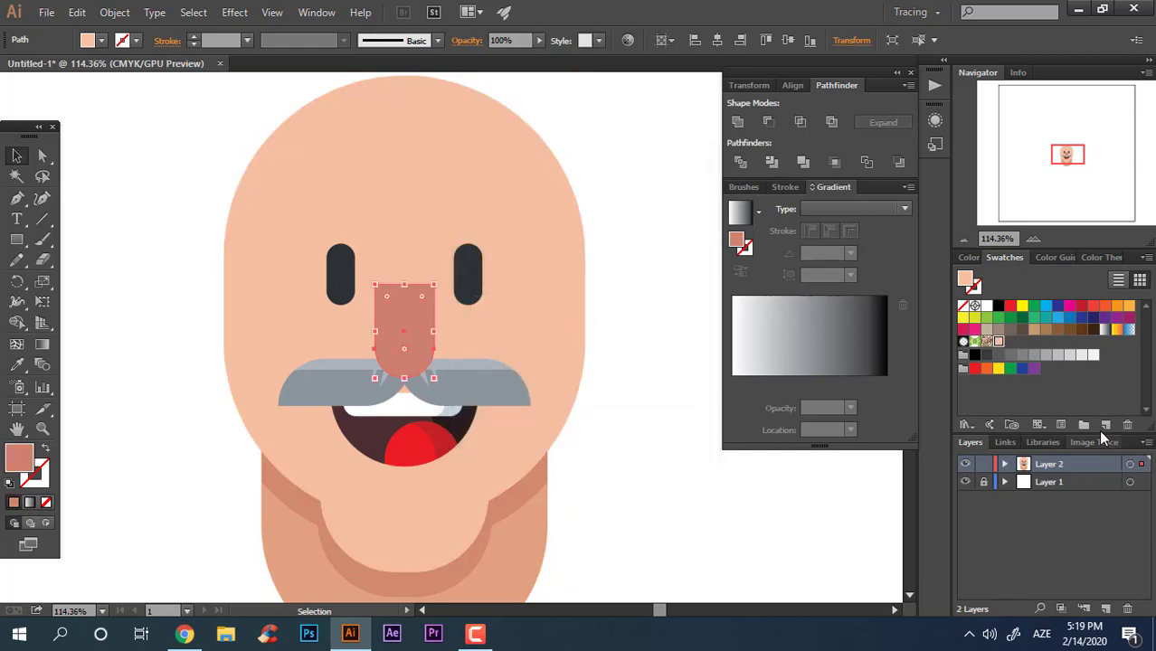
pyautogui.click(1104, 425)
pyautogui.click(569, 422)
# Step: Fill the nose with a vertical linear gradient from the nose swatch at the bottom to the skin swatch at the top
pyautogui.click(44, 345)
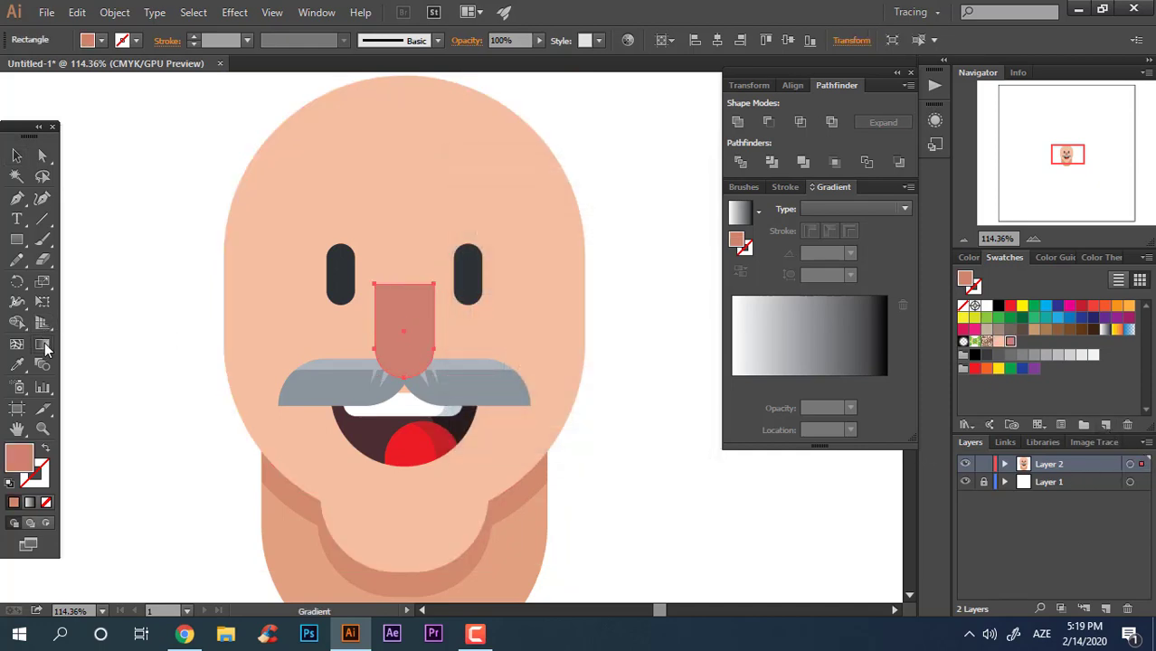
pyautogui.click(416, 360)
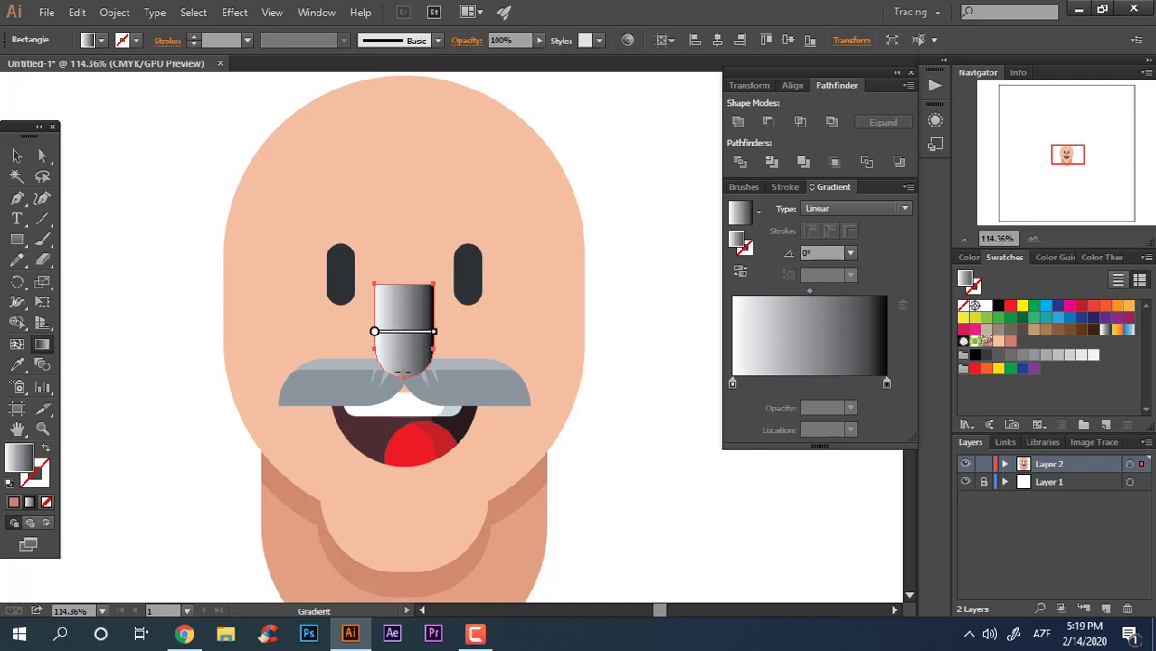
pyautogui.doubleClick(378, 342)
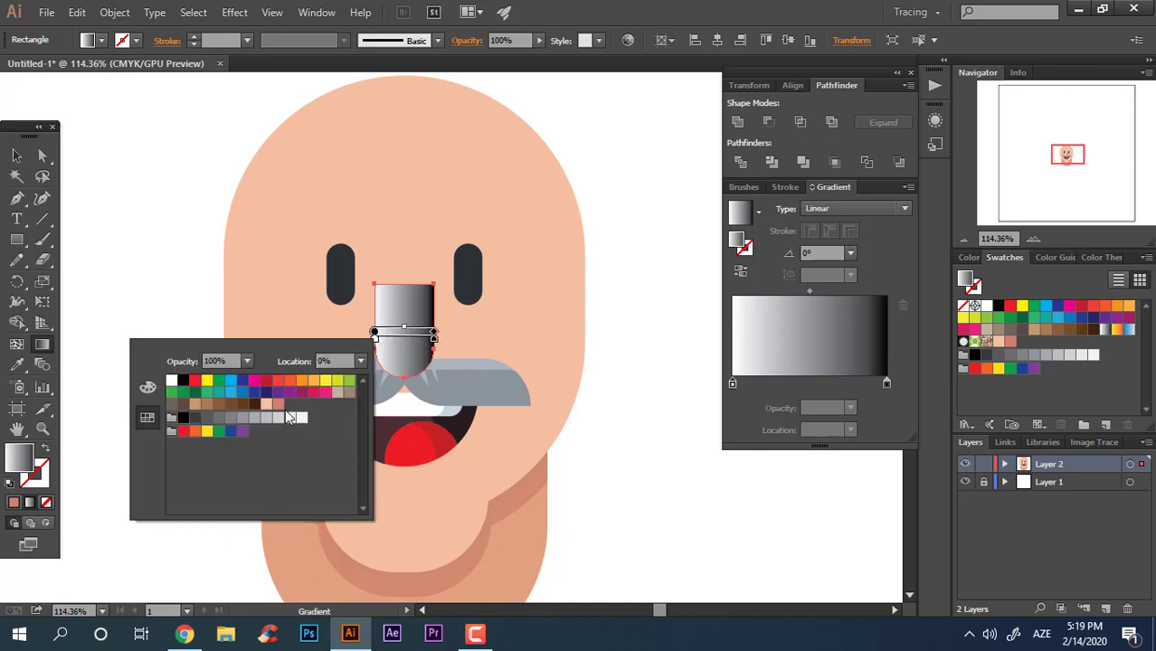
pyautogui.click(287, 407)
pyautogui.click(430, 342)
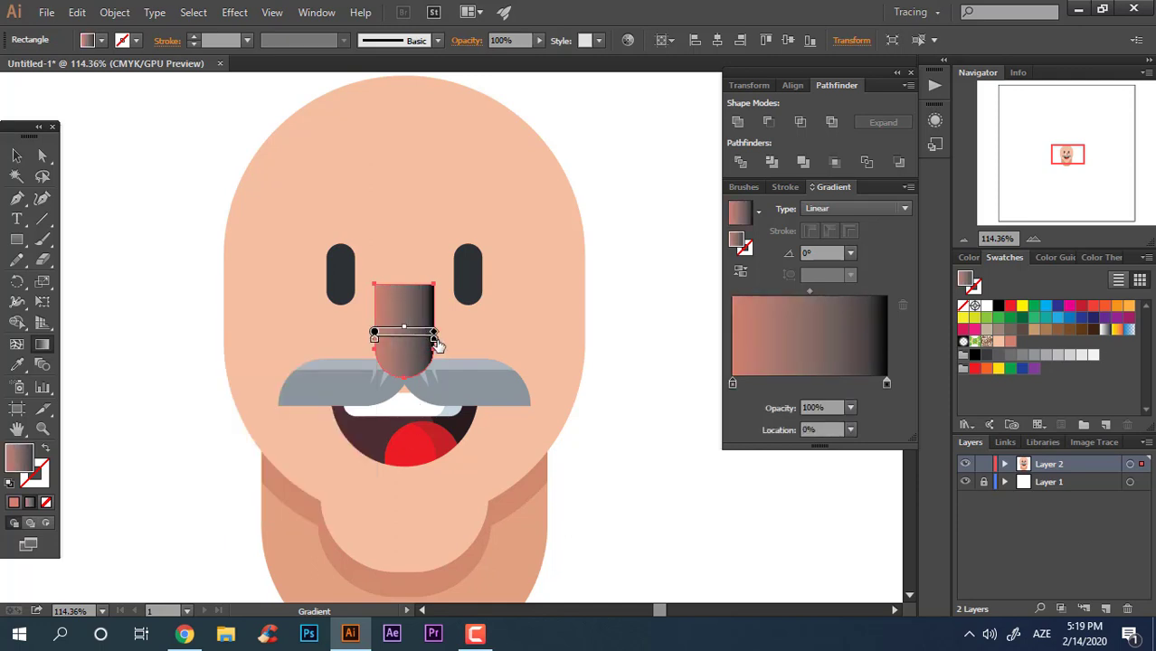
pyautogui.doubleClick(434, 340)
pyautogui.click(334, 408)
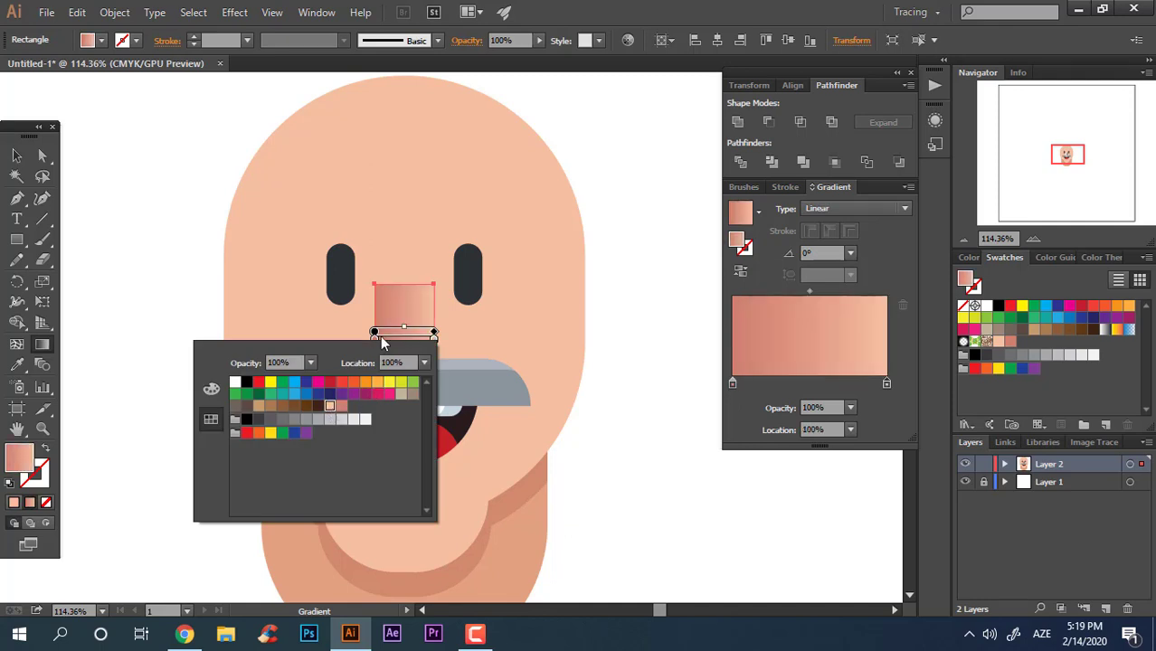
pyautogui.click(380, 335)
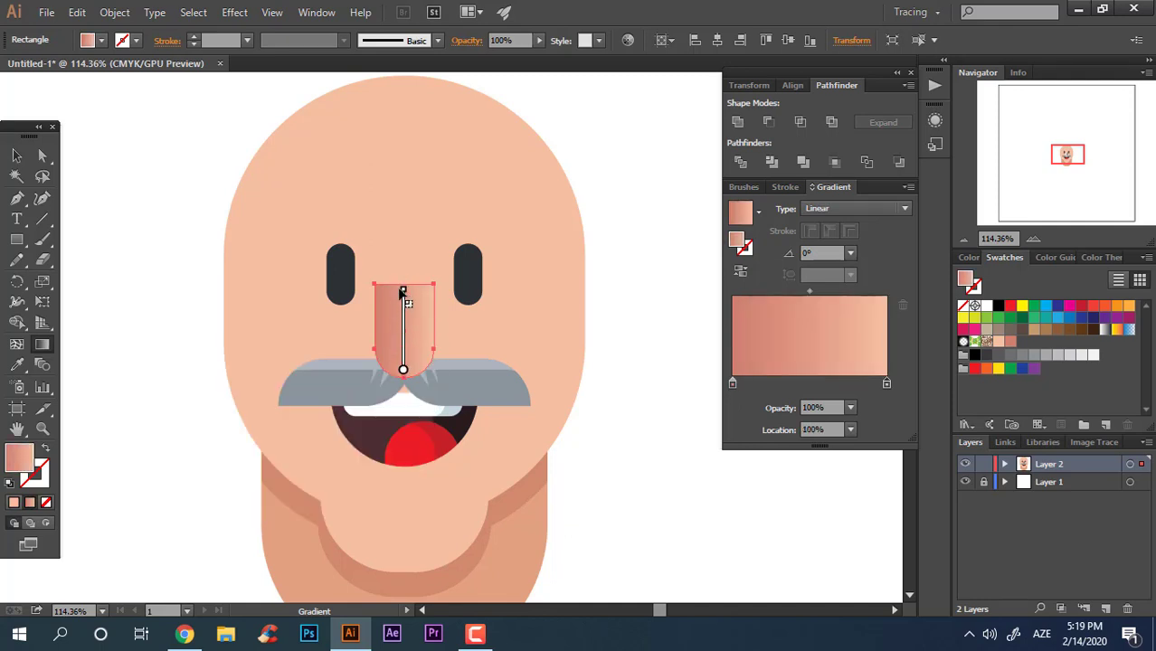
pyautogui.moveTo(402, 292); pyautogui.dragTo(403, 290)
pyautogui.press('v')
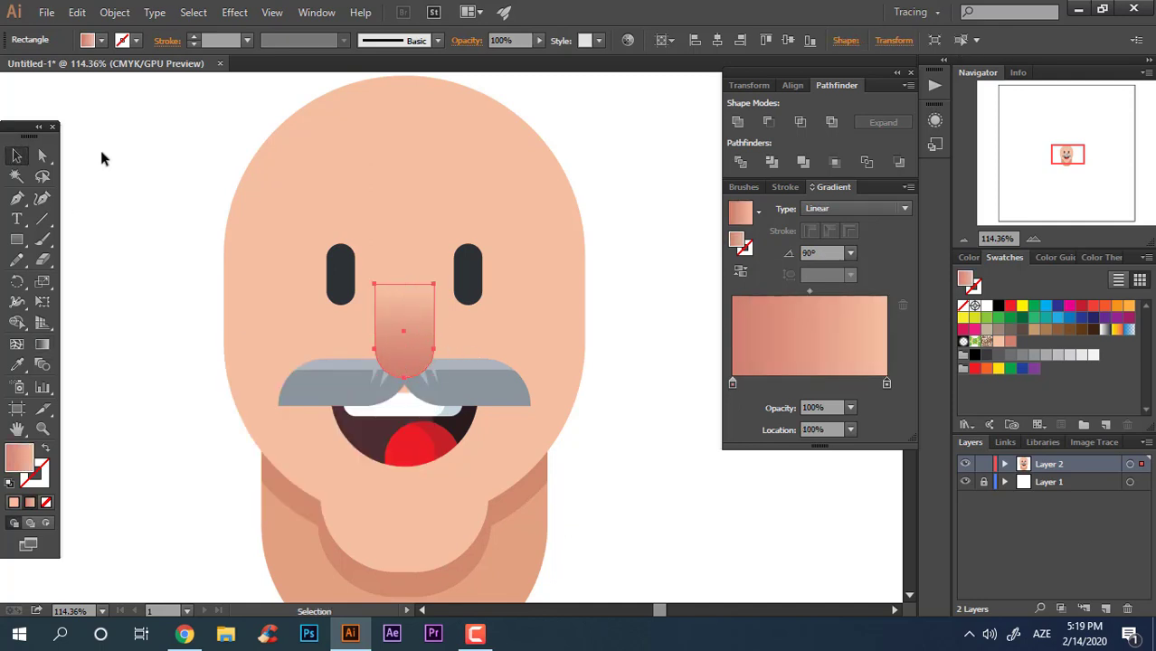
# Step: Draw a small white rounded rectangle near the bottom of the nose as a highlight
pyautogui.click(101, 155)
pyautogui.hotkey('ctrl', '-')
pyautogui.hotkey('ctrl', '-')
pyautogui.press('z')
pyautogui.moveTo(469, 287); pyautogui.dragTo(507, 289)
pyautogui.press('v')
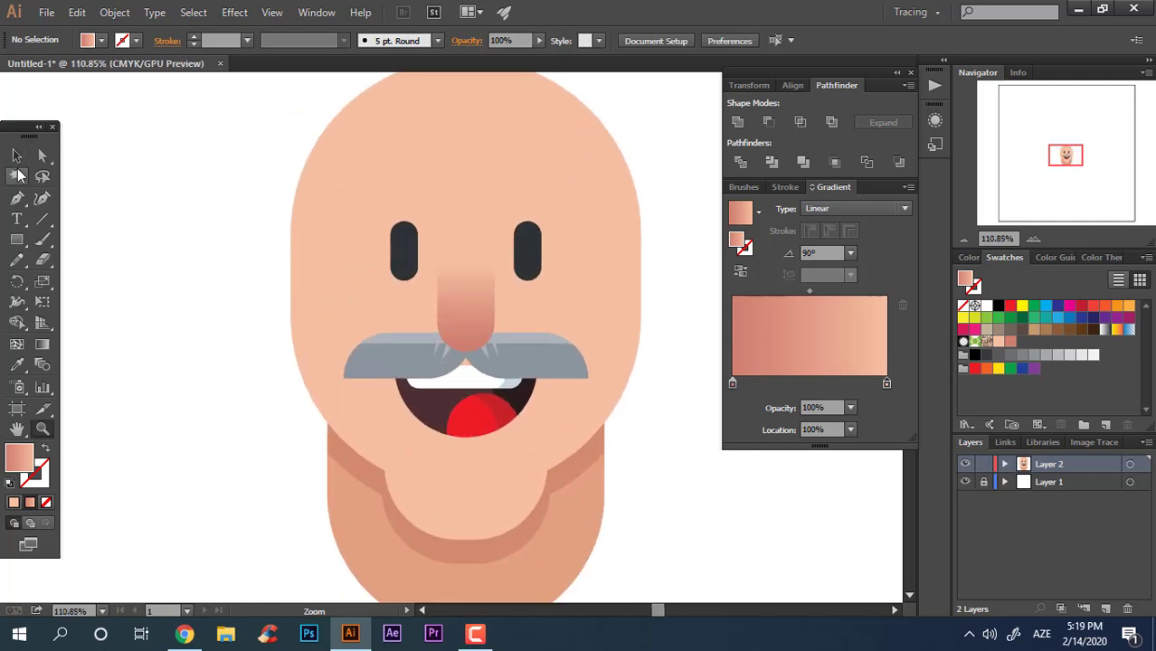
pyautogui.press('z')
pyautogui.click(559, 407)
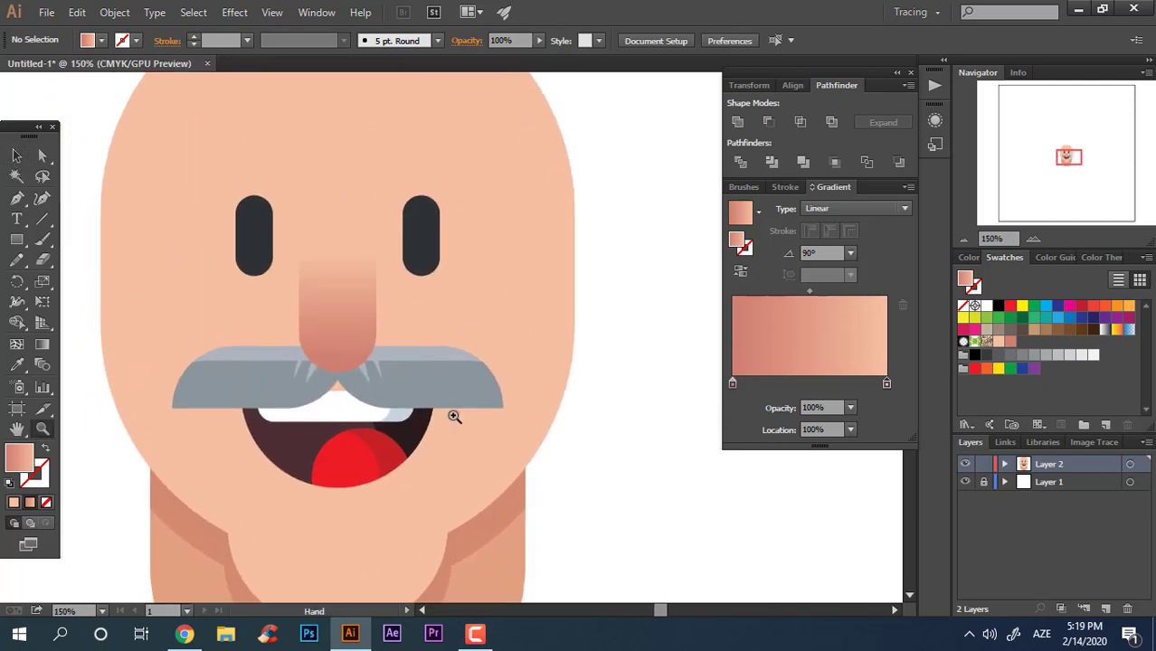
pyautogui.click(155, 337)
pyautogui.click(26, 258)
pyautogui.moveTo(16, 240)
pyautogui.mouseDown()
pyautogui.moveTo(60, 262)
pyautogui.moveTo(63, 237)
pyautogui.mouseUp()
pyautogui.moveTo(308, 324); pyautogui.dragTo(373, 356)
pyautogui.click(985, 305)
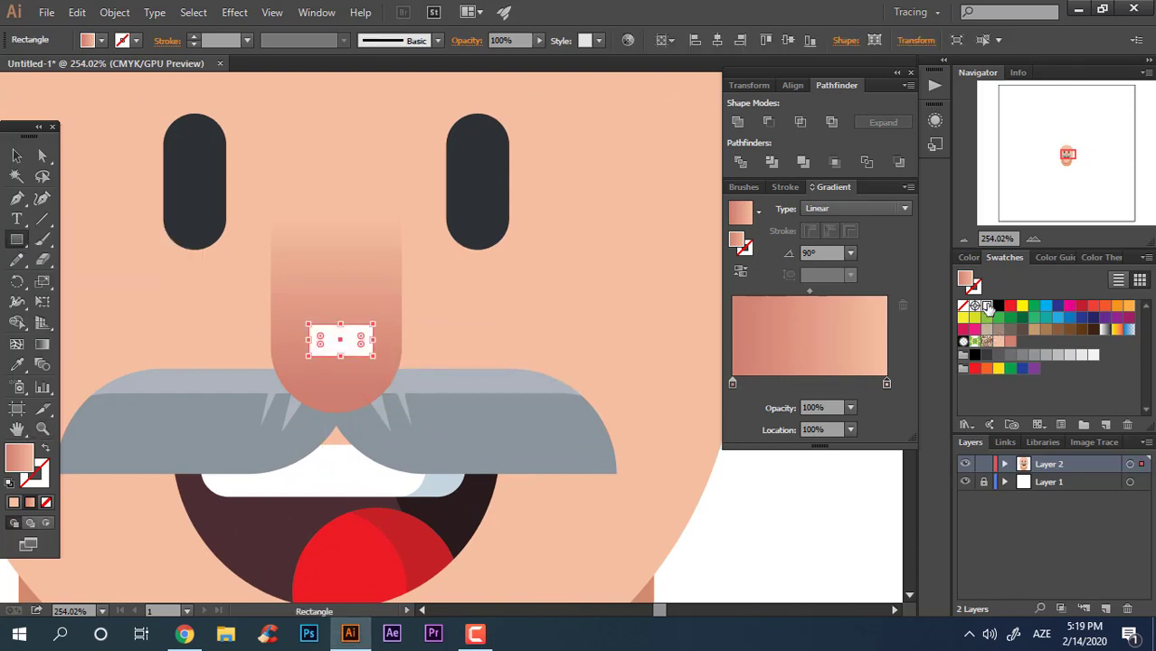
# Step: Round the white highlight's corners fully into a pill shape
pyautogui.press('v')
pyautogui.press('a')
pyautogui.moveTo(325, 342); pyautogui.dragTo(434, 367)
pyautogui.click(16, 156)
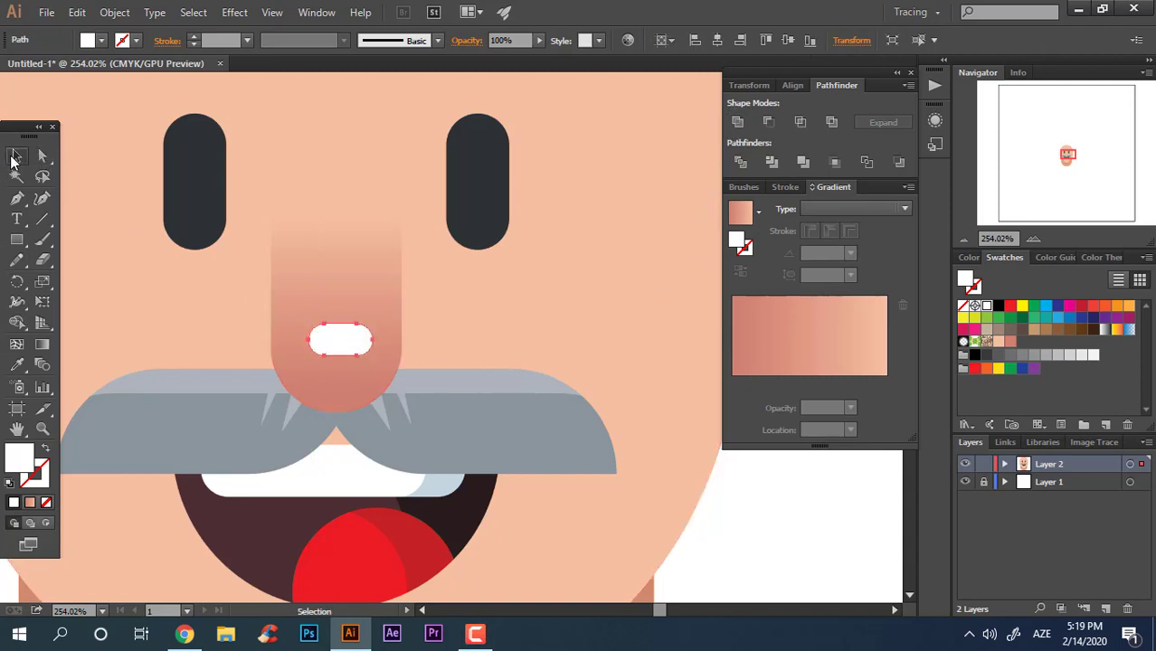
# Step: Review the finished nose on the whole face at different zoom levels
pyautogui.click(361, 283)
pyautogui.click(739, 122)
pyautogui.press('z')
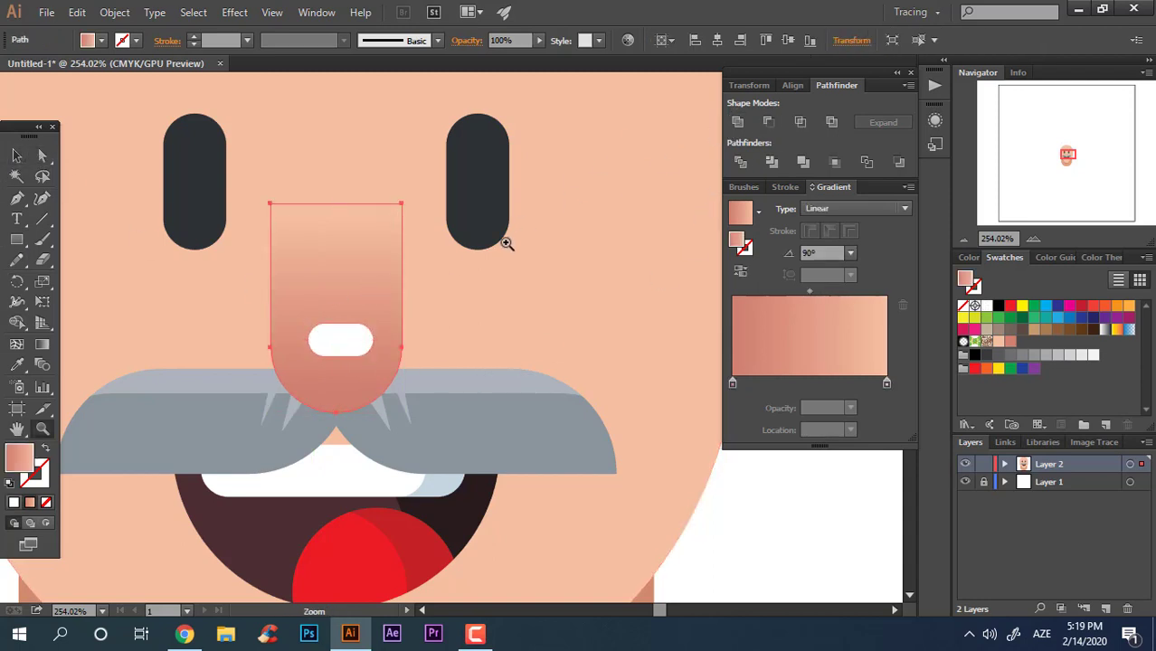
pyautogui.moveTo(506, 239); pyautogui.dragTo(355, 316)
pyautogui.hotkey('ctrl', 'a')
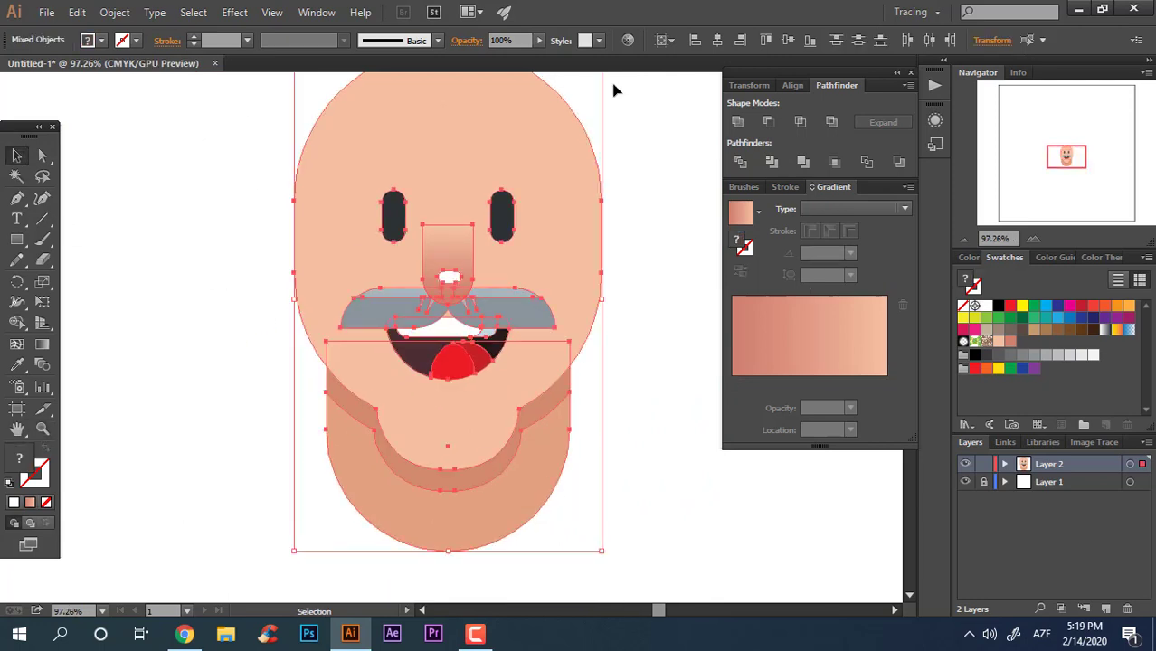
pyautogui.click(715, 41)
pyautogui.click(696, 349)
pyautogui.press('z')
pyautogui.moveTo(587, 379); pyautogui.dragTo(456, 480)
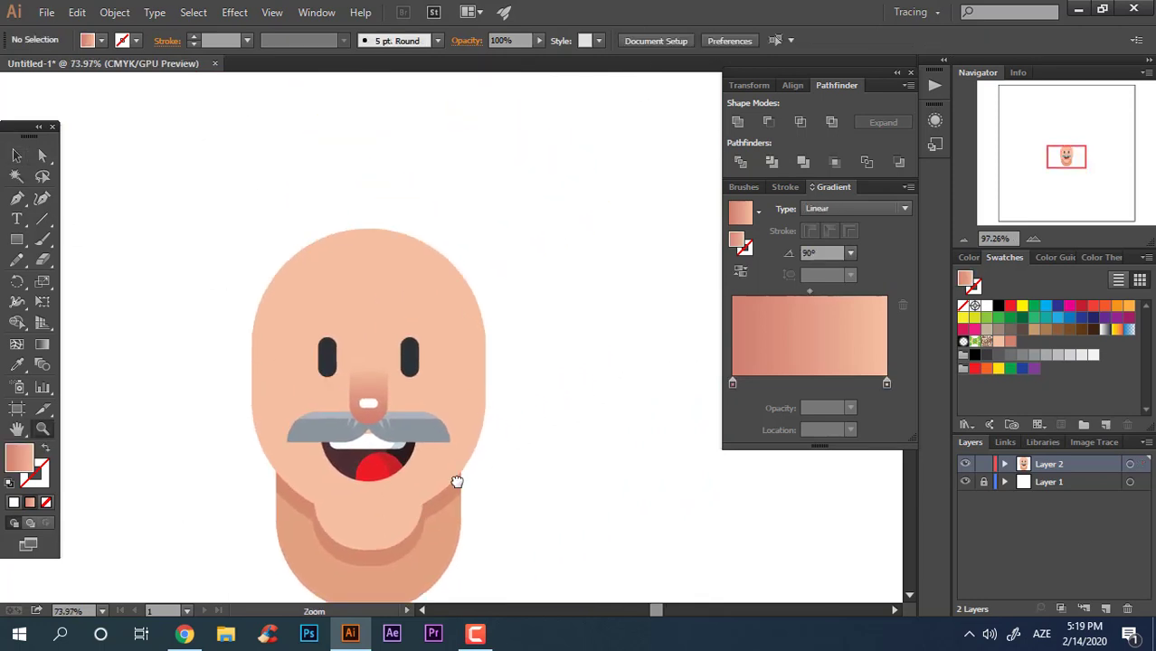
pyautogui.moveTo(417, 389); pyautogui.dragTo(529, 406)
# Step: Draw a rectangle above the right eye for an eyebrow and fill it with the mustache's light grey using the Eyedropper
pyautogui.press('m')
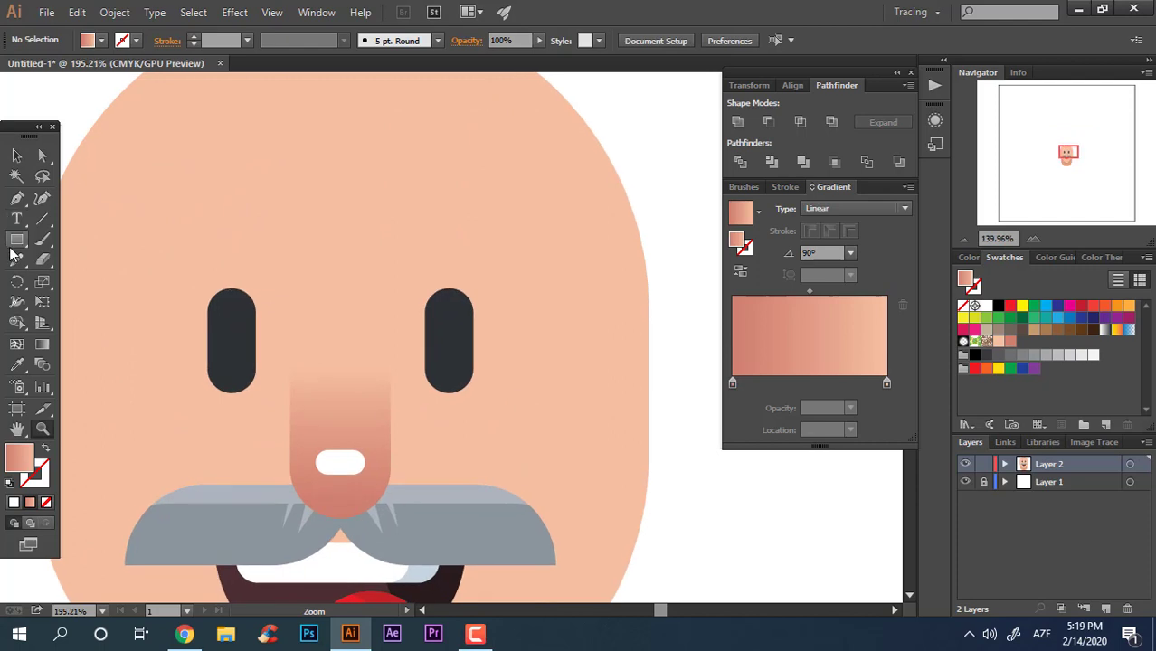
pyautogui.moveTo(386, 220); pyautogui.dragTo(507, 265)
pyautogui.click(16, 364)
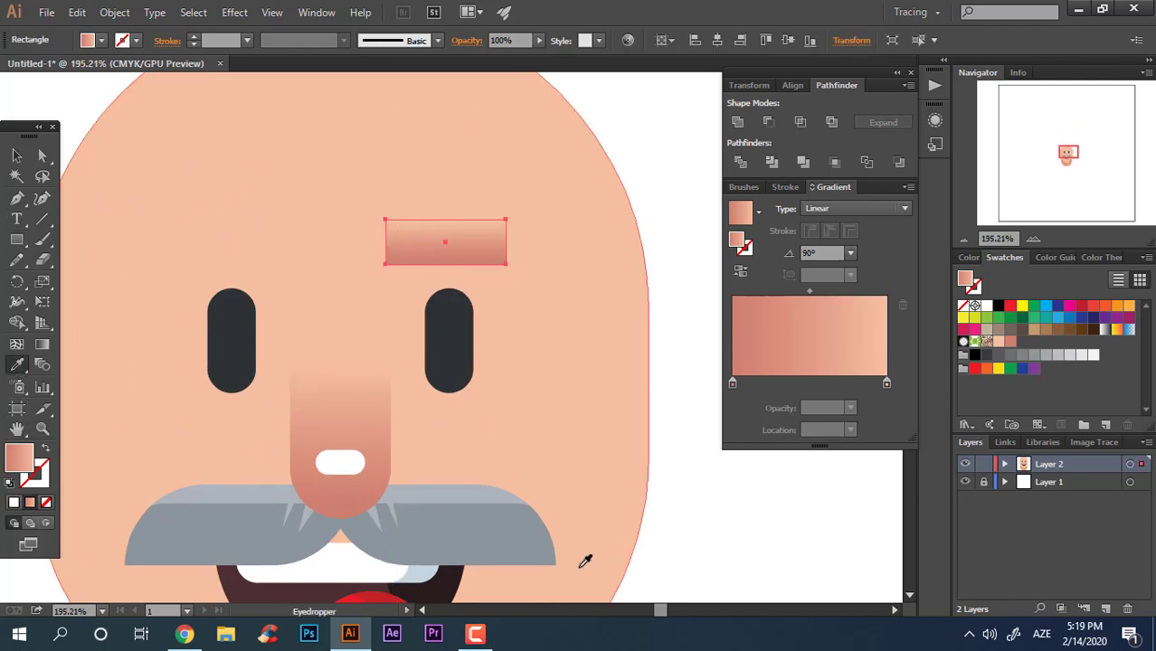
pyautogui.click(472, 493)
# Step: Round the eyebrow rectangle's corners fully into a pill shape
pyautogui.click(40, 159)
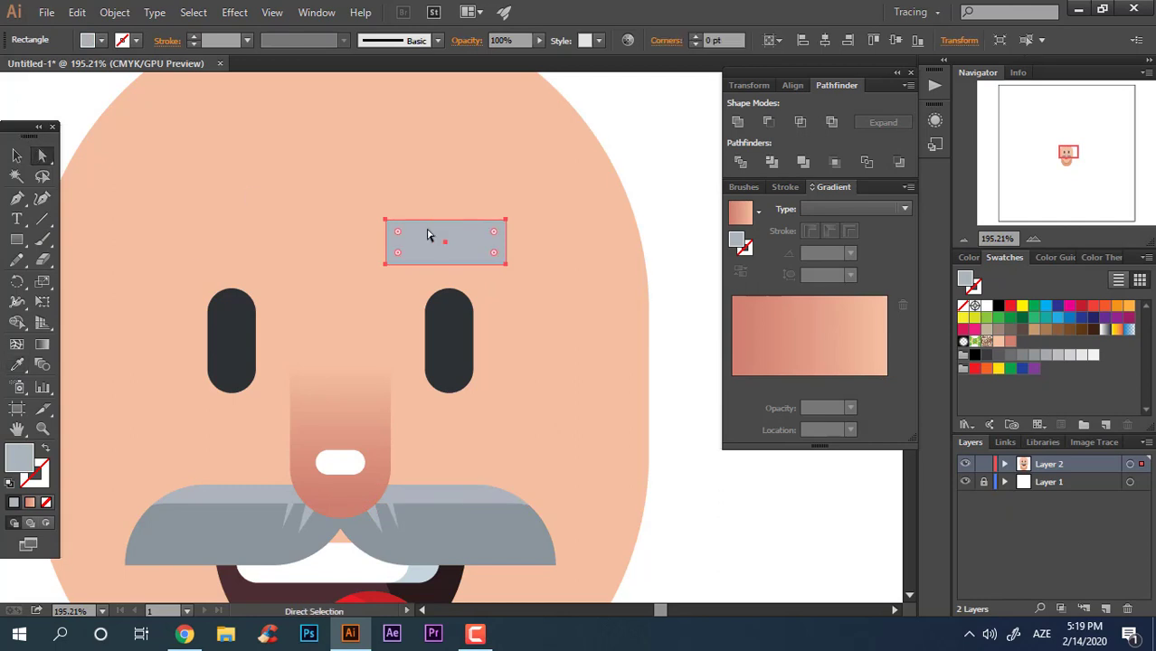
pyautogui.moveTo(405, 237); pyautogui.dragTo(427, 246)
pyautogui.click(16, 156)
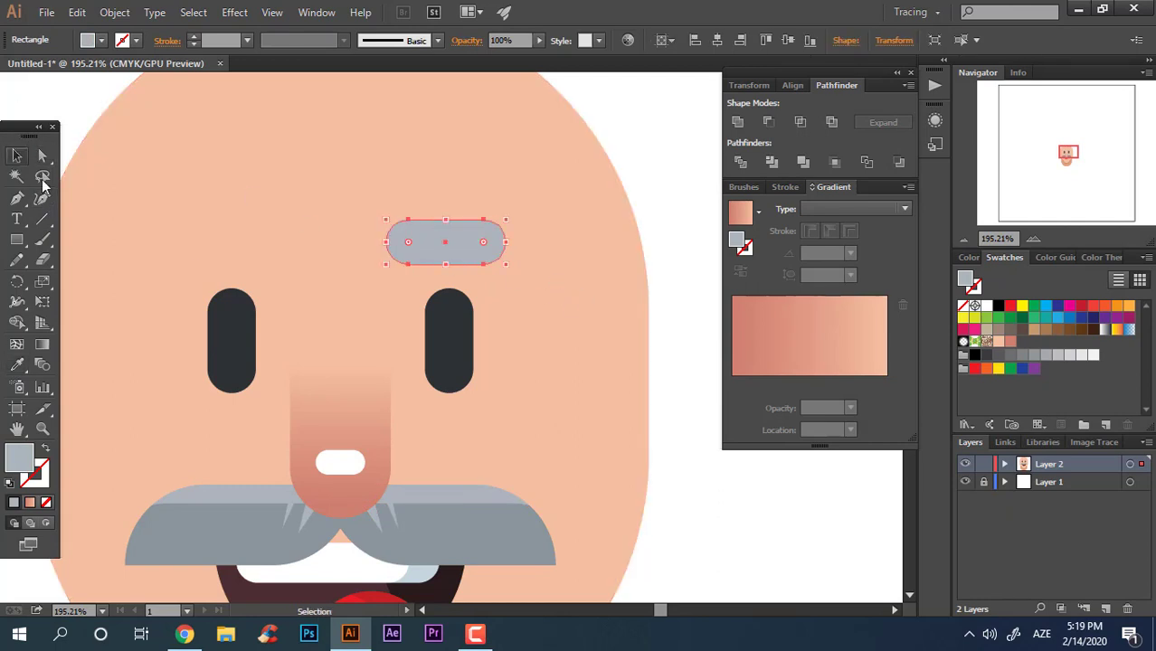
pyautogui.click(443, 314)
pyautogui.moveTo(480, 245); pyautogui.dragTo(273, 258)
pyautogui.click(709, 542)
pyautogui.press('z')
pyautogui.press('space')
pyautogui.moveTo(444, 261); pyautogui.dragTo(514, 263)
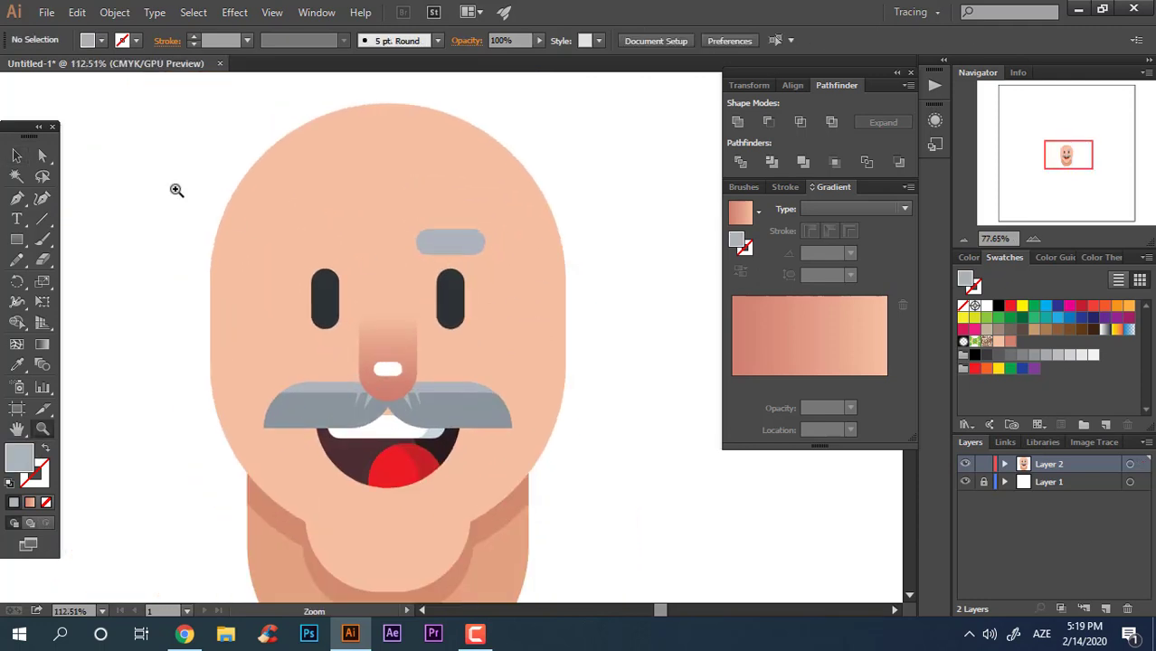
pyautogui.moveTo(431, 242); pyautogui.dragTo(462, 202)
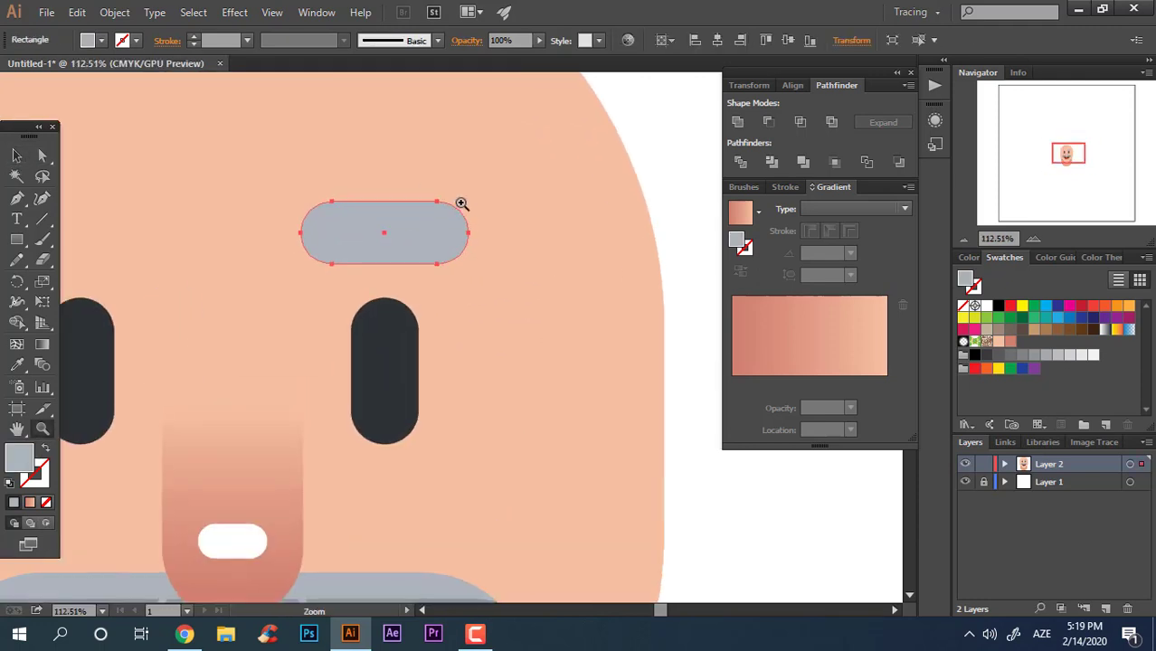
# Step: Create a wider eyebrow pill slightly lower, overlapping the first one
pyautogui.click(14, 157)
pyautogui.moveTo(430, 242); pyautogui.dragTo(544, 260)
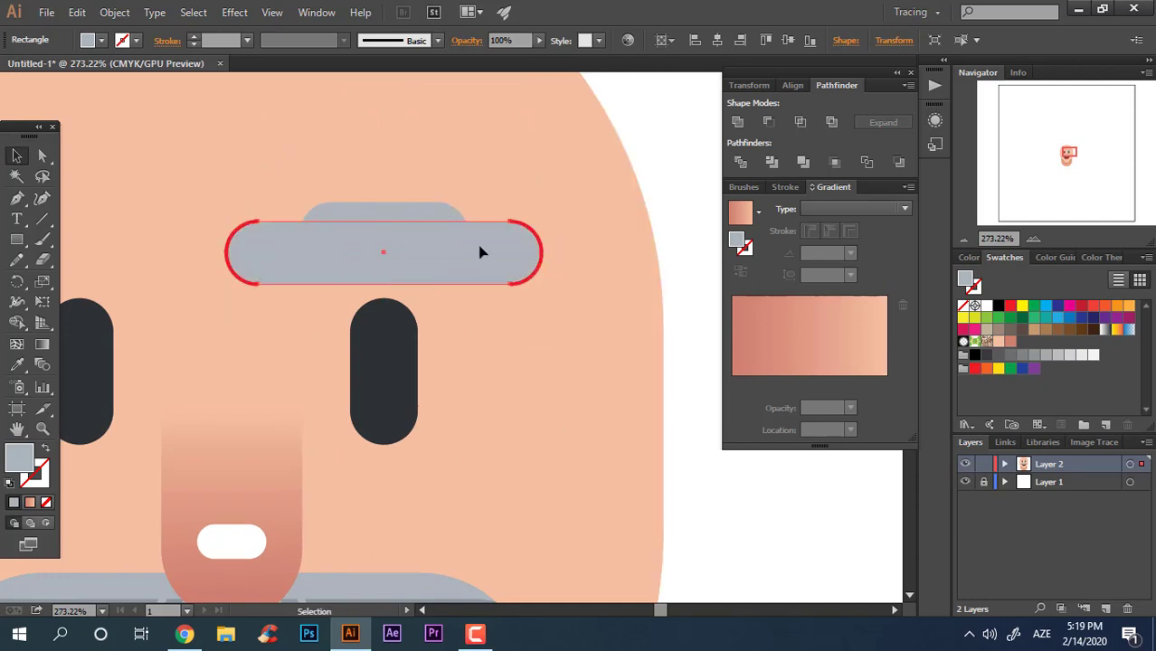
# Step: Fill the wider eyebrow pill with the mustache's darker grey using the Eyedropper
pyautogui.press('z')
pyautogui.moveTo(445, 250); pyautogui.dragTo(348, 255)
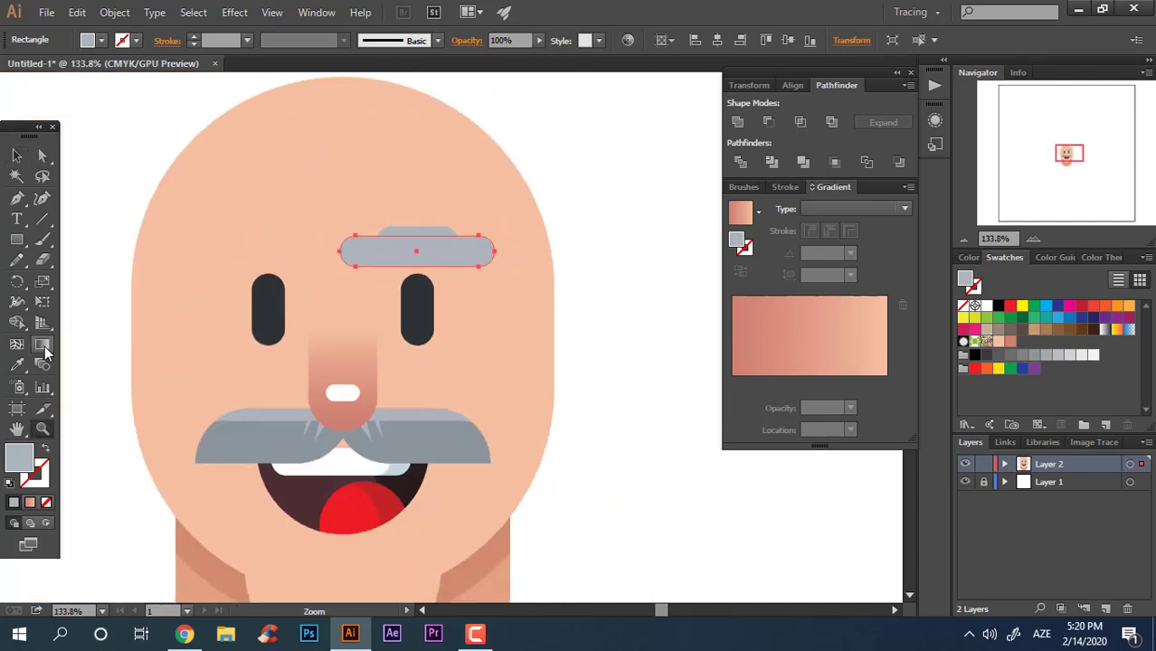
pyautogui.click(403, 451)
# Step: Draw two small triangular hair strands along the top edge of the eyebrow with the Pen tool
pyautogui.press('z')
pyautogui.moveTo(442, 269); pyautogui.dragTo(541, 262)
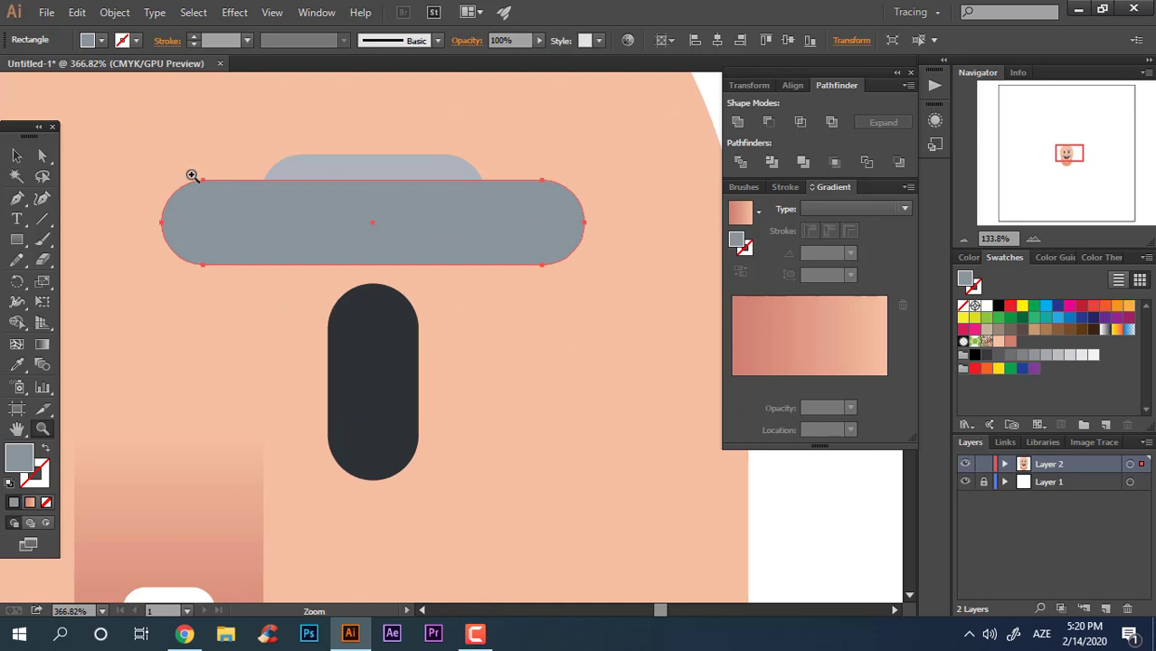
pyautogui.click(299, 169)
pyautogui.click(314, 196)
pyautogui.click(314, 161)
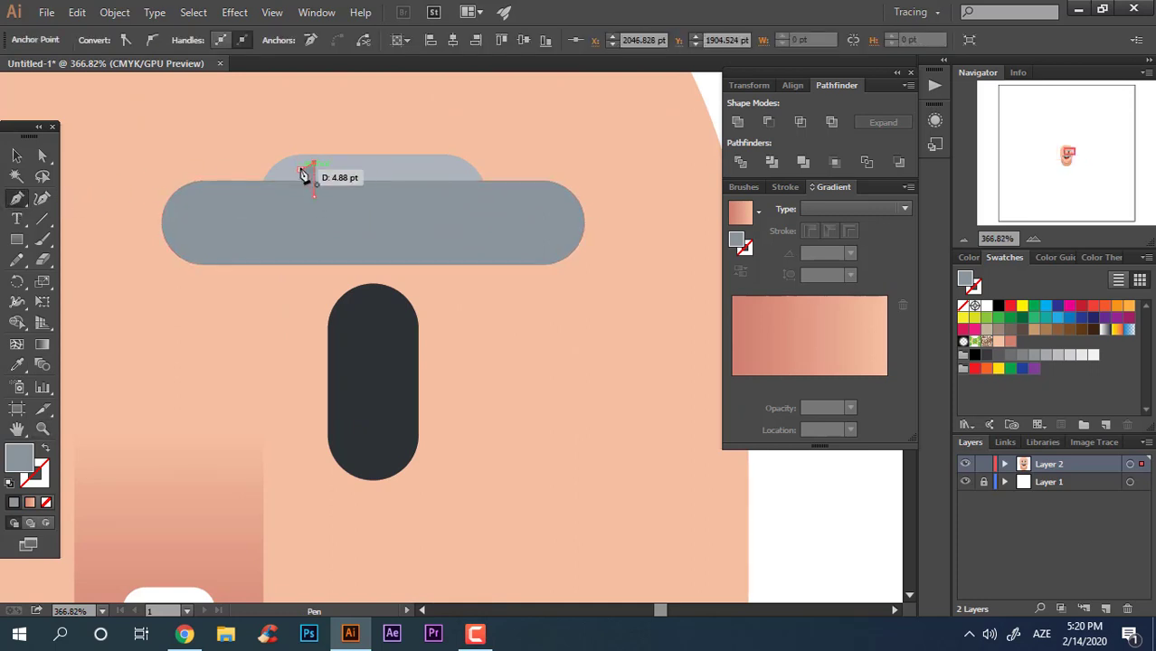
pyautogui.click(328, 169)
pyautogui.click(335, 195)
pyautogui.click(334, 169)
pyautogui.click(17, 155)
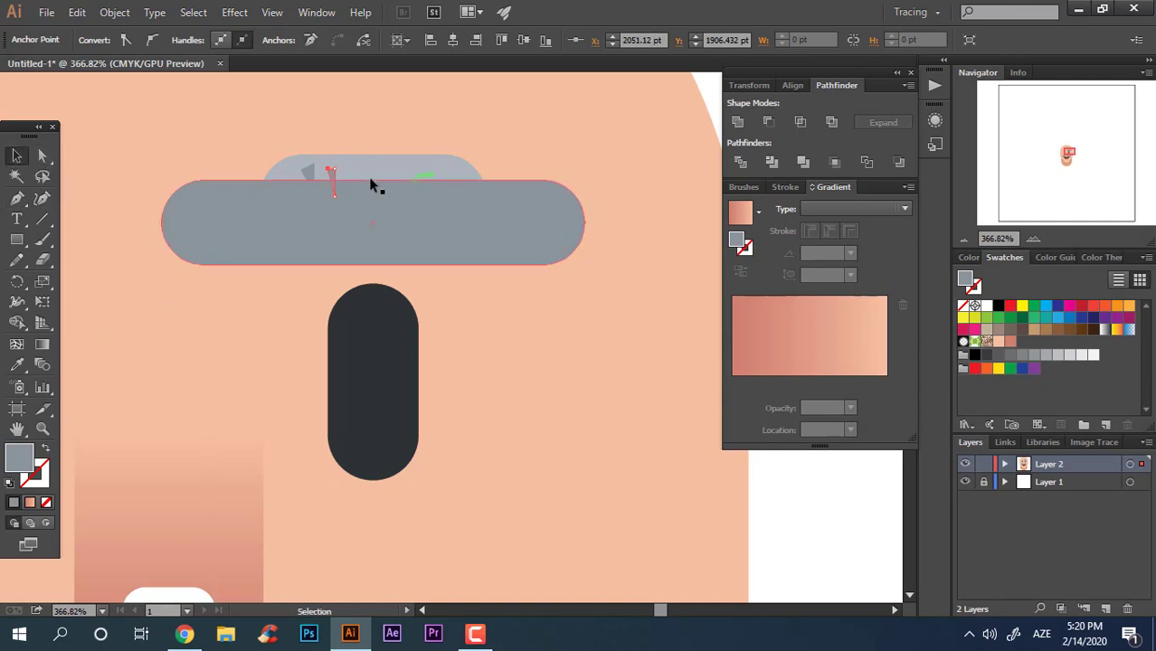
# Step: Color the two small hair strands with the eyebrow's lighter grey using the Eyedropper
pyautogui.keyDown('shift'); pyautogui.click(309, 169); pyautogui.keyUp('shift')
pyautogui.click(19, 366)
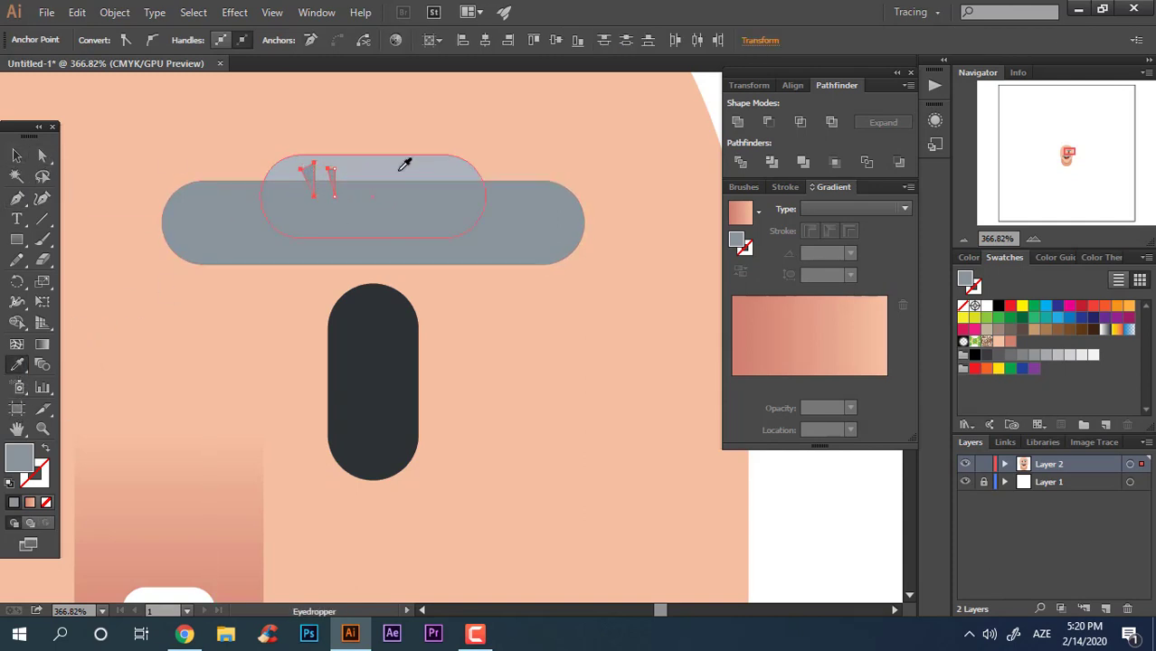
pyautogui.click(398, 169)
# Step: Divide the overlapping eyebrow pills and strands with Pathfinder, then ungroup the resulting pieces
pyautogui.click(17, 155)
pyautogui.keyDown('shift'); pyautogui.click(456, 190); pyautogui.keyUp('shift')
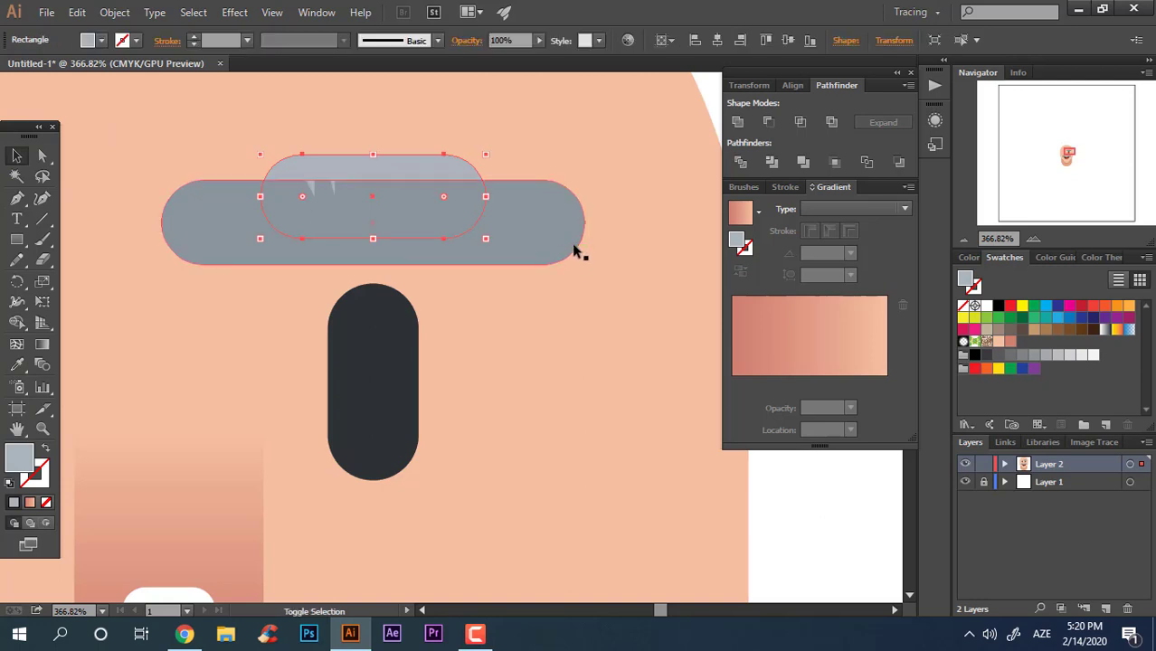
pyautogui.click(739, 170)
pyautogui.rightClick(457, 260)
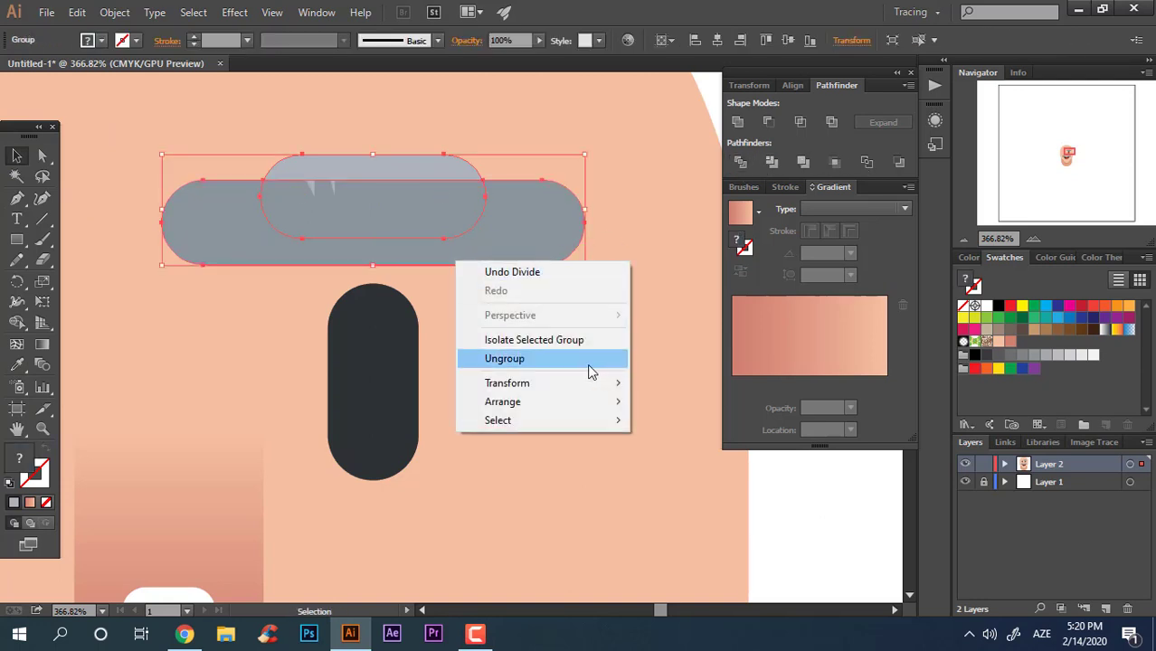
pyautogui.click(588, 369)
# Step: Delete the leftover ends of the wider eyebrow pill outside the upper pill
pyautogui.click(831, 544)
pyautogui.click(559, 250)
pyautogui.press('Delete')
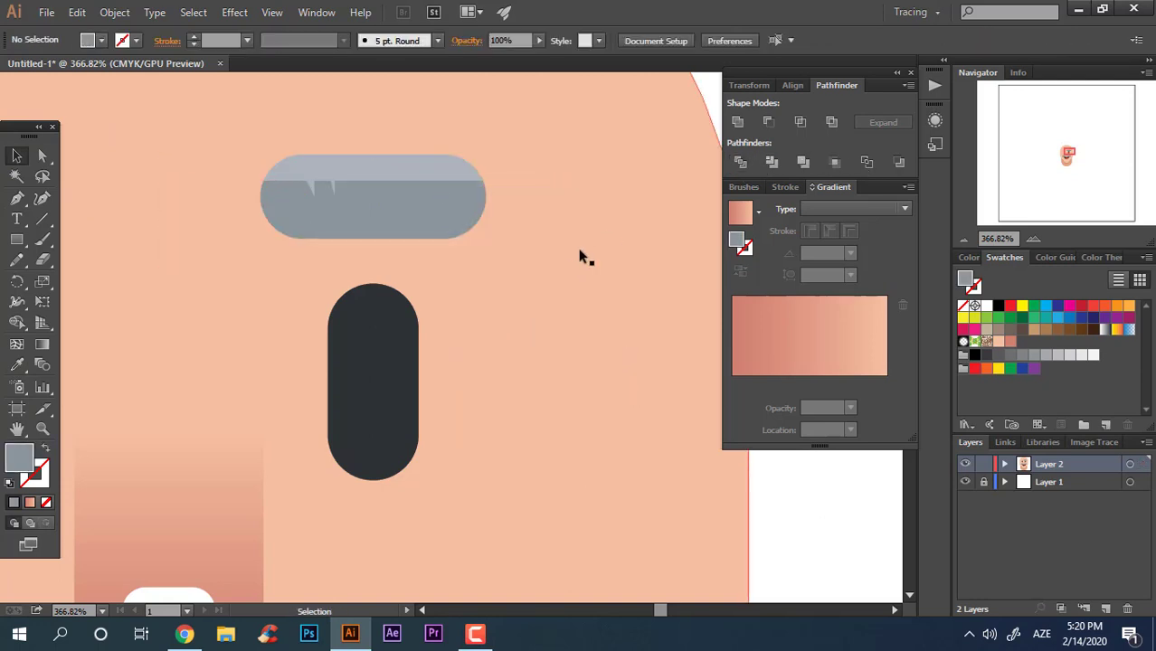
# Step: Group the remaining eyebrow pieces together
pyautogui.press('space')
pyautogui.moveTo(579, 236); pyautogui.dragTo(487, 358)
pyautogui.moveTo(714, 415); pyautogui.dragTo(99, 199)
pyautogui.moveTo(717, 488); pyautogui.dragTo(186, 383)
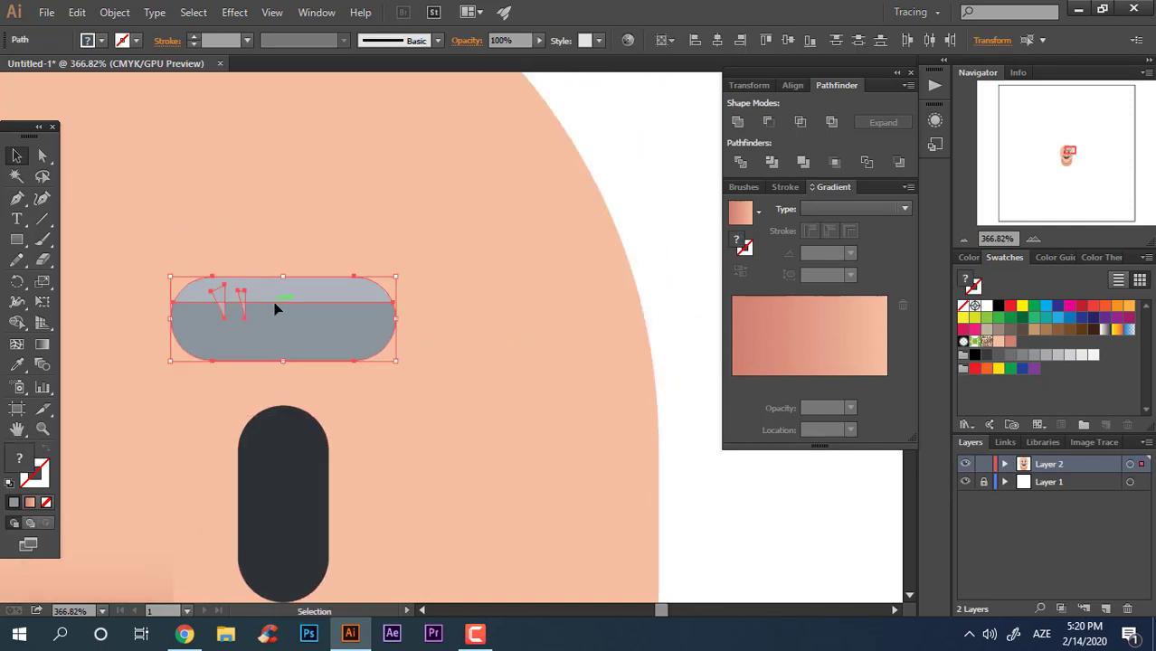
pyautogui.rightClick(276, 307)
pyautogui.click(357, 385)
pyautogui.click(786, 512)
# Step: Duplicate the eyebrow onto the left side as a vertically reflected copy, placed slightly lower
pyautogui.press('z')
pyautogui.moveTo(670, 432); pyautogui.dragTo(397, 238)
pyautogui.press('space')
pyautogui.click(22, 154)
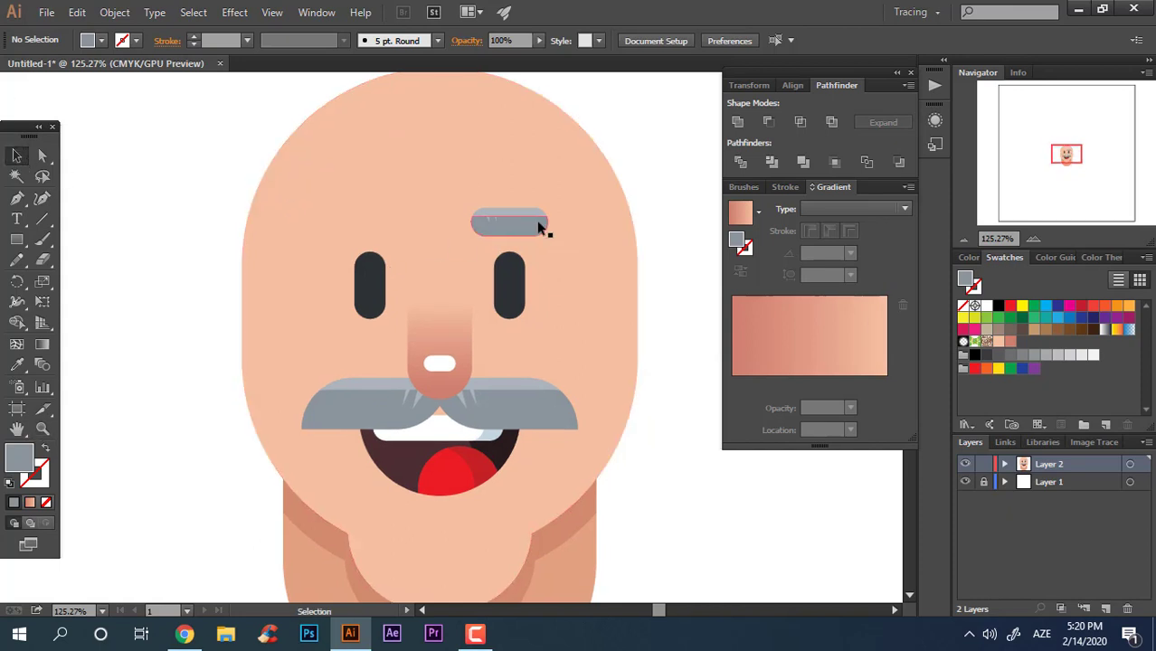
pyautogui.moveTo(535, 227); pyautogui.dragTo(388, 229)
pyautogui.rightClick(377, 240)
pyautogui.moveTo(473, 351)
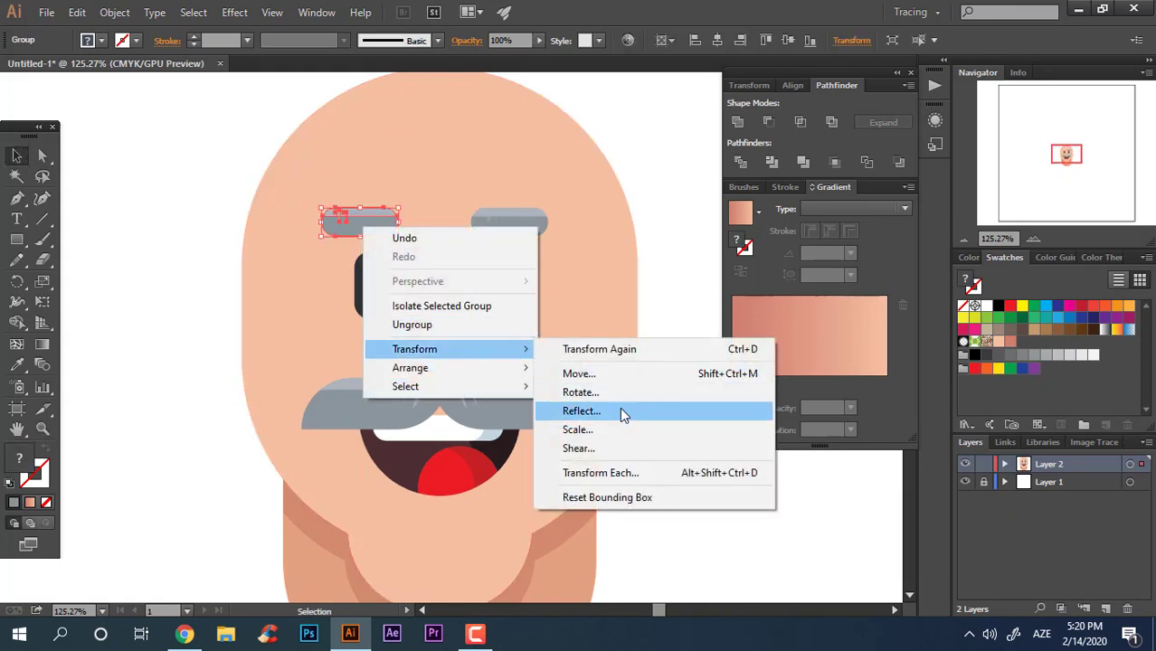
pyautogui.click(620, 407)
pyautogui.click(814, 417)
pyautogui.click(756, 535)
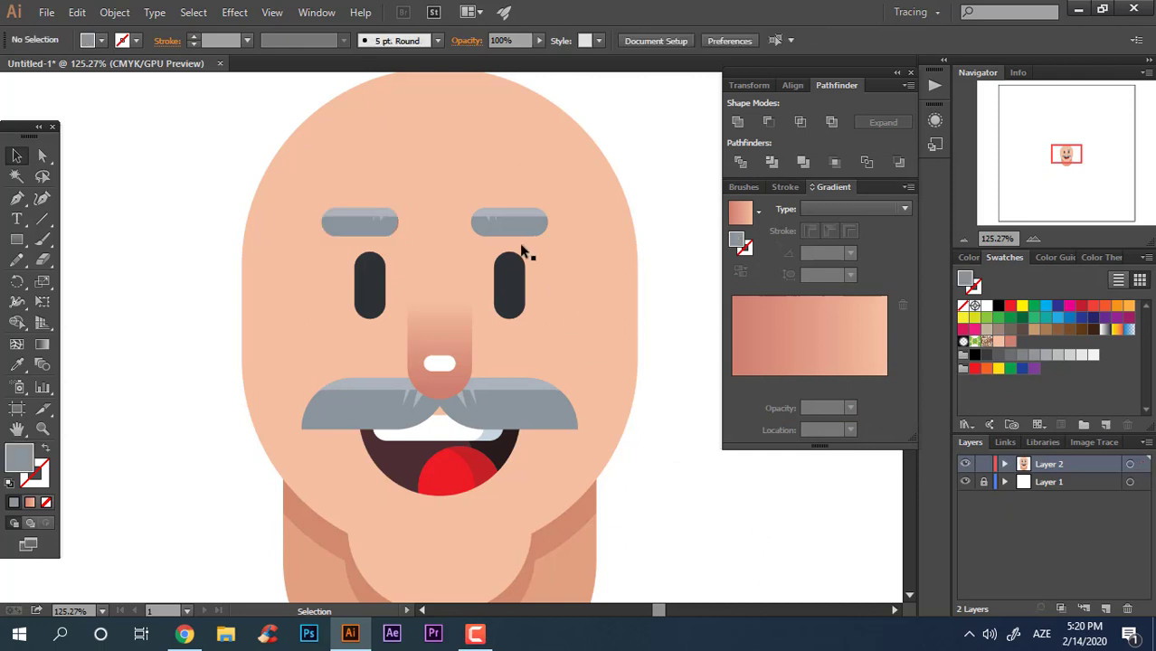
pyautogui.moveTo(392, 228); pyautogui.dragTo(392, 233)
pyautogui.click(644, 384)
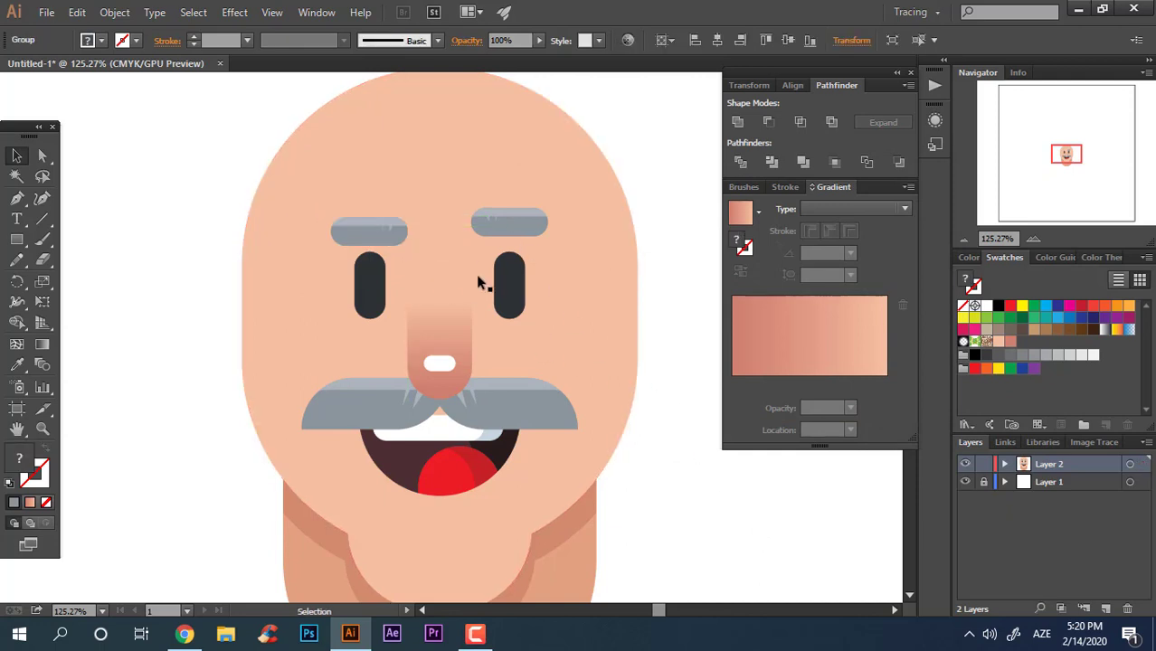
# Step: Select both eyebrows and nudge them slightly upward on the head
pyautogui.press('z')
pyautogui.moveTo(351, 165); pyautogui.dragTo(581, 287)
pyautogui.press('space')
pyautogui.moveTo(462, 284); pyautogui.dragTo(402, 276)
pyautogui.click(17, 155)
pyautogui.moveTo(346, 307); pyautogui.dragTo(318, 267)
pyautogui.press('z')
pyautogui.moveTo(422, 250); pyautogui.dragTo(170, 238)
pyautogui.press('space')
pyautogui.moveTo(455, 338); pyautogui.dragTo(417, 291)
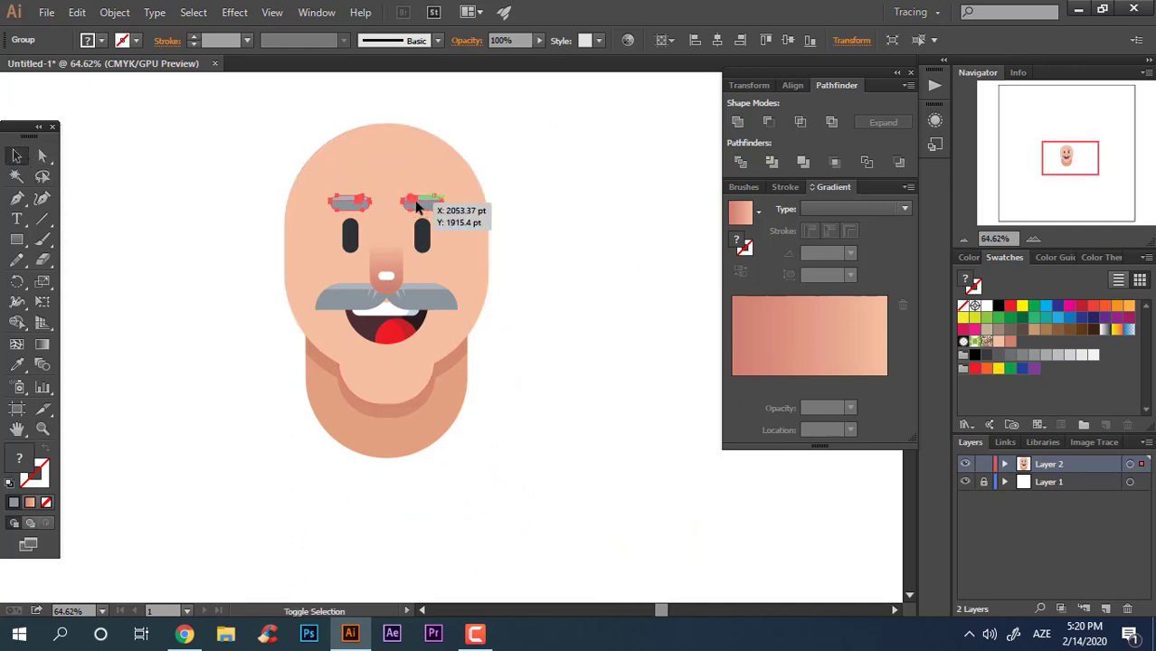
pyautogui.moveTo(417, 207); pyautogui.dragTo(418, 202)
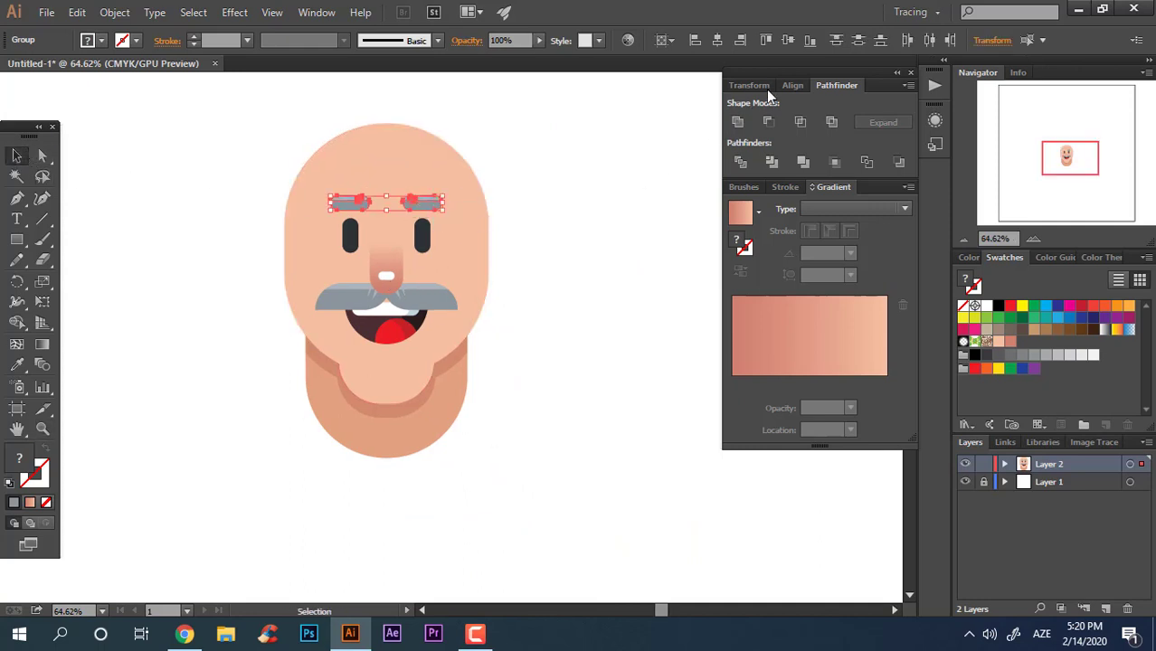
pyautogui.click(654, 40)
pyautogui.click(724, 61)
pyautogui.rightClick(424, 205)
pyautogui.click(457, 282)
pyautogui.click(530, 329)
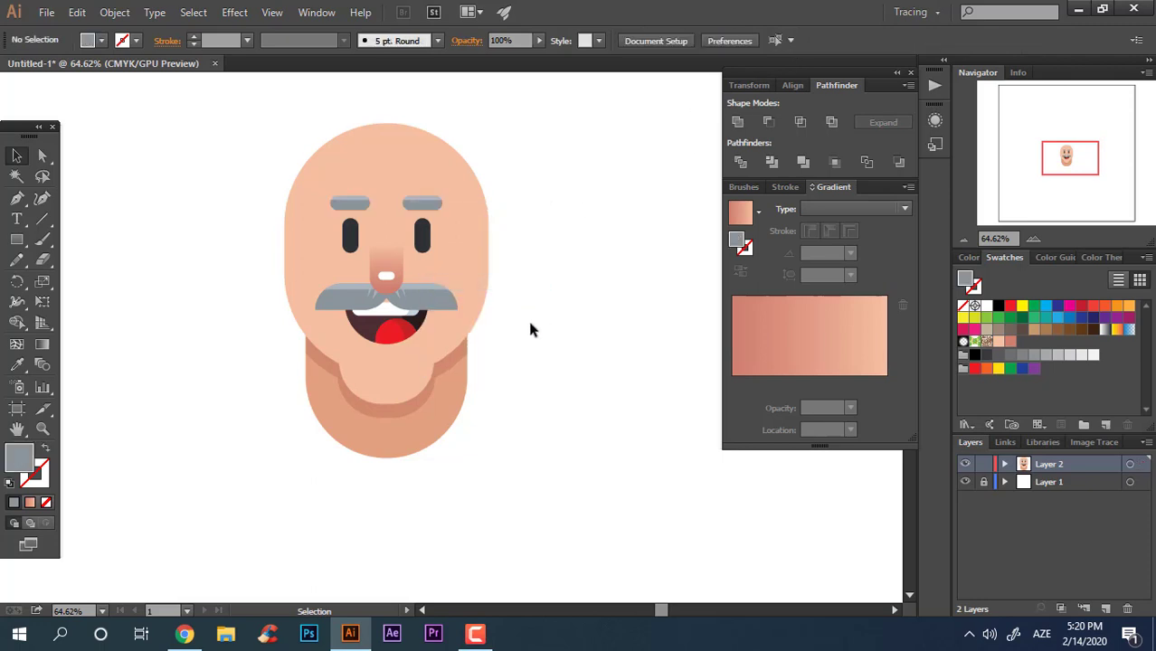
# Step: Draw a rectangle covering the lower half of the left eyebrow
pyautogui.click(423, 227)
pyautogui.click(580, 319)
pyautogui.hotkey('ctrl', 'space')
pyautogui.moveTo(479, 244); pyautogui.dragTo(452, 352)
pyautogui.moveTo(466, 141); pyautogui.dragTo(511, 239)
pyautogui.hotkey('ctrl', 'space')
pyautogui.moveTo(423, 199); pyautogui.dragTo(614, 334)
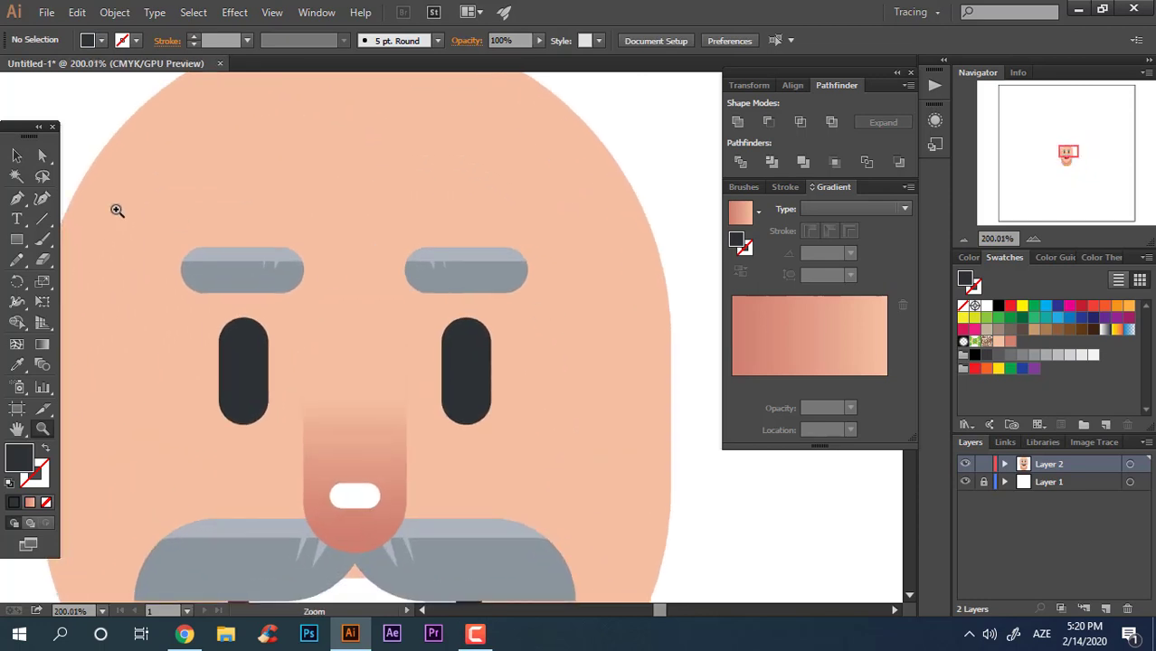
pyautogui.click(18, 240)
pyautogui.moveTo(181, 263); pyautogui.dragTo(304, 319)
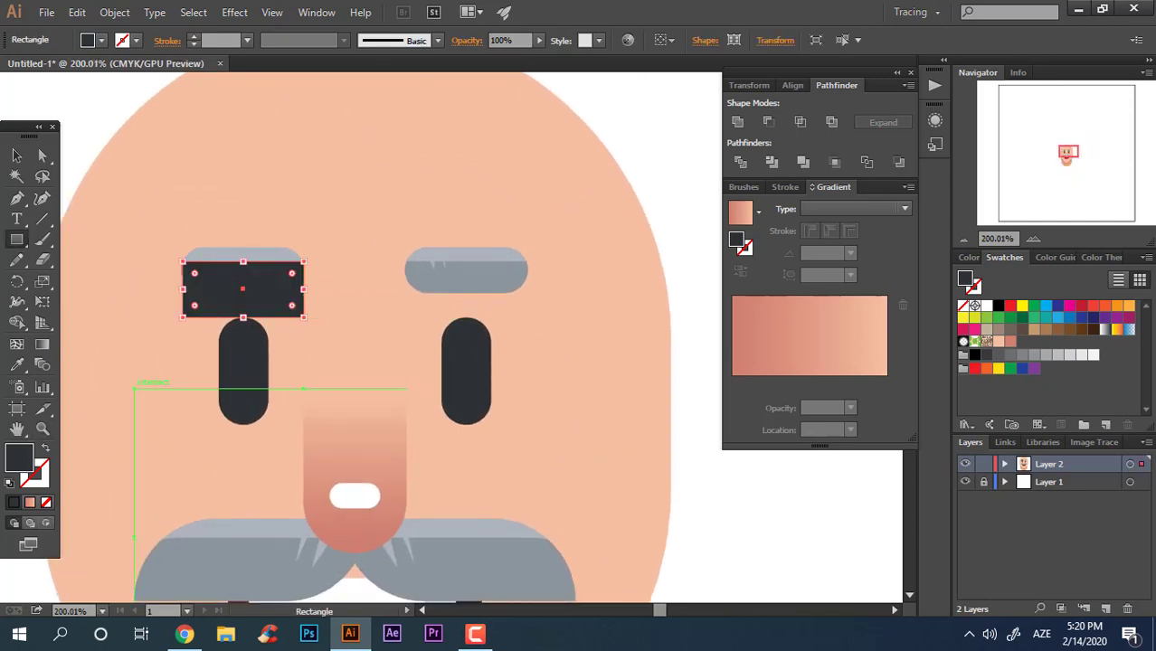
# Step: Fill the new rectangle with a darker skin tone using the Eyedropper
pyautogui.click(43, 429)
pyautogui.moveTo(282, 357); pyautogui.dragTo(54, 405)
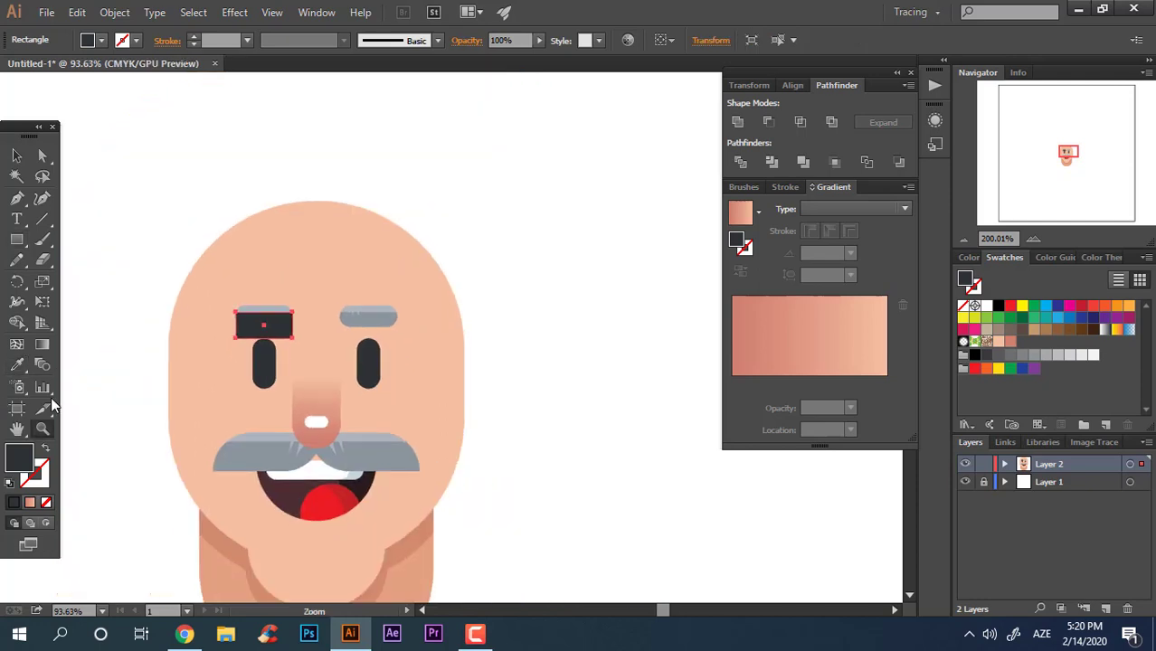
pyautogui.click(17, 364)
pyautogui.click(262, 345)
# Step: Send the skin-toned rectangle one level backward, behind the left eyebrow
pyautogui.press('z')
pyautogui.moveTo(262, 346); pyautogui.dragTo(539, 449)
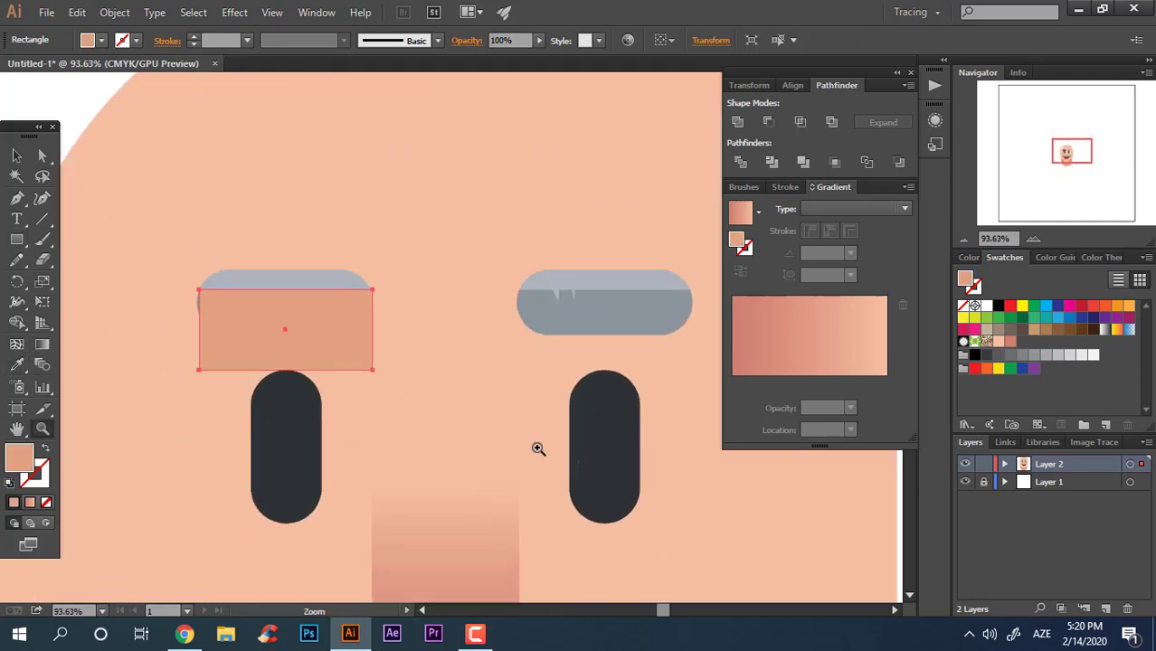
pyautogui.moveTo(169, 270); pyautogui.dragTo(245, 284)
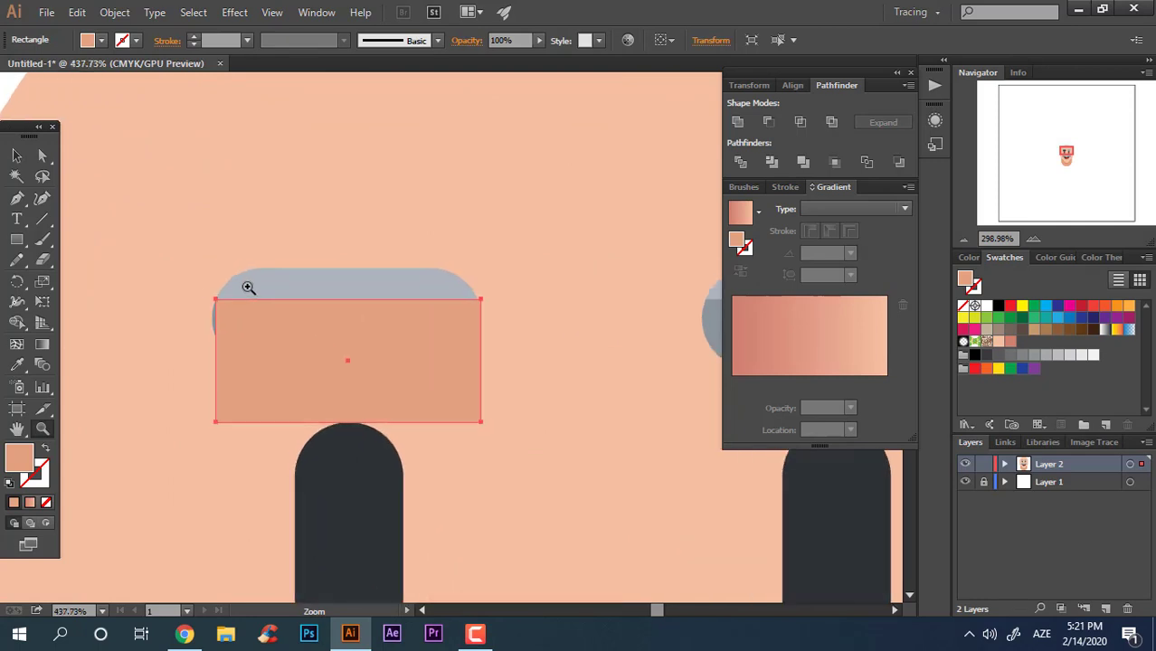
pyautogui.click(17, 155)
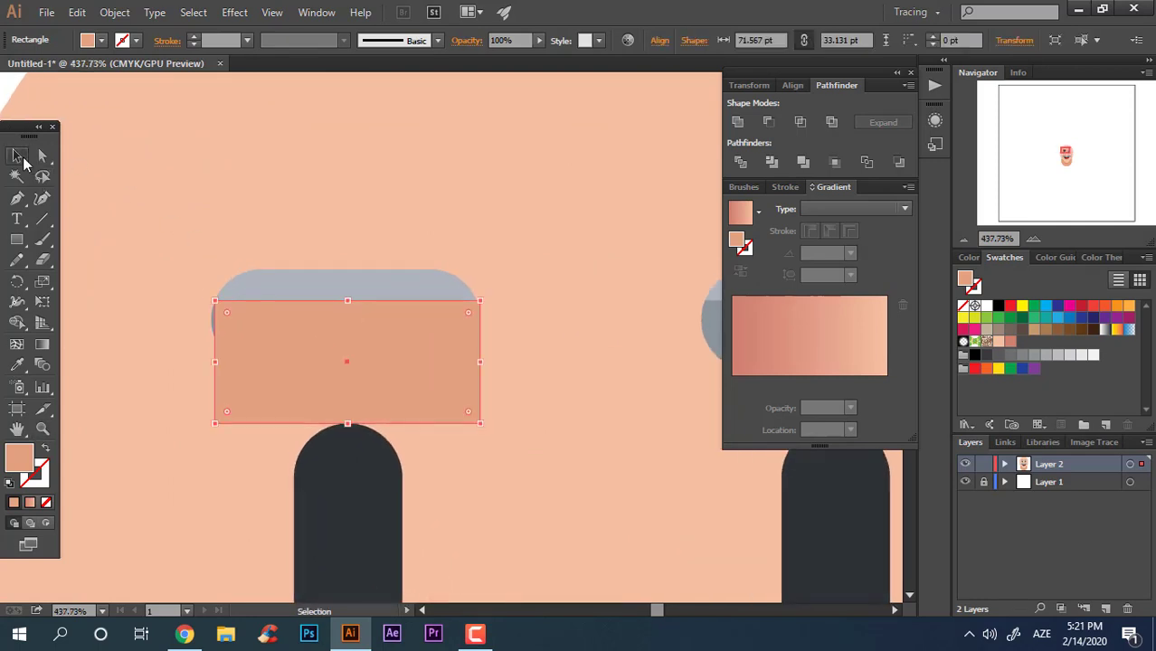
pyautogui.hotkey('ctrl', '[')
pyautogui.press('z')
pyautogui.click(358, 393)
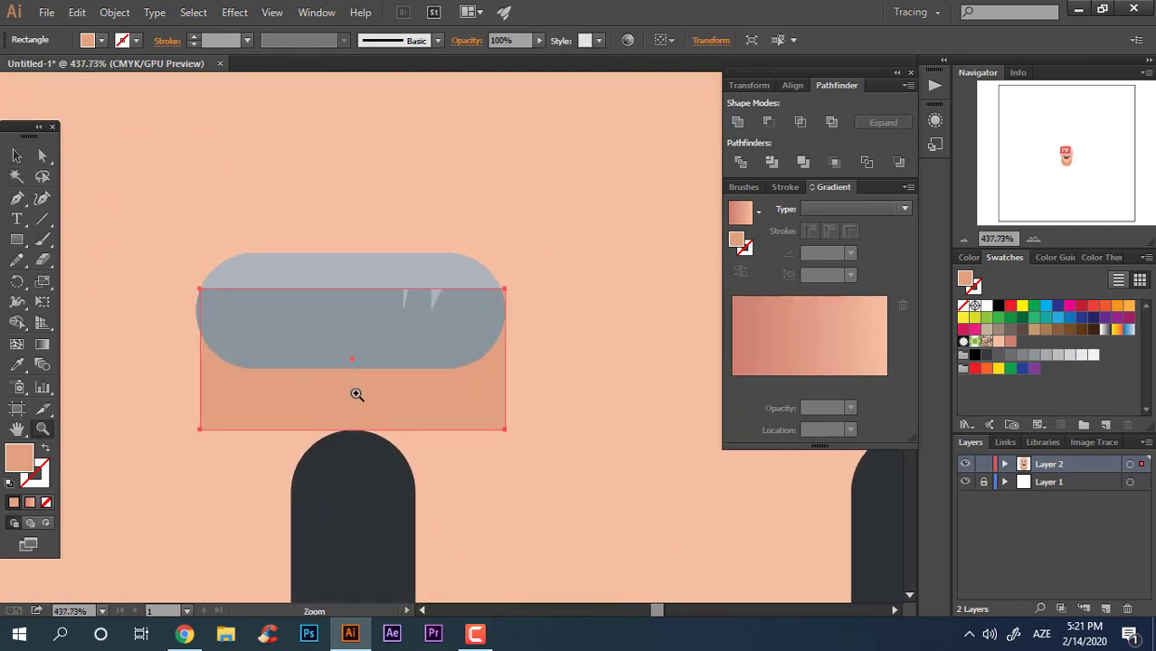
# Step: Shorten the rectangle so its bottom edge sits just below the eyebrow
pyautogui.moveTo(302, 341); pyautogui.dragTo(235, 383)
pyautogui.click(16, 155)
pyautogui.moveTo(168, 338); pyautogui.dragTo(161, 337)
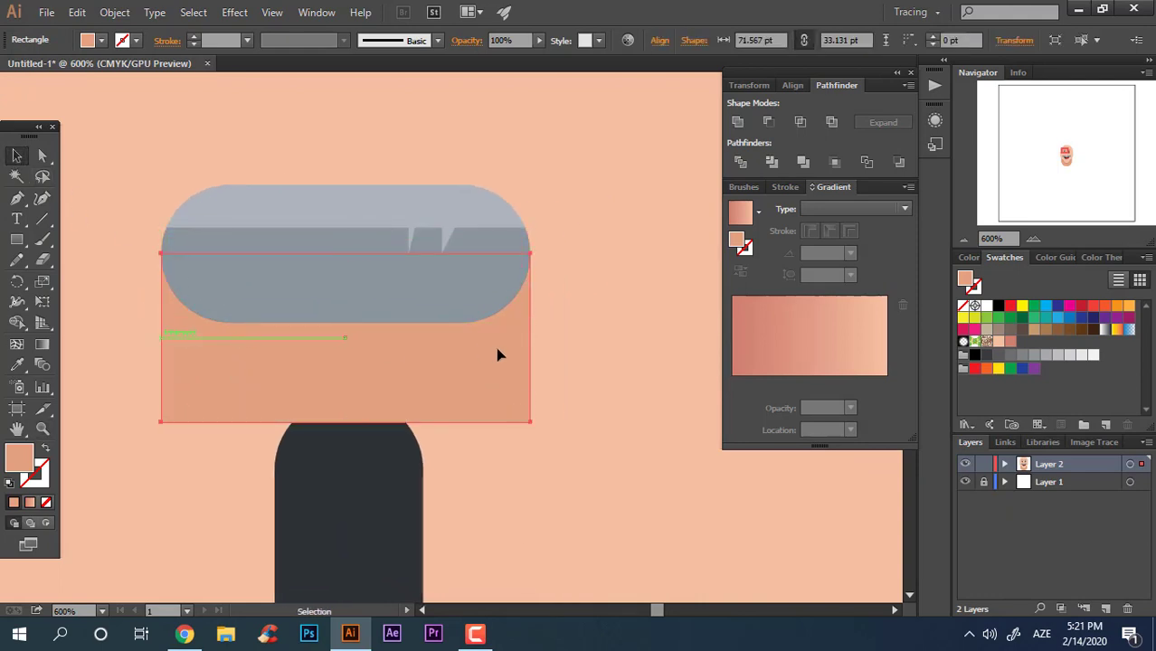
pyautogui.moveTo(349, 423); pyautogui.dragTo(348, 366)
# Step: Round the rectangle's two bottom corners with the corner widget
pyautogui.click(42, 161)
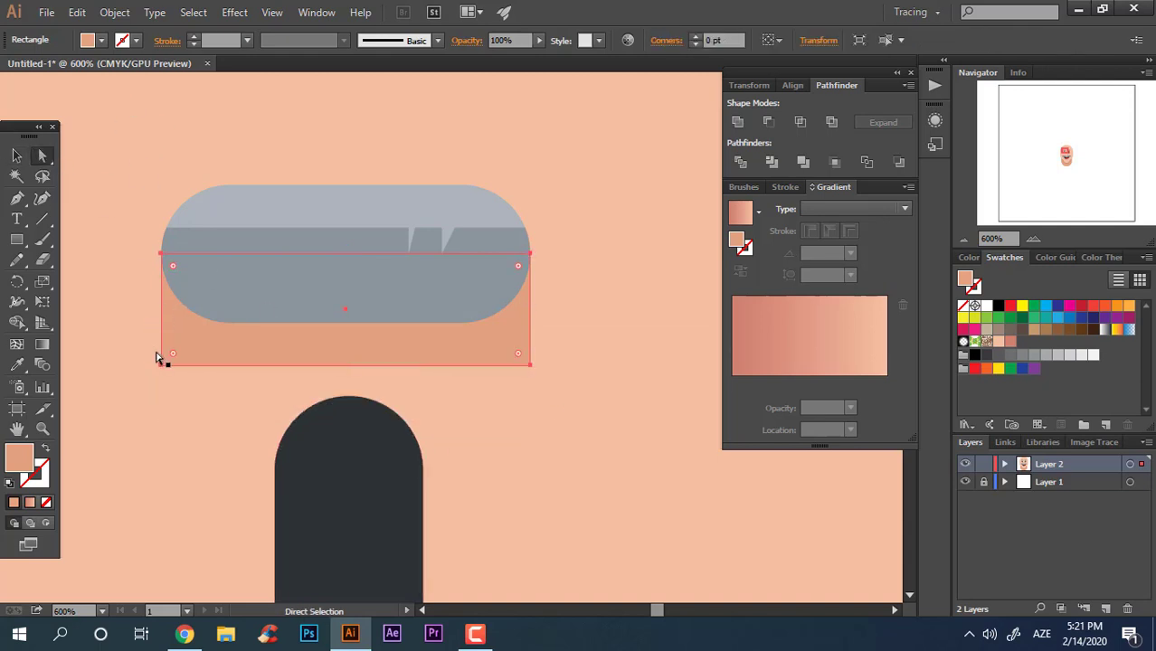
pyautogui.click(160, 365)
pyautogui.keyDown('shift'); pyautogui.click(530, 367); pyautogui.keyUp('shift')
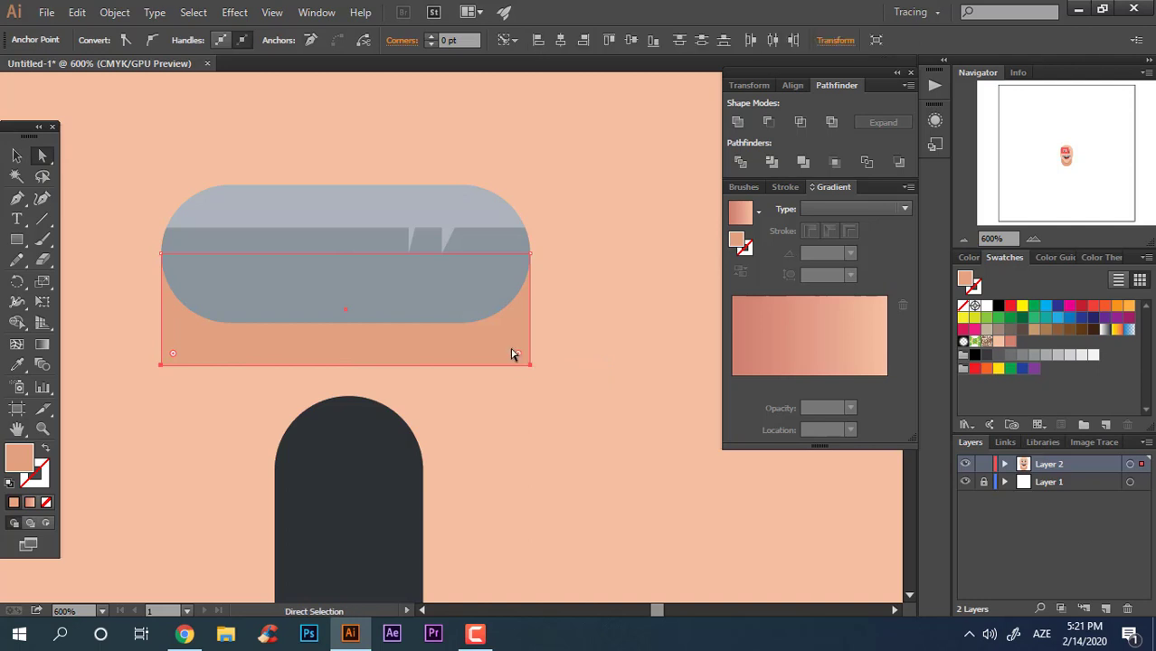
pyautogui.moveTo(518, 354); pyautogui.dragTo(418, 191)
# Step: Duplicate the rounded skin-toned rectangle onto the right eyebrow
pyautogui.press('z')
pyautogui.moveTo(365, 172); pyautogui.dragTo(54, 187)
pyautogui.moveTo(417, 334); pyautogui.dragTo(348, 335)
pyautogui.click(18, 157)
pyautogui.click(228, 255)
pyautogui.press('z')
pyautogui.moveTo(323, 233); pyautogui.dragTo(405, 279)
pyautogui.click(16, 157)
pyautogui.moveTo(300, 193); pyautogui.dragTo(449, 237)
pyautogui.click(645, 455)
# Step: Select the left eyebrow together with its skin-toned rectangle and apply Pathfinder Unite
pyautogui.press('z')
pyautogui.moveTo(554, 260); pyautogui.dragTo(473, 296)
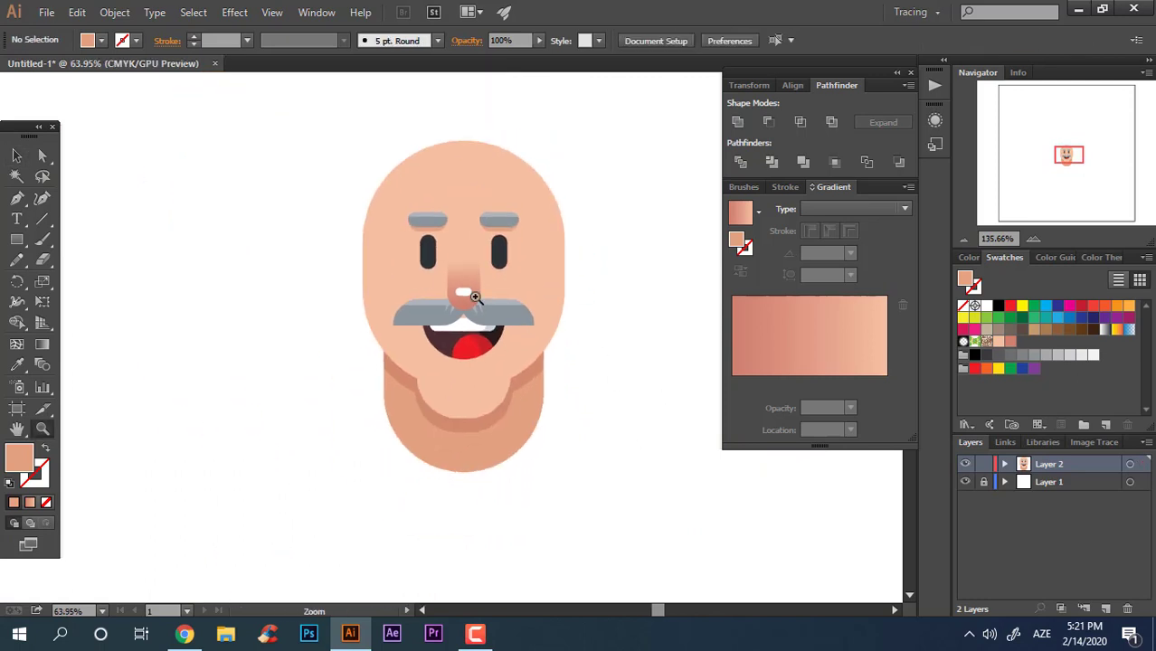
pyautogui.moveTo(519, 217); pyautogui.dragTo(636, 321)
pyautogui.moveTo(543, 317); pyautogui.dragTo(555, 410)
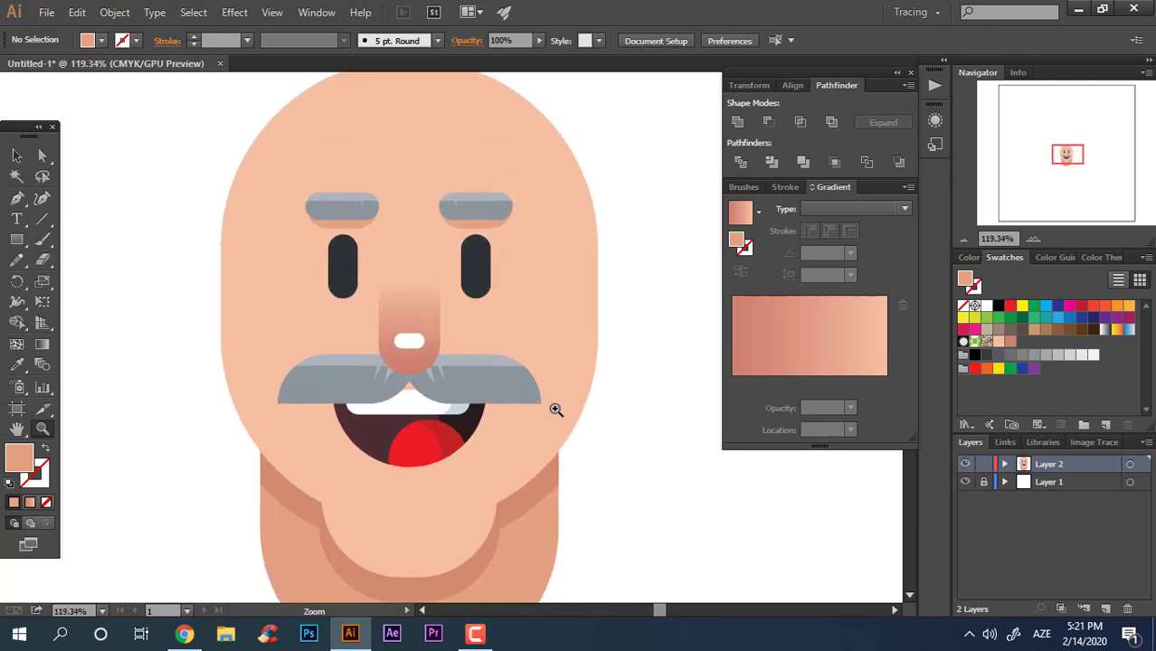
pyautogui.moveTo(458, 484); pyautogui.dragTo(438, 436)
pyautogui.click(16, 155)
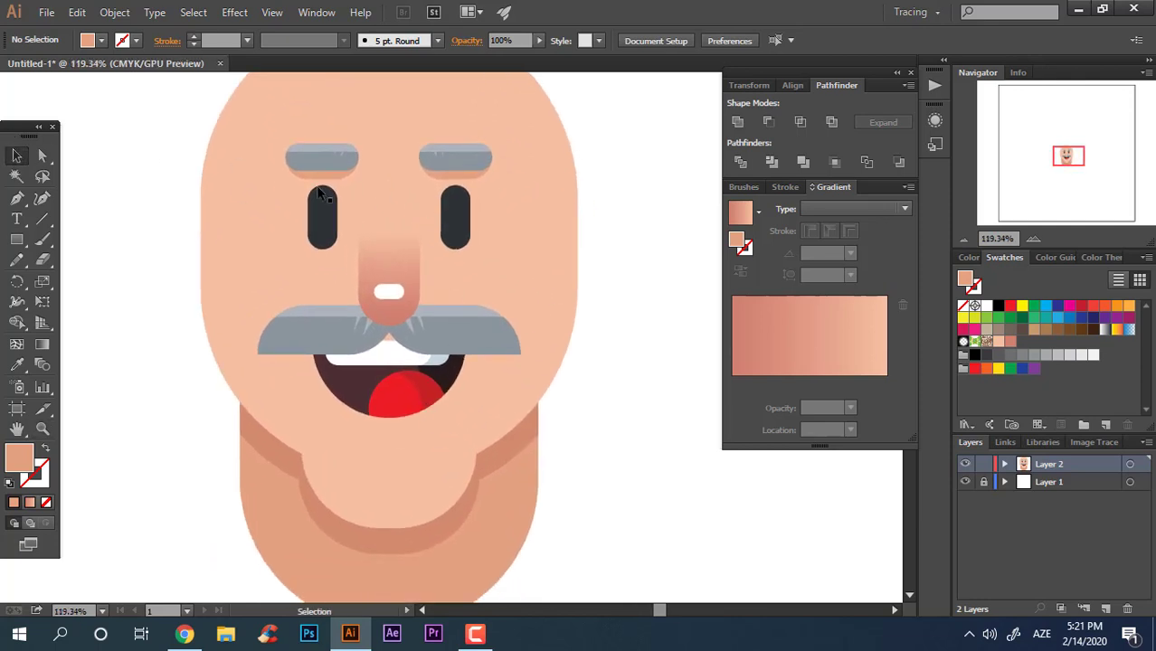
pyautogui.click(437, 180)
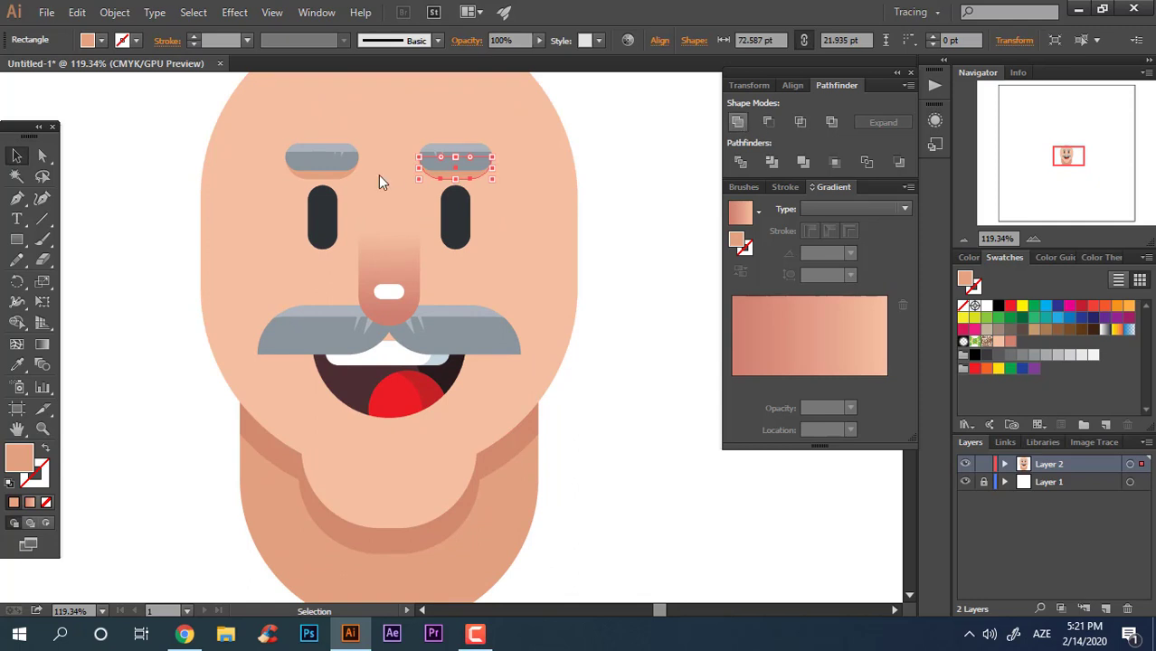
pyautogui.click(333, 177)
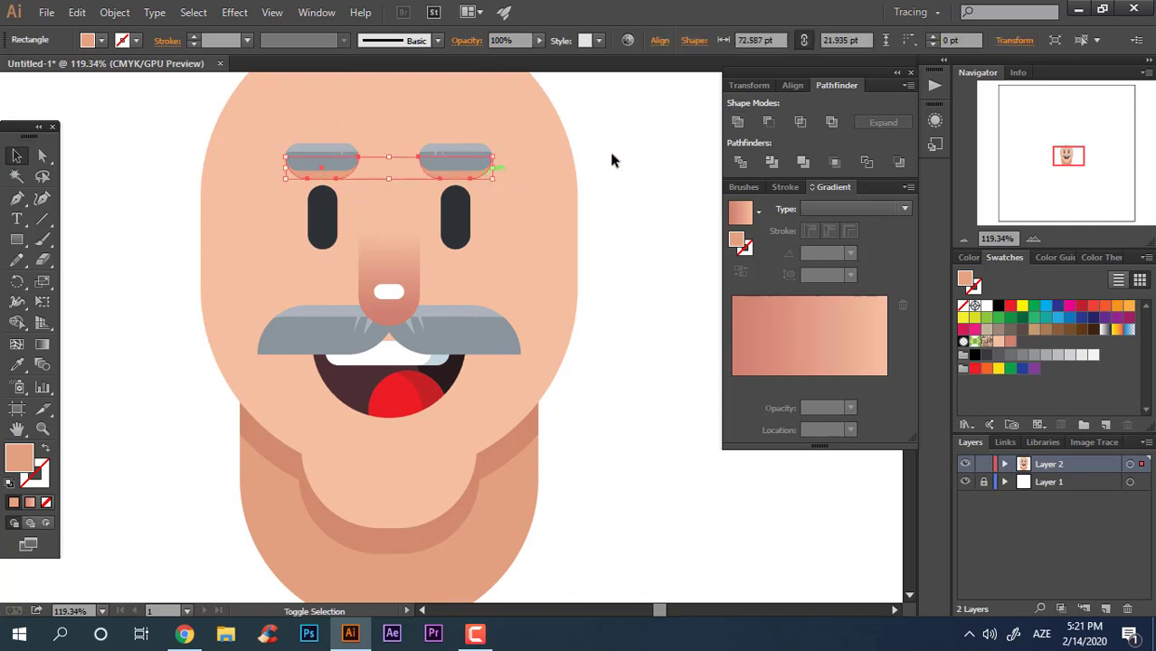
pyautogui.click(591, 248)
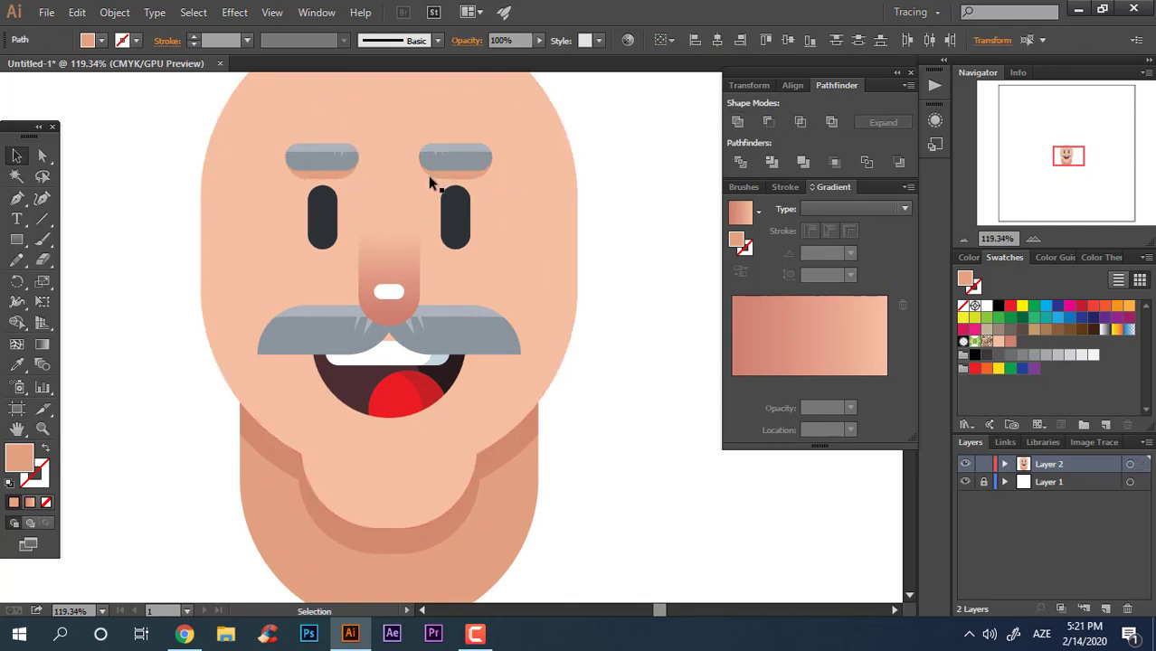
pyautogui.click(335, 171)
pyautogui.click(337, 182)
pyautogui.click(335, 177)
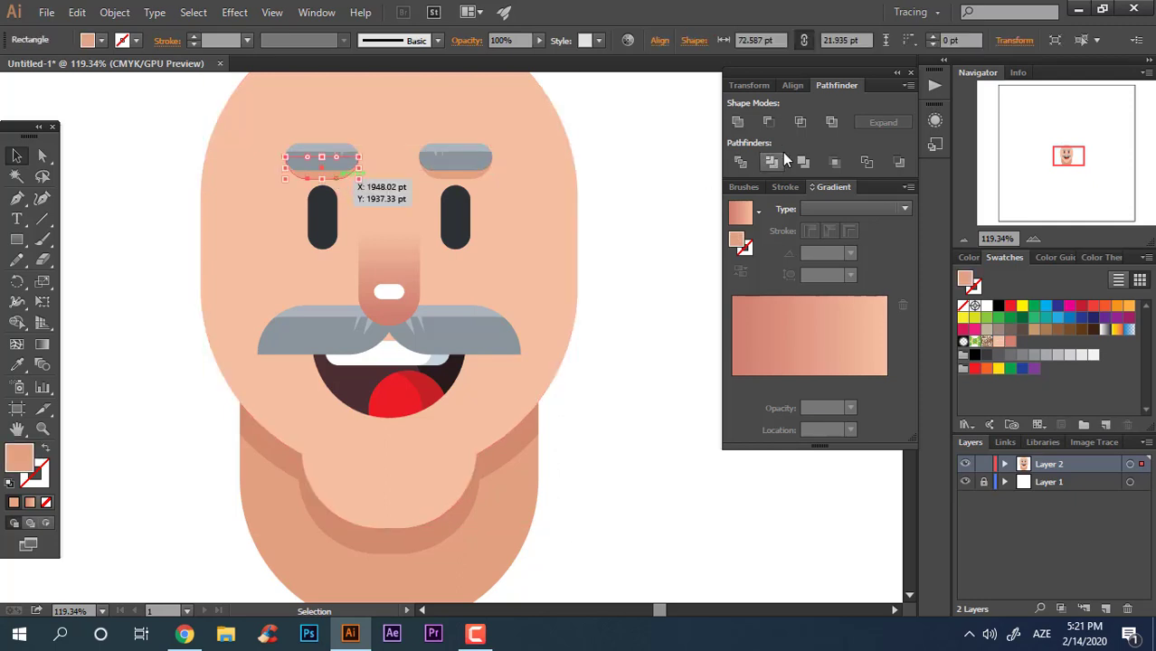
pyautogui.click(742, 123)
pyautogui.click(682, 261)
# Step: Draw a thin rectangle about 260 pt wide across the top of the mouth, just under the mustache
pyautogui.press('z')
pyautogui.moveTo(662, 265); pyautogui.dragTo(562, 281)
pyautogui.moveTo(562, 389); pyautogui.dragTo(648, 428)
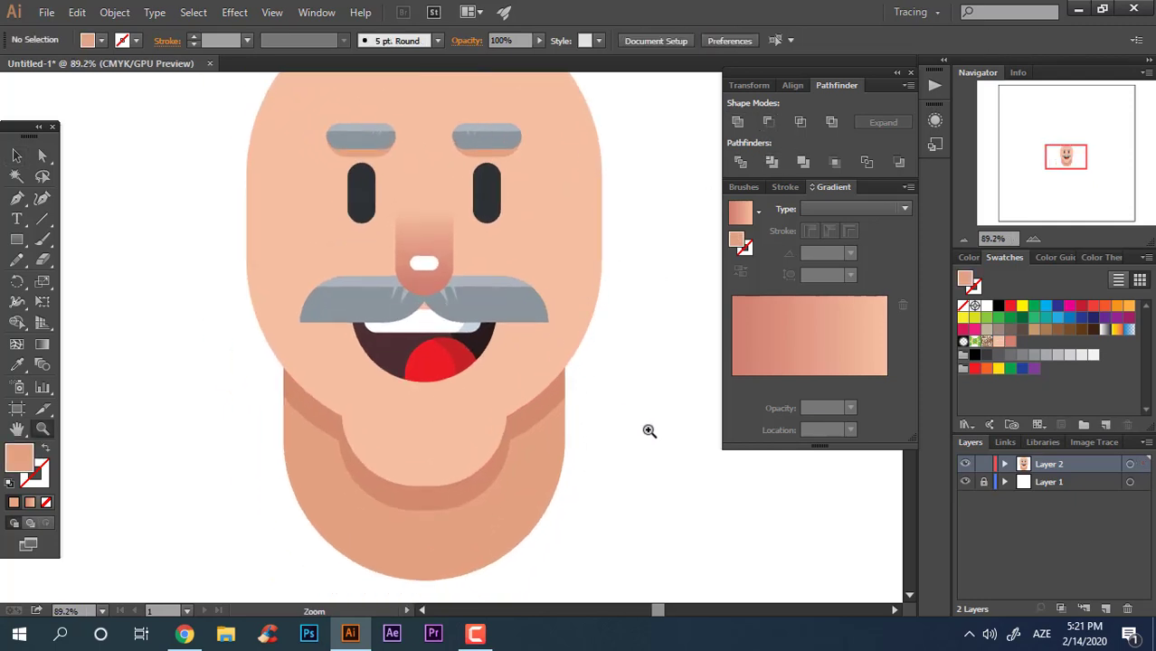
pyautogui.moveTo(383, 399); pyautogui.dragTo(443, 405)
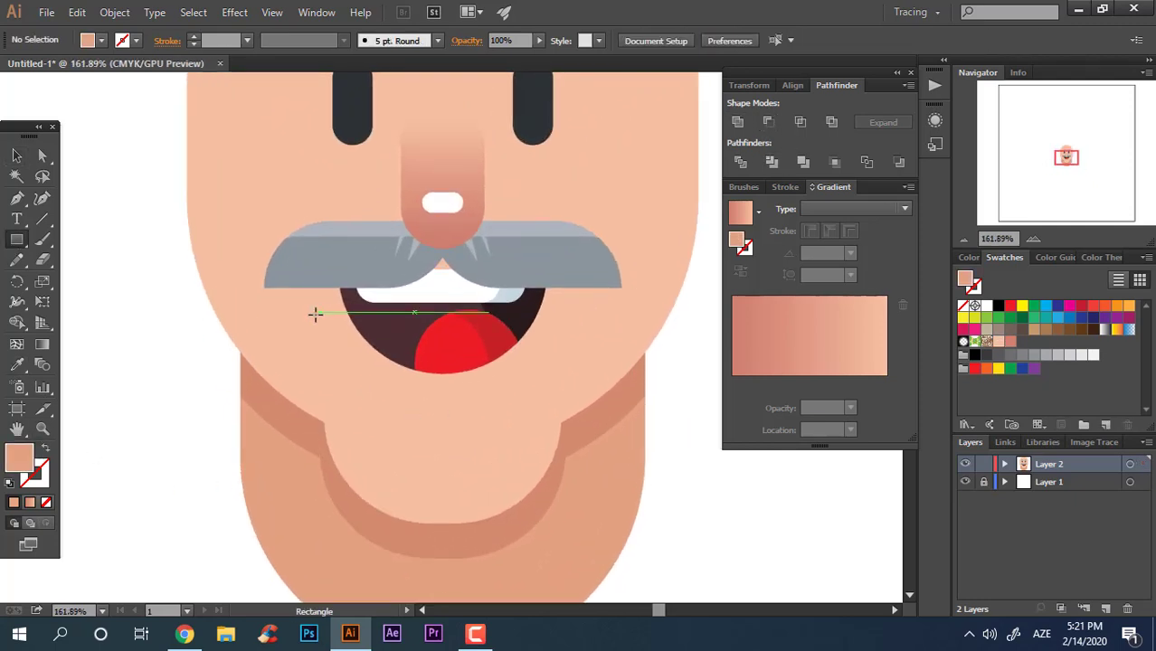
pyautogui.moveTo(263, 290); pyautogui.dragTo(621, 305)
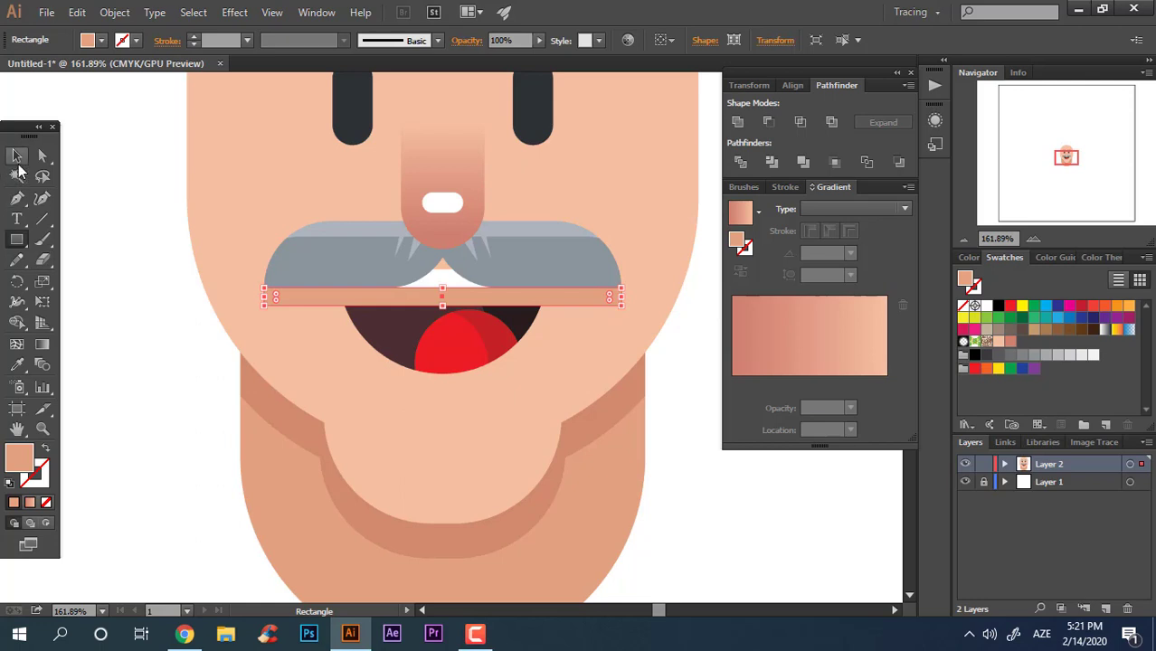
# Step: Send the mouth rectangle to the back, then bring it one level forward
pyautogui.click(17, 167)
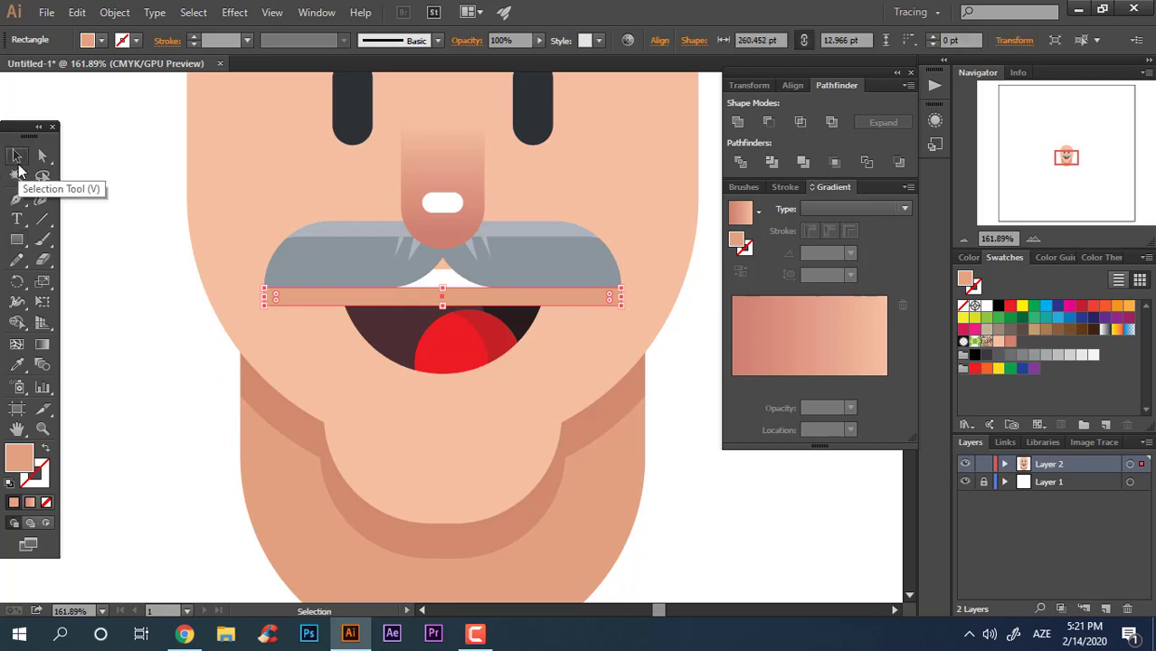
pyautogui.hotkey('ctrl', 'shift', '[')
pyautogui.hotkey('ctrl', ']')
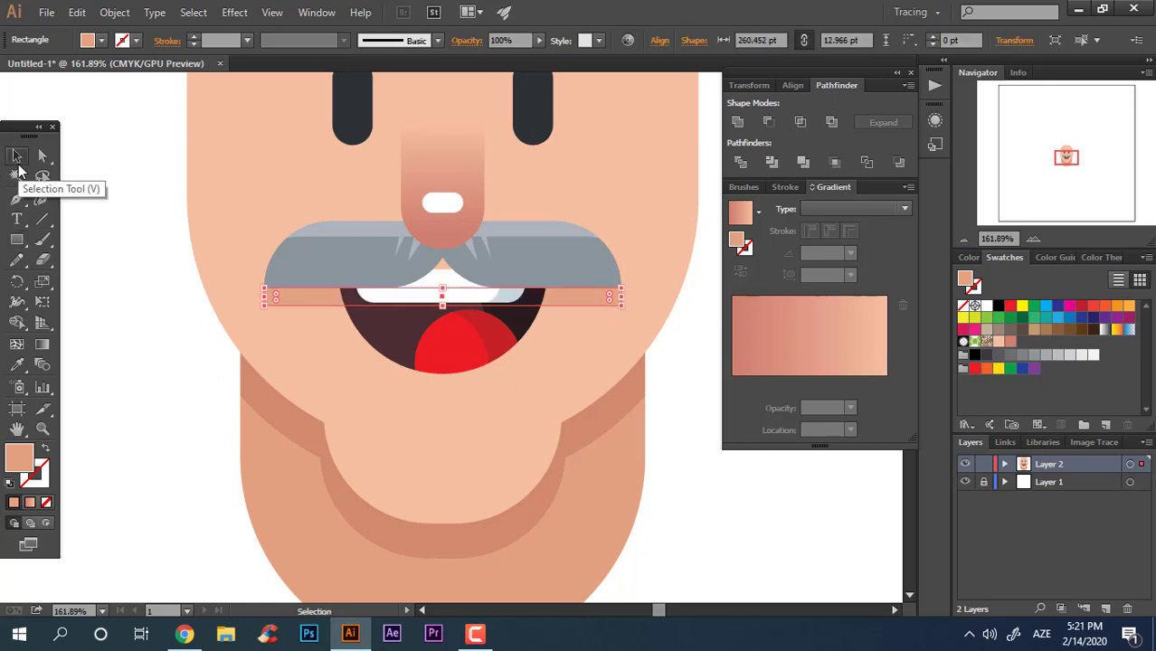
pyautogui.click(697, 586)
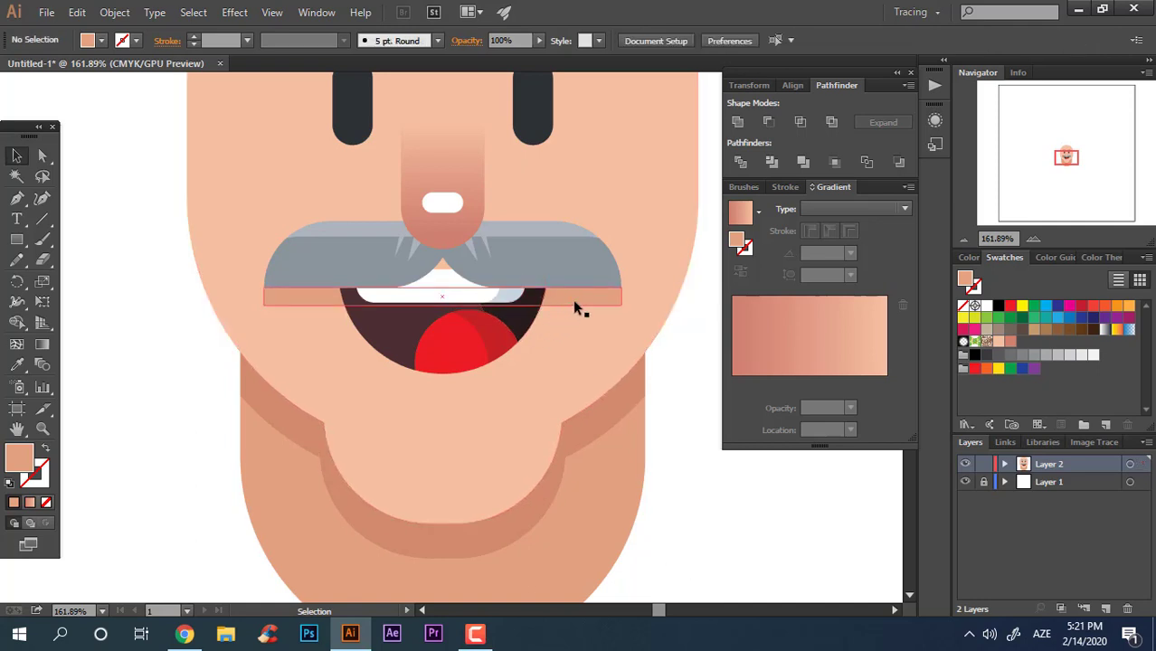
pyautogui.press('z')
pyautogui.moveTo(523, 372); pyautogui.dragTo(493, 450)
pyautogui.click(361, 363)
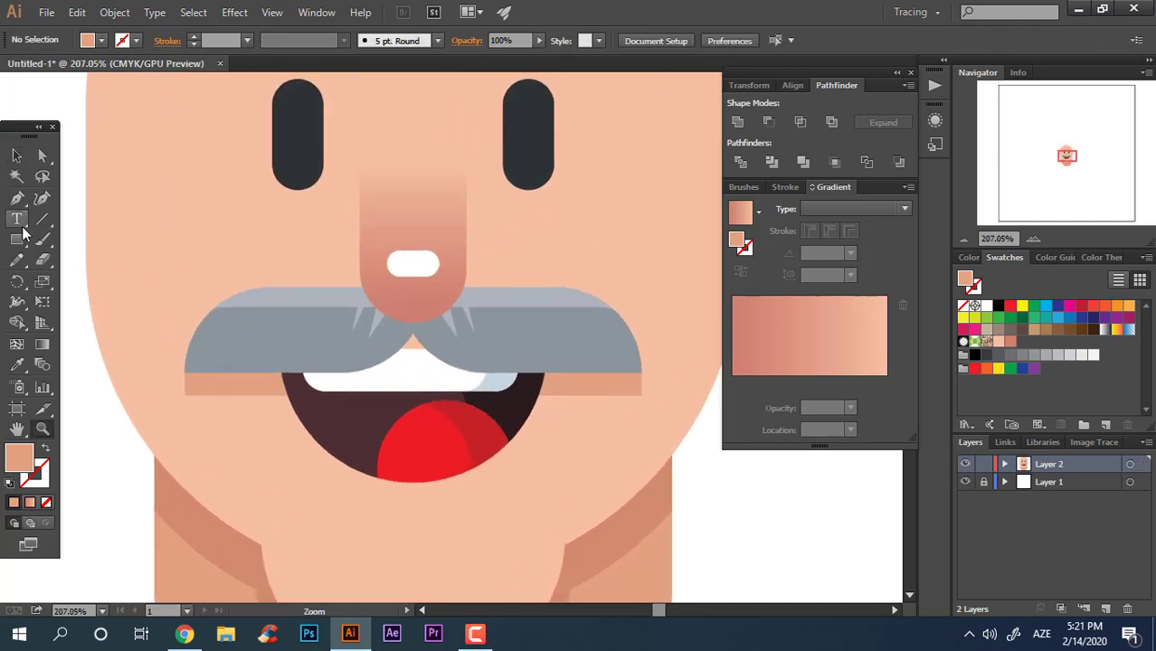
pyautogui.click(39, 159)
pyautogui.click(570, 394)
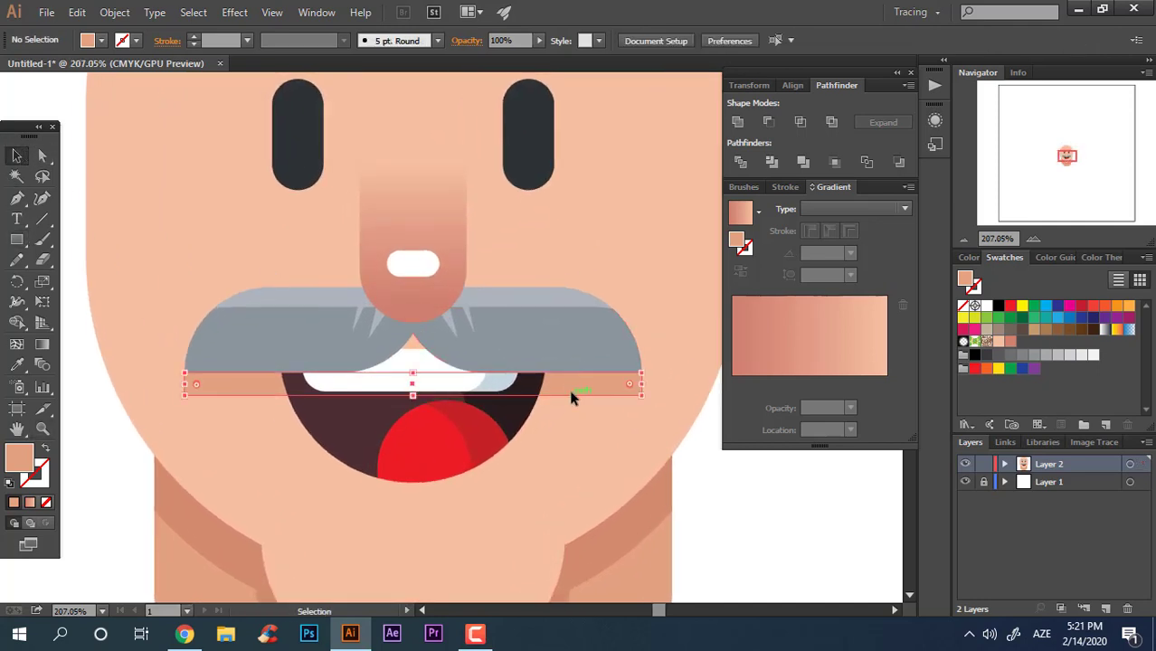
pyautogui.press('v')
pyautogui.moveTo(640, 387); pyautogui.dragTo(547, 339)
pyautogui.hotkey('ctrl', 'z')
pyautogui.moveTo(544, 385); pyautogui.dragTo(548, 345)
pyautogui.hotkey('ctrl', 'z')
pyautogui.click(790, 564)
# Step: Unite the mouth's shapes into one compound path and fill it with the skin tone sampled from the rectangle above
pyautogui.press('z')
pyautogui.moveTo(658, 497); pyautogui.dragTo(511, 445)
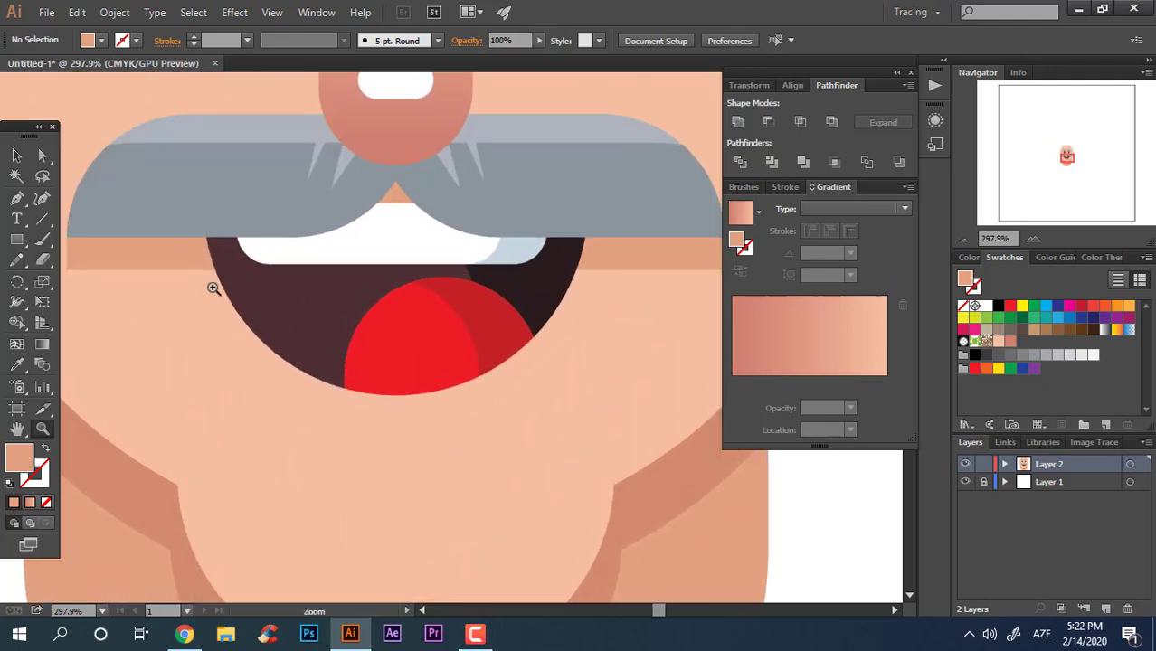
pyautogui.moveTo(319, 277); pyautogui.dragTo(187, 317)
pyautogui.moveTo(385, 427); pyautogui.dragTo(359, 465)
pyautogui.moveTo(354, 417); pyautogui.dragTo(390, 419)
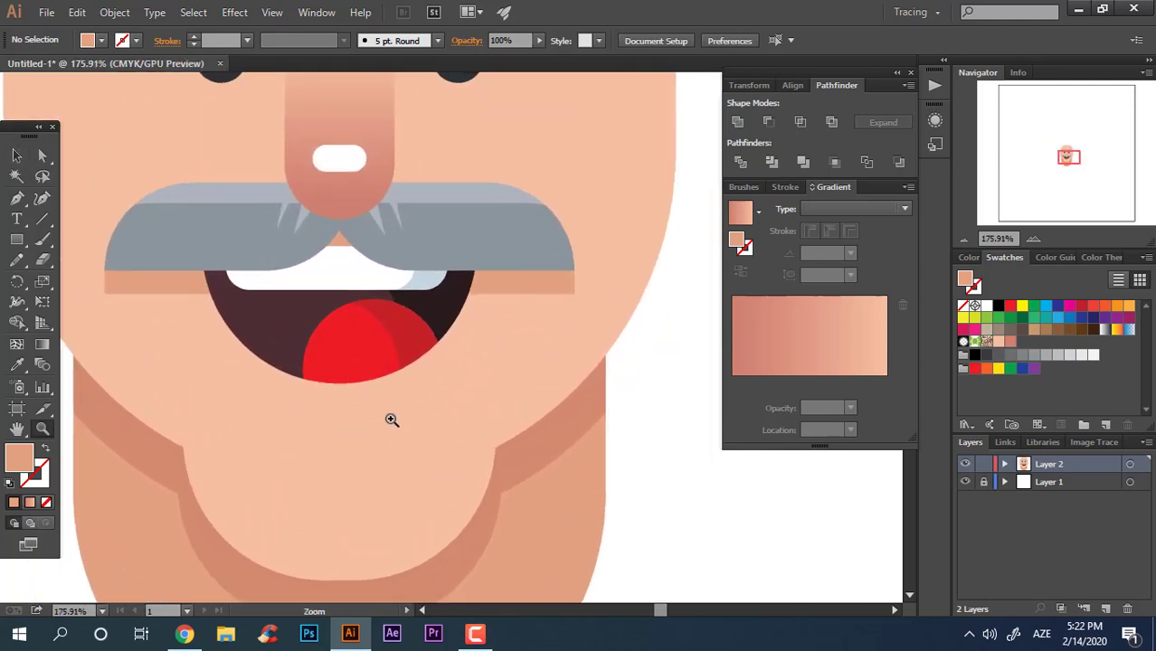
pyautogui.click(12, 159)
pyautogui.click(422, 360)
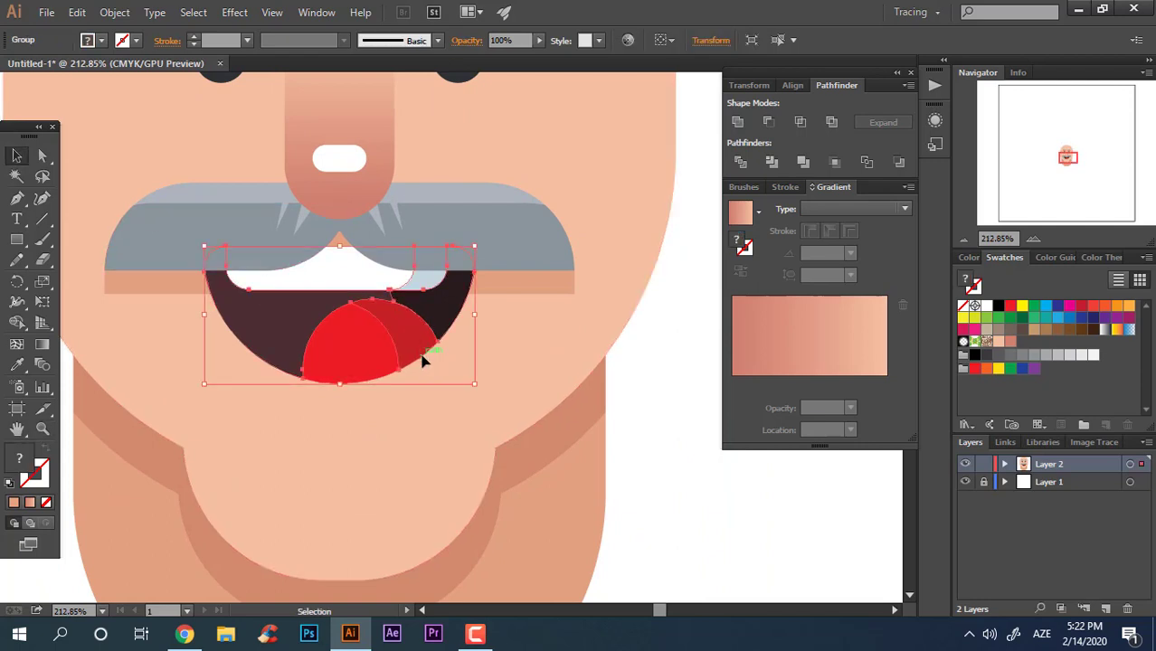
pyautogui.moveTo(416, 362); pyautogui.dragTo(438, 382)
pyautogui.click(738, 121)
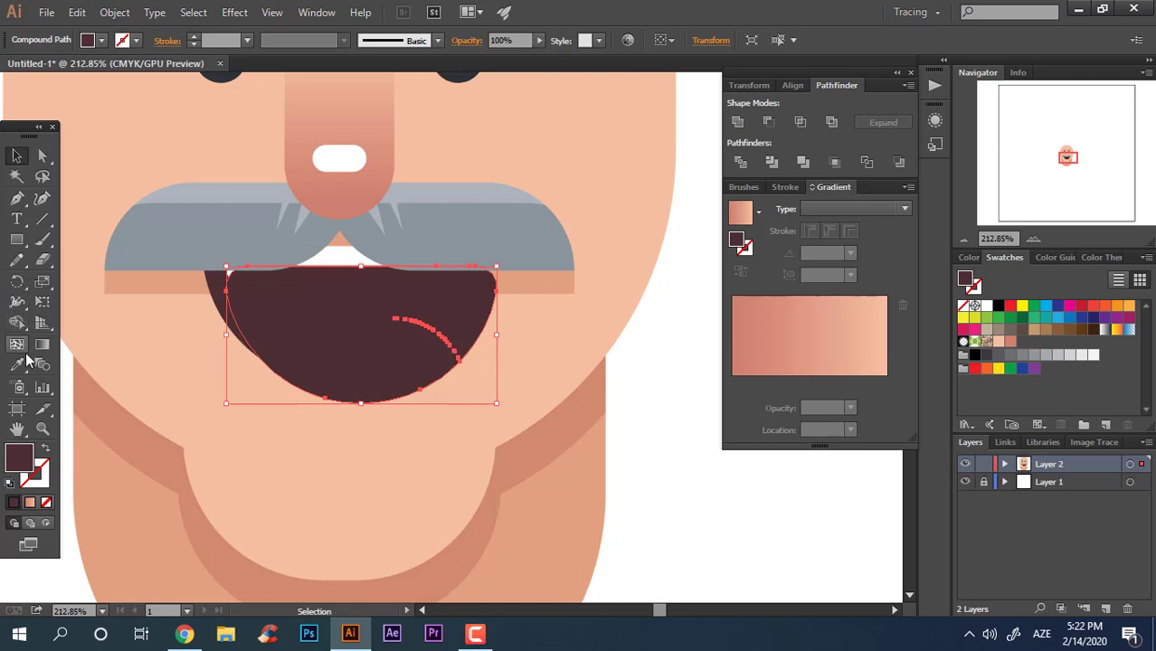
pyautogui.click(16, 364)
pyautogui.click(550, 277)
# Step: Shift the skin-toned mouth shape slightly and widen it to the right
pyautogui.click(16, 177)
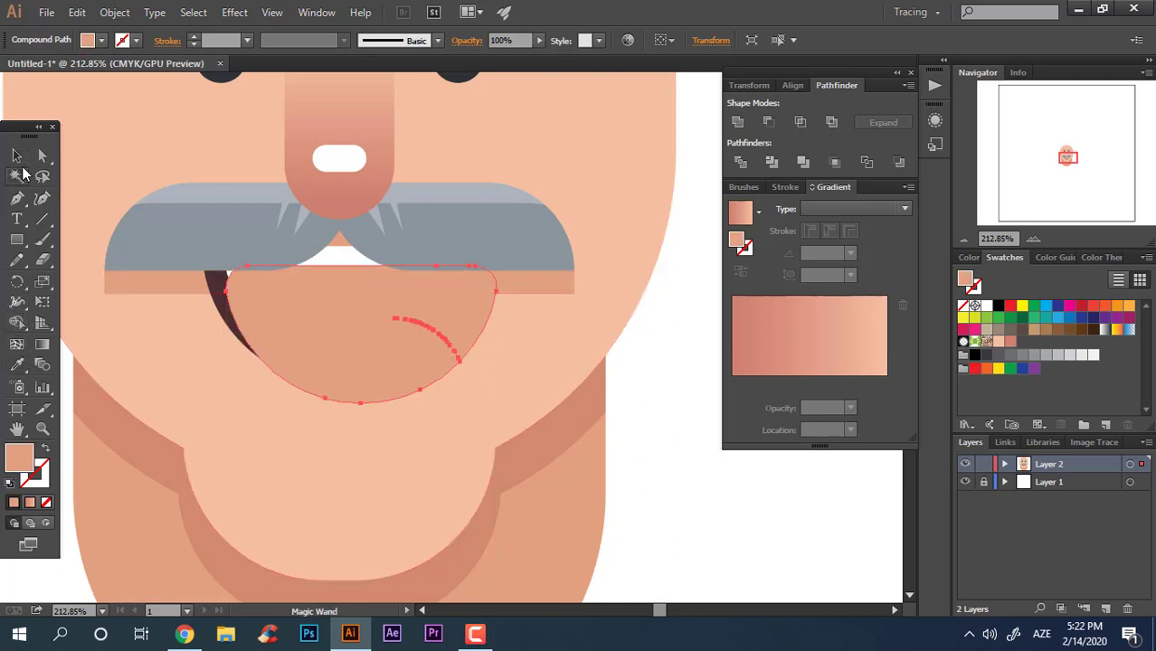
pyautogui.click(16, 156)
pyautogui.moveTo(433, 367); pyautogui.dragTo(424, 359)
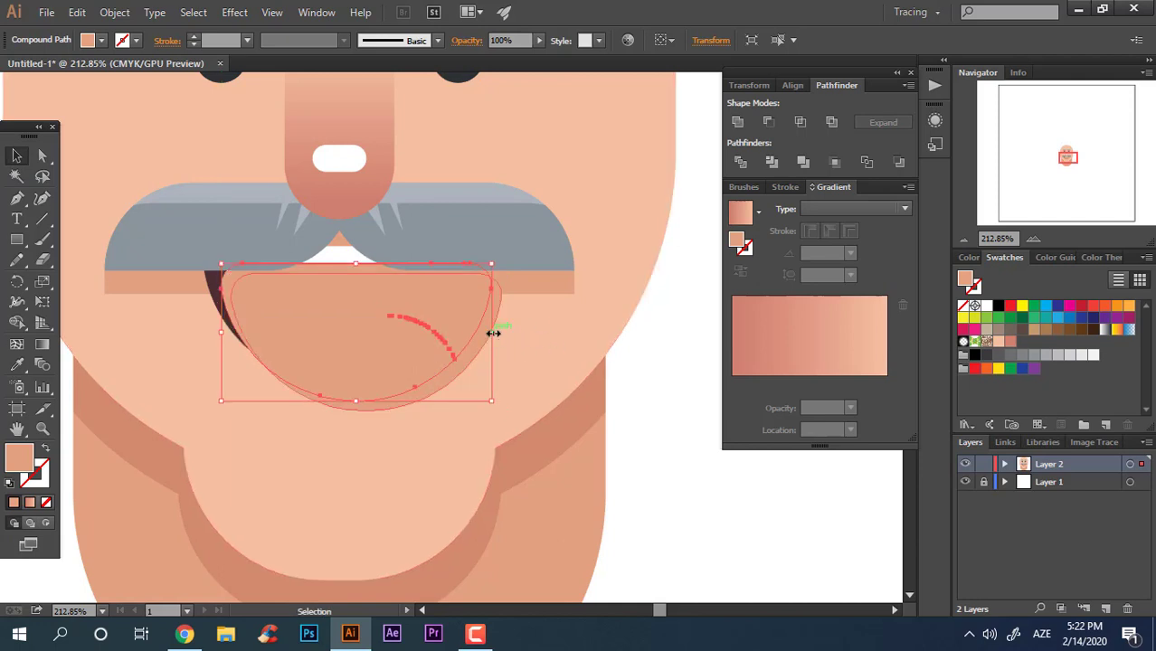
pyautogui.moveTo(492, 333); pyautogui.dragTo(513, 333)
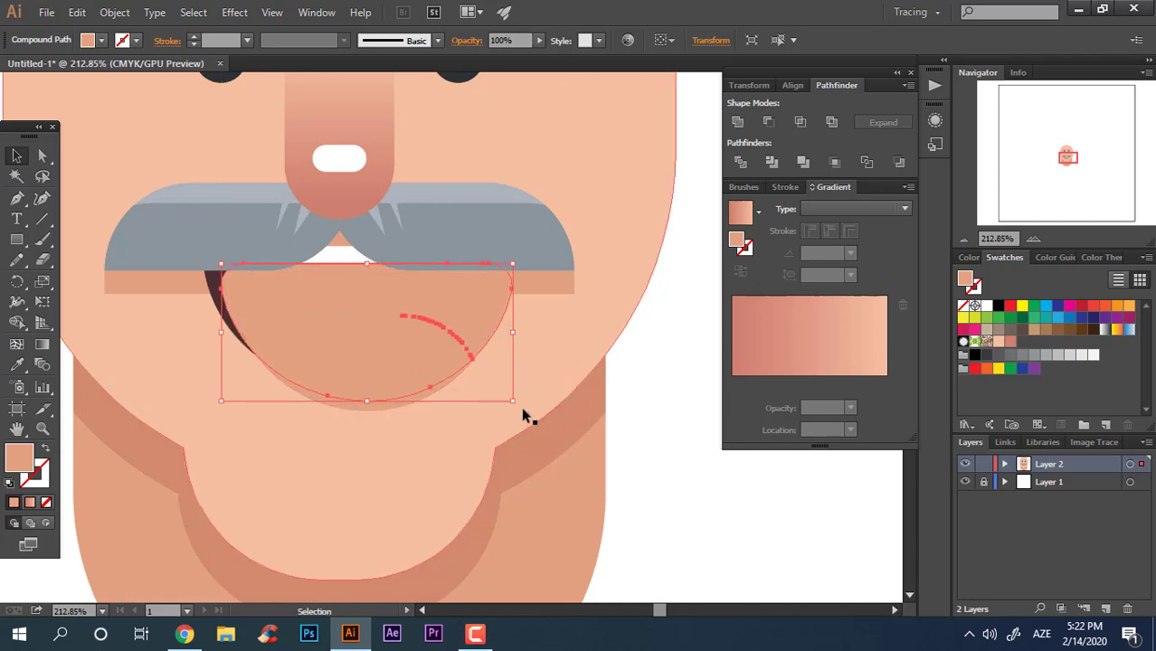
pyautogui.moveTo(518, 402)
pyautogui.mouseDown()
pyautogui.moveTo(523, 386)
pyautogui.moveTo(523, 399)
pyautogui.mouseUp()
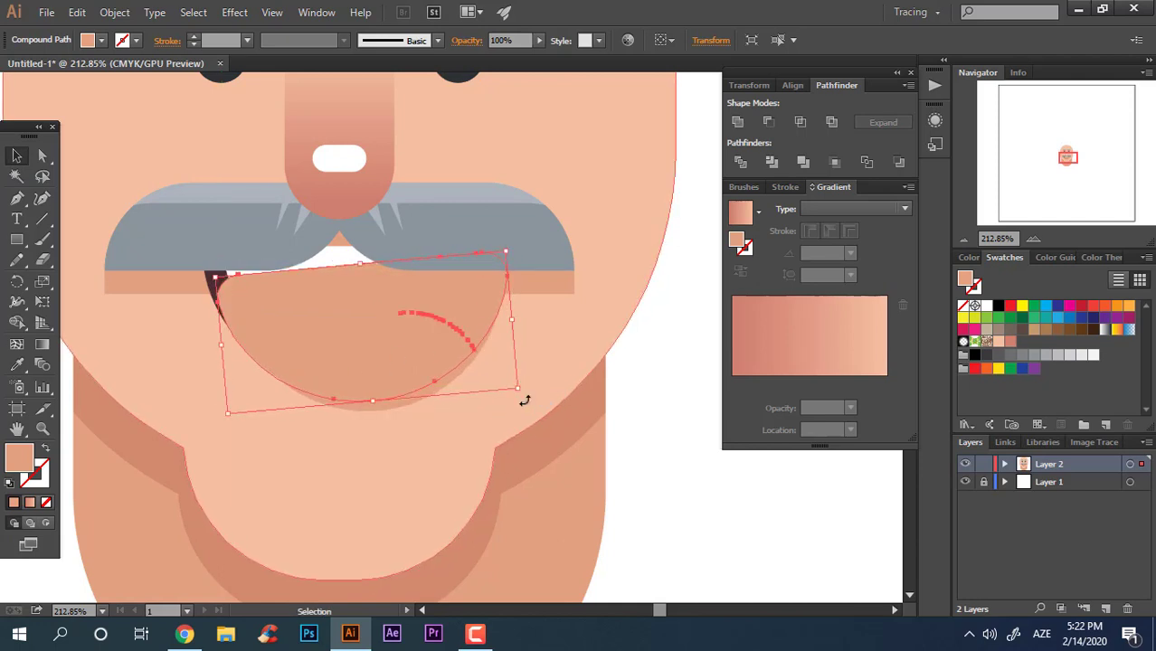
pyautogui.hotkey('ctrl', 'z')
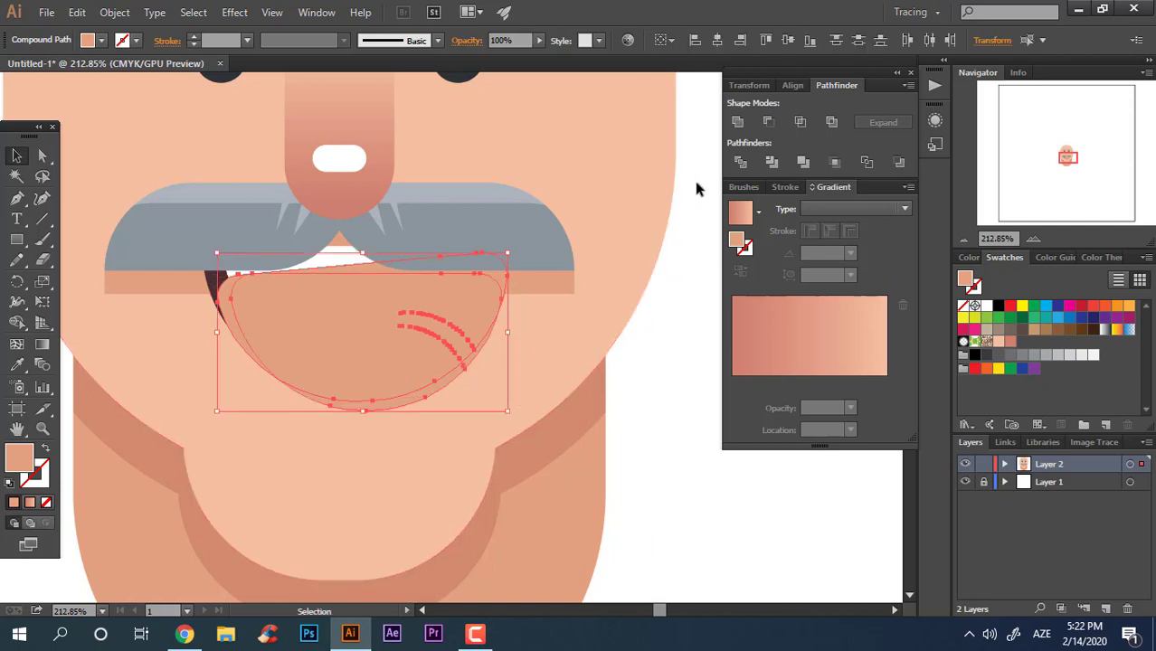
# Step: Split the overlapping shapes with Pathfinder Divide, ungroup them and delete the large inner piece under the mouth
pyautogui.click(741, 162)
pyautogui.rightClick(418, 322)
pyautogui.click(478, 437)
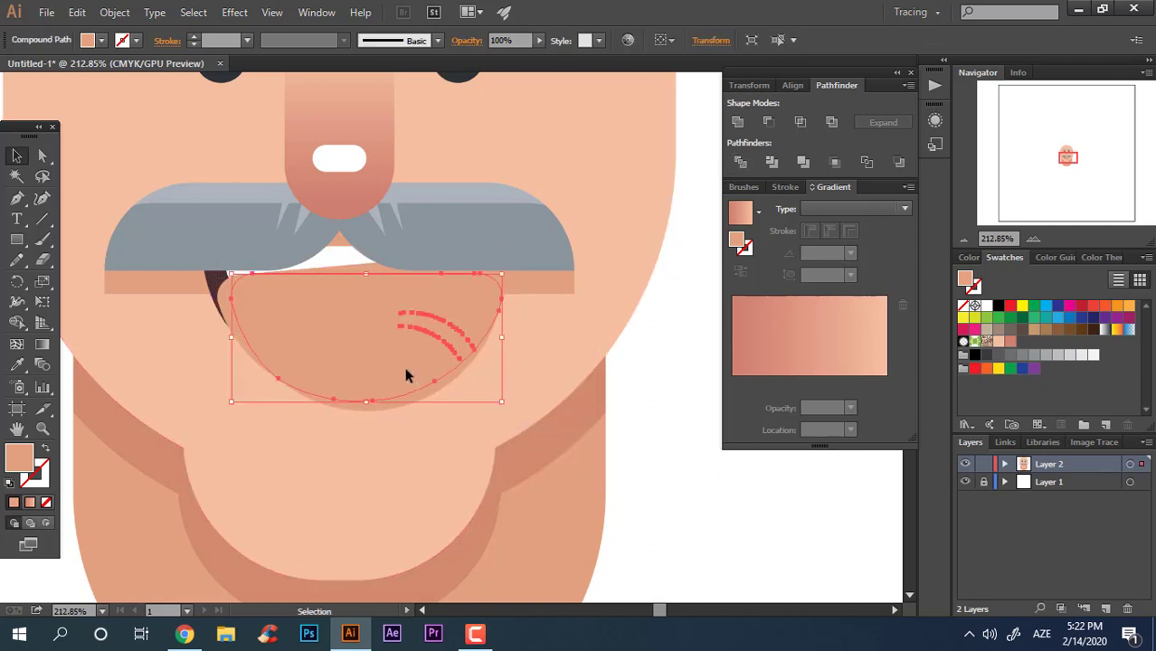
pyautogui.press('Delete')
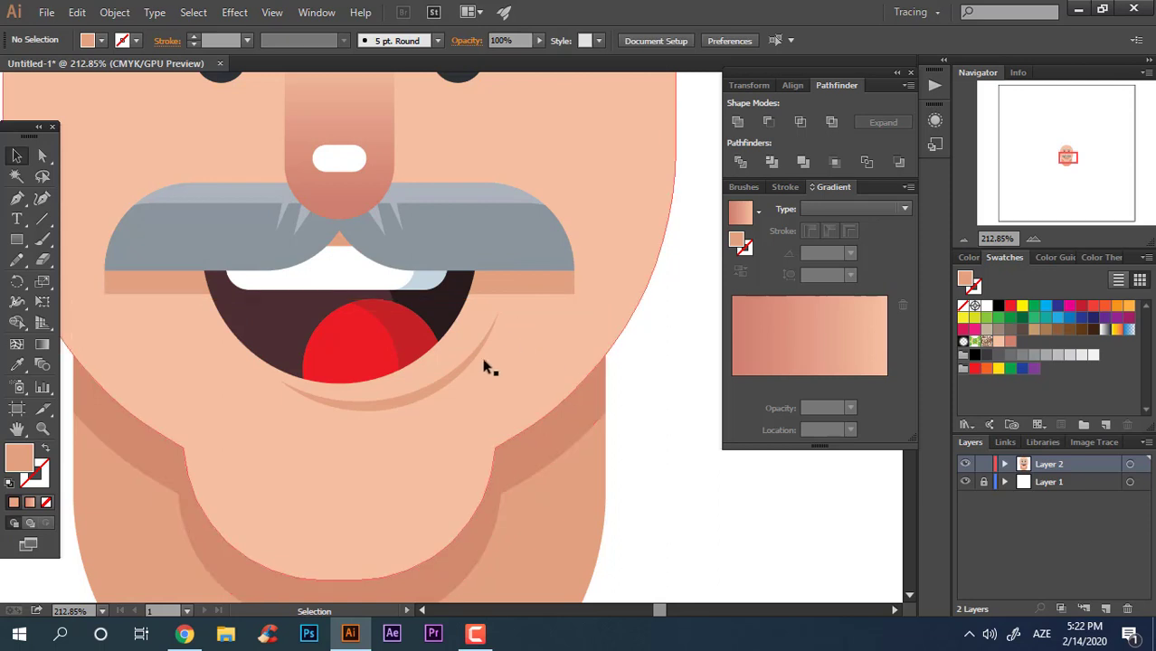
# Step: Inspect the crescent shadow under the mouth up close
pyautogui.click(444, 377)
pyautogui.moveTo(507, 416); pyautogui.dragTo(645, 534)
pyautogui.hotkey('ctrl', 'shift', 'a')
pyautogui.press('z')
pyautogui.hotkey('ctrl', '0')
pyautogui.moveTo(493, 491); pyautogui.dragTo(490, 430)
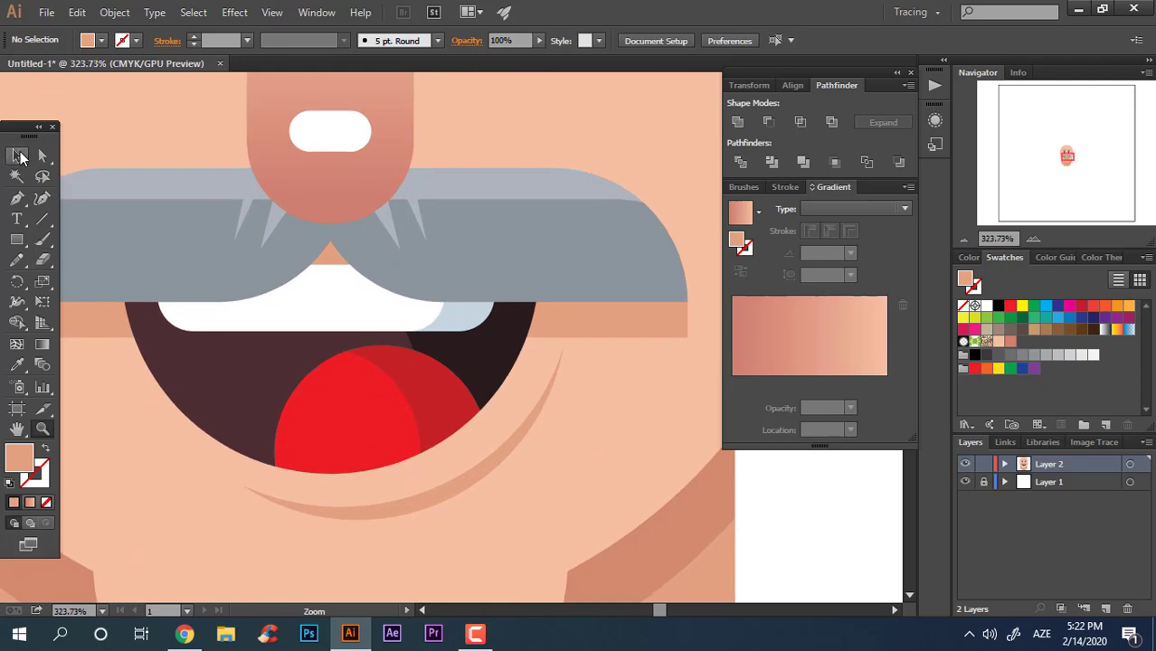
pyautogui.click(479, 473)
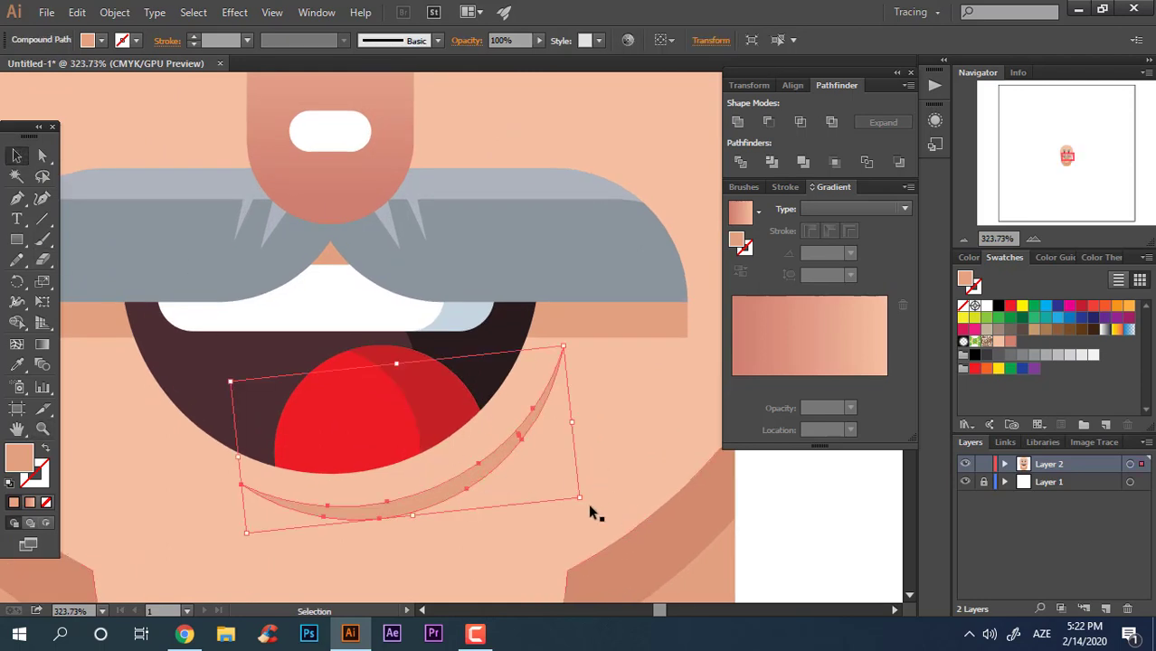
pyautogui.moveTo(585, 502); pyautogui.dragTo(586, 499)
pyautogui.click(783, 553)
pyautogui.press('z')
pyautogui.moveTo(783, 554); pyautogui.dragTo(527, 320)
pyautogui.scroll(3, 251, 303)
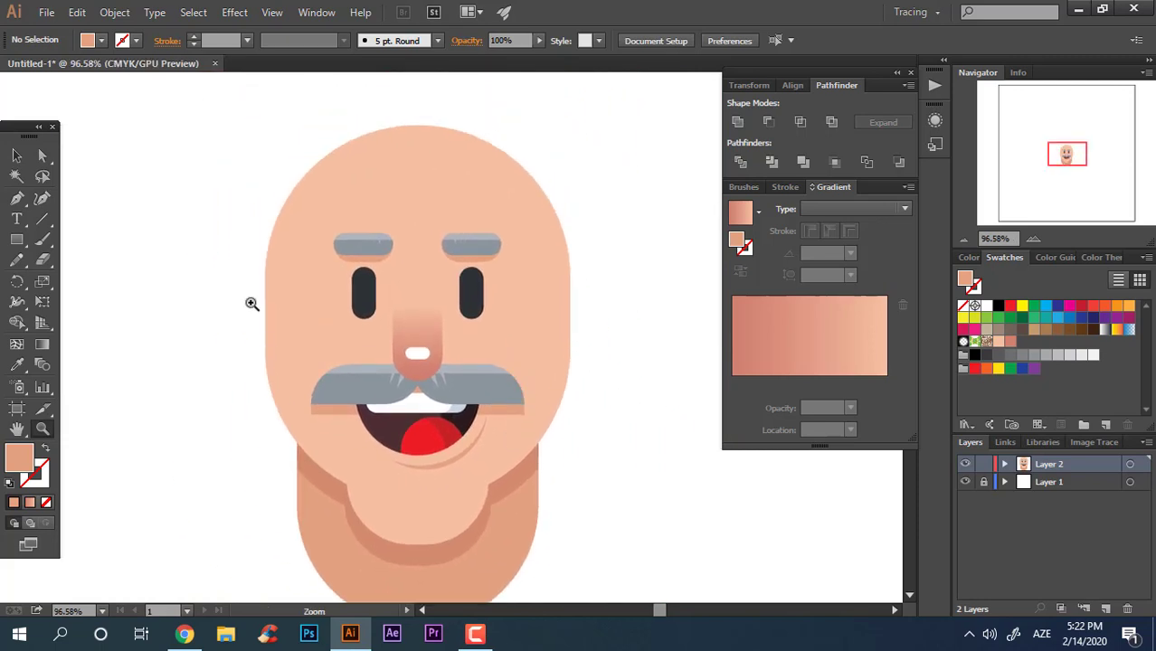
# Step: Draw an ear bar about 514 by 69 pt across the head at eye level, round its ends fully and send it to the back
pyautogui.click(16, 240)
pyautogui.moveTo(216, 286); pyautogui.dragTo(637, 341)
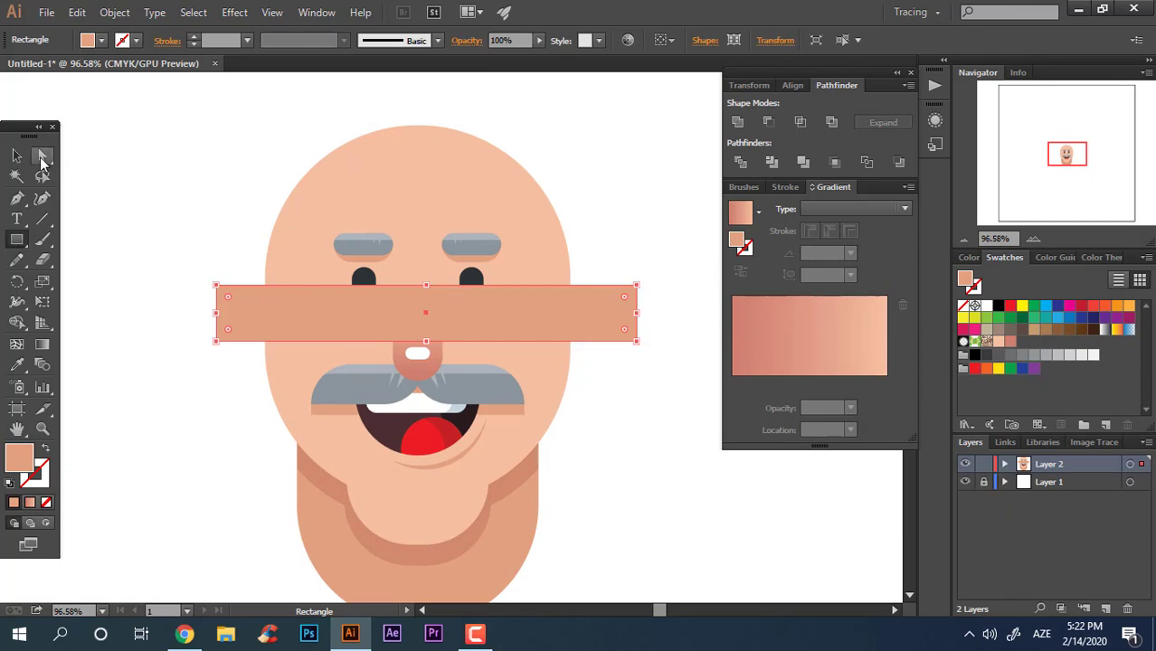
pyautogui.click(43, 158)
pyautogui.moveTo(238, 306); pyautogui.dragTo(359, 341)
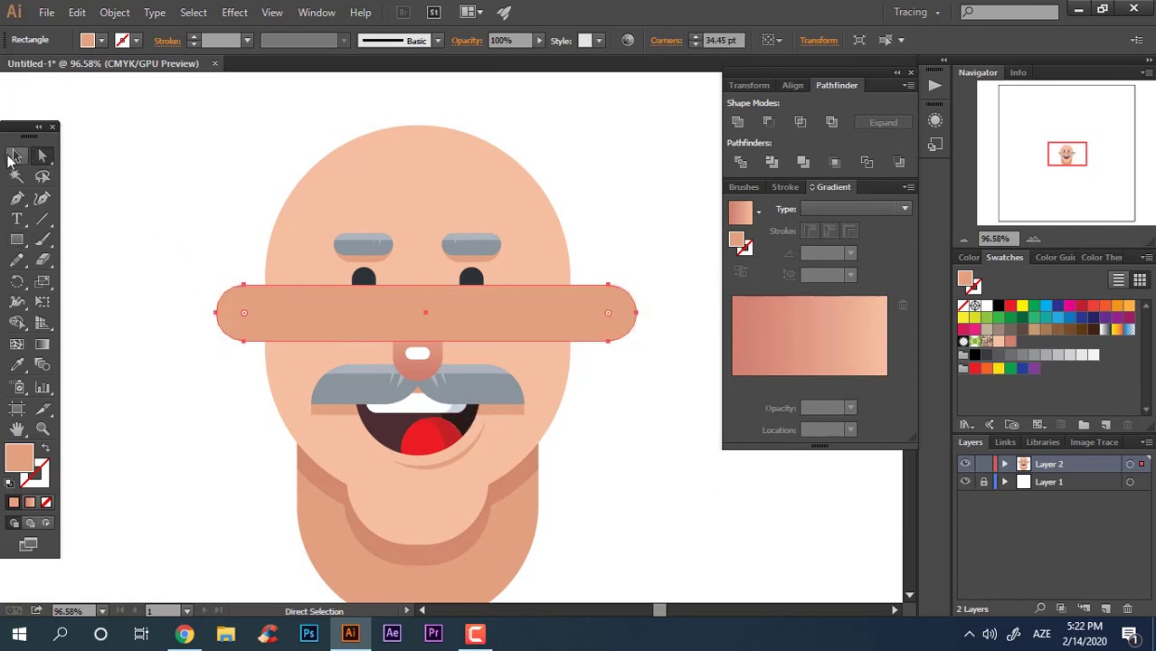
pyautogui.click(16, 158)
pyautogui.hotkey('ctrl', 'shift', '[')
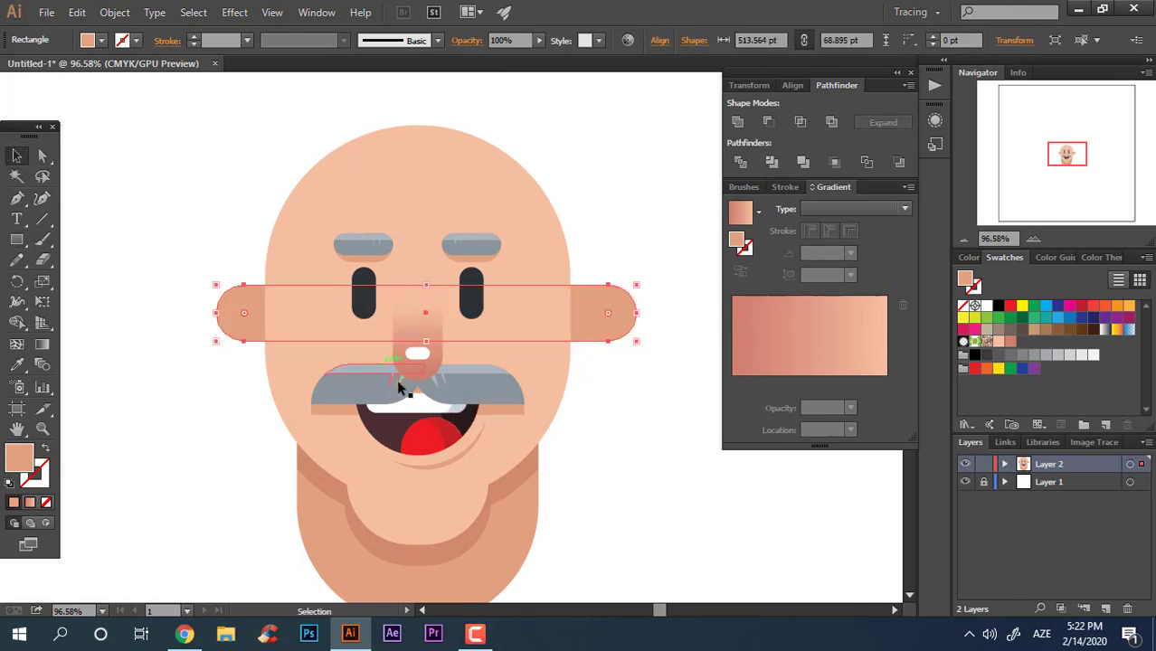
# Step: Group the mouth's shapes together
pyautogui.click(450, 461)
pyautogui.keyDown('shift'); pyautogui.click(432, 425); pyautogui.keyUp('shift')
pyautogui.rightClick(434, 429)
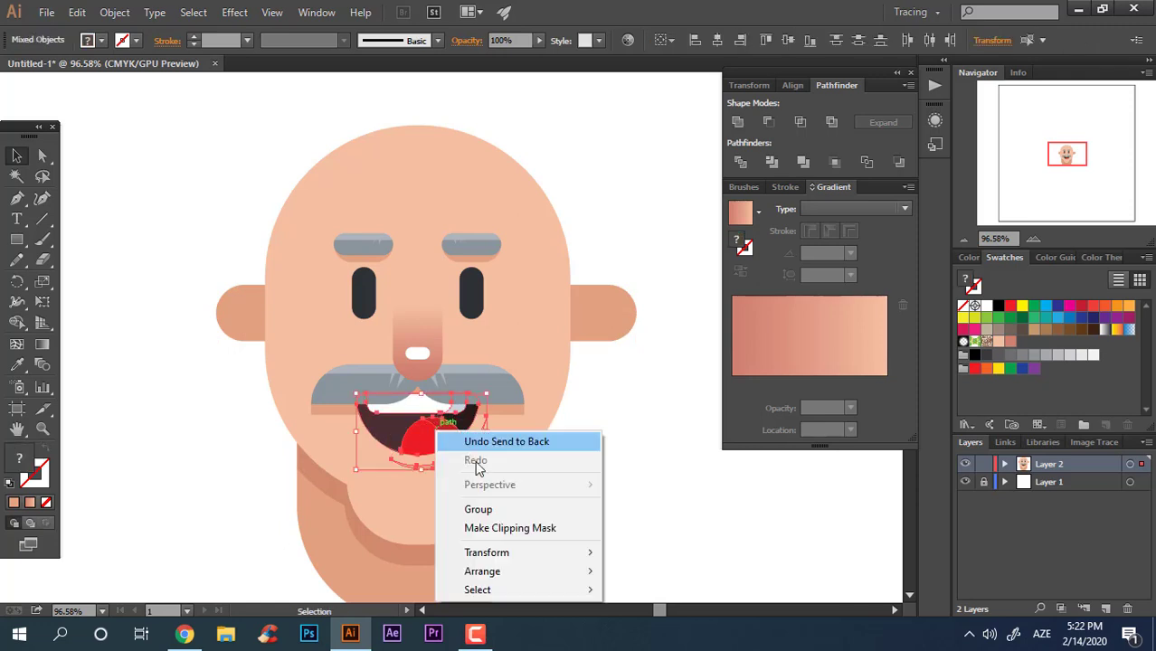
pyautogui.click(500, 512)
pyautogui.click(649, 540)
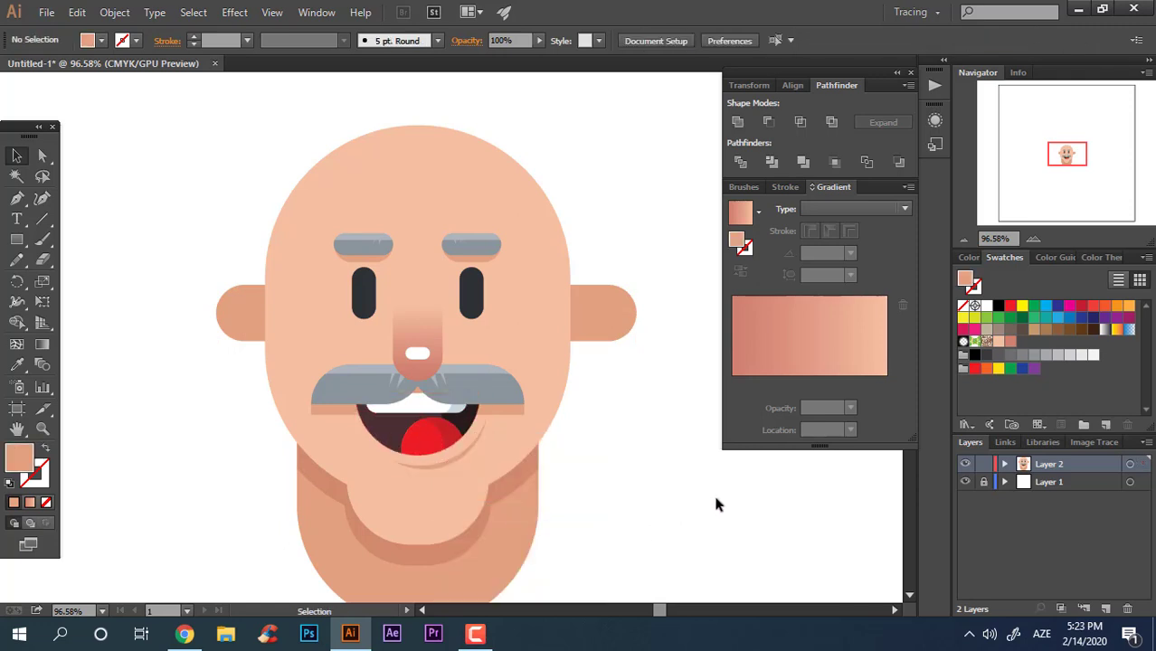
# Step: Select all the artwork and align it to the horizontal centre
pyautogui.moveTo(627, 519); pyautogui.dragTo(166, 217)
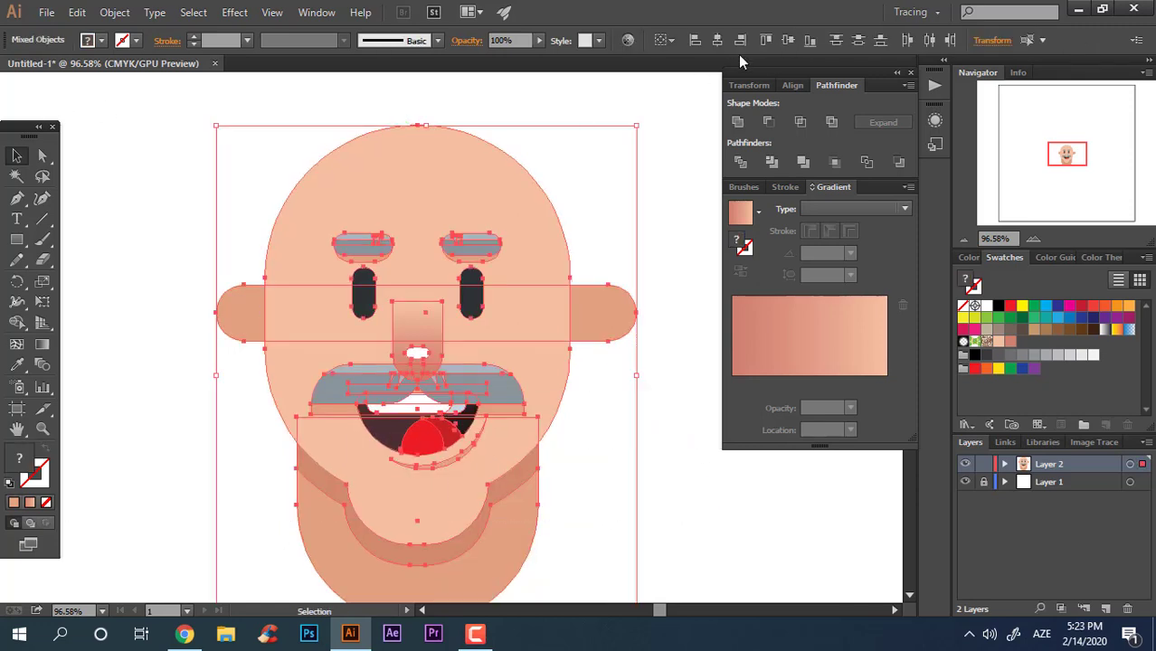
pyautogui.click(717, 39)
pyautogui.click(644, 387)
# Step: Narrow the ear bar slightly from its right end
pyautogui.click(619, 317)
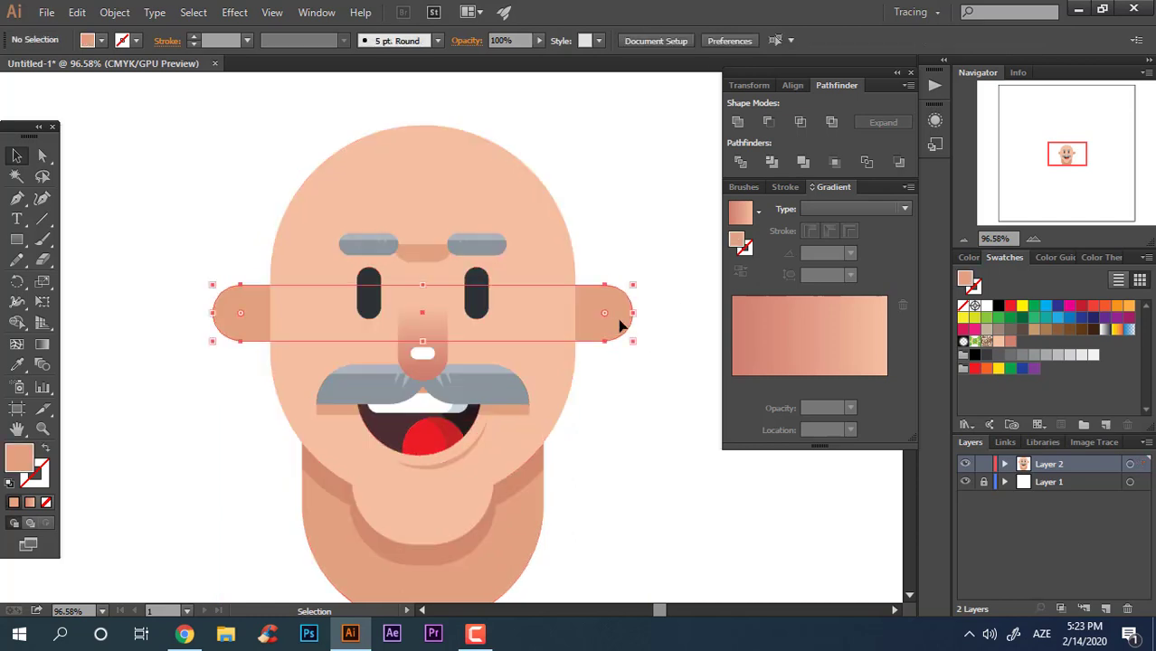
pyautogui.moveTo(635, 312); pyautogui.dragTo(628, 313)
pyautogui.click(592, 356)
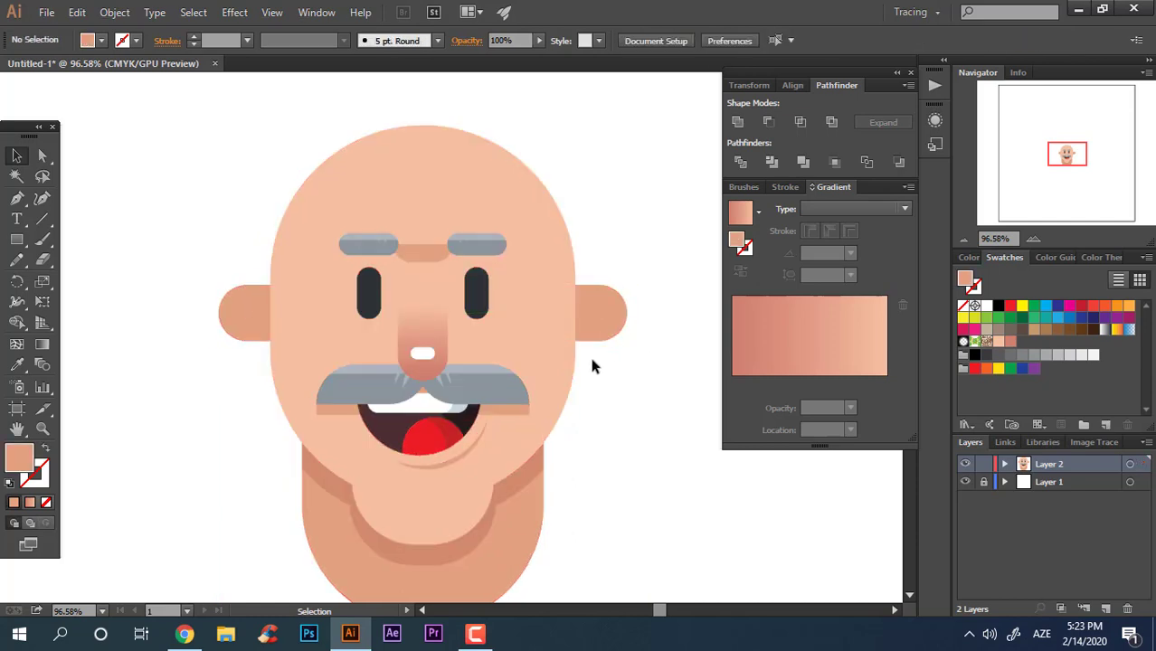
# Step: Group the eyebrow on the right with its skin-toned underside
pyautogui.press('z')
pyautogui.moveTo(605, 385); pyautogui.dragTo(633, 390)
pyautogui.moveTo(559, 421); pyautogui.dragTo(575, 418)
pyautogui.press('space')
pyautogui.moveTo(537, 331); pyautogui.dragTo(533, 308)
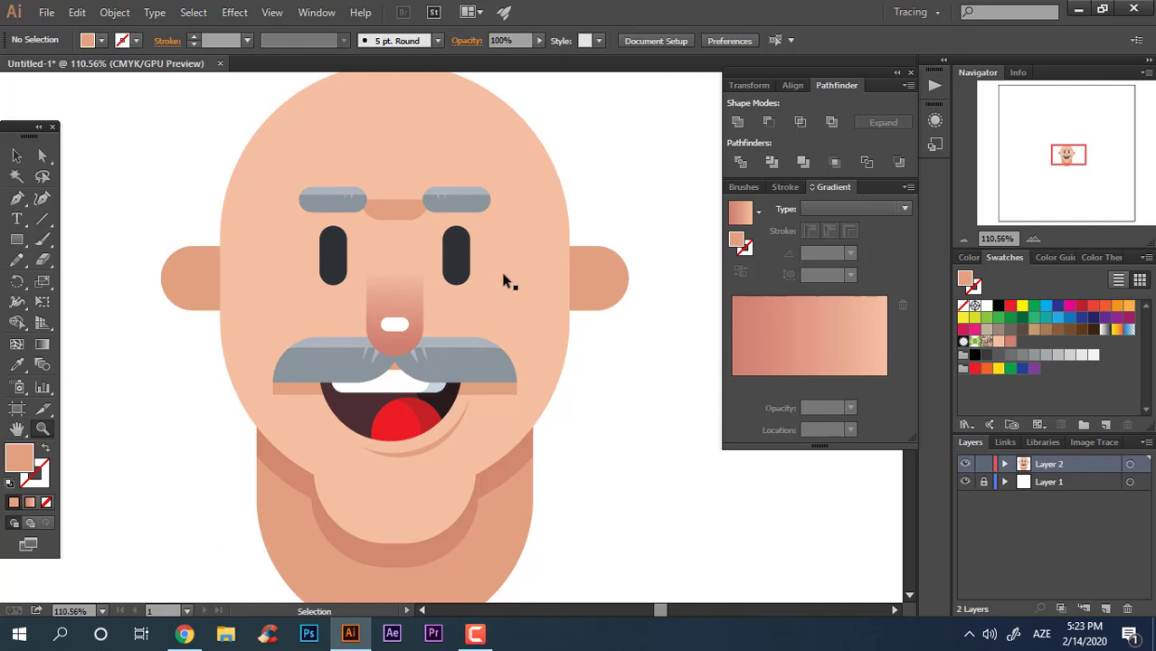
pyautogui.click(562, 310)
pyautogui.hotkey('ctrl', 'a')
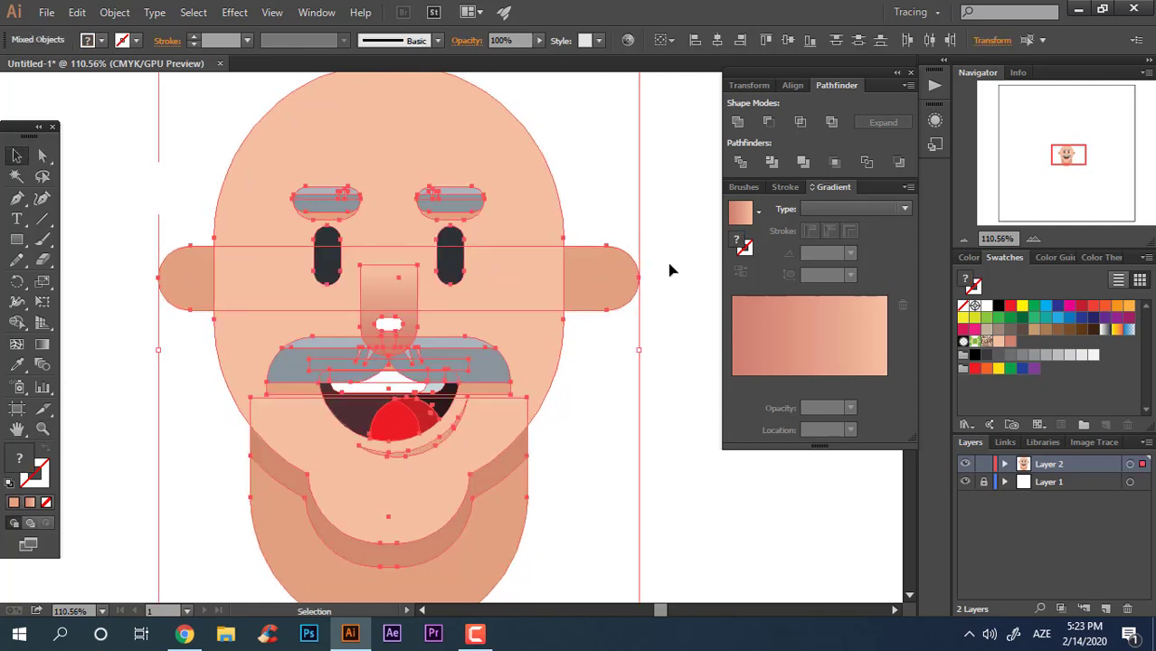
pyautogui.click(669, 266)
pyautogui.click(465, 217)
pyautogui.keyDown('shift'); pyautogui.click(464, 199); pyautogui.keyUp('shift')
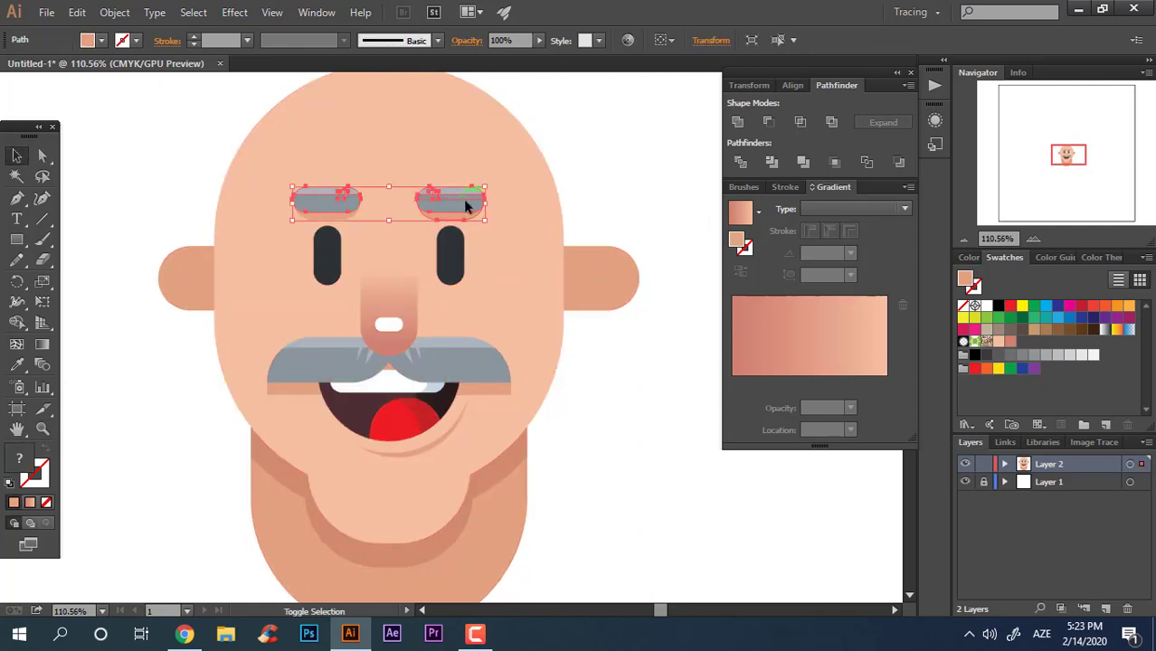
pyautogui.rightClick(464, 205)
pyautogui.click(472, 278)
# Step: Group the eyebrow on the left with its skin-toned underside
pyautogui.click(340, 219)
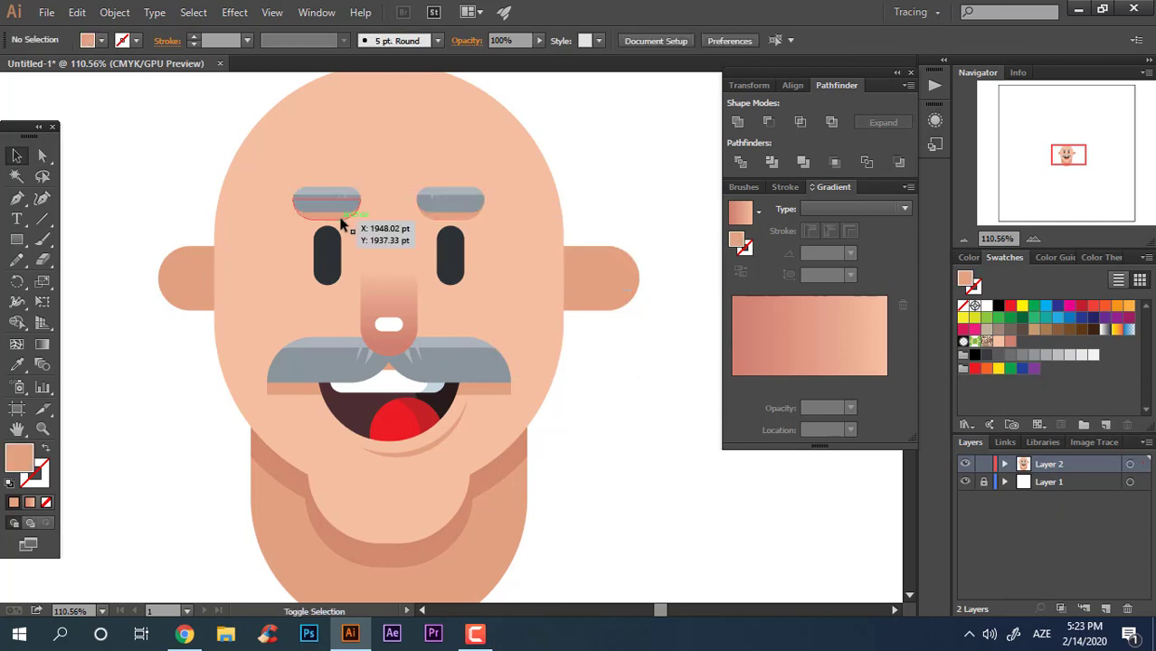
pyautogui.click(340, 205)
pyautogui.rightClick(361, 200)
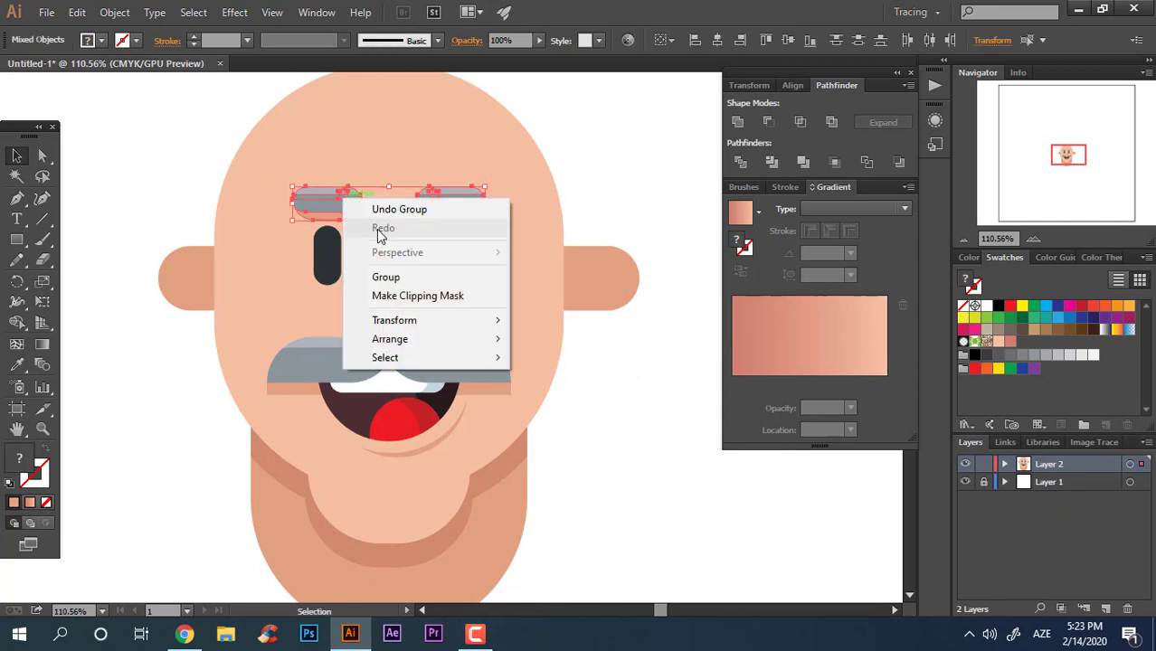
pyautogui.click(405, 272)
# Step: Recentre all the artwork horizontally and shorten the ear bar's right end again
pyautogui.moveTo(647, 471); pyautogui.dragTo(199, 178)
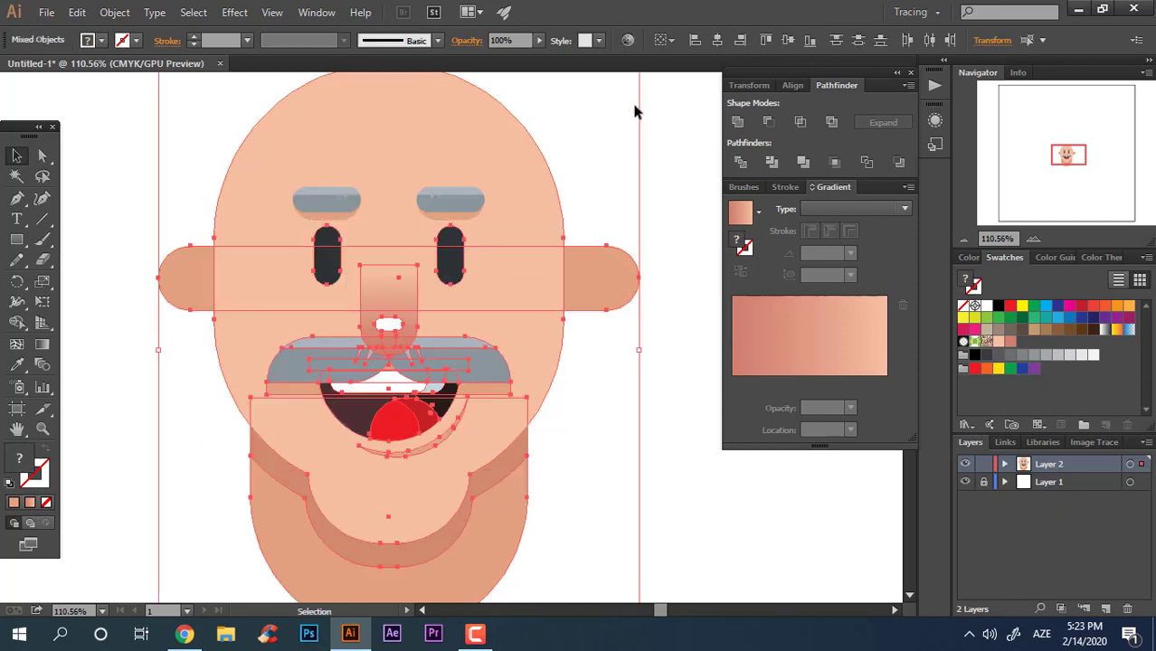
pyautogui.click(718, 40)
pyautogui.click(604, 292)
pyautogui.moveTo(640, 276); pyautogui.dragTo(627, 278)
pyautogui.click(604, 345)
pyautogui.press('z')
# Step: Draw a small circle over the left ear and fill it with the darker skin shading tone
pyautogui.click(185, 331)
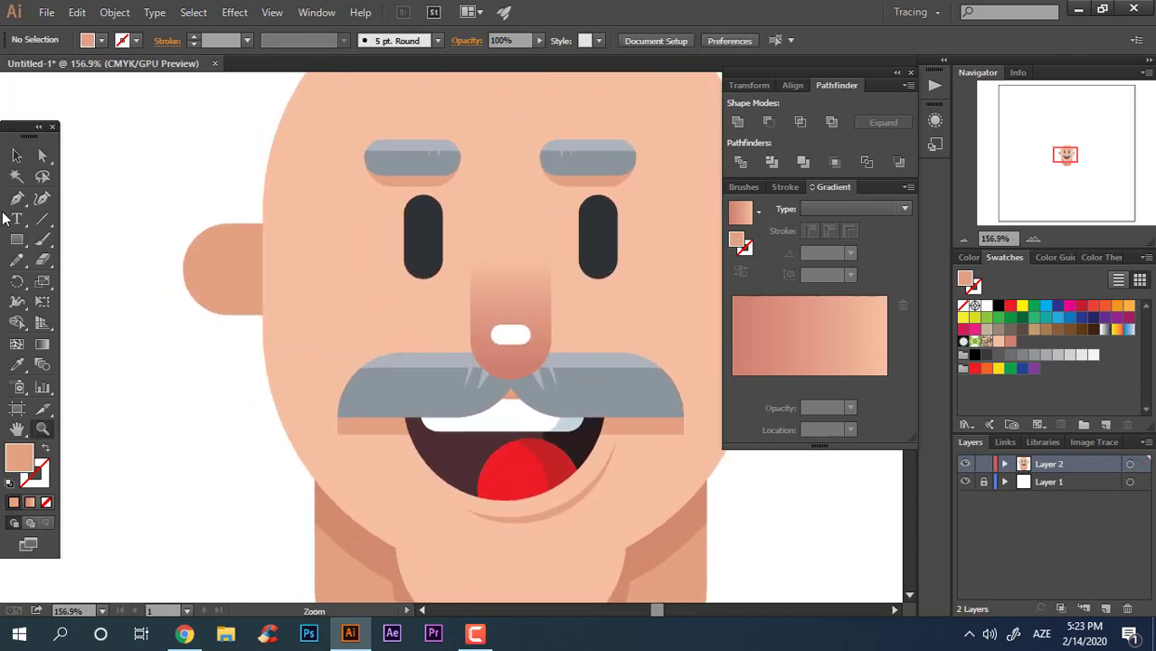
pyautogui.moveTo(16, 240); pyautogui.dragTo(77, 281)
pyautogui.moveTo(199, 235); pyautogui.dragTo(276, 269)
pyautogui.press('z')
pyautogui.moveTo(298, 262); pyautogui.dragTo(140, 346)
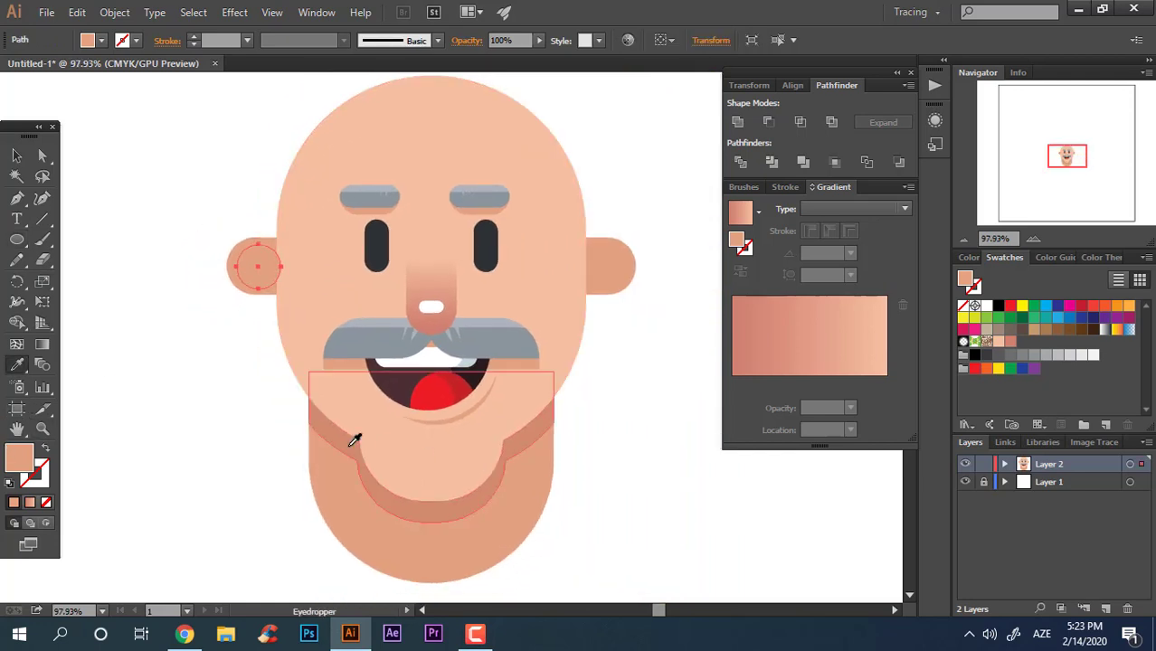
pyautogui.click(214, 194)
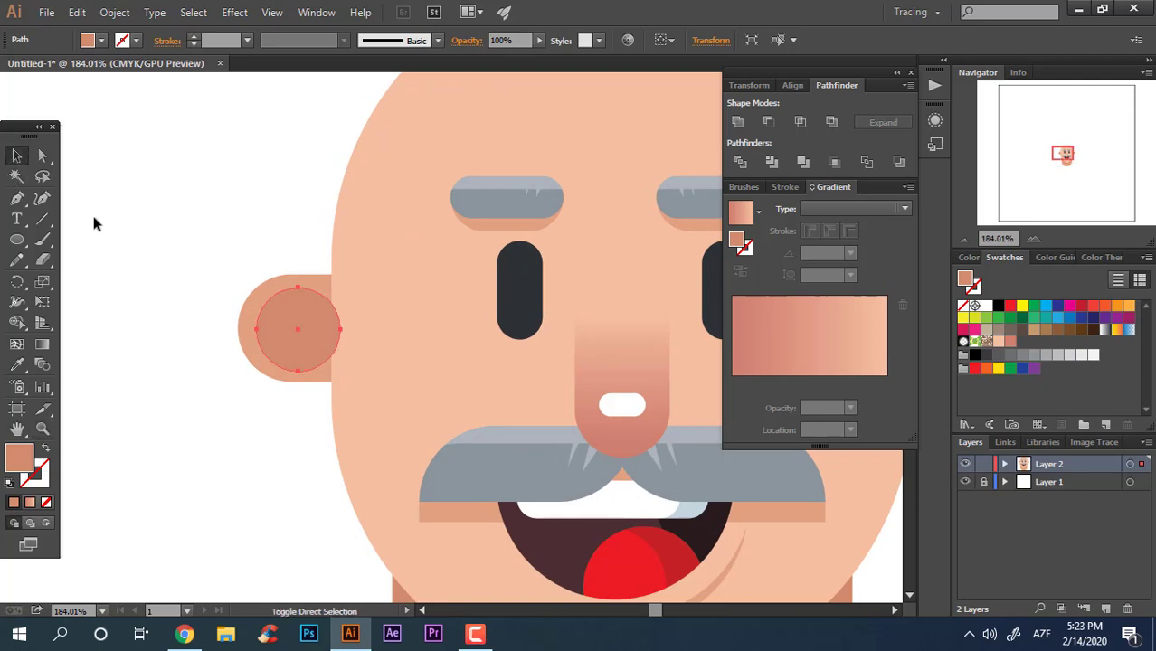
pyautogui.hotkey('ctrl', '[')
pyautogui.hotkey('ctrl', ']')
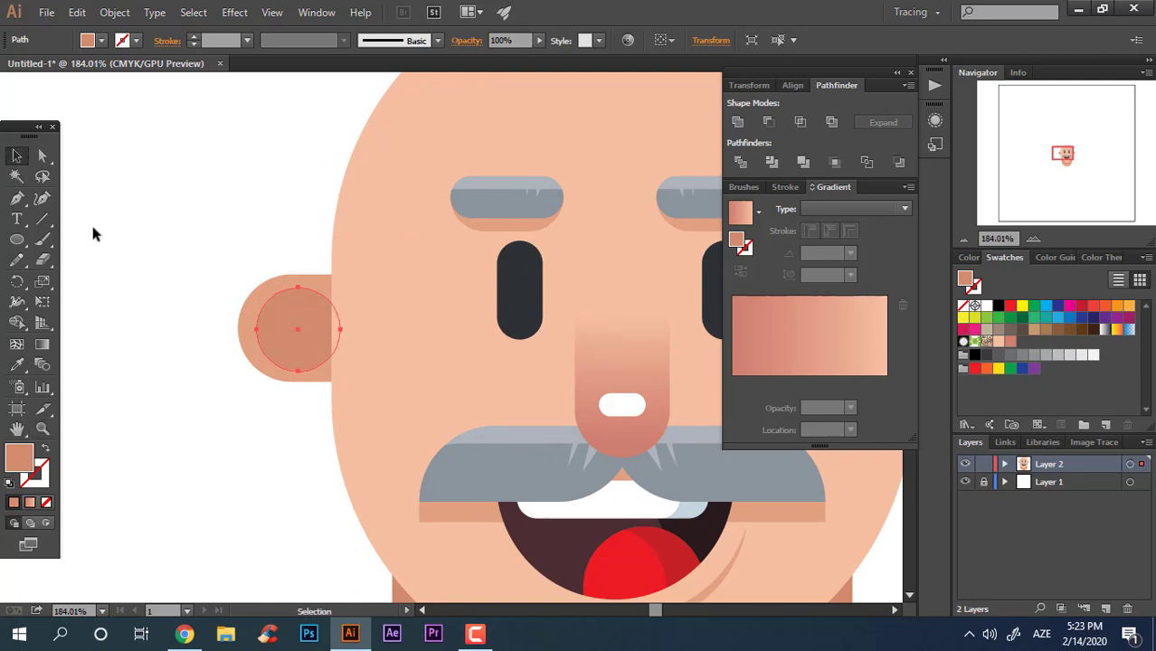
pyautogui.click(289, 391)
pyautogui.moveTo(288, 391); pyautogui.dragTo(282, 201)
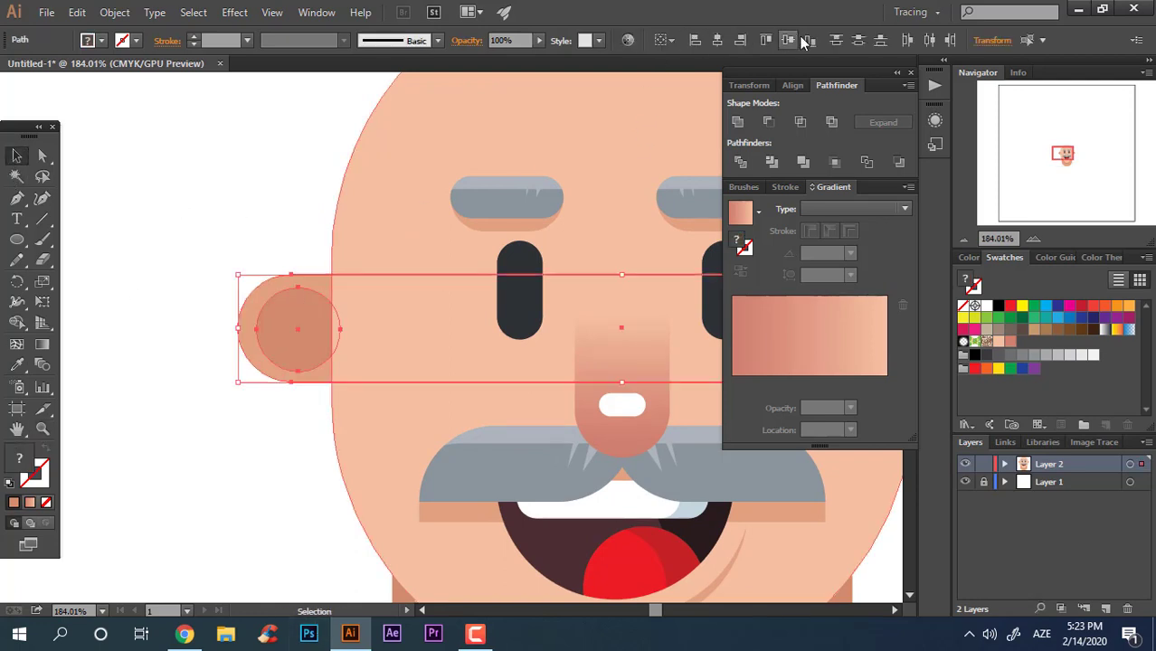
pyautogui.click(267, 441)
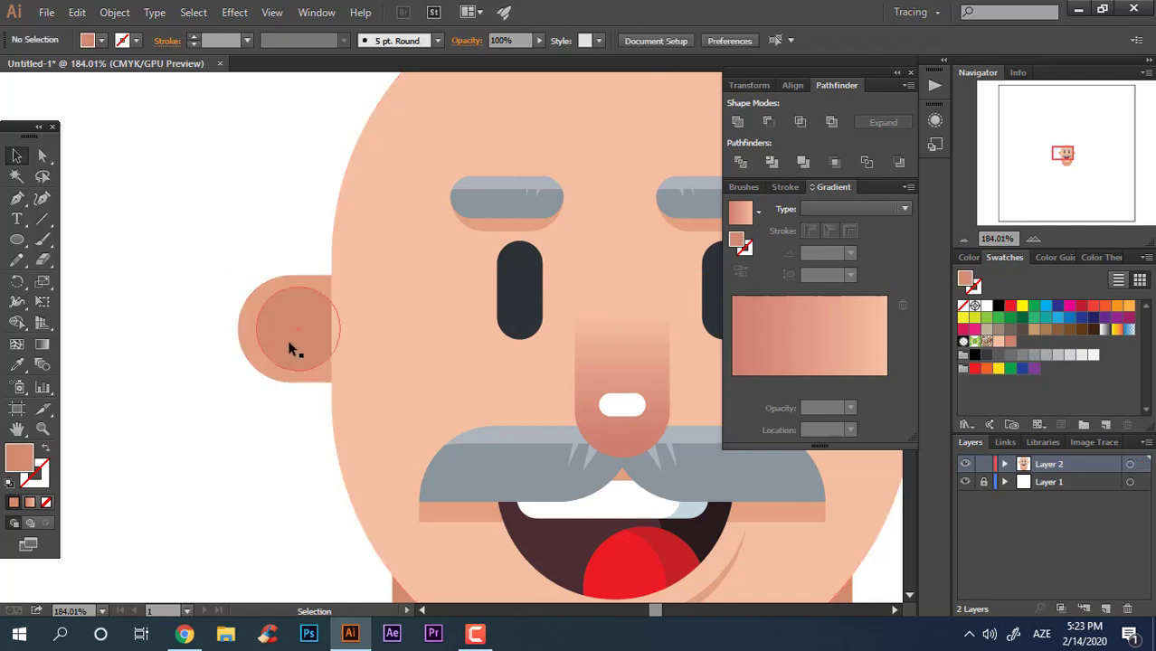
# Step: Shrink the shading circle over the left ear slightly
pyautogui.click(292, 348)
pyautogui.moveTo(344, 373); pyautogui.dragTo(329, 364)
pyautogui.click(235, 475)
pyautogui.press('z')
pyautogui.moveTo(270, 441); pyautogui.dragTo(84, 429)
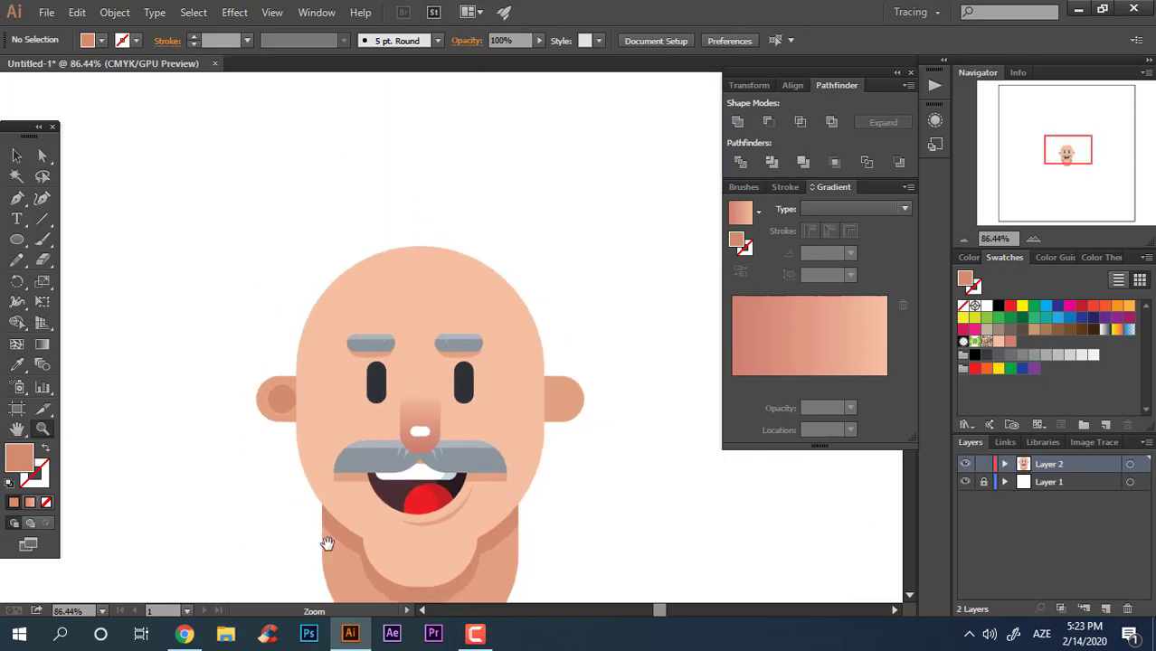
pyautogui.moveTo(325, 542); pyautogui.dragTo(321, 447)
pyautogui.moveTo(307, 404); pyautogui.dragTo(342, 404)
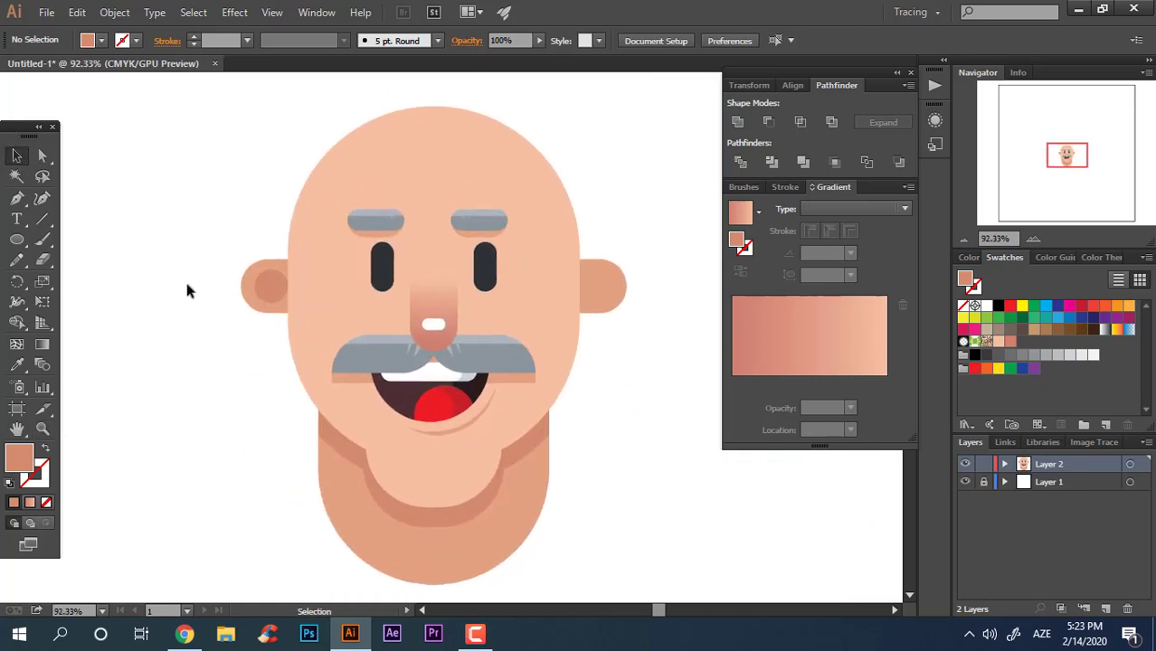
# Step: Copy the ear shading circle onto the right ear and group the two circles together
pyautogui.moveTo(264, 289); pyautogui.dragTo(588, 364)
pyautogui.click(680, 378)
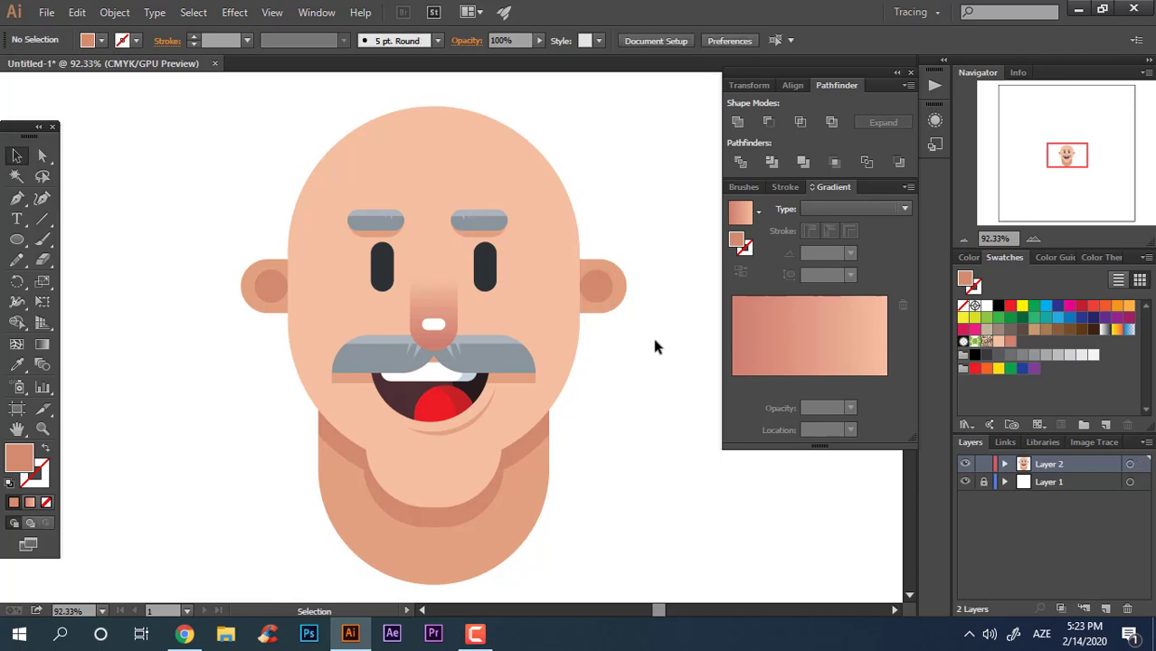
pyautogui.moveTo(446, 304); pyautogui.dragTo(725, 386)
pyautogui.moveTo(597, 244); pyautogui.dragTo(327, 313)
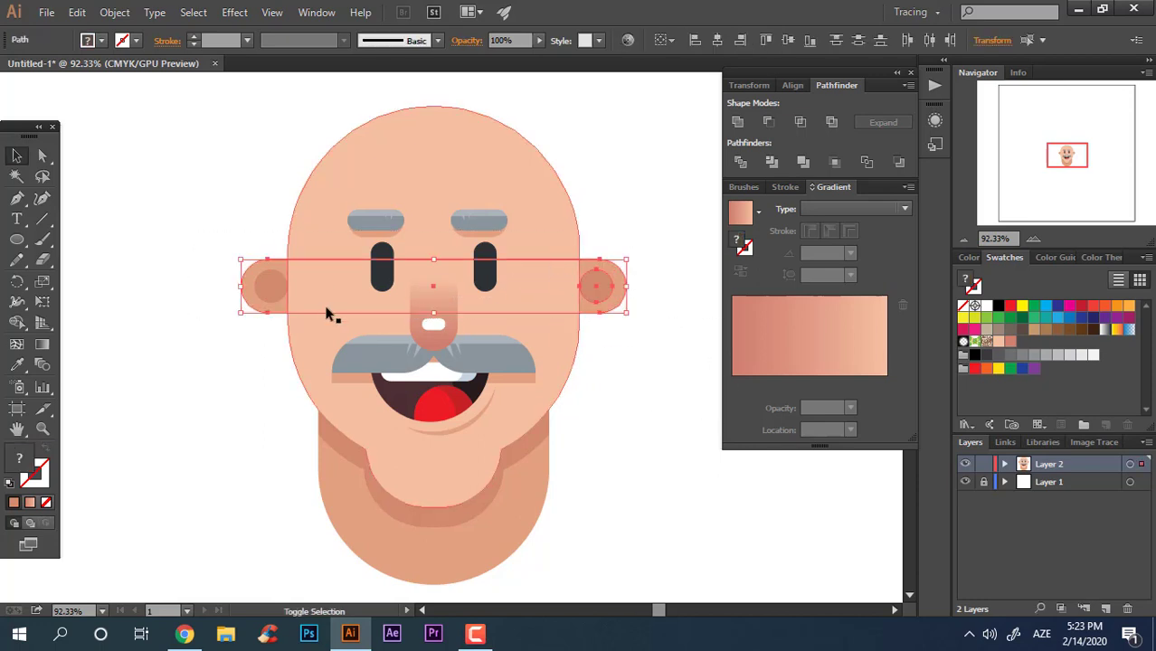
pyautogui.click(664, 388)
pyautogui.click(602, 288)
pyautogui.keyDown('shift'); pyautogui.click(272, 278); pyautogui.keyUp('shift')
pyautogui.rightClick(271, 277)
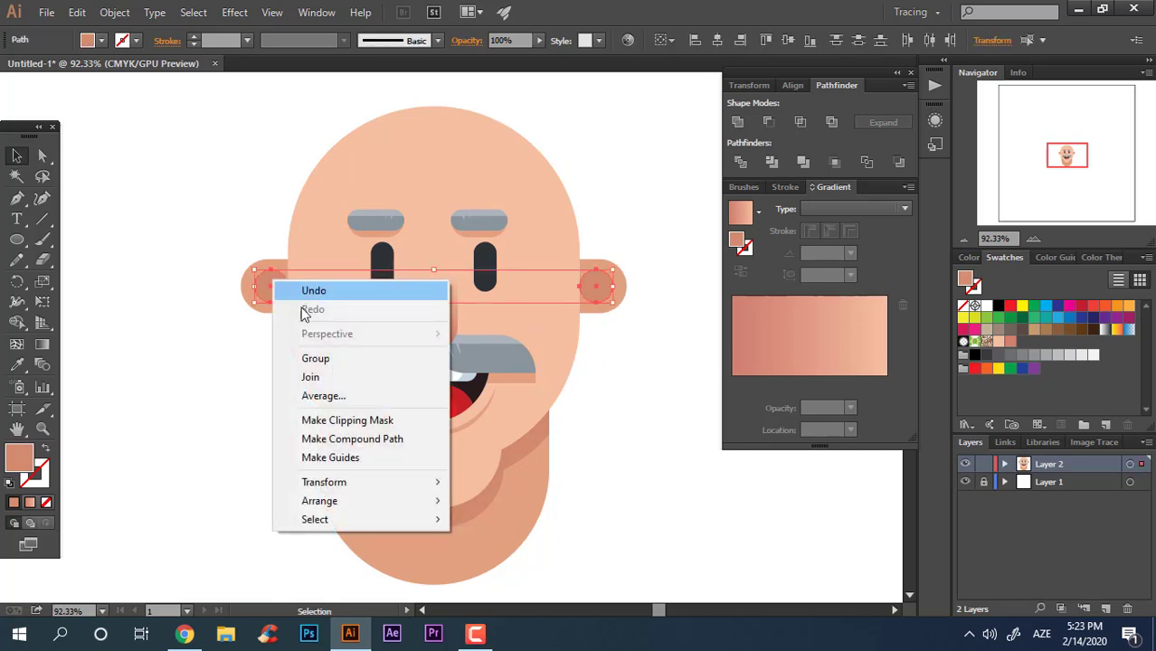
pyautogui.click(317, 359)
# Step: Recentre all the artwork and group the ear bar with both ear shading circles
pyautogui.hotkey('ctrl', 'a')
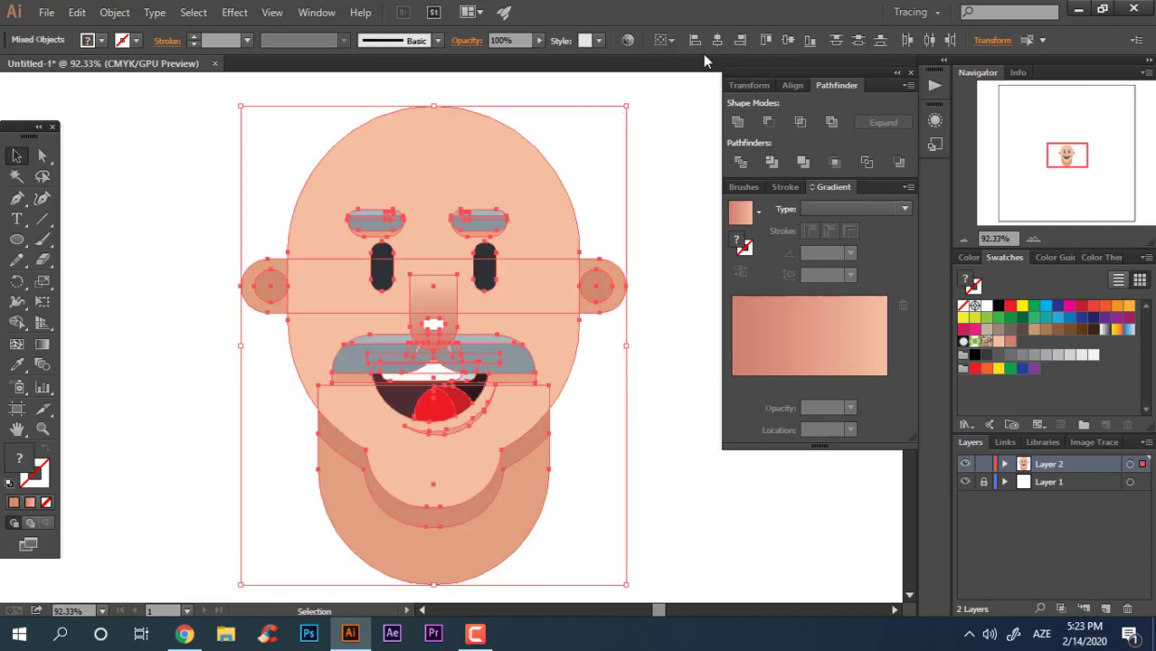
pyautogui.click(663, 322)
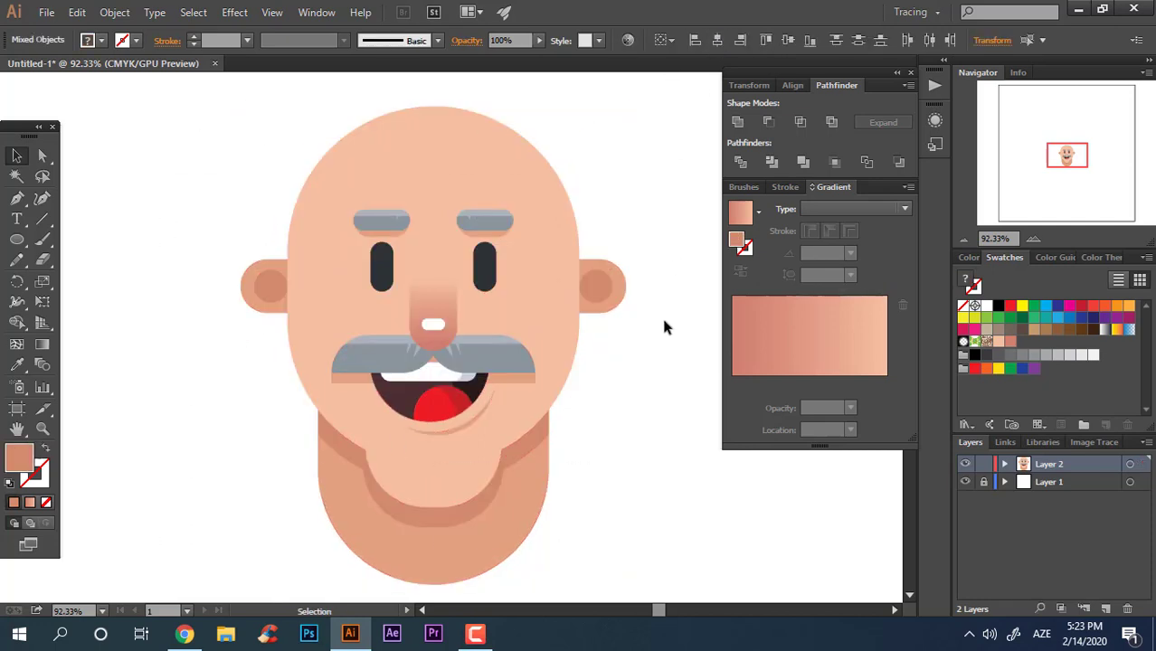
pyautogui.click(589, 291)
pyautogui.rightClick(624, 289)
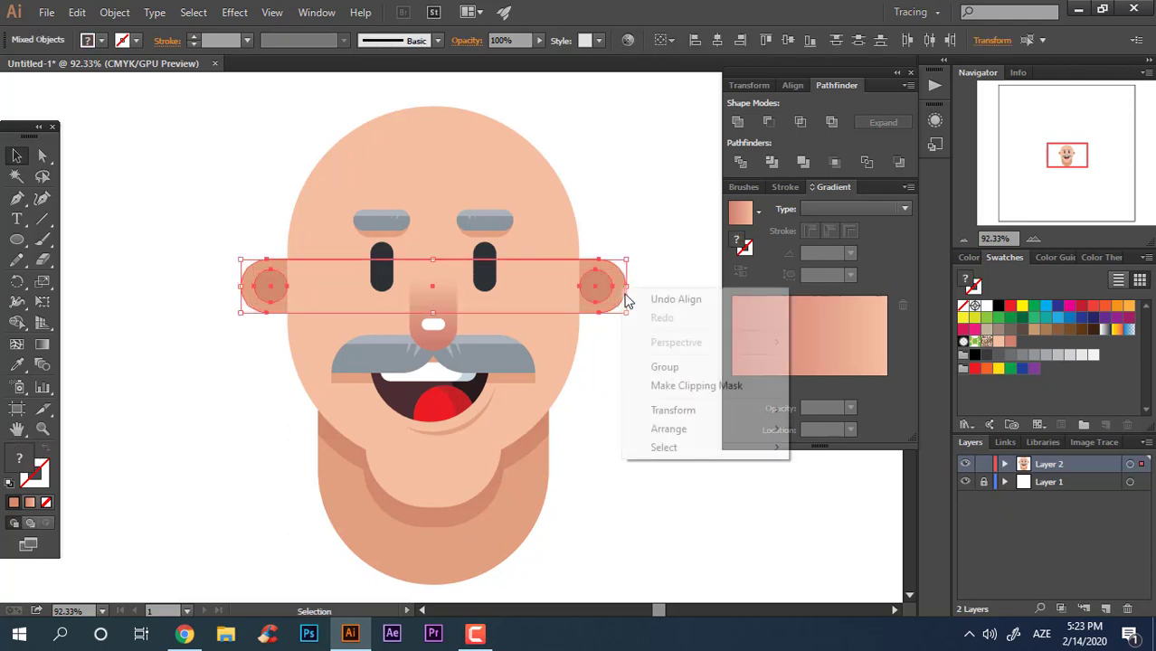
pyautogui.click(679, 371)
# Step: Draw a tall rectangle over the head's upper right, filled with the eyebrow grey, and widen it leftwards
pyautogui.click(640, 432)
pyautogui.press('z')
pyautogui.moveTo(633, 432); pyautogui.dragTo(518, 456)
pyautogui.moveTo(519, 456); pyautogui.dragTo(607, 448)
pyautogui.moveTo(503, 269); pyautogui.dragTo(524, 307)
pyautogui.moveTo(524, 369); pyautogui.dragTo(513, 317)
pyautogui.click(472, 259)
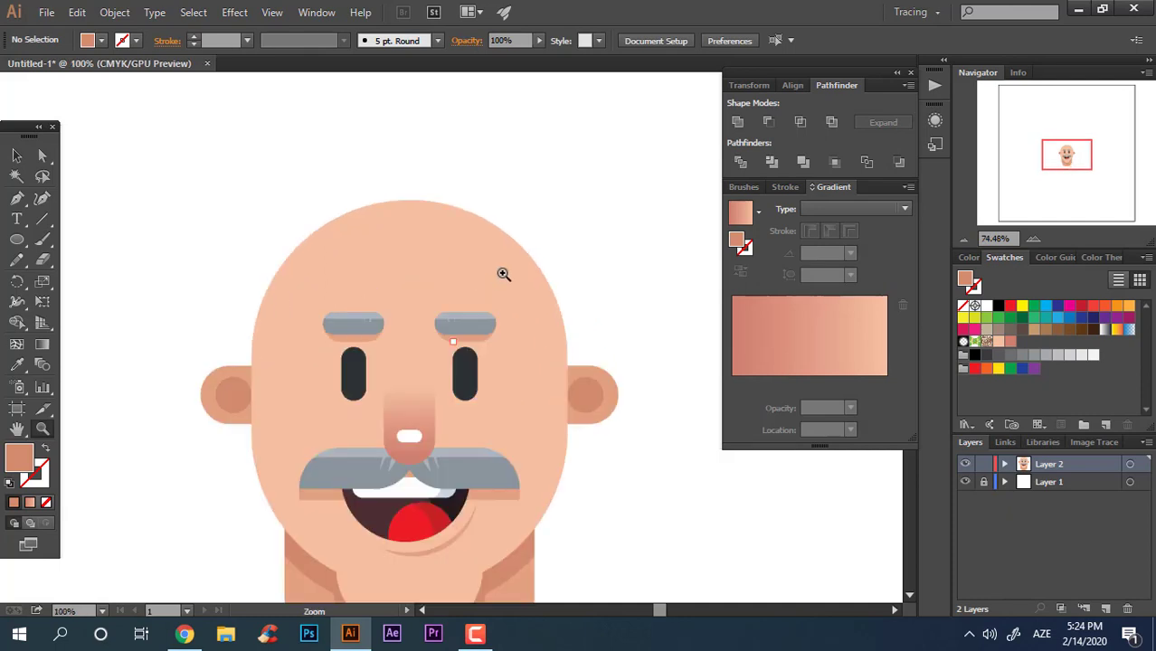
pyautogui.moveTo(503, 273); pyautogui.dragTo(537, 228)
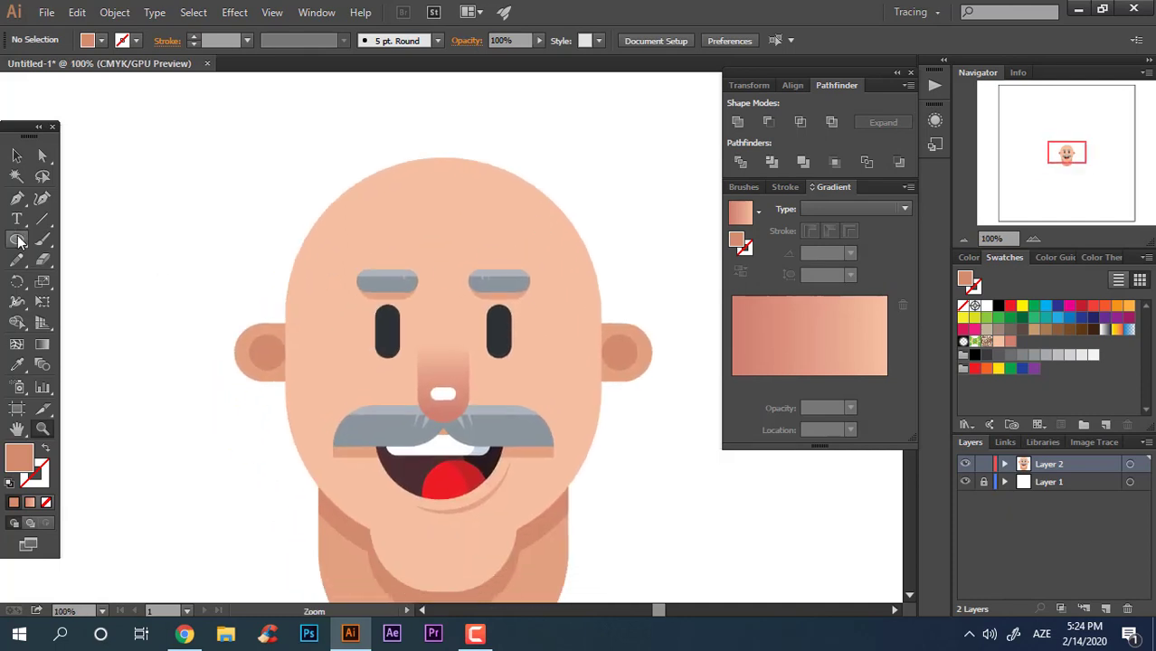
pyautogui.moveTo(18, 240); pyautogui.dragTo(126, 236)
pyautogui.moveTo(575, 340); pyautogui.dragTo(638, 178)
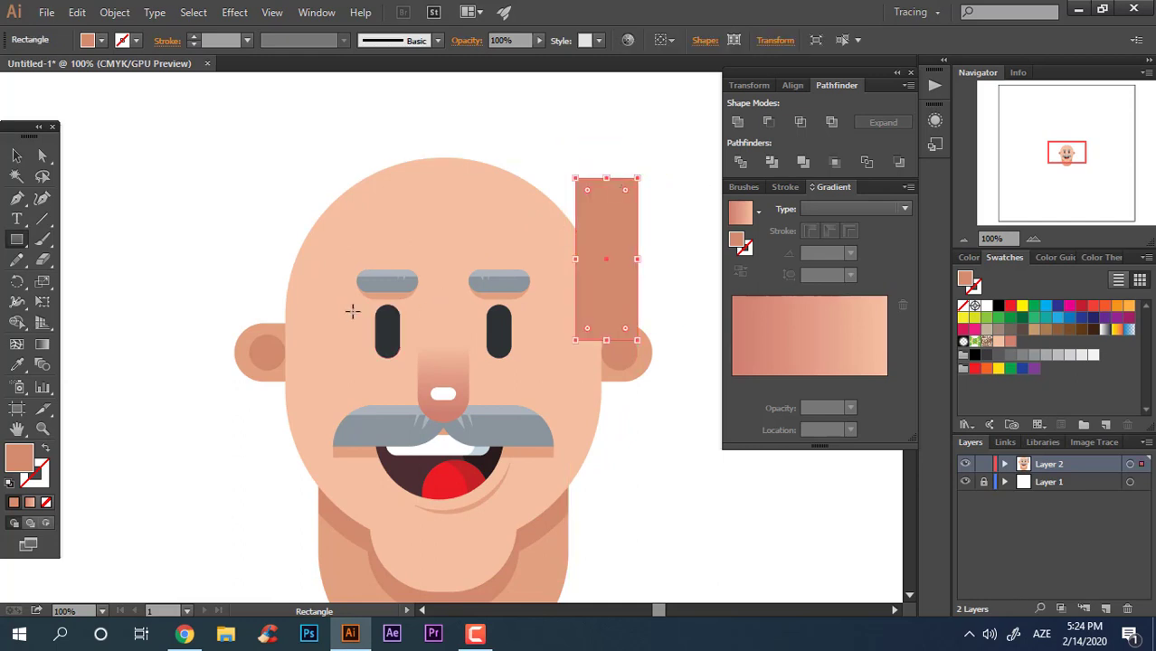
pyautogui.click(17, 363)
pyautogui.click(386, 271)
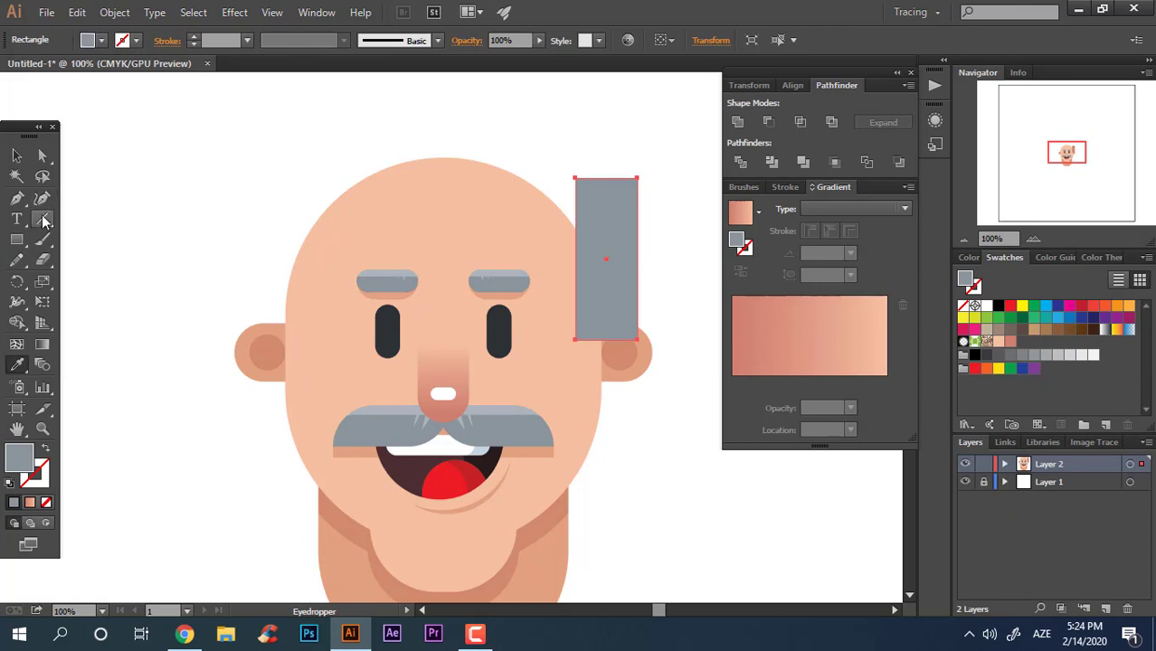
pyautogui.click(24, 158)
pyautogui.moveTo(575, 261); pyautogui.dragTo(524, 261)
# Step: Round the rectangle's two top corners to about 66.5 pt
pyautogui.click(43, 159)
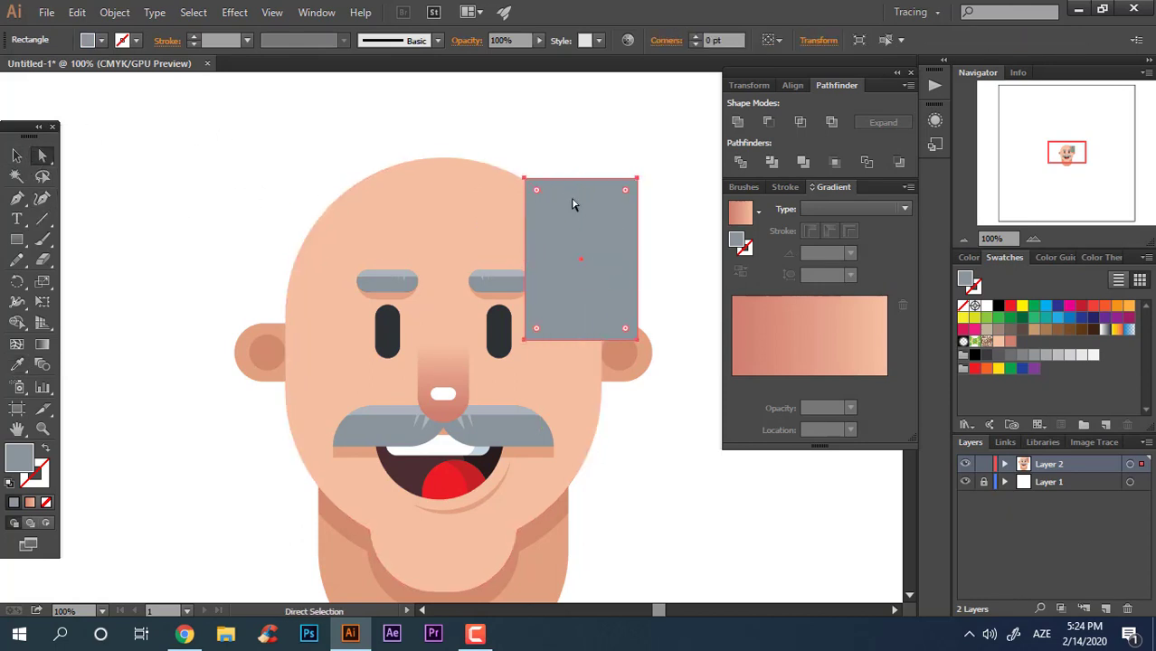
pyautogui.click(525, 179)
pyautogui.keyDown('shift'); pyautogui.click(638, 180); pyautogui.keyUp('shift')
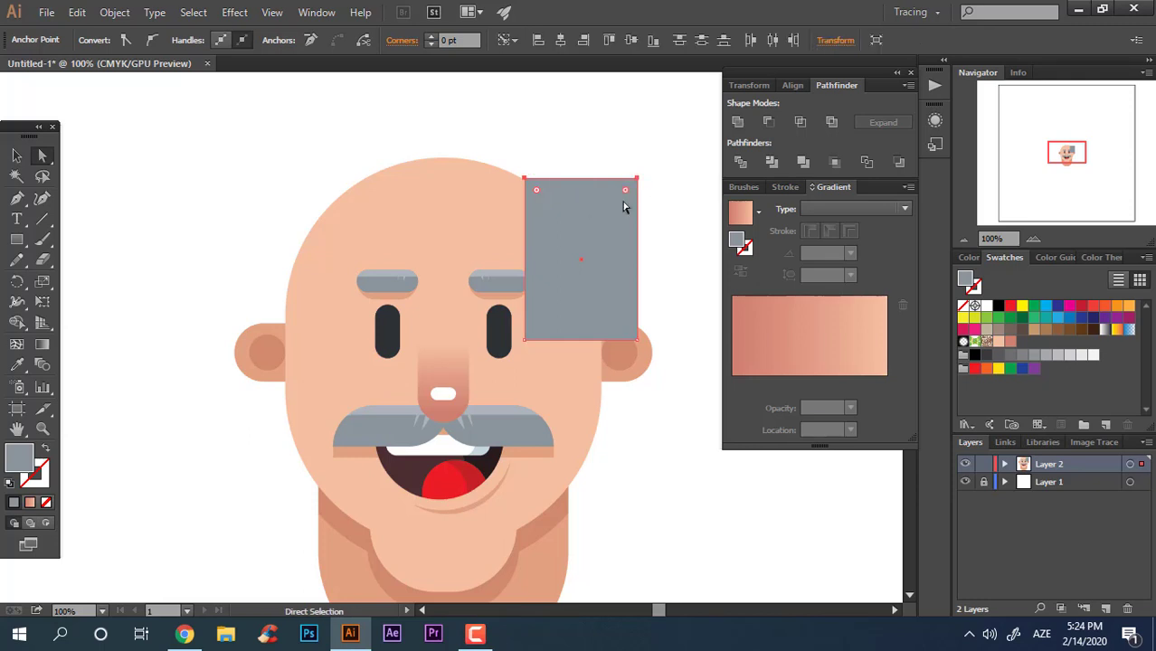
pyautogui.moveTo(601, 249); pyautogui.dragTo(583, 235)
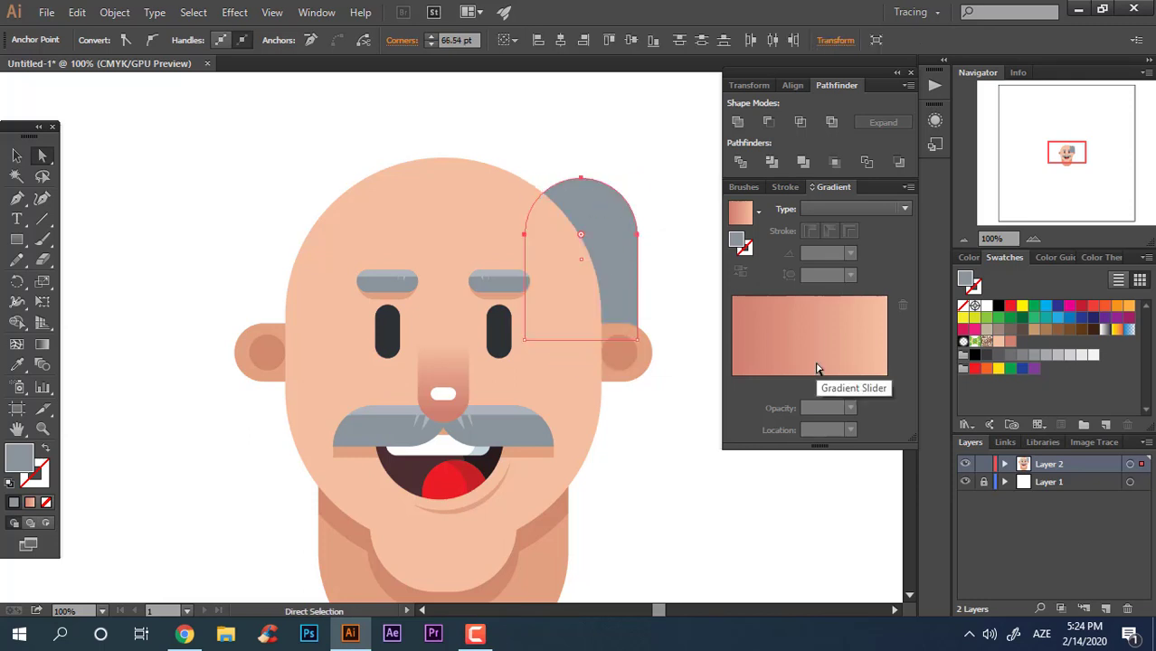
pyautogui.press('v')
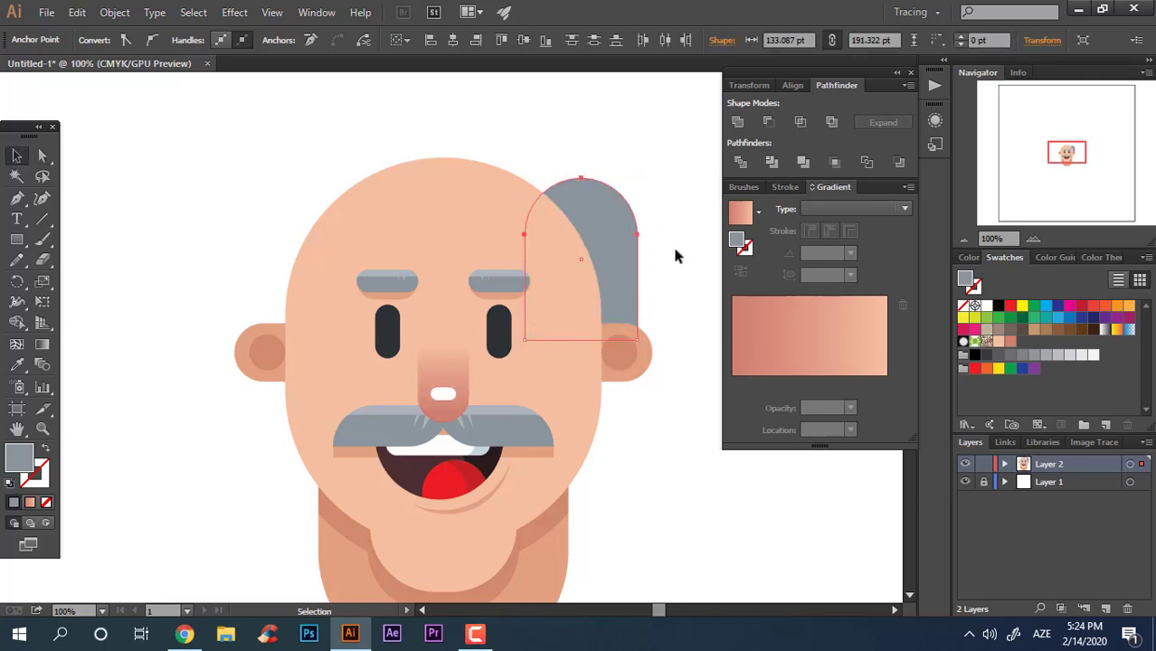
pyautogui.click(676, 256)
# Step: Reshape the hair piece by pulling its bottom-right anchor inwards and its right-side anchor outwards
pyautogui.press('z')
pyautogui.moveTo(676, 256); pyautogui.dragTo(624, 352)
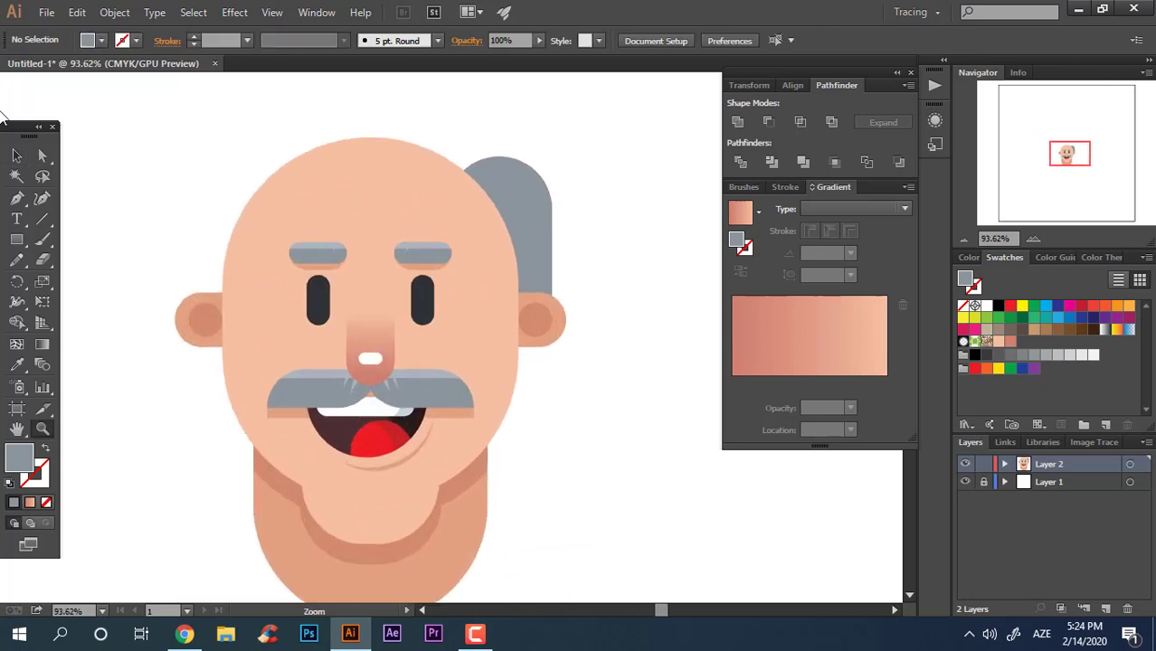
pyautogui.moveTo(543, 269); pyautogui.dragTo(531, 269)
pyautogui.click(42, 156)
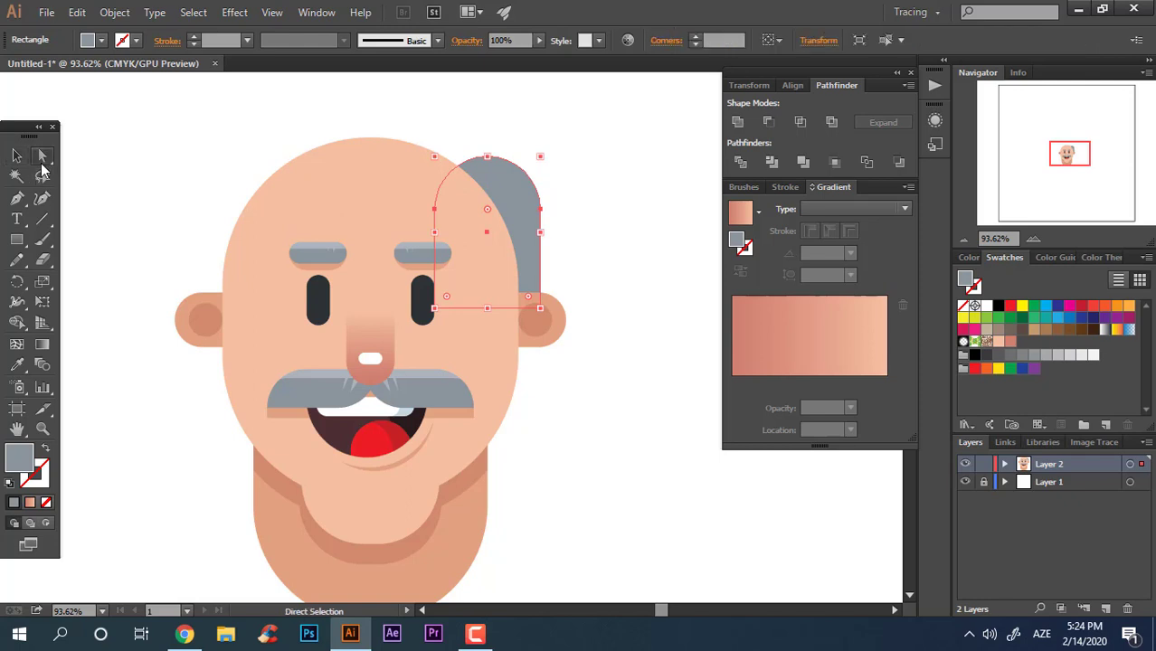
pyautogui.moveTo(537, 305); pyautogui.dragTo(489, 308)
pyautogui.click(535, 211)
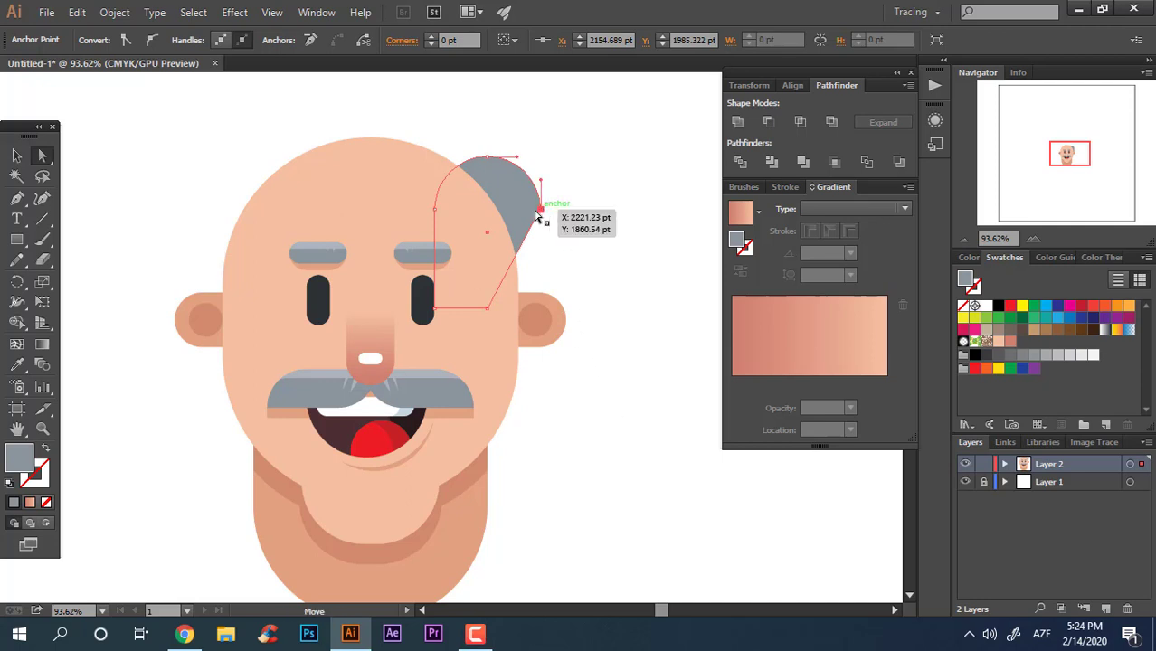
pyautogui.moveTo(529, 206); pyautogui.dragTo(550, 219)
pyautogui.click(640, 384)
# Step: Recolour the hair piece with the mustache's lighter grey
pyautogui.press('z')
pyautogui.moveTo(616, 289); pyautogui.dragTo(542, 294)
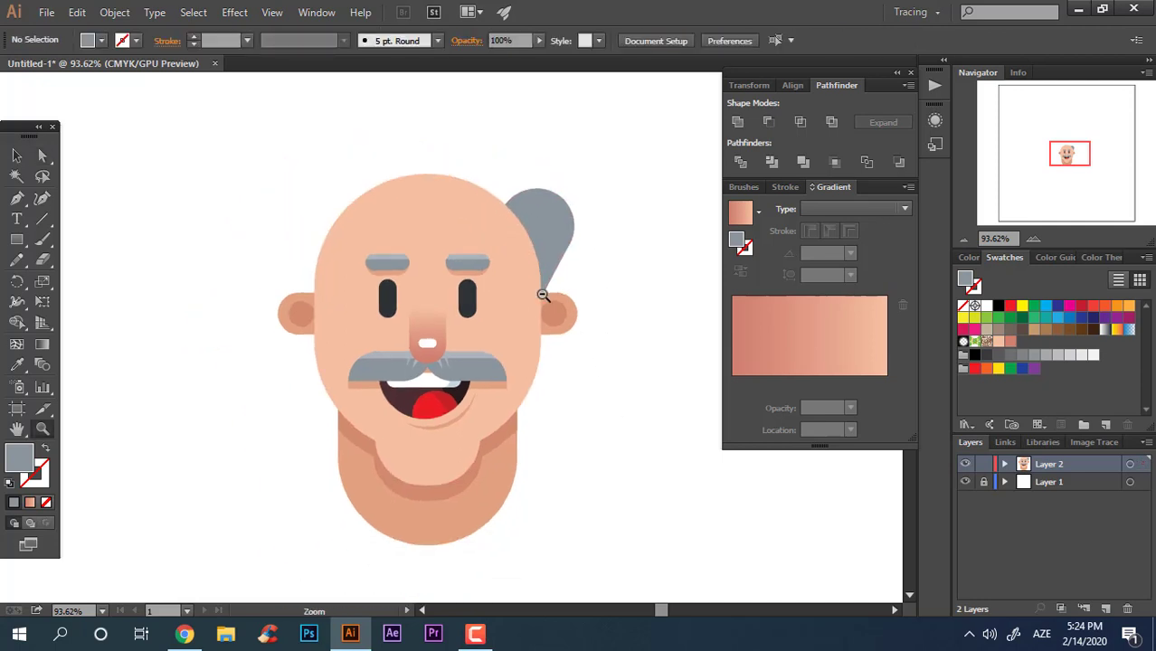
pyautogui.moveTo(547, 210); pyautogui.dragTo(554, 237)
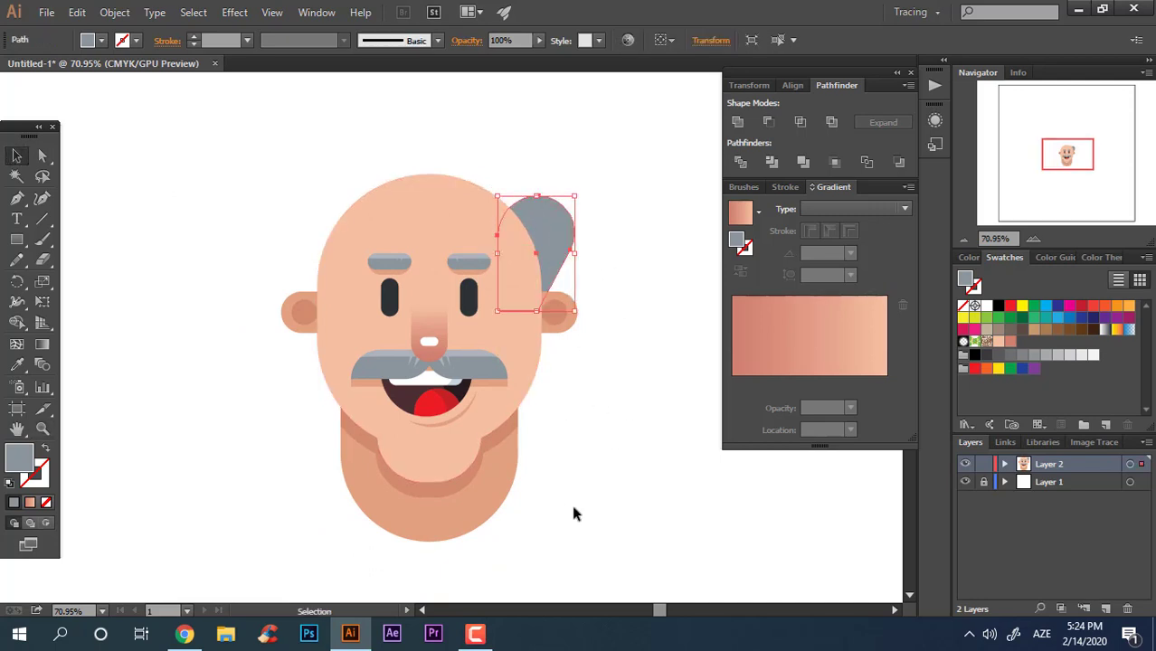
pyautogui.click(502, 357)
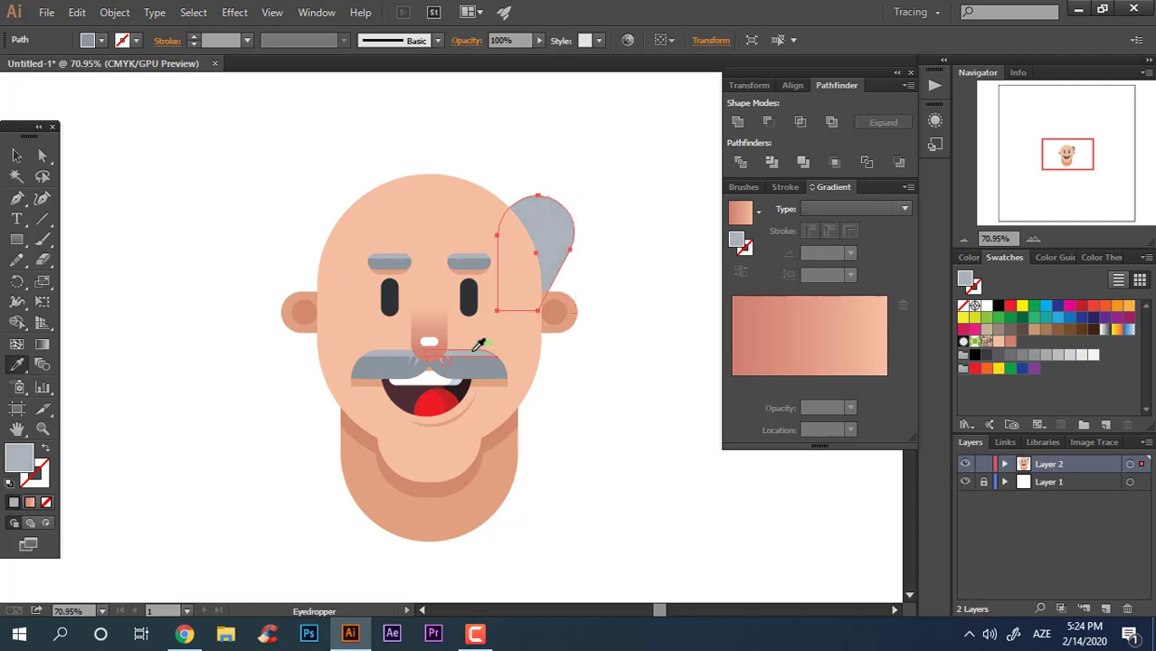
# Step: Move the hair piece down and to the left onto the head
pyautogui.press('z')
pyautogui.moveTo(516, 353); pyautogui.dragTo(588, 355)
pyautogui.moveTo(569, 193); pyautogui.dragTo(546, 234)
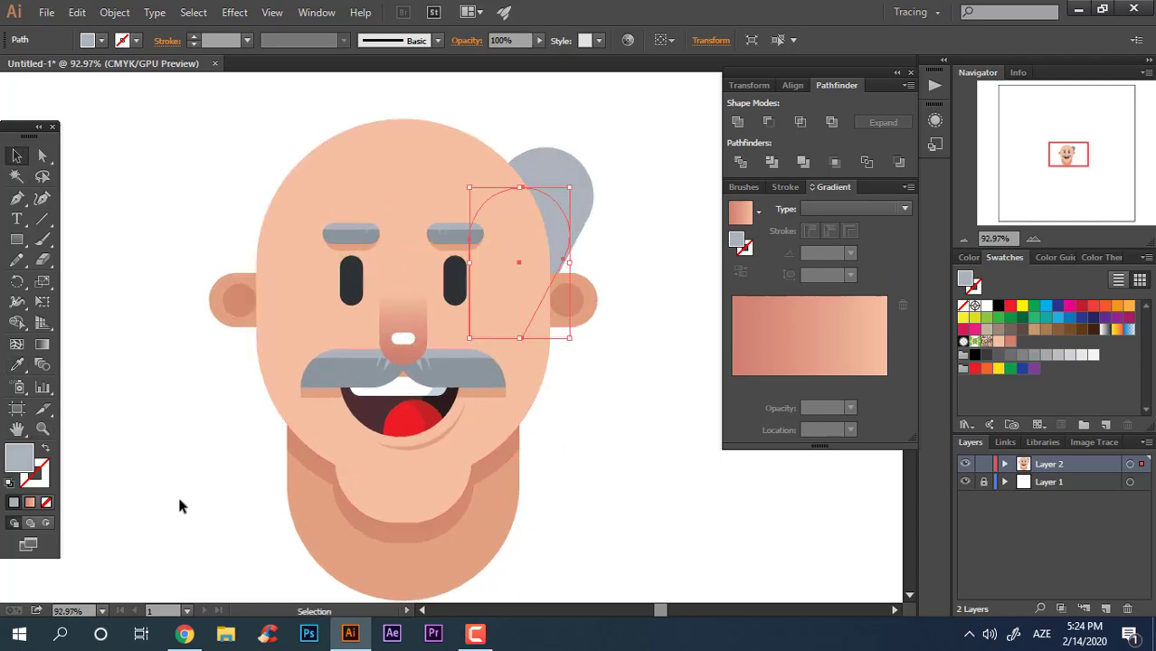
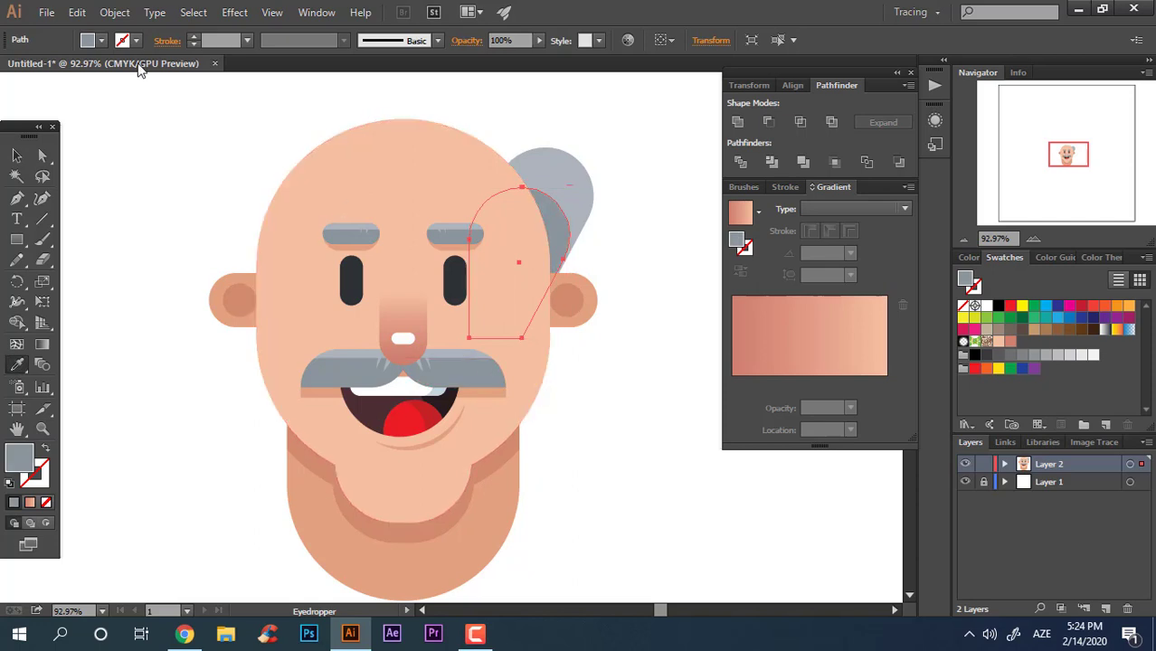
# Step: Select the two right-side hair pieces and group them
pyautogui.click(653, 241)
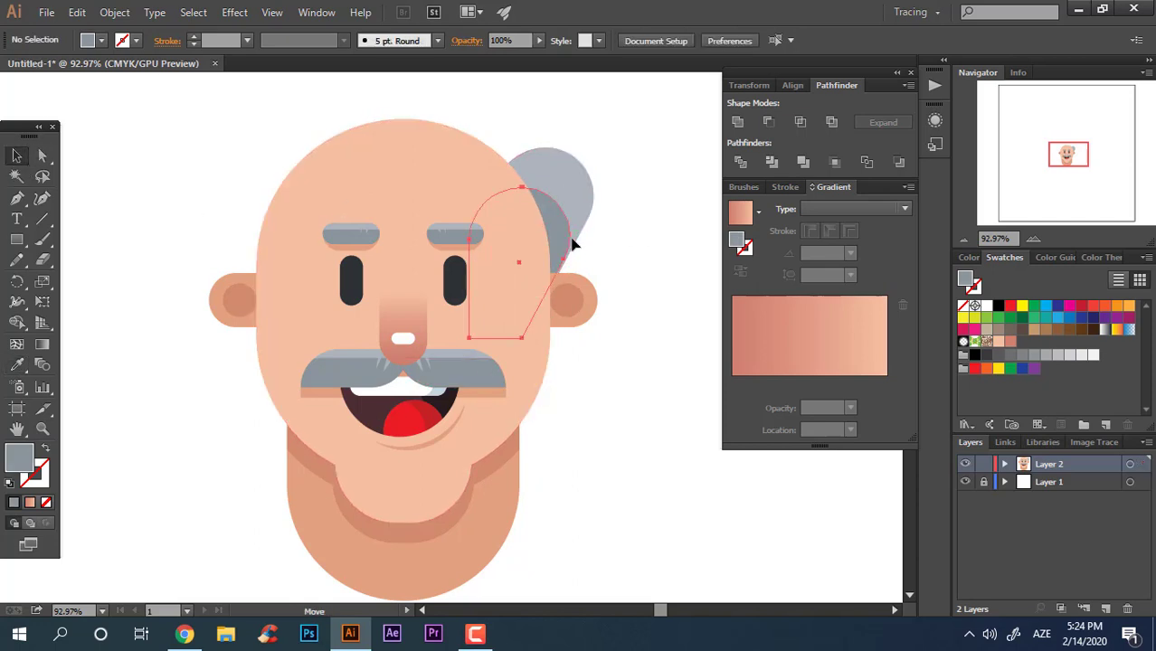
pyautogui.moveTo(572, 244); pyautogui.dragTo(562, 211)
pyautogui.click(626, 231)
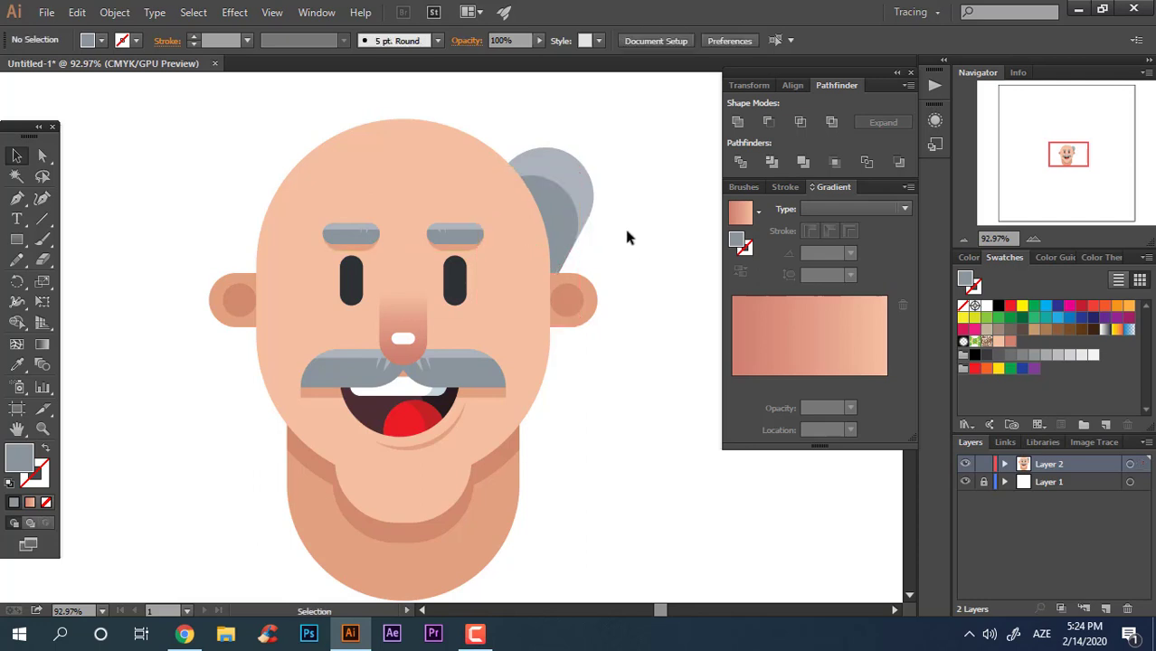
pyautogui.rightClick(562, 190)
pyautogui.click(593, 263)
# Step: Duplicate the hair group to the left of the head and reflect the copy across the vertical axis
pyautogui.moveTo(514, 207); pyautogui.dragTo(242, 217)
pyautogui.rightClick(242, 217)
pyautogui.moveTo(362, 339)
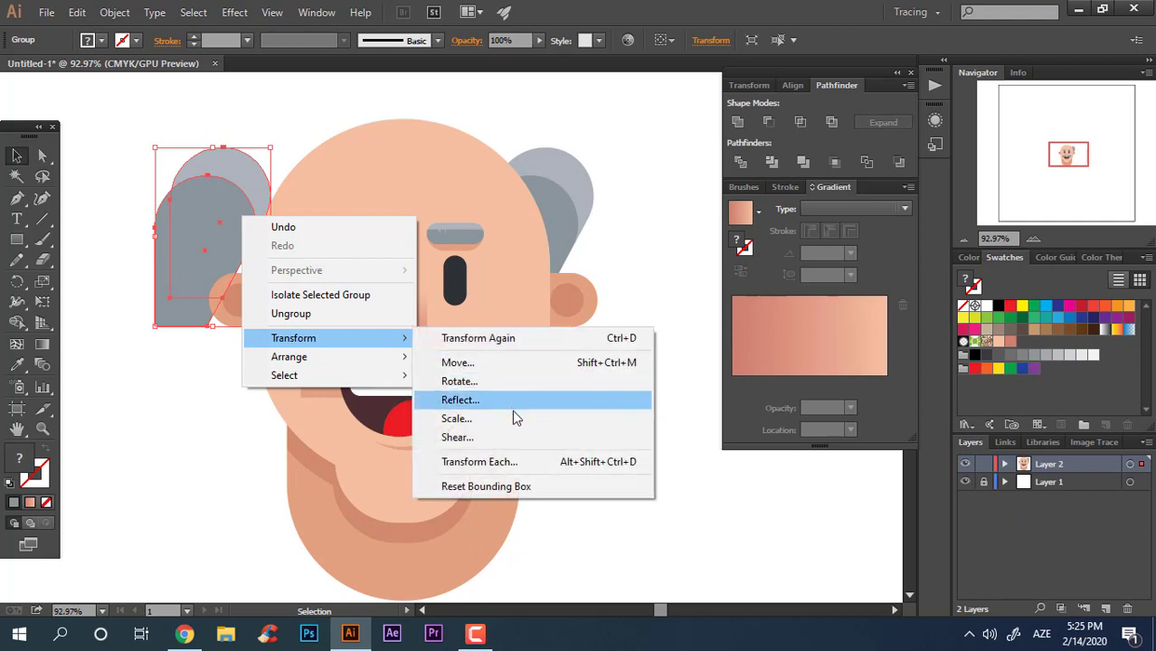
pyautogui.click(508, 402)
pyautogui.click(817, 418)
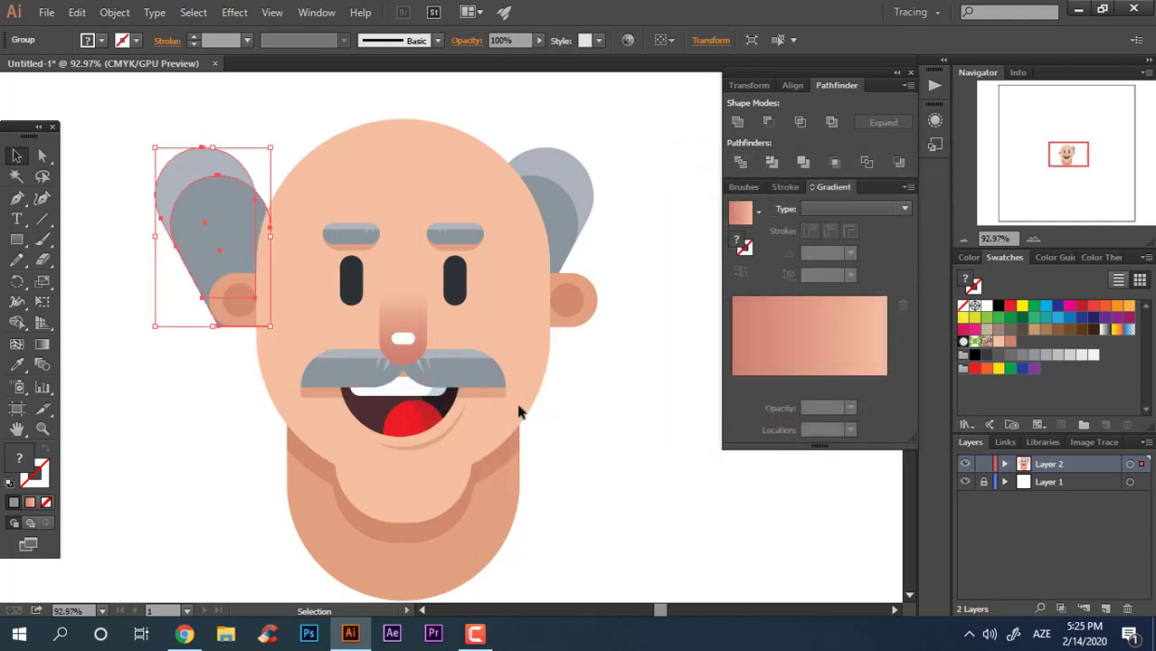
# Step: Move the mirrored hair copy about 74 pt right against the head and group it with the right-side hair
pyautogui.hotkey('ctrl', 'shift', 'a')
pyautogui.moveTo(226, 206); pyautogui.dragTo(284, 210)
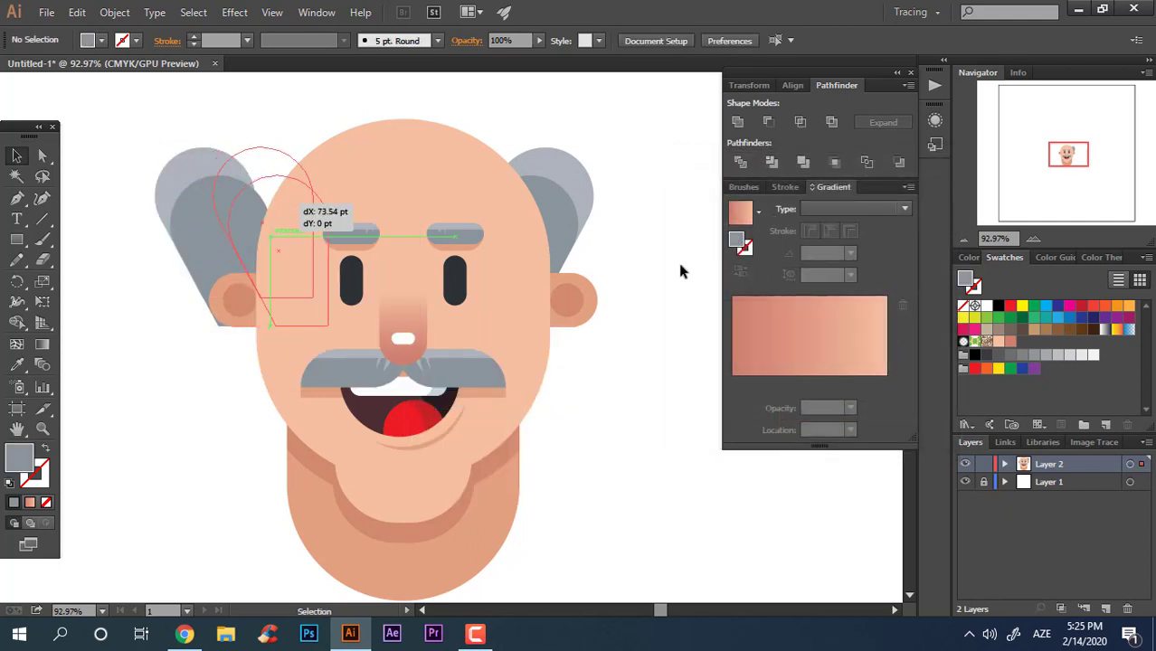
pyautogui.keyDown('shift'); pyautogui.click(563, 208); pyautogui.keyUp('shift')
pyautogui.rightClick(562, 217)
pyautogui.click(624, 293)
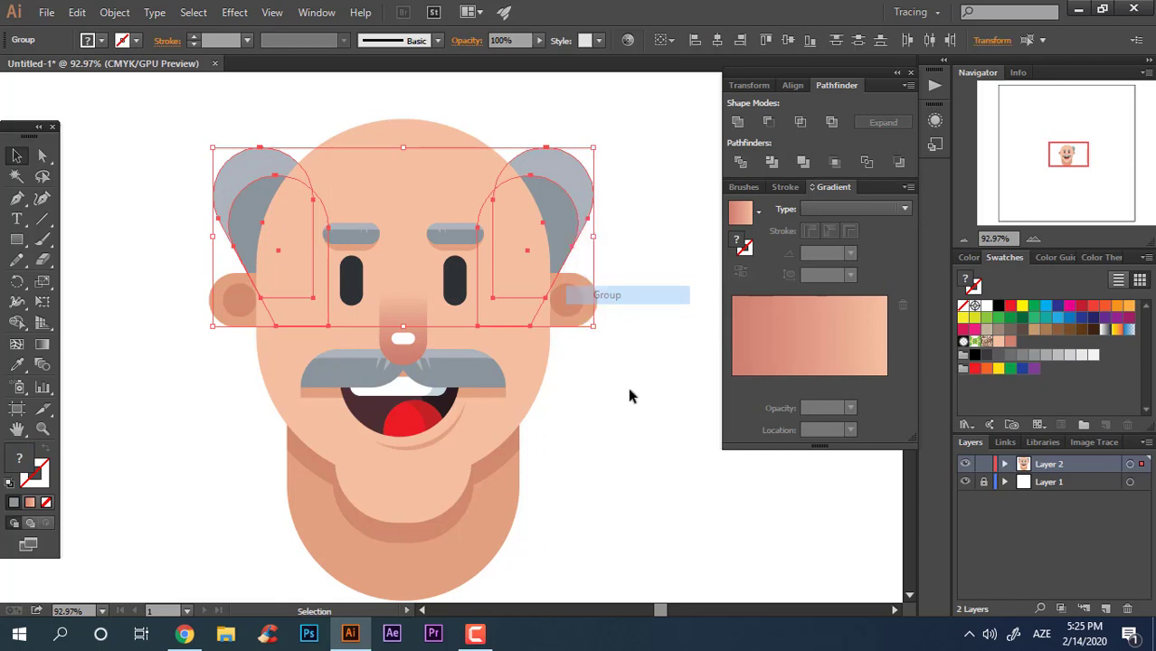
# Step: Draw a circle over the top-left of the scalp with the Ellipse tool
pyautogui.click(635, 395)
pyautogui.press('z')
pyautogui.moveTo(648, 394); pyautogui.dragTo(463, 364)
pyautogui.moveTo(246, 331); pyautogui.dragTo(181, 291)
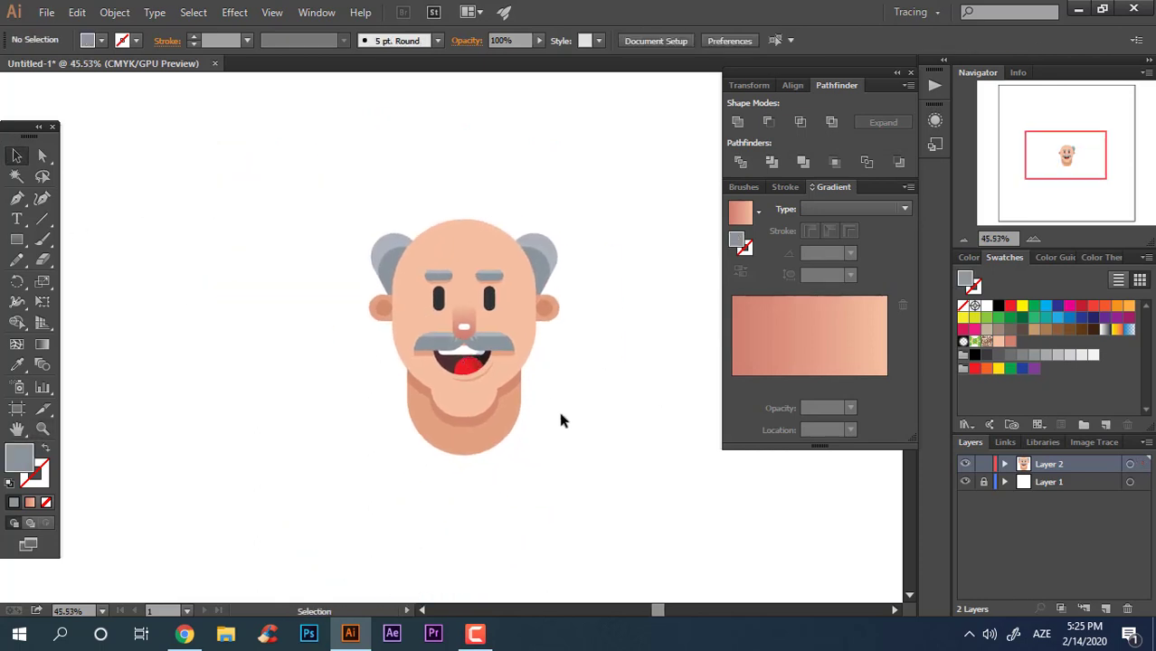
pyautogui.moveTo(559, 420); pyautogui.dragTo(451, 168)
pyautogui.click(651, 270)
pyautogui.press('z')
pyautogui.moveTo(519, 196); pyautogui.dragTo(683, 201)
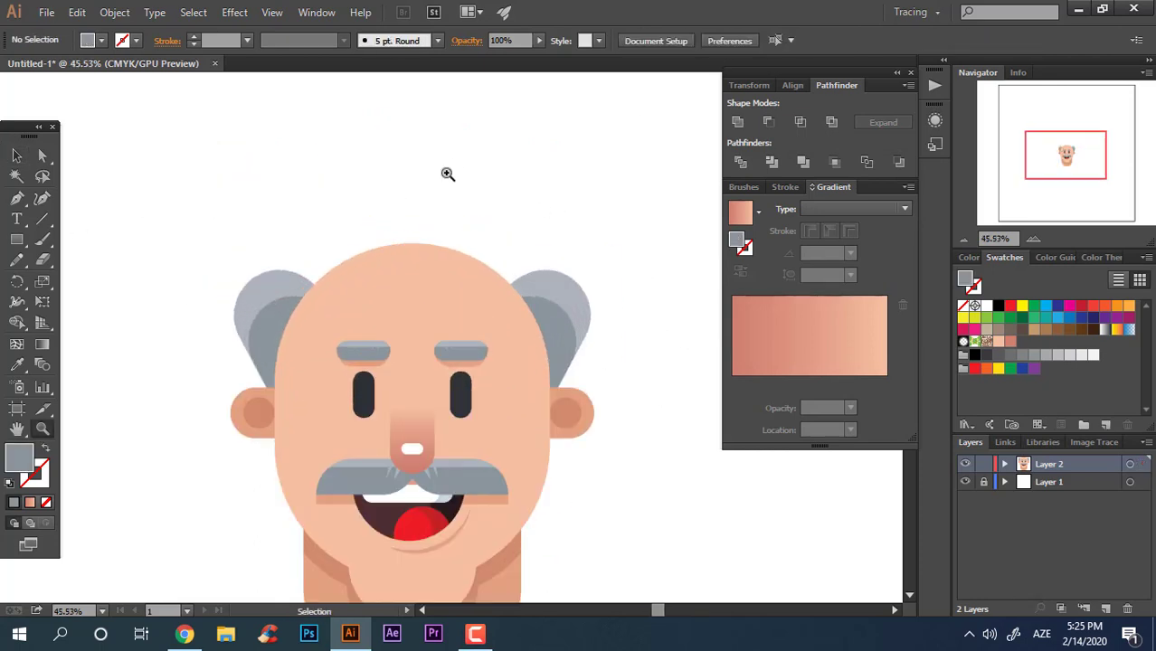
pyautogui.moveTo(487, 273); pyautogui.dragTo(496, 185)
pyautogui.moveTo(16, 240); pyautogui.dragTo(71, 273)
pyautogui.moveTo(295, 146); pyautogui.dragTo(370, 221)
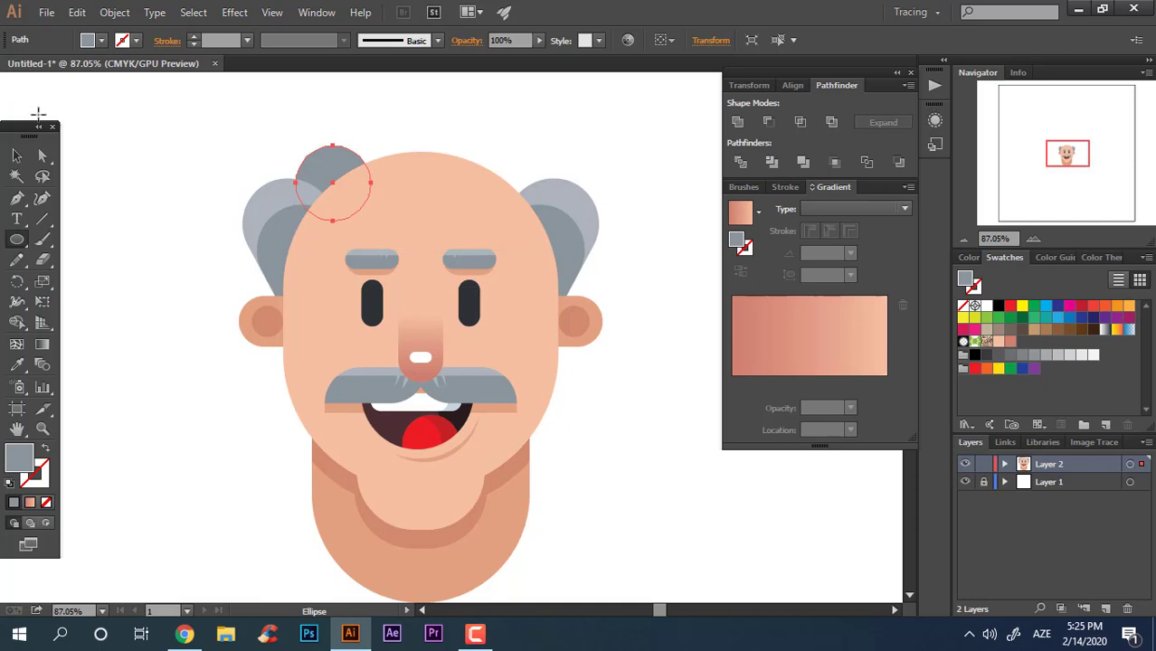
# Step: Duplicate the circle repeatedly across the top of the head to form a row of curls
pyautogui.click(20, 158)
pyautogui.hotkey('ctrl', 'shift', 'a')
pyautogui.moveTo(347, 155); pyautogui.dragTo(402, 118)
pyautogui.hotkey('ctrl', 'z')
pyautogui.moveTo(336, 163); pyautogui.dragTo(520, 163)
pyautogui.click(576, 149)
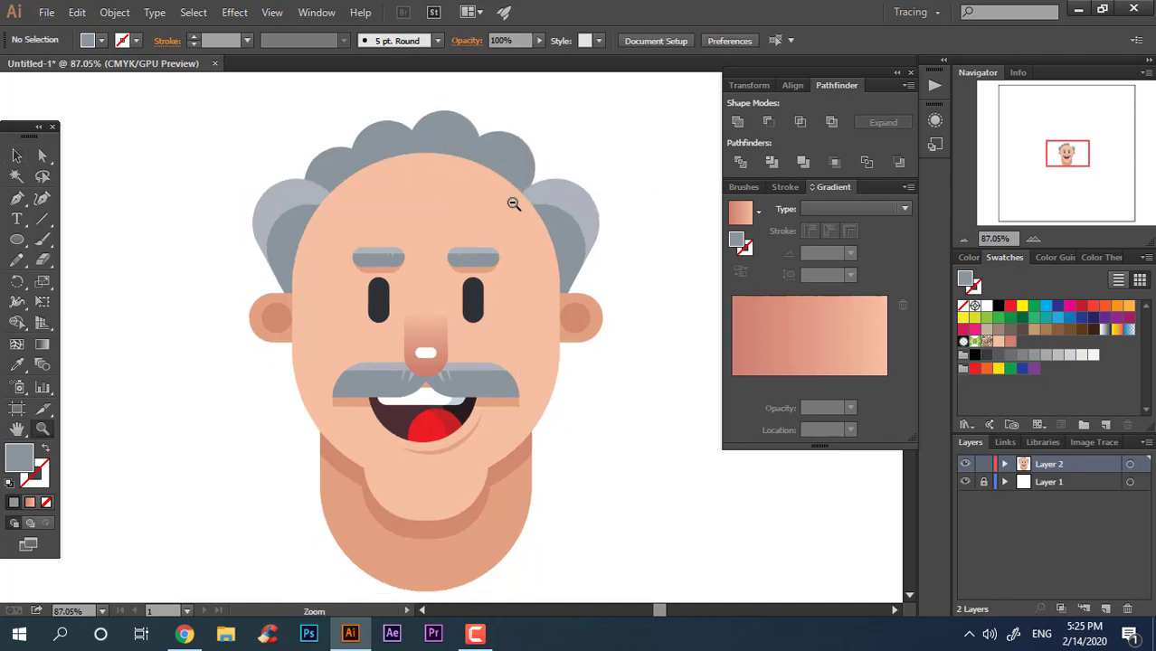
# Step: Reposition the rightmost and middle circles so the curls follow the head's outline
pyautogui.keyDown('alt'); pyautogui.click(513, 204); pyautogui.keyUp('alt')
pyautogui.click(16, 155)
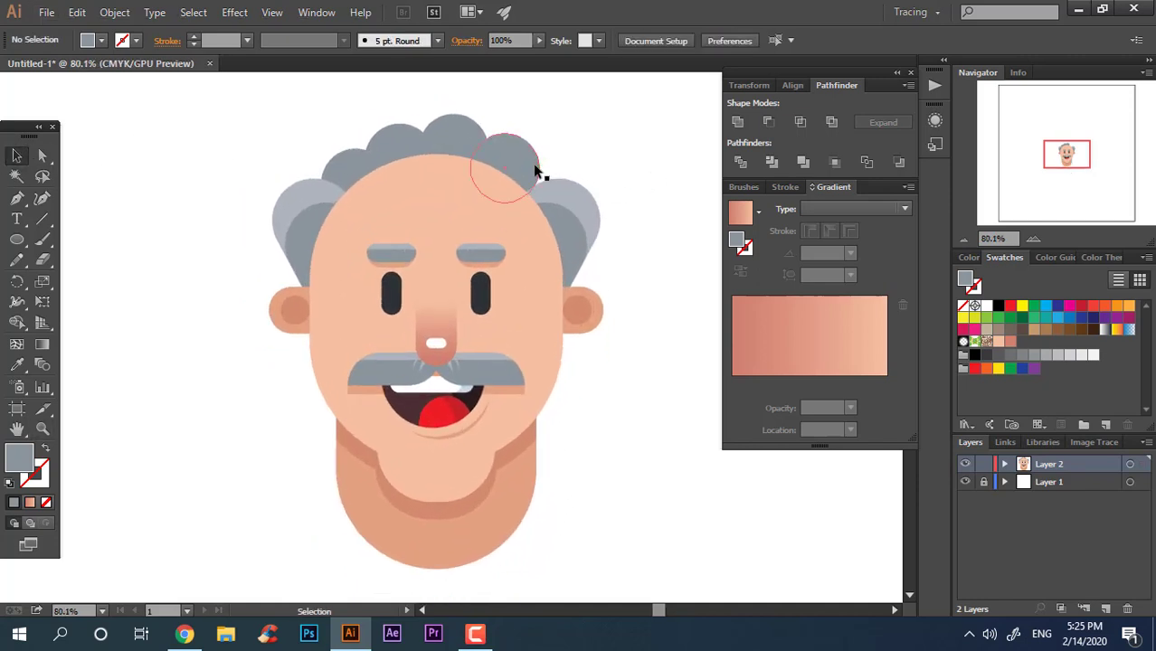
pyautogui.moveTo(535, 170); pyautogui.dragTo(574, 191)
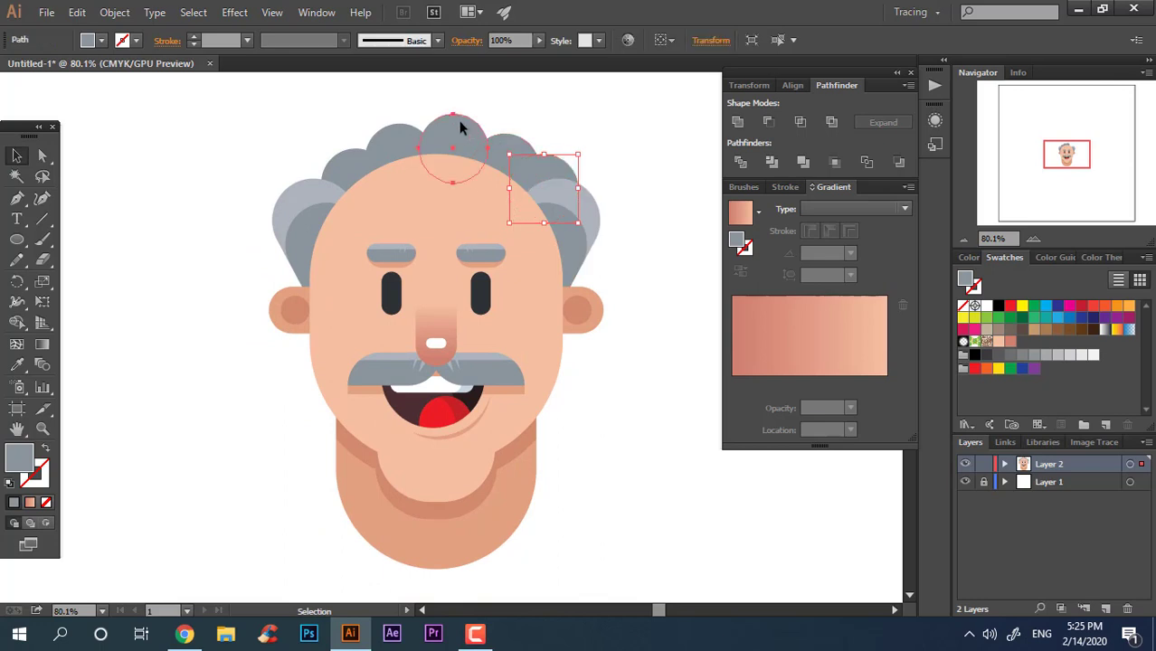
pyautogui.moveTo(460, 120); pyautogui.dragTo(459, 126)
pyautogui.click(619, 158)
# Step: Unite all the curl circles into one hair shape and nudge its right edge slightly inward
pyautogui.click(548, 163)
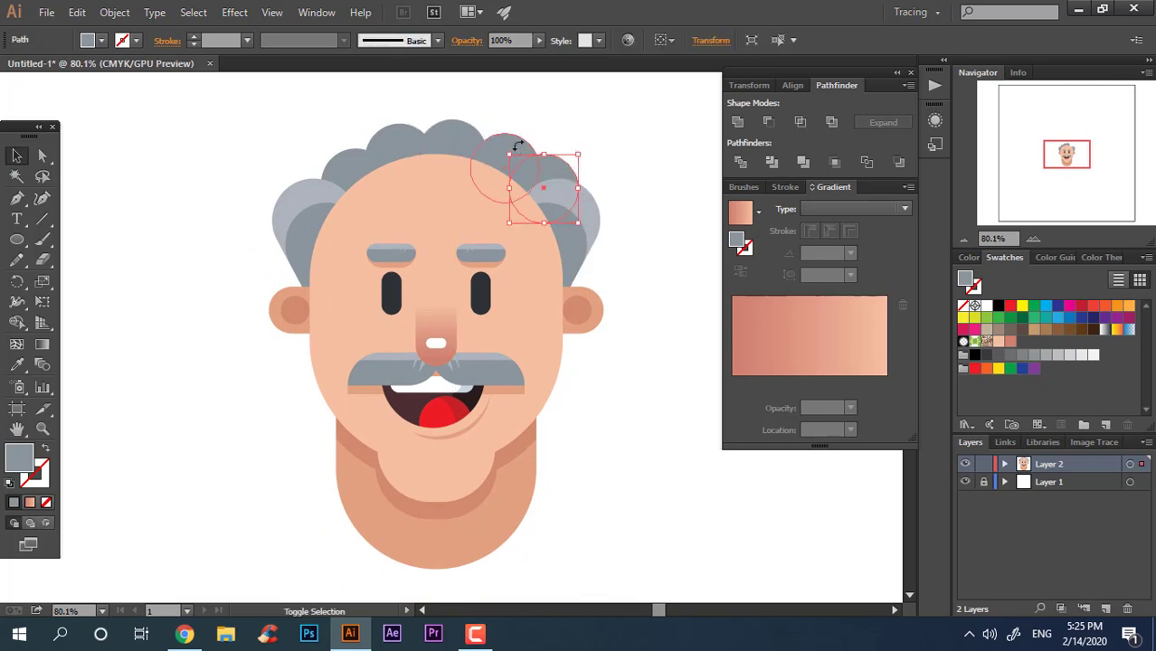
pyautogui.keyDown('shift'); pyautogui.click(448, 143); pyautogui.keyUp('shift')
pyautogui.keyDown('shift'); pyautogui.click(379, 149); pyautogui.keyUp('shift')
pyautogui.keyDown('shift'); pyautogui.click(341, 155); pyautogui.keyUp('shift')
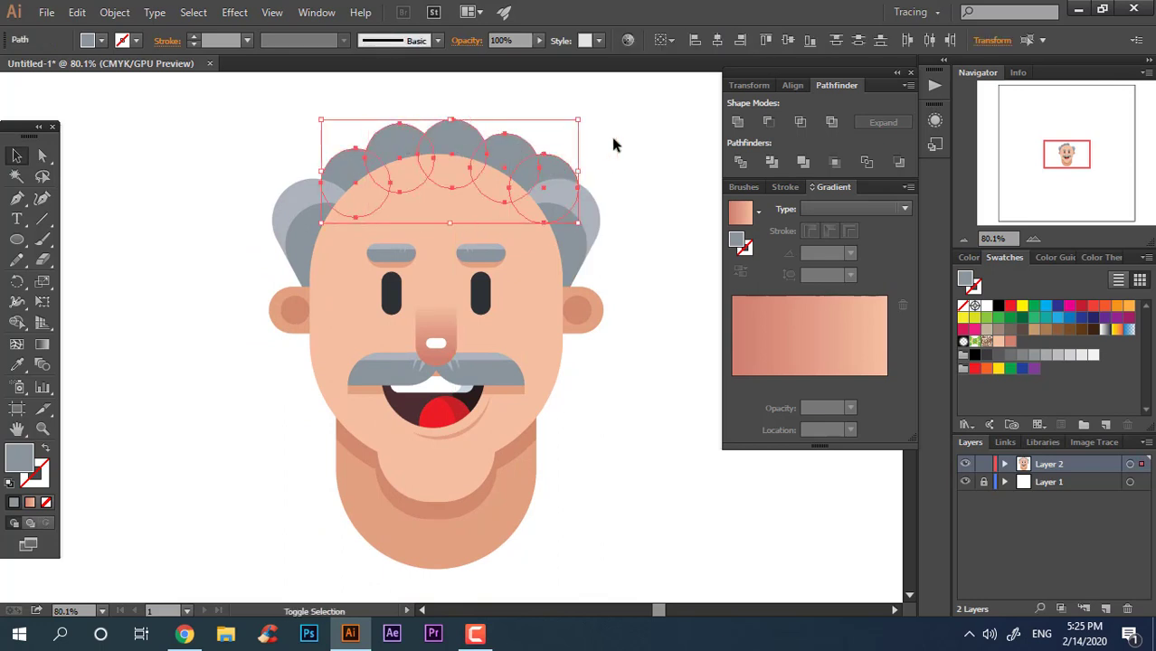
pyautogui.click(742, 118)
pyautogui.click(629, 143)
pyautogui.press('z')
pyautogui.moveTo(592, 116); pyautogui.dragTo(624, 184)
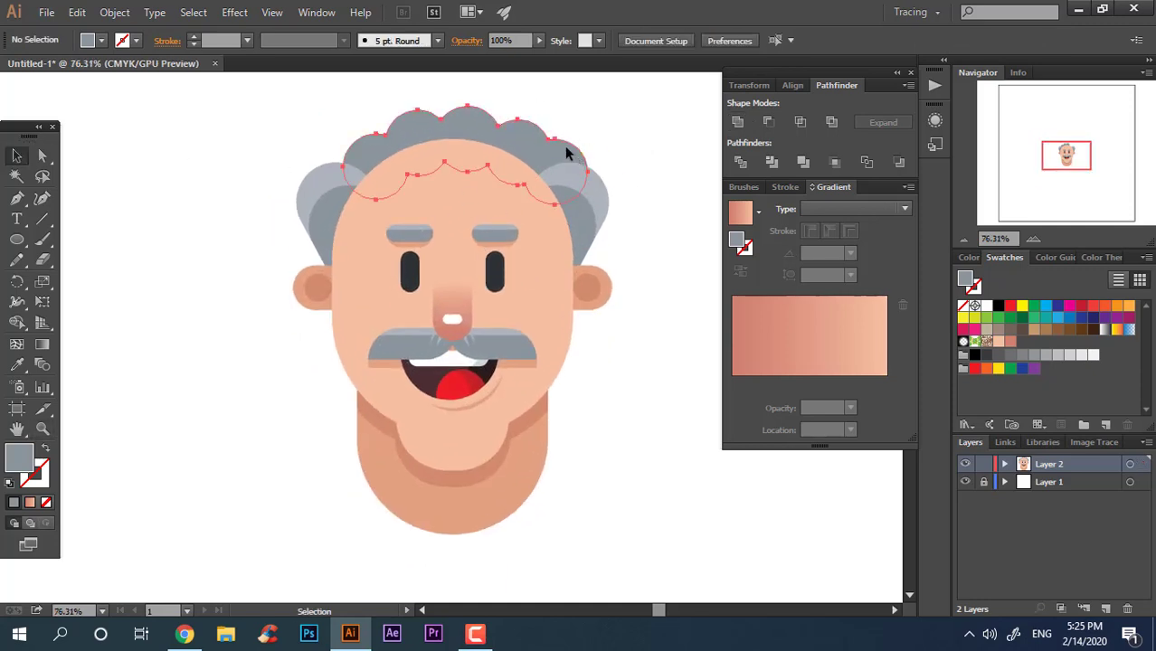
pyautogui.moveTo(566, 147); pyautogui.dragTo(557, 148)
# Step: Zoom out and back in to review the whole head with its new hair
pyautogui.click(667, 129)
pyautogui.press('z')
pyautogui.moveTo(668, 130); pyautogui.dragTo(632, 185)
pyautogui.moveTo(632, 187); pyautogui.dragTo(604, 215)
pyautogui.moveTo(589, 181); pyautogui.dragTo(376, 181)
pyautogui.moveTo(505, 273); pyautogui.dragTo(464, 310)
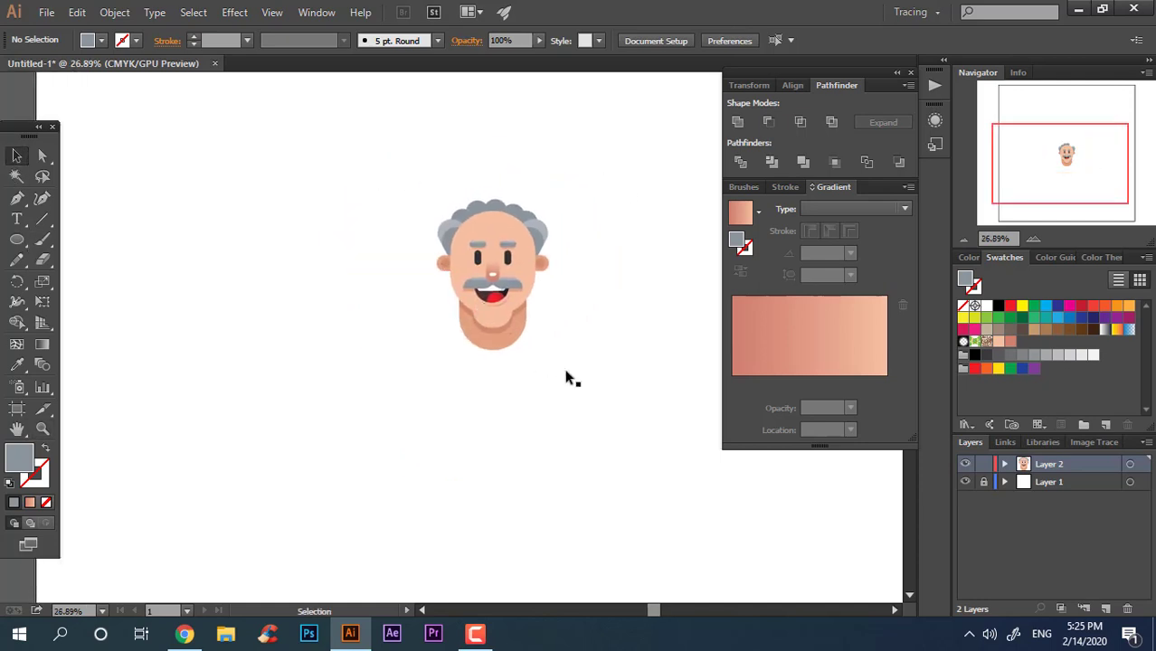
pyautogui.hotkey('ctrl', 'a')
pyautogui.click(640, 292)
pyautogui.press('z')
pyautogui.moveTo(592, 283); pyautogui.dragTo(627, 312)
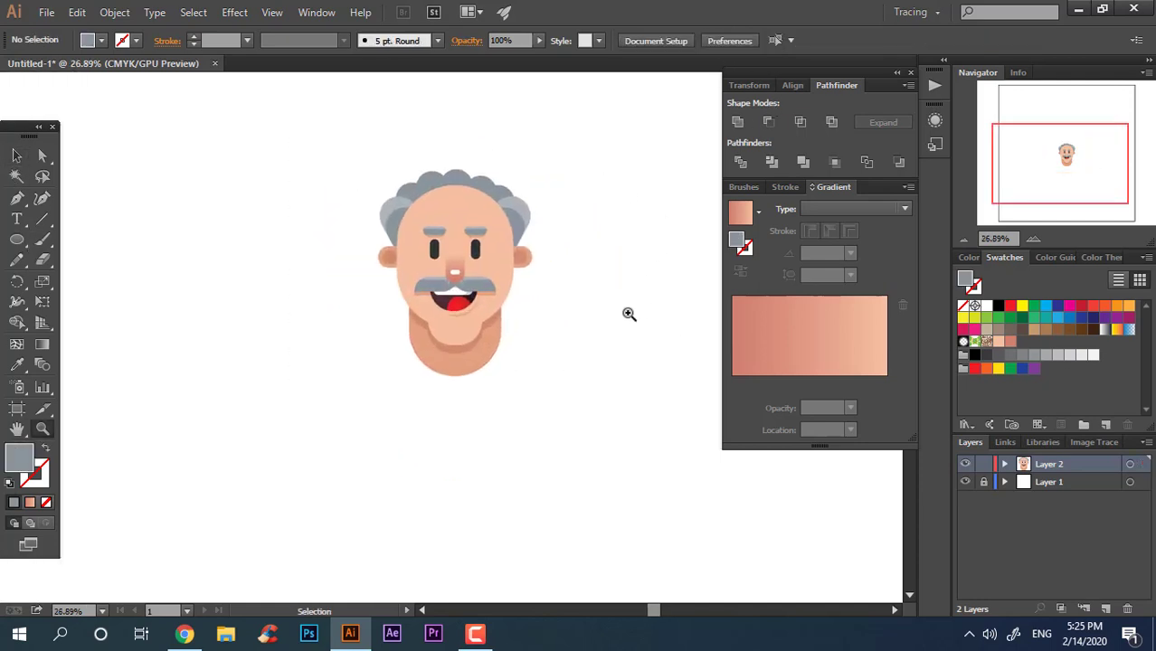
pyautogui.moveTo(503, 278); pyautogui.dragTo(532, 271)
pyautogui.click(16, 155)
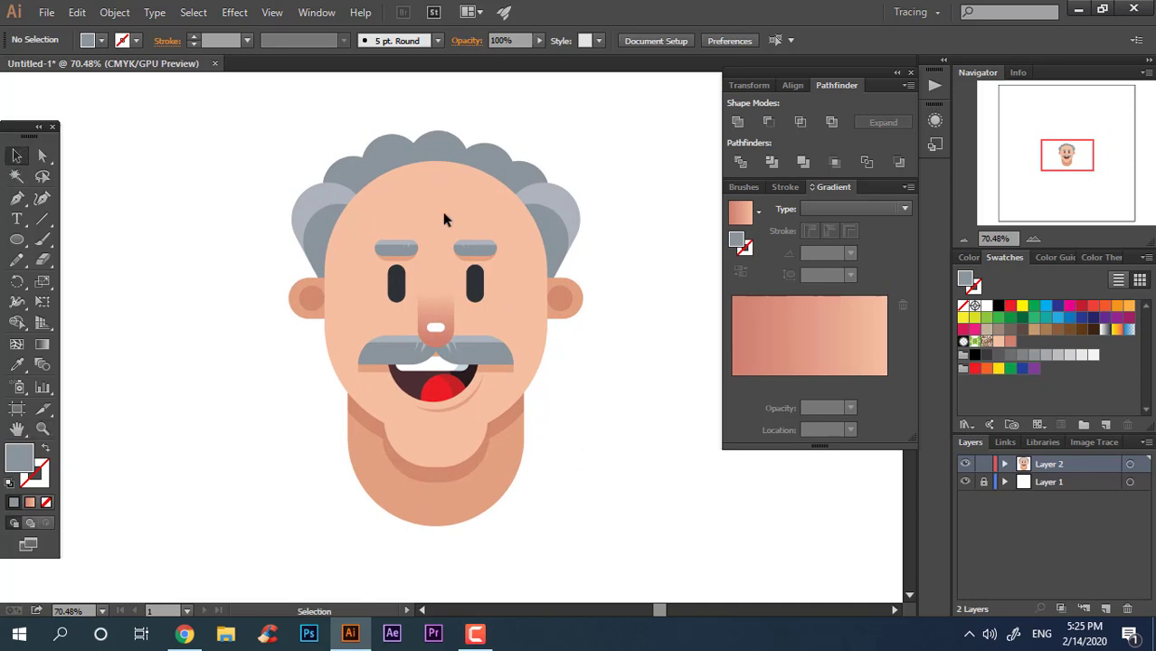
pyautogui.click(530, 175)
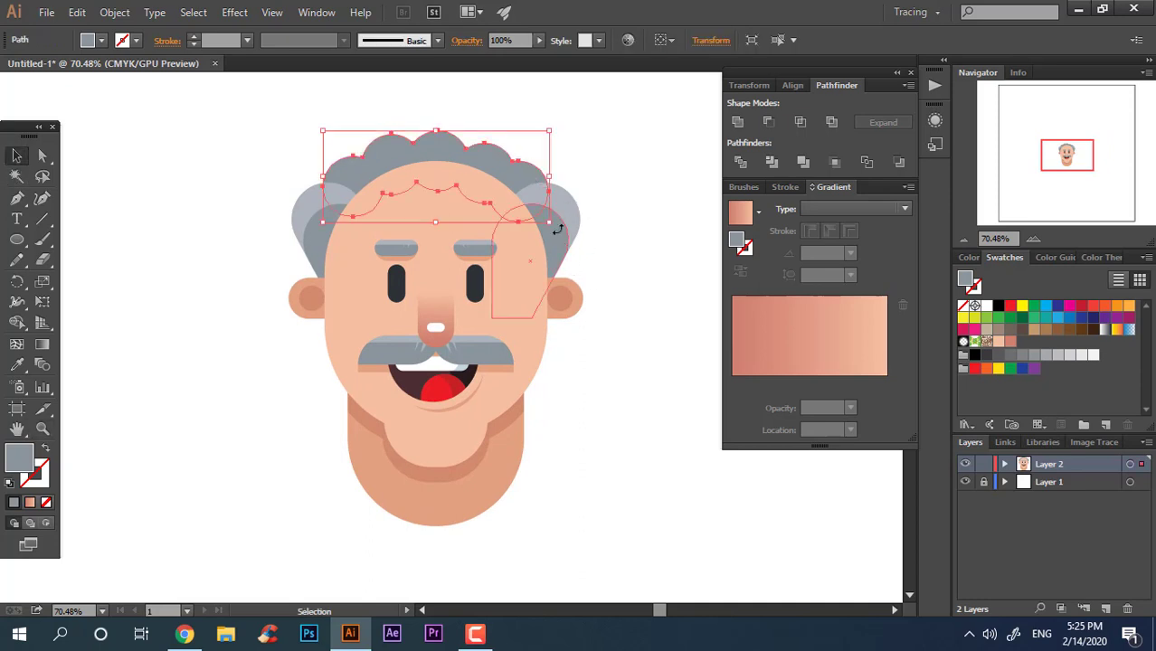
pyautogui.click(620, 215)
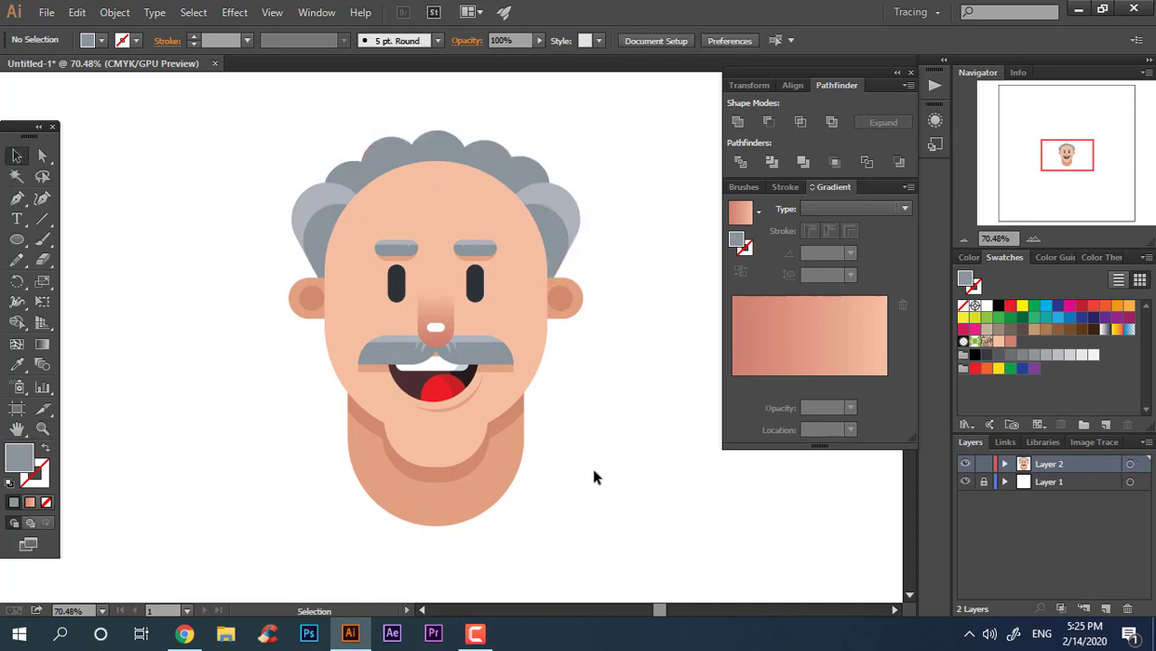
pyautogui.hotkey('ctrl', 'a')
pyautogui.click(675, 186)
pyautogui.press('z')
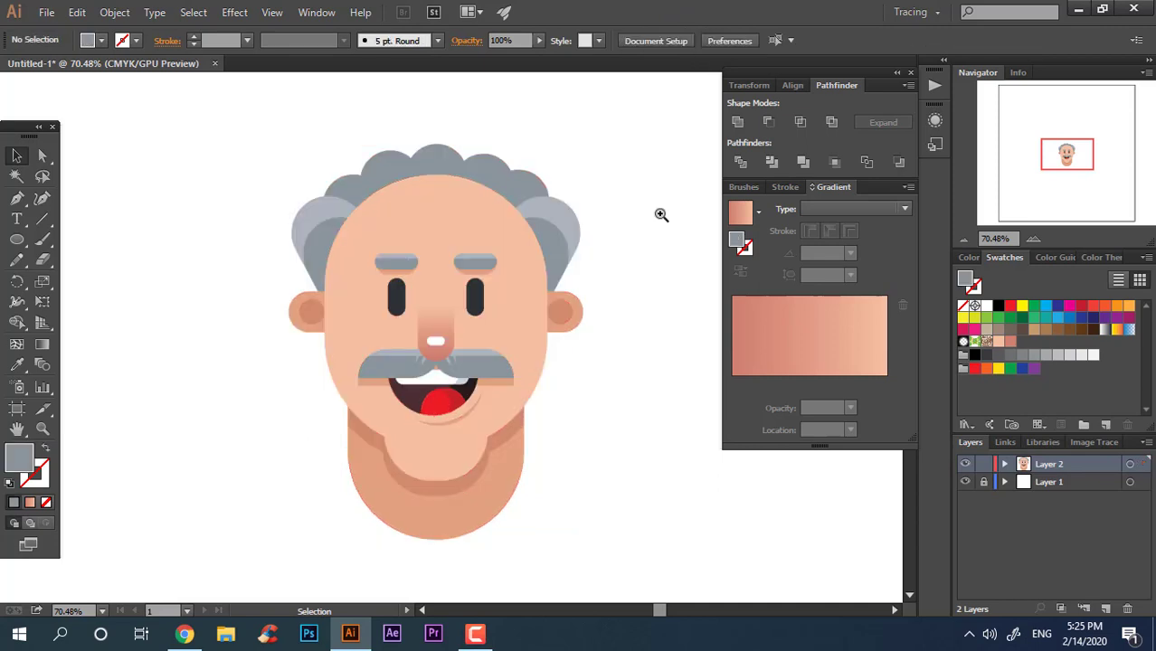
pyautogui.moveTo(658, 215); pyautogui.dragTo(624, 348)
pyautogui.moveTo(555, 390); pyautogui.dragTo(474, 349)
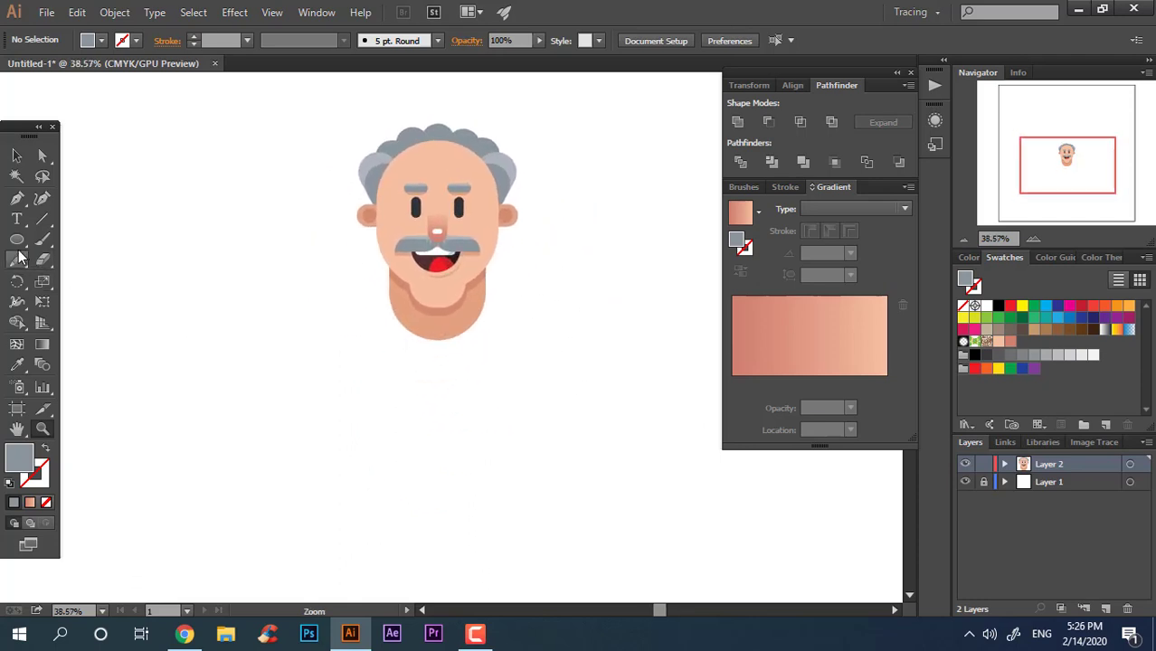
# Step: Draw a rectangle about 576 × 671 pt below the head and fill it with colour C98C77
pyautogui.moveTo(16, 240); pyautogui.dragTo(72, 238)
pyautogui.moveTo(352, 270)
pyautogui.mouseDown()
pyautogui.moveTo(446, 323)
pyautogui.moveTo(538, 486)
pyautogui.mouseUp()
pyautogui.doubleClick(11, 455)
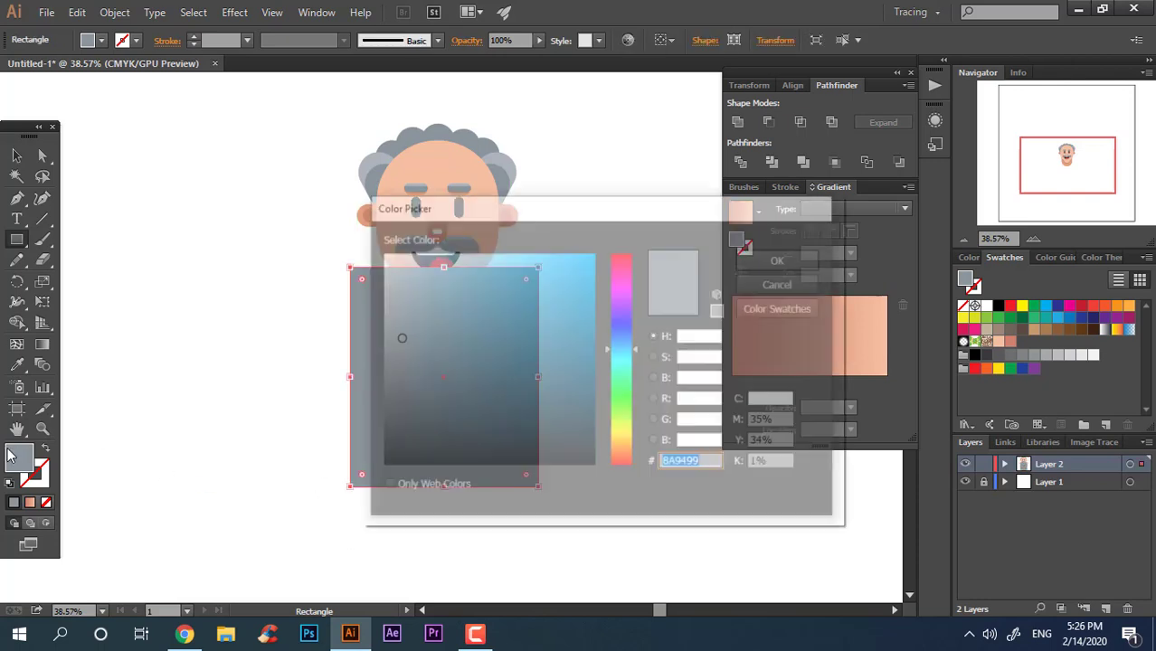
pyautogui.moveTo(620, 414); pyautogui.dragTo(620, 459)
pyautogui.click(458, 338)
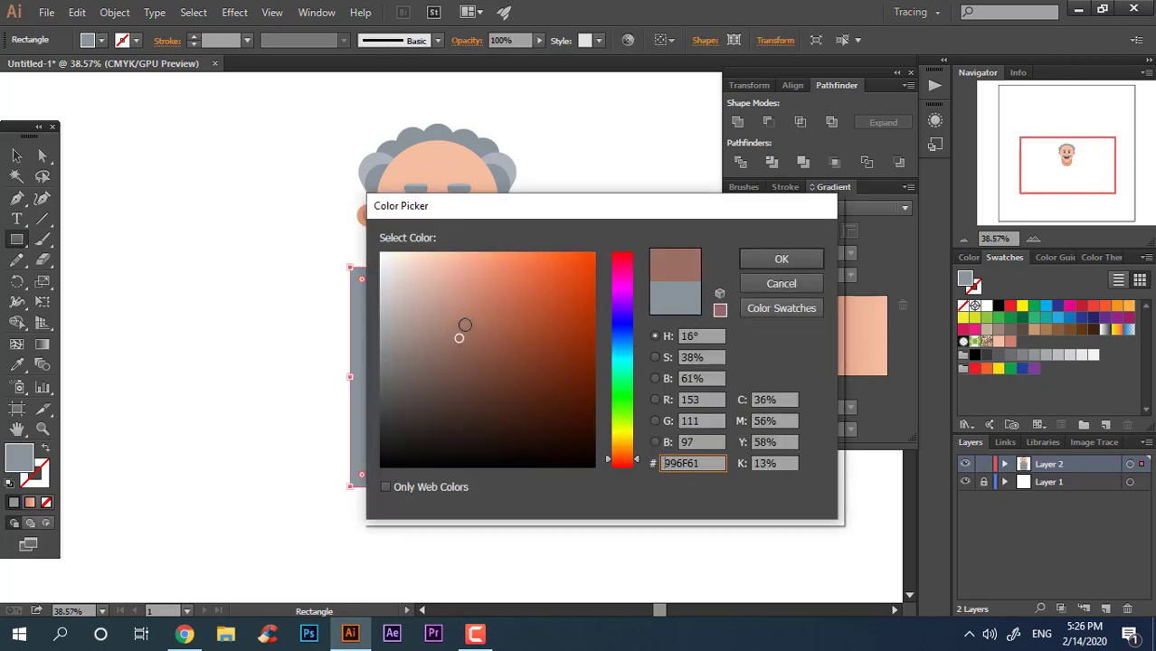
pyautogui.moveTo(465, 325); pyautogui.dragTo(467, 298)
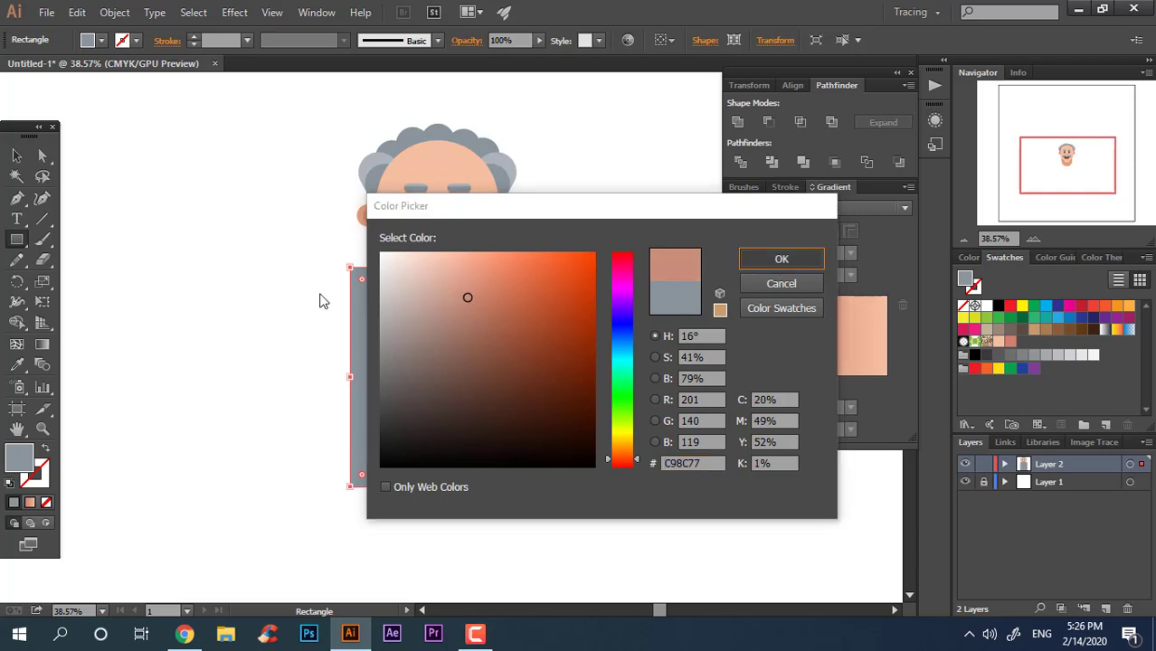
pyautogui.press('Return')
# Step: Widen the rectangle to about 627 pt and center it horizontally under the head
pyautogui.click(17, 155)
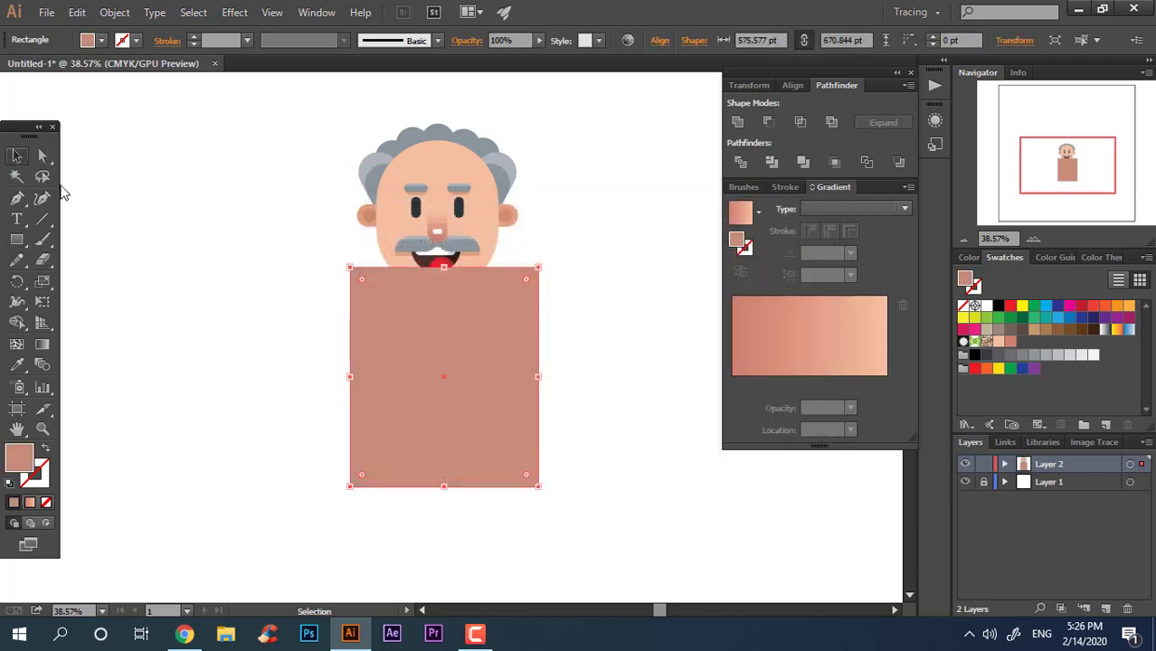
pyautogui.moveTo(354, 385); pyautogui.dragTo(332, 380)
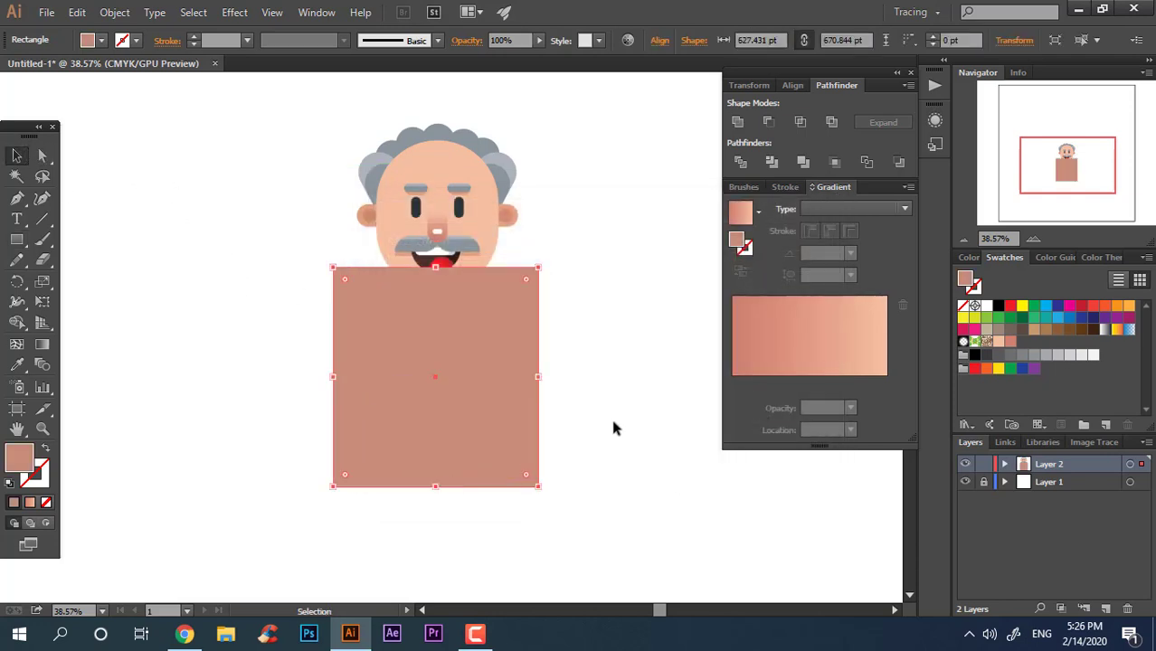
pyautogui.moveTo(614, 426); pyautogui.dragTo(502, 122)
pyautogui.click(705, 78)
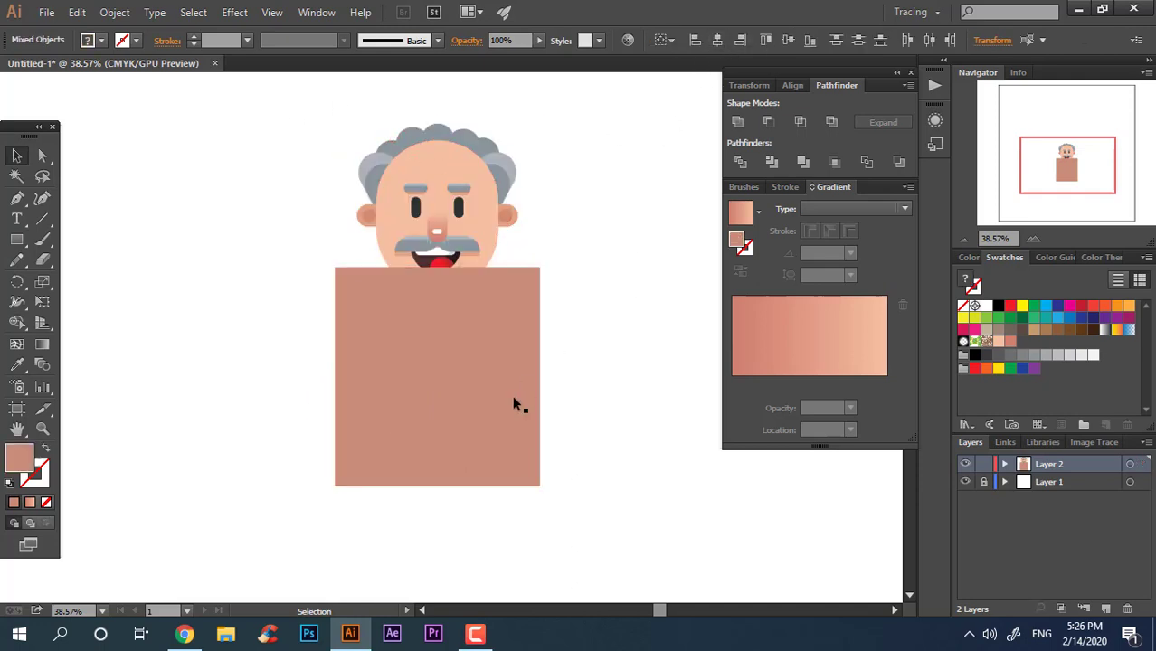
pyautogui.click(516, 405)
# Step: Round the rectangle's top corners to about 313.7 pt to shape the shoulders
pyautogui.click(43, 158)
pyautogui.moveTo(328, 248); pyautogui.dragTo(351, 278)
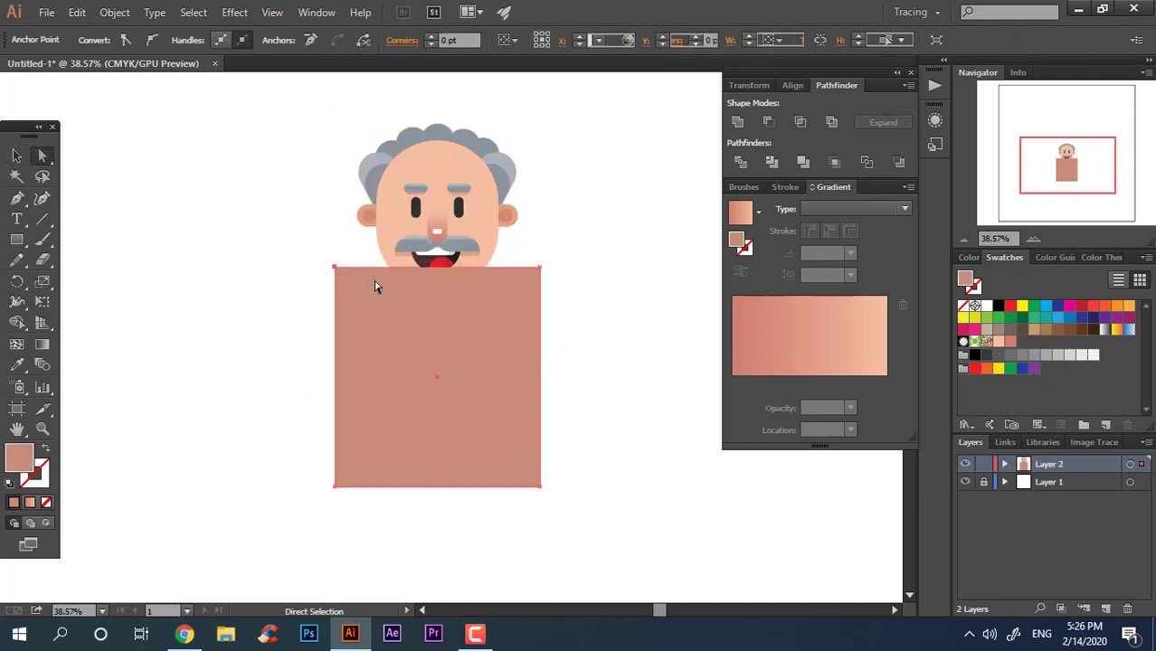
pyautogui.keyDown('shift'); pyautogui.moveTo(535, 245); pyautogui.dragTo(472, 503); pyautogui.keyUp('shift')
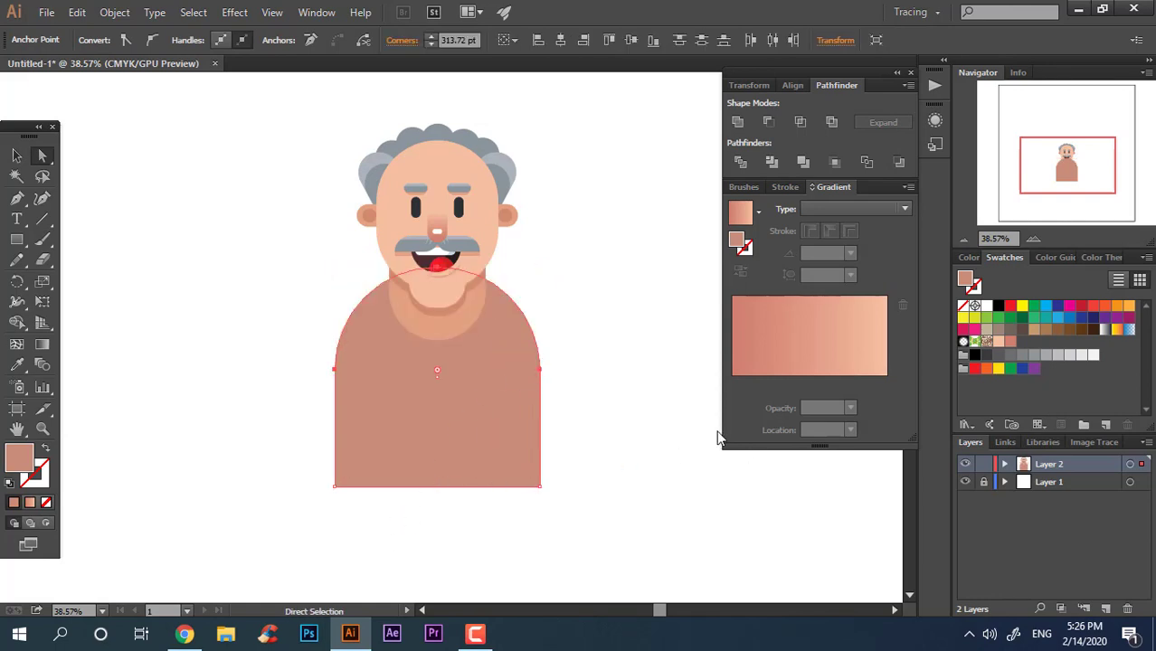
# Step: Recolour the shoulders shape light blue, 69B6E0
pyautogui.click(17, 155)
pyautogui.doubleClick(18, 457)
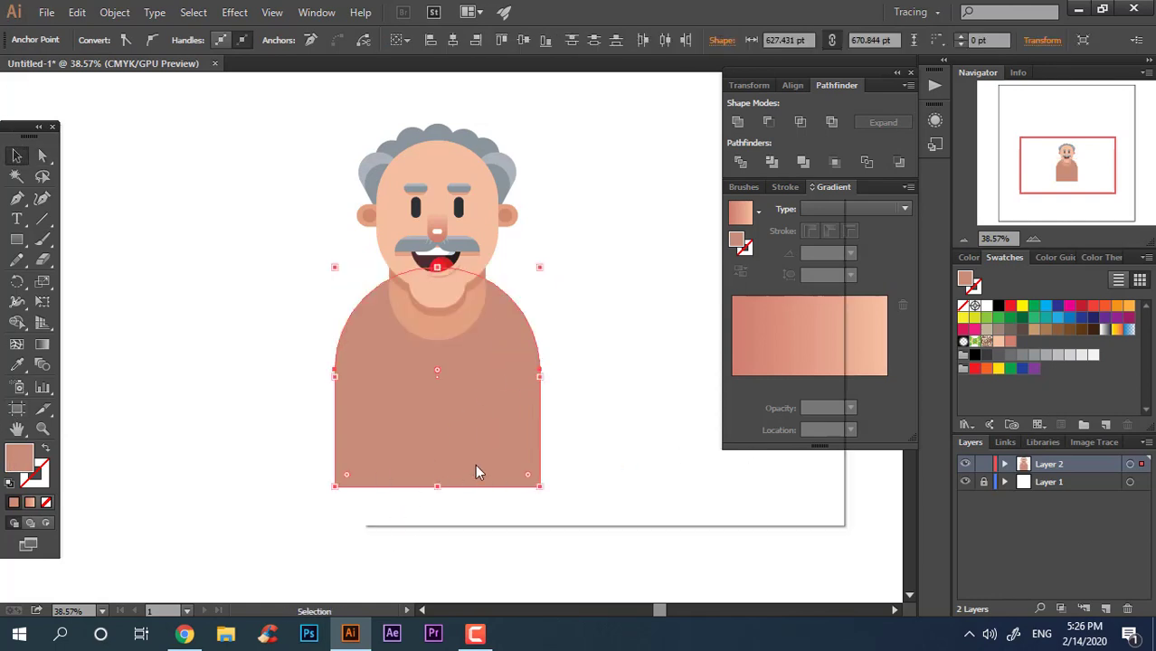
pyautogui.moveTo(624, 337); pyautogui.dragTo(631, 352)
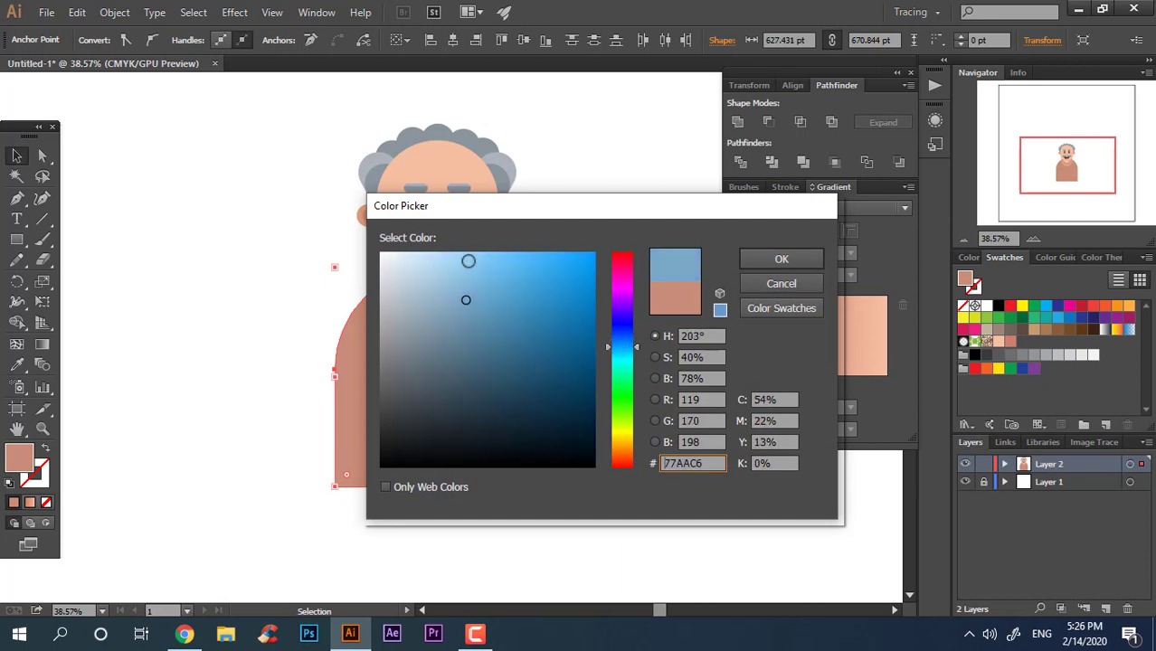
pyautogui.moveTo(468, 261); pyautogui.dragTo(496, 276)
pyautogui.click(781, 260)
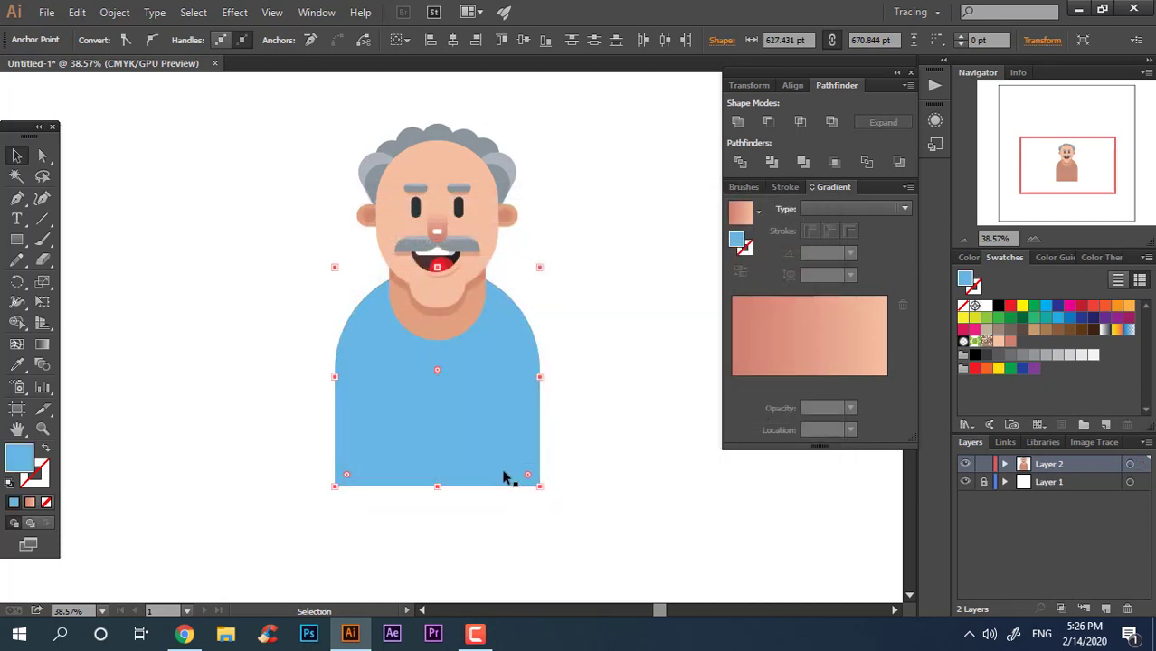
# Step: Shorten the shoulders shape slightly by raising its bottom edge
pyautogui.moveTo(504, 477); pyautogui.dragTo(503, 446)
pyautogui.click(626, 508)
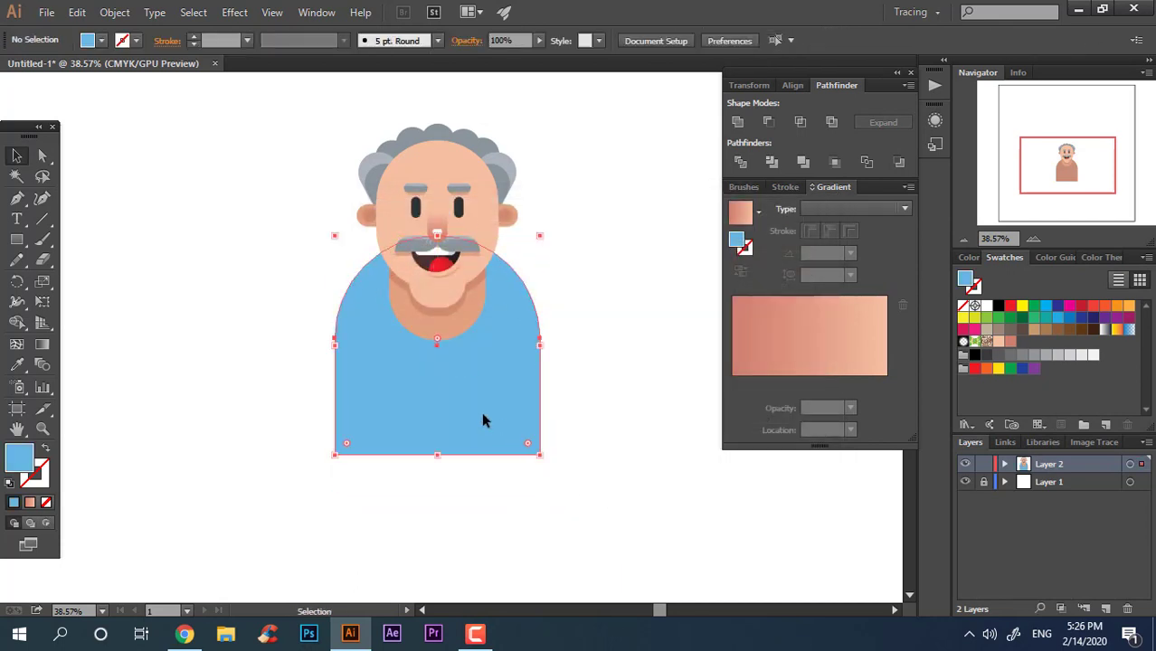
# Step: Recolour the shoulders shape purple using the colour picker
pyautogui.doubleClick(16, 461)
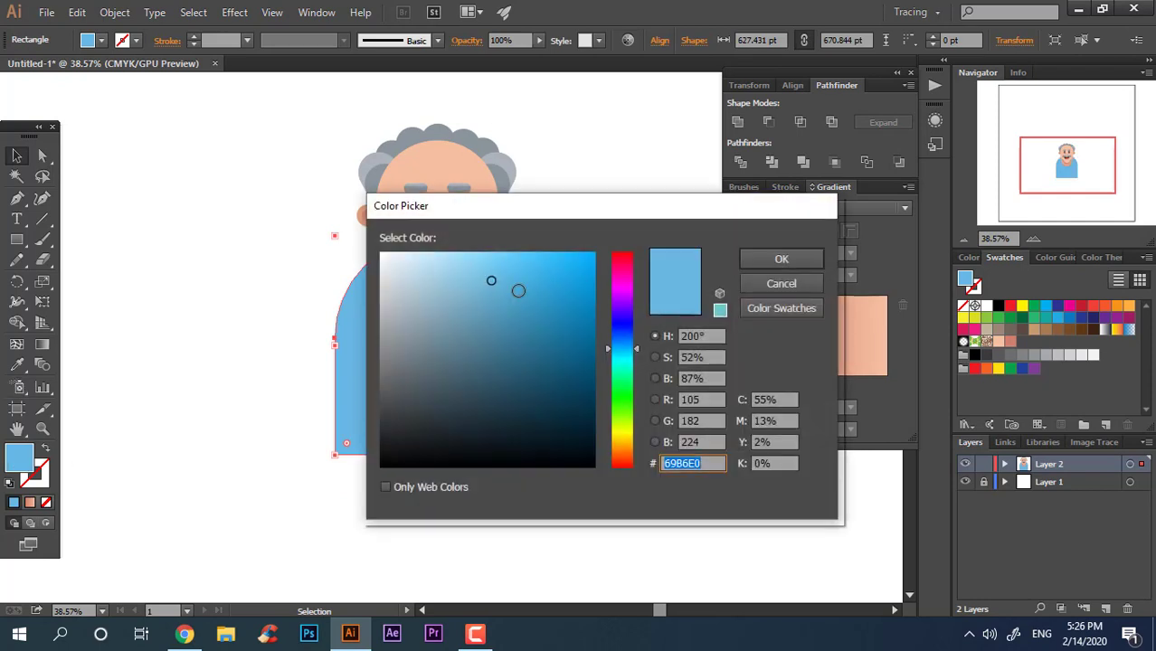
pyautogui.moveTo(622, 356); pyautogui.dragTo(622, 309)
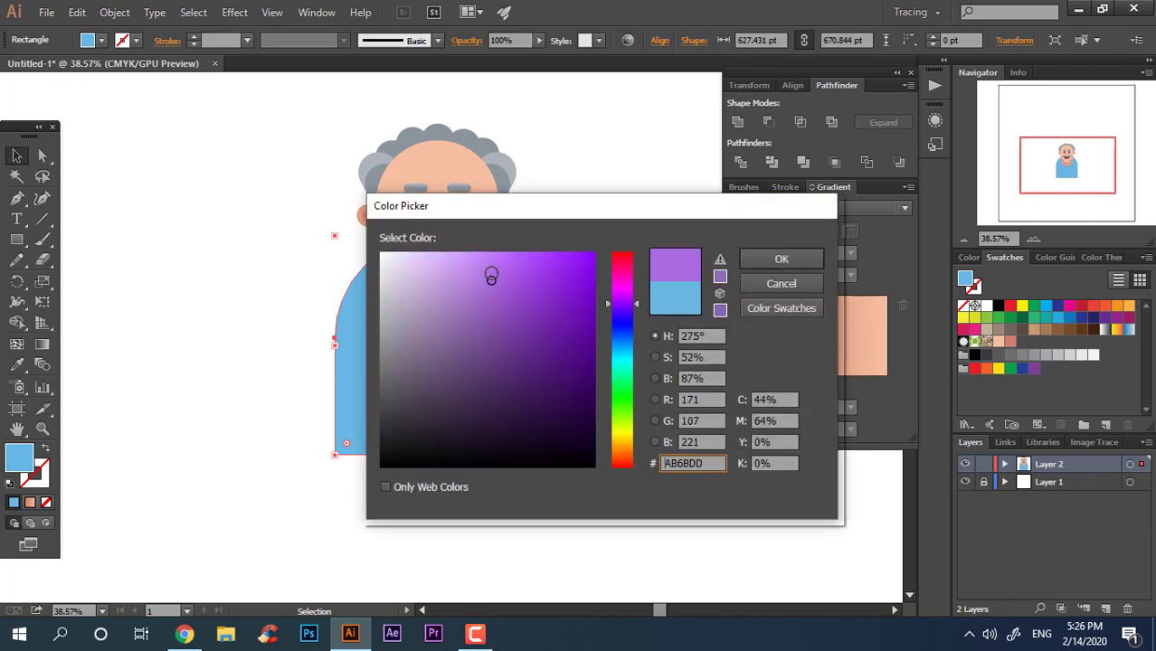
pyautogui.moveTo(492, 276); pyautogui.dragTo(513, 279)
pyautogui.click(781, 258)
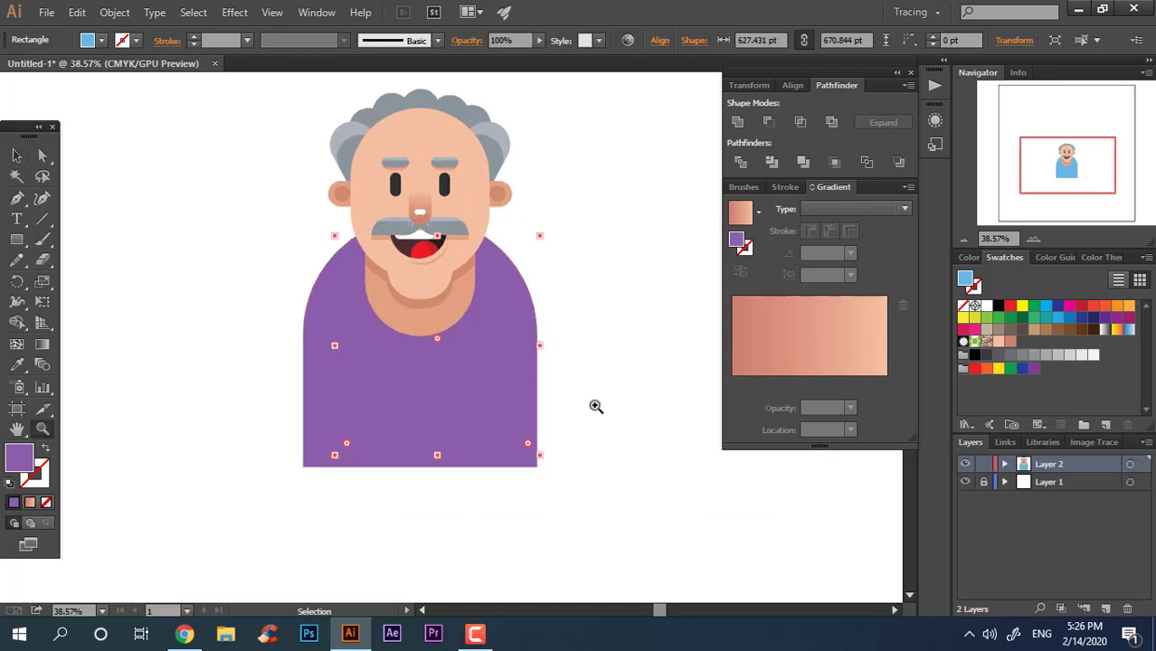
# Step: Draw a narrow vertical rectangle along the body's left edge and fill it a lighter purple
pyautogui.moveTo(595, 406); pyautogui.dragTo(591, 409)
pyautogui.click(16, 241)
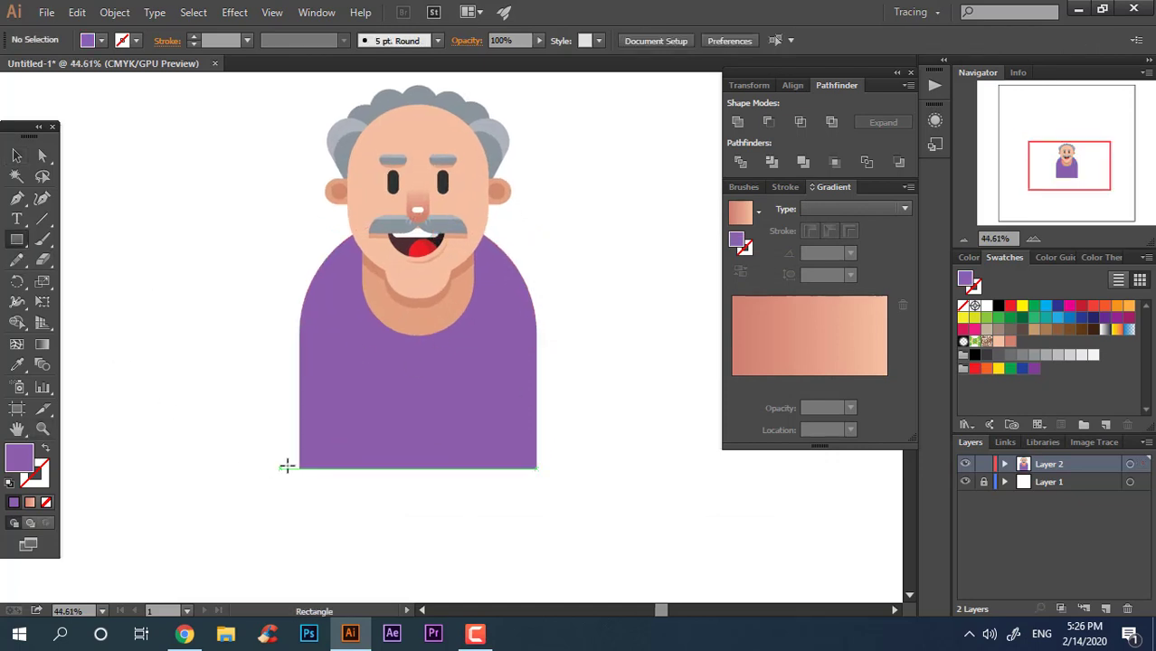
pyautogui.moveTo(298, 467); pyautogui.dragTo(340, 228)
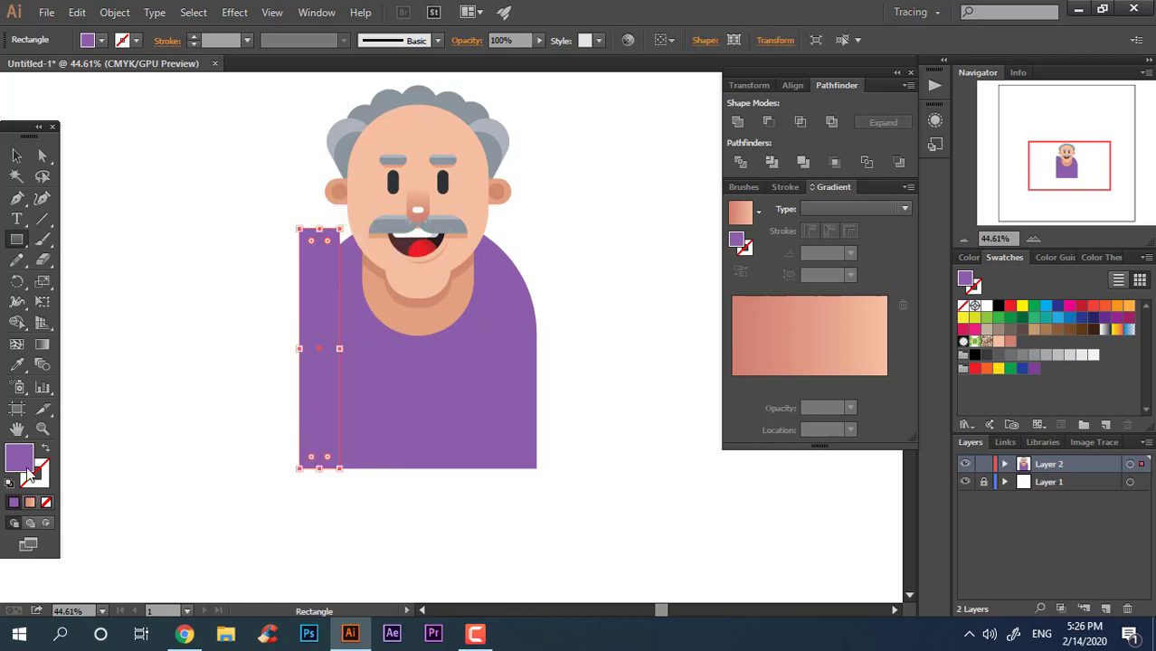
pyautogui.doubleClick(30, 471)
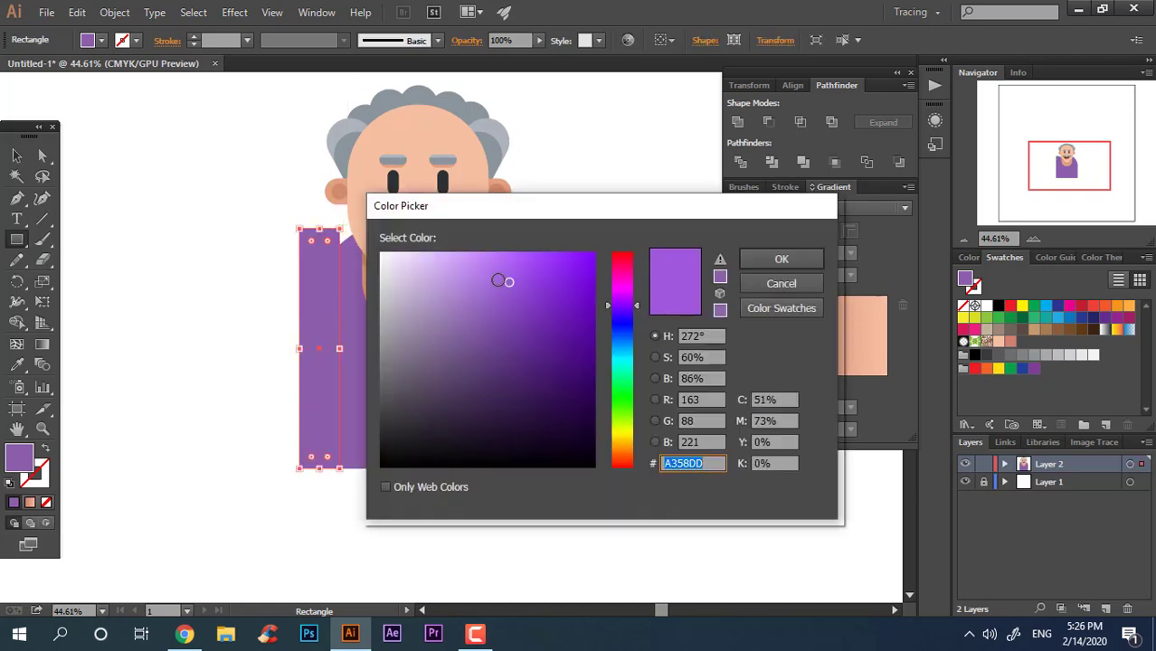
pyautogui.click(478, 265)
pyautogui.click(780, 259)
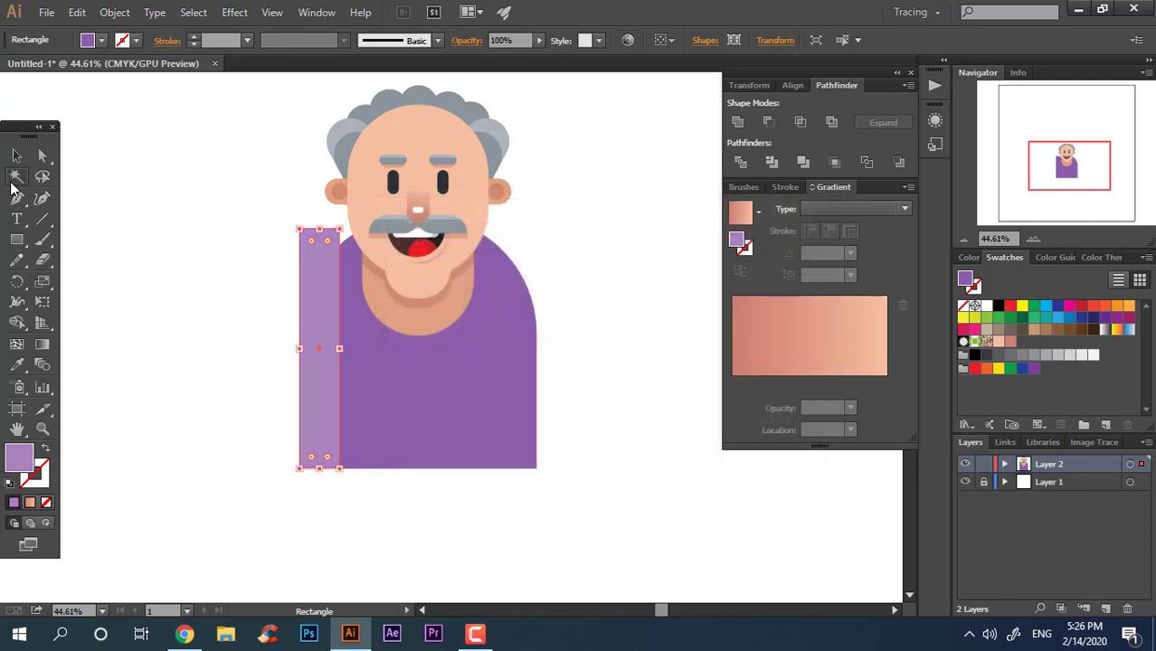
# Step: Duplicate the light purple strip to the body's right edge
pyautogui.click(16, 156)
pyautogui.click(280, 413)
pyautogui.moveTo(311, 423); pyautogui.dragTo(520, 466)
pyautogui.moveTo(539, 425); pyautogui.dragTo(528, 428)
# Step: Divide the body and both strips, then delete the strip pieces sticking out beyond the rounded shoulders
pyautogui.click(586, 514)
pyautogui.moveTo(303, 488); pyautogui.dragTo(545, 466)
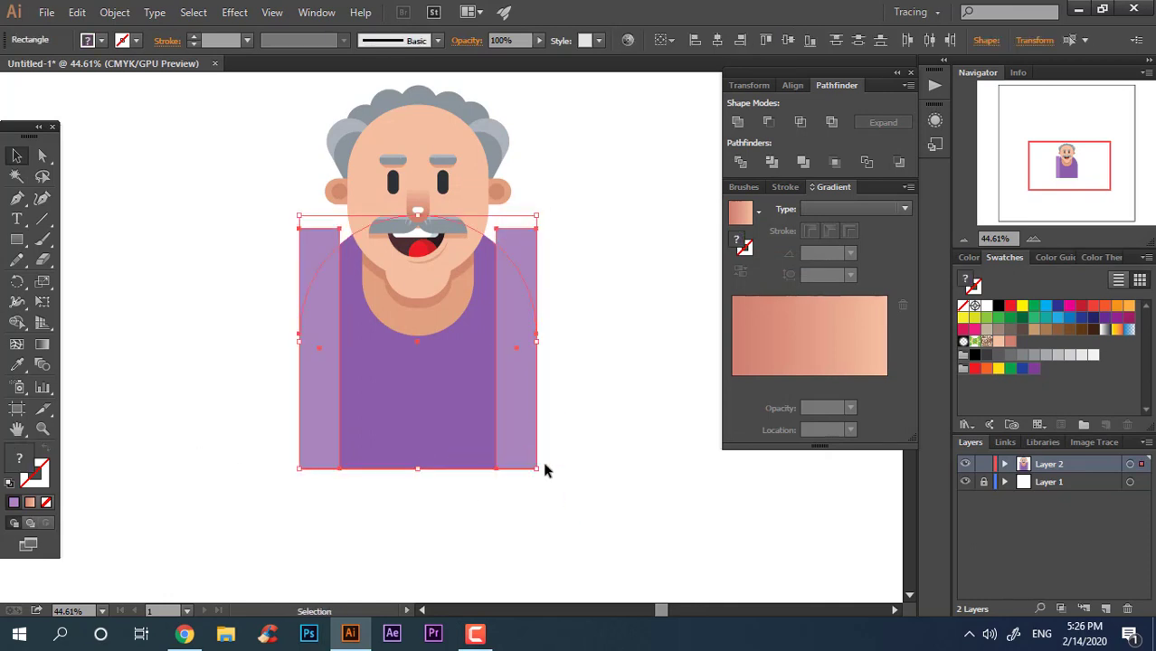
pyautogui.click(741, 172)
pyautogui.rightClick(456, 364)
pyautogui.click(542, 466)
pyautogui.click(516, 221)
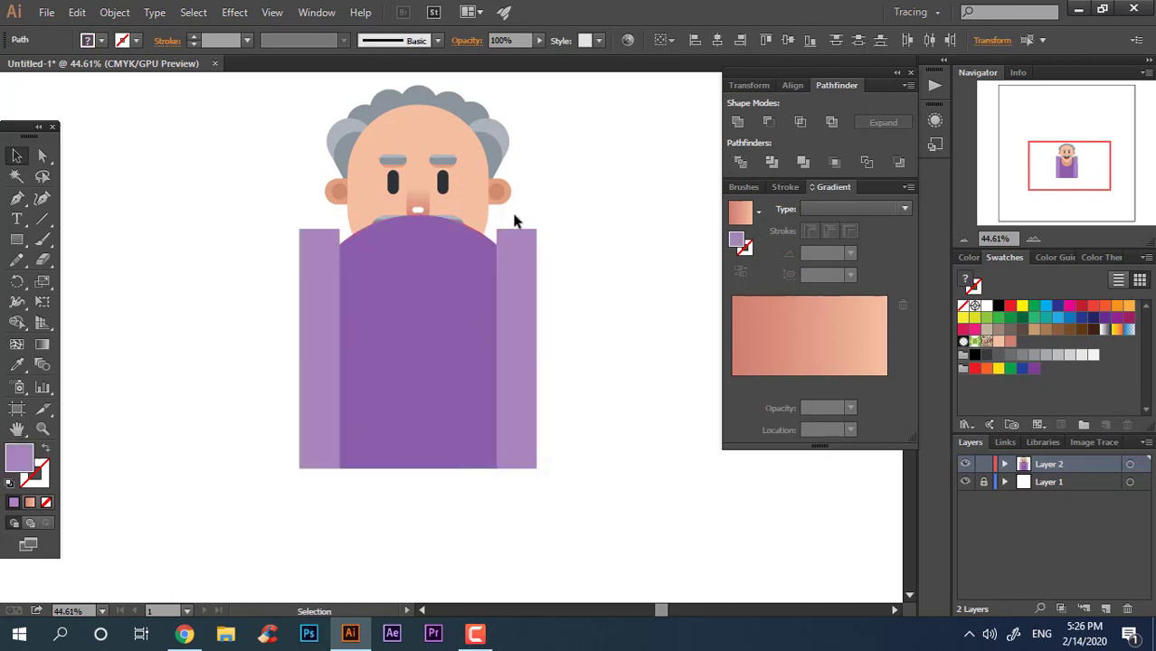
pyautogui.click(500, 246)
pyautogui.keyDown('shift'); pyautogui.click(317, 246); pyautogui.keyUp('shift')
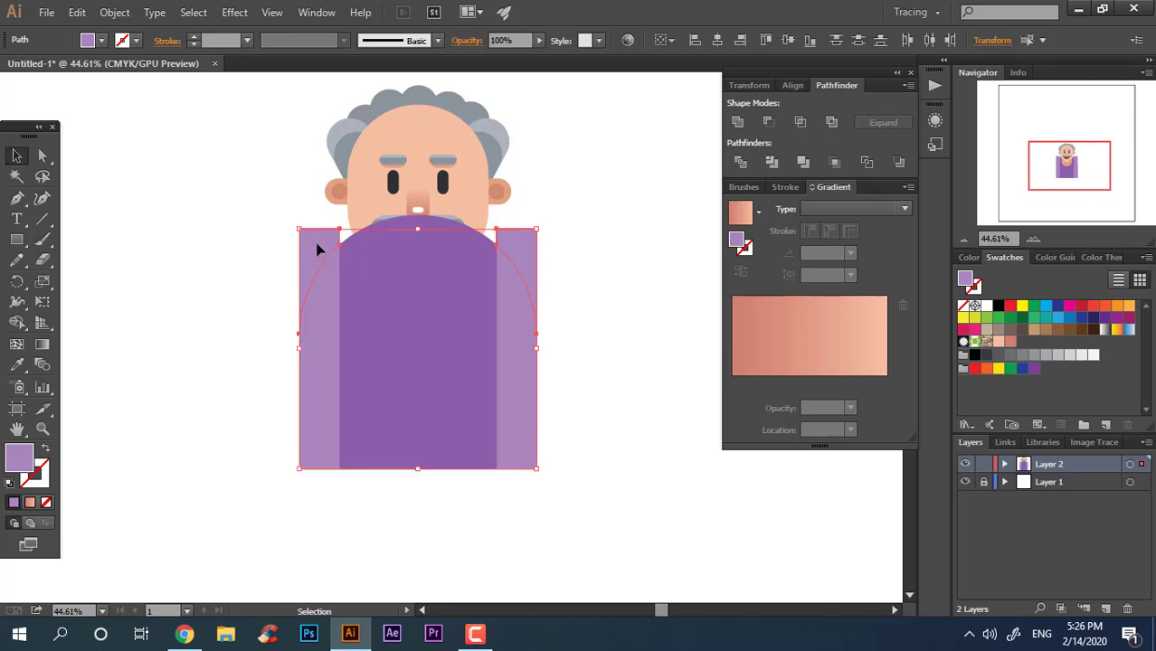
pyautogui.press('Delete')
pyautogui.moveTo(540, 472); pyautogui.dragTo(100, 393)
pyautogui.hotkey('ctrl', 'shift', '[')
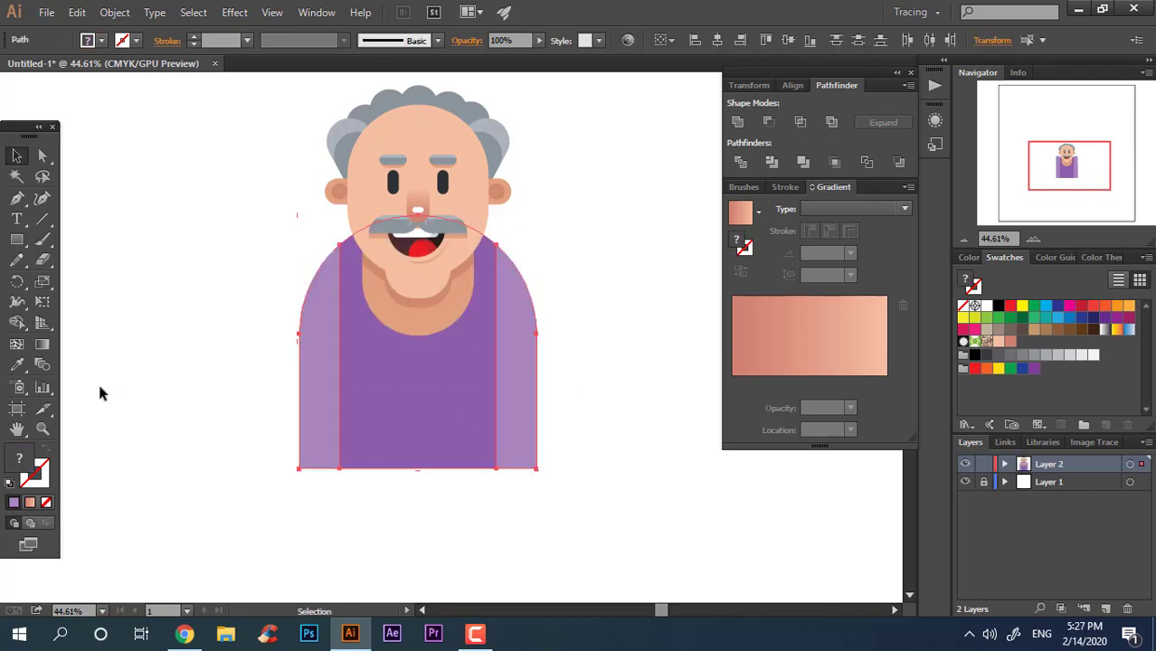
# Step: Draw a small square on the chest and rotate it 45° into a diamond
pyautogui.click(584, 332)
pyautogui.press('z')
pyautogui.click(576, 458)
pyautogui.moveTo(565, 388); pyautogui.dragTo(501, 385)
pyautogui.click(493, 372)
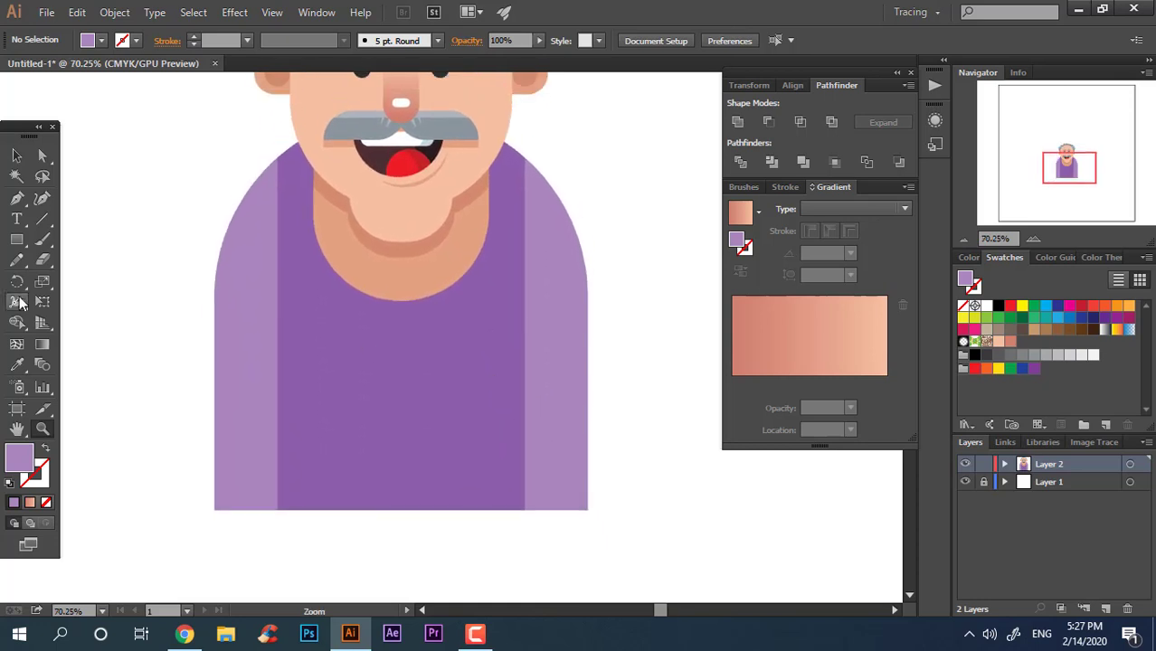
pyautogui.click(16, 239)
pyautogui.moveTo(328, 335); pyautogui.dragTo(393, 398)
pyautogui.click(16, 156)
pyautogui.moveTo(404, 339); pyautogui.dragTo(432, 365)
# Step: Sample the body colour onto the diamond and darken it to a deeper purple
pyautogui.click(18, 365)
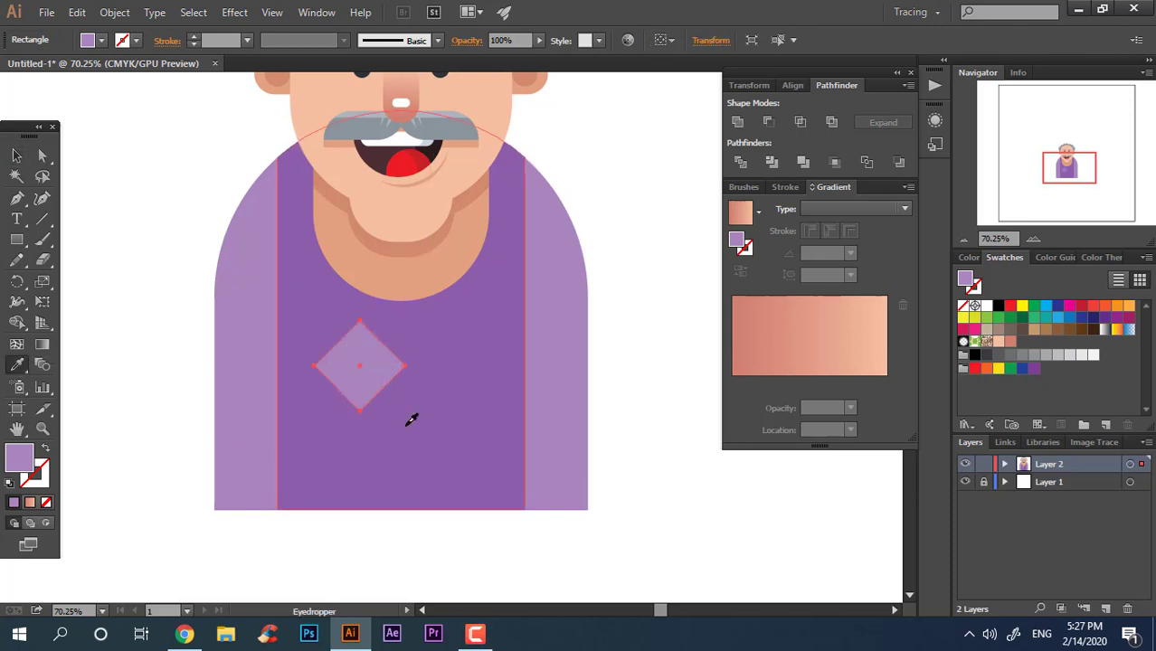
pyautogui.click(412, 418)
pyautogui.doubleClick(36, 459)
pyautogui.write('664084')
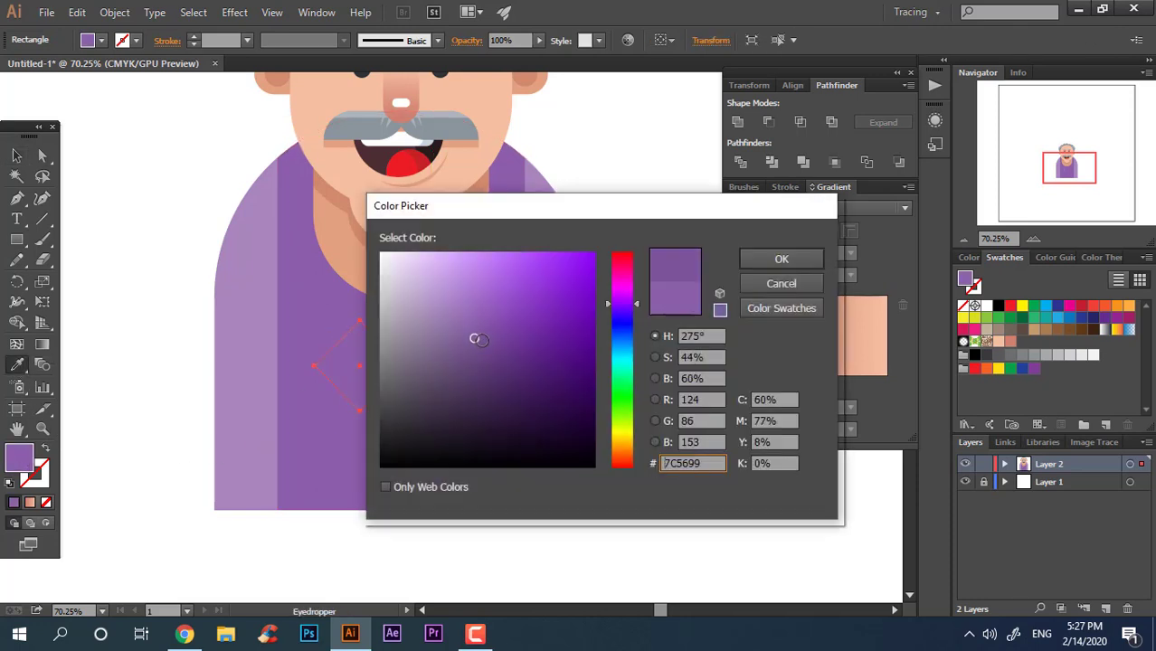
pyautogui.click(782, 259)
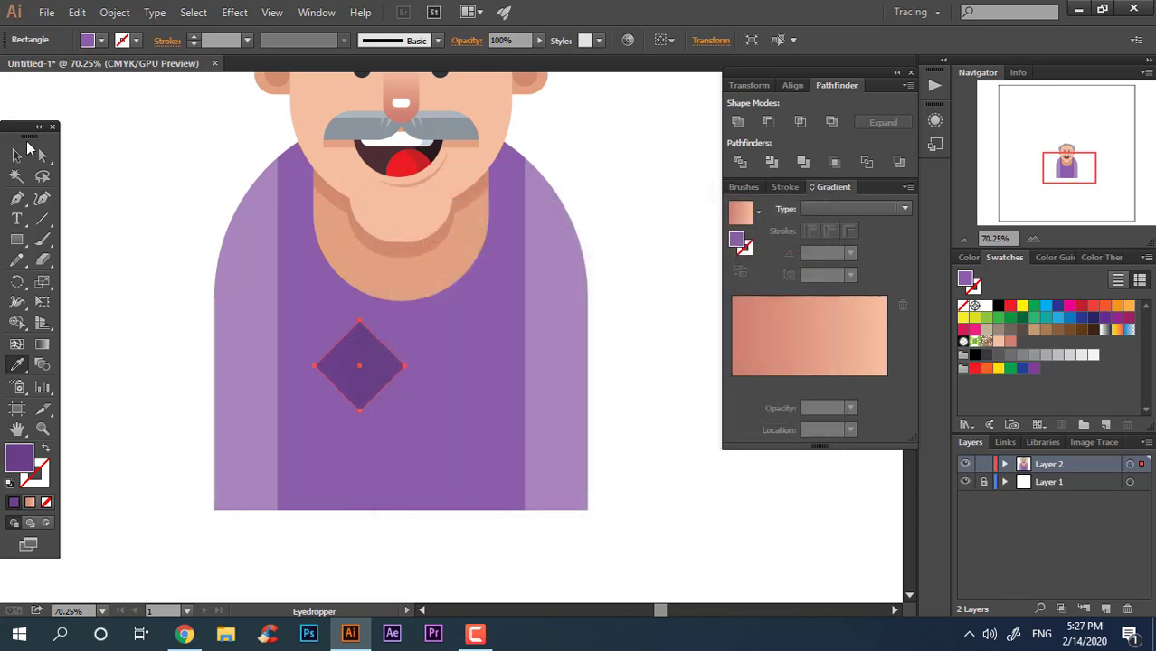
# Step: Duplicate the diamond directly below the first one
pyautogui.click(17, 155)
pyautogui.click(665, 371)
pyautogui.moveTo(345, 361); pyautogui.dragTo(646, 467)
pyautogui.click(645, 466)
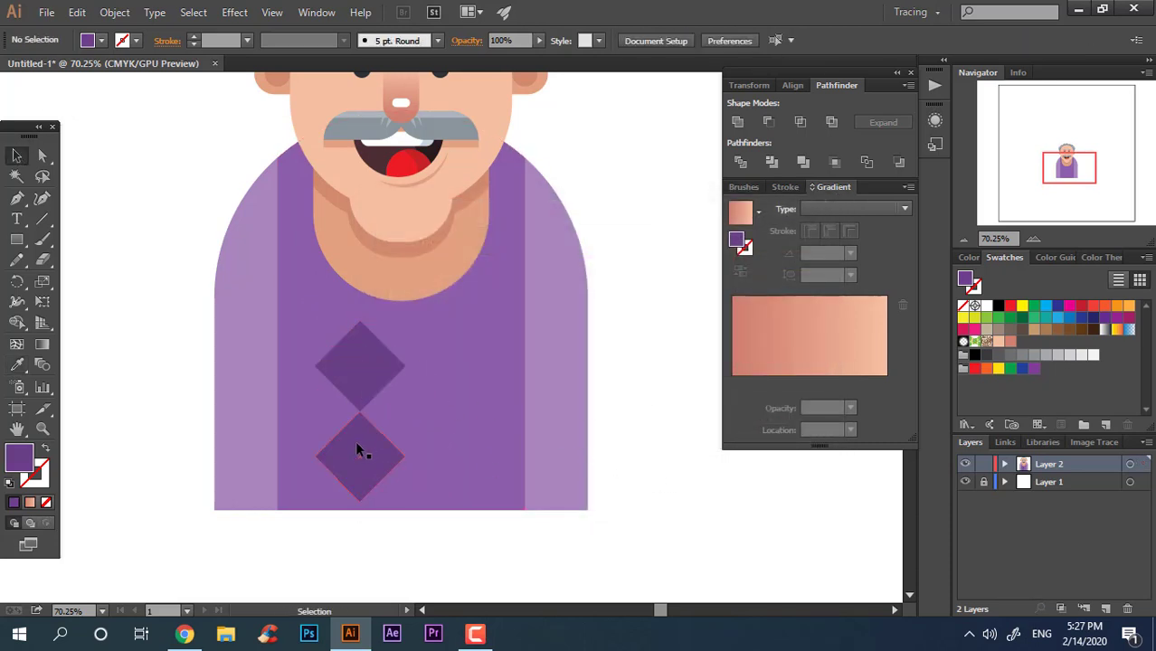
# Step: Select both diamonds and group them
pyautogui.click(375, 361)
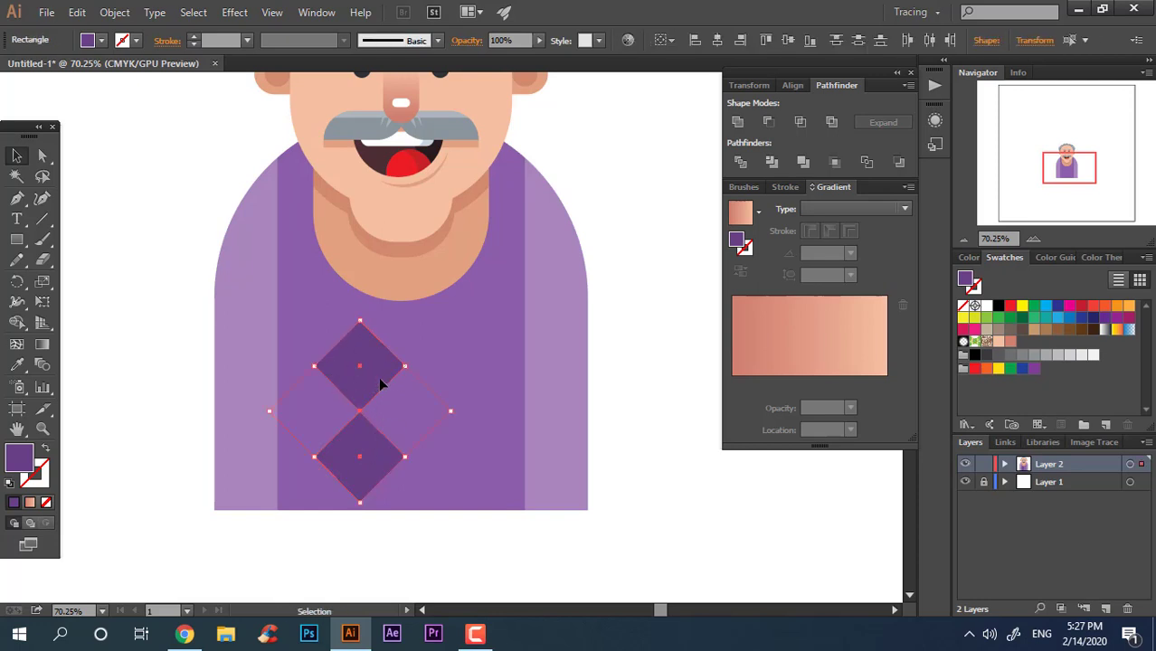
pyautogui.doubleClick(378, 376)
pyautogui.doubleClick(681, 449)
pyautogui.click(335, 452)
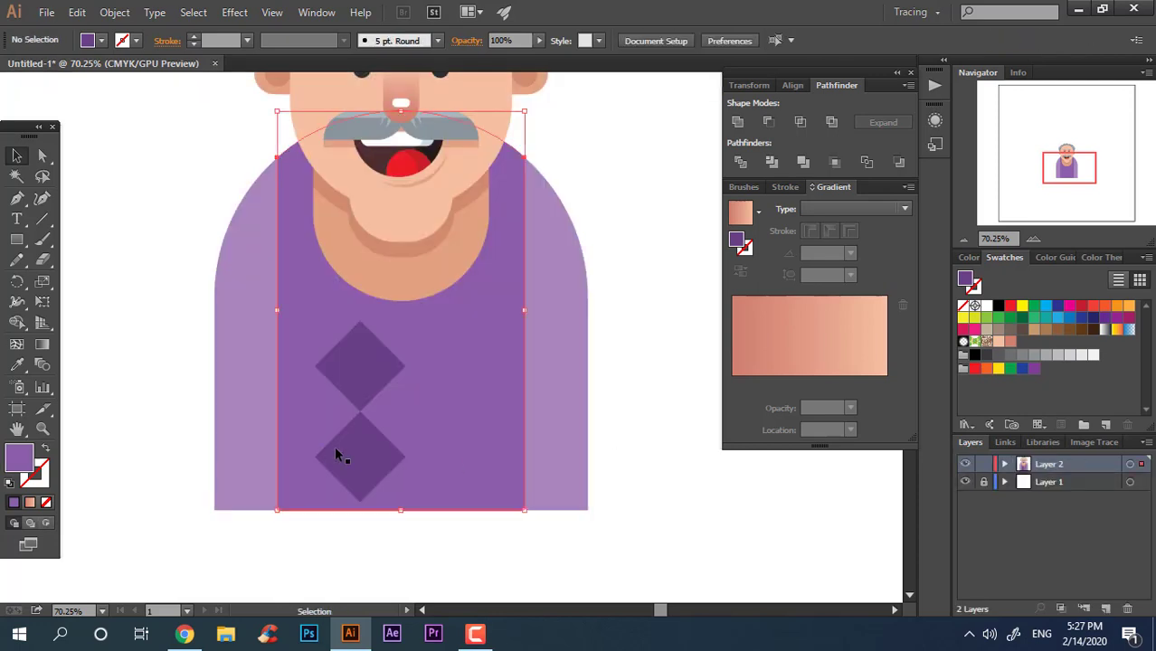
pyautogui.click(382, 475)
pyautogui.keyDown('shift'); pyautogui.click(379, 369); pyautogui.keyUp('shift')
pyautogui.rightClick(379, 369)
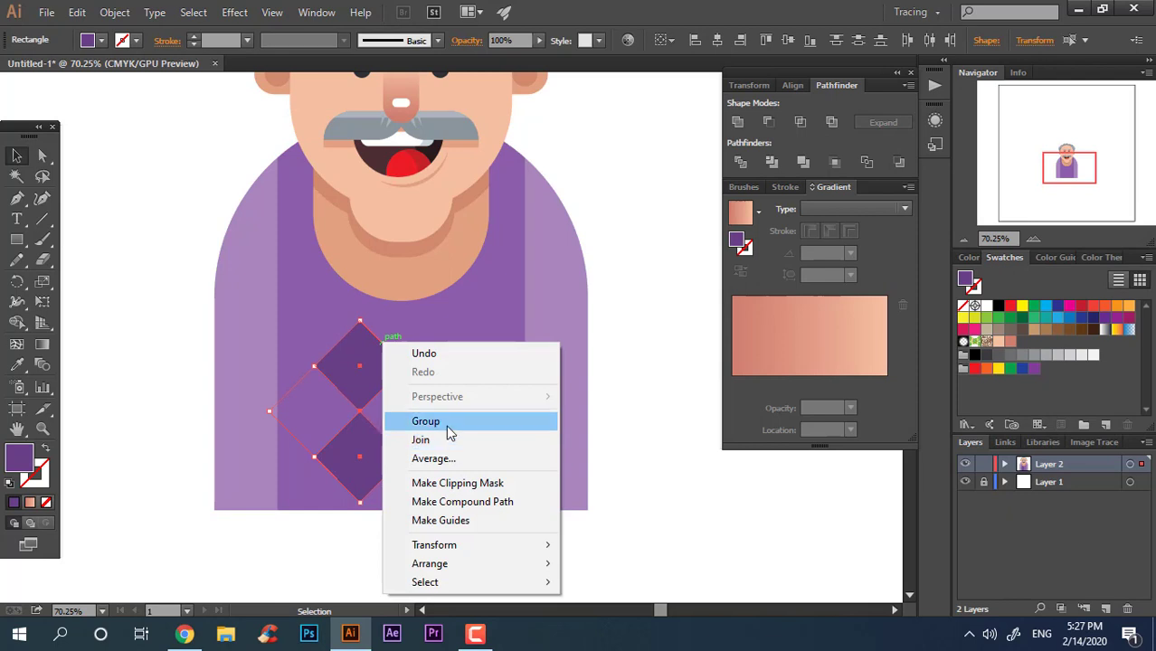
pyautogui.click(443, 425)
# Step: Duplicate the diamond pair to the right, forming a two-by-two diamond pattern
pyautogui.moveTo(368, 461); pyautogui.dragTo(472, 473)
pyautogui.click(661, 476)
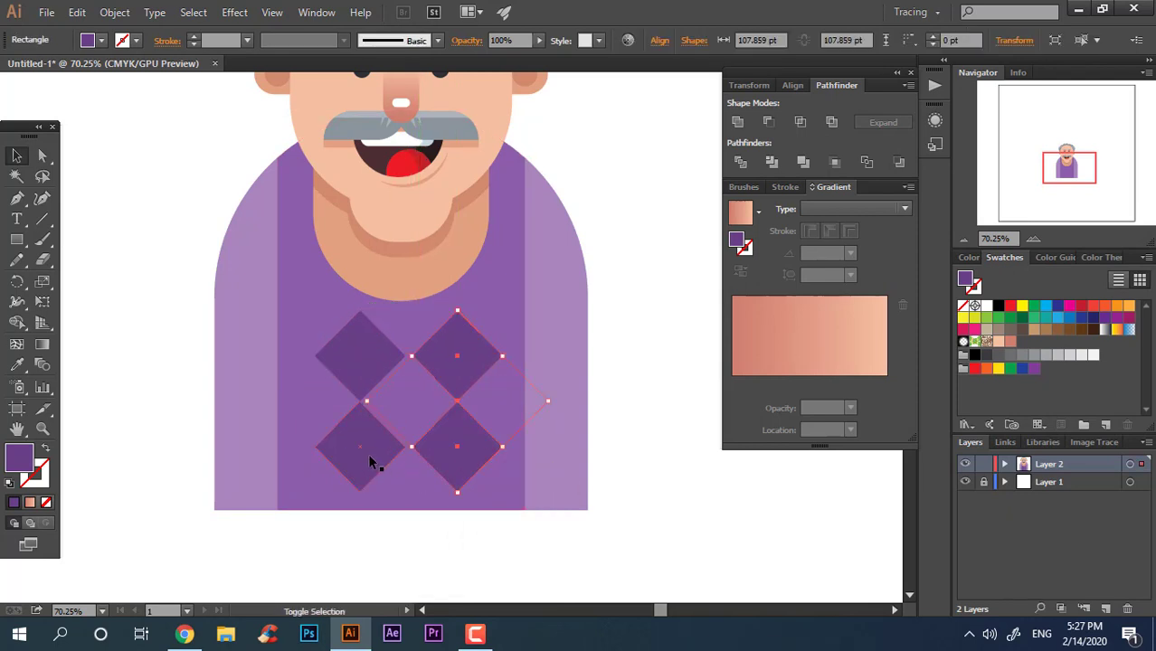
pyautogui.keyDown('shift'); pyautogui.click(369, 465); pyautogui.keyUp('shift')
pyautogui.rightClick(460, 451)
pyautogui.click(507, 378)
pyautogui.click(634, 525)
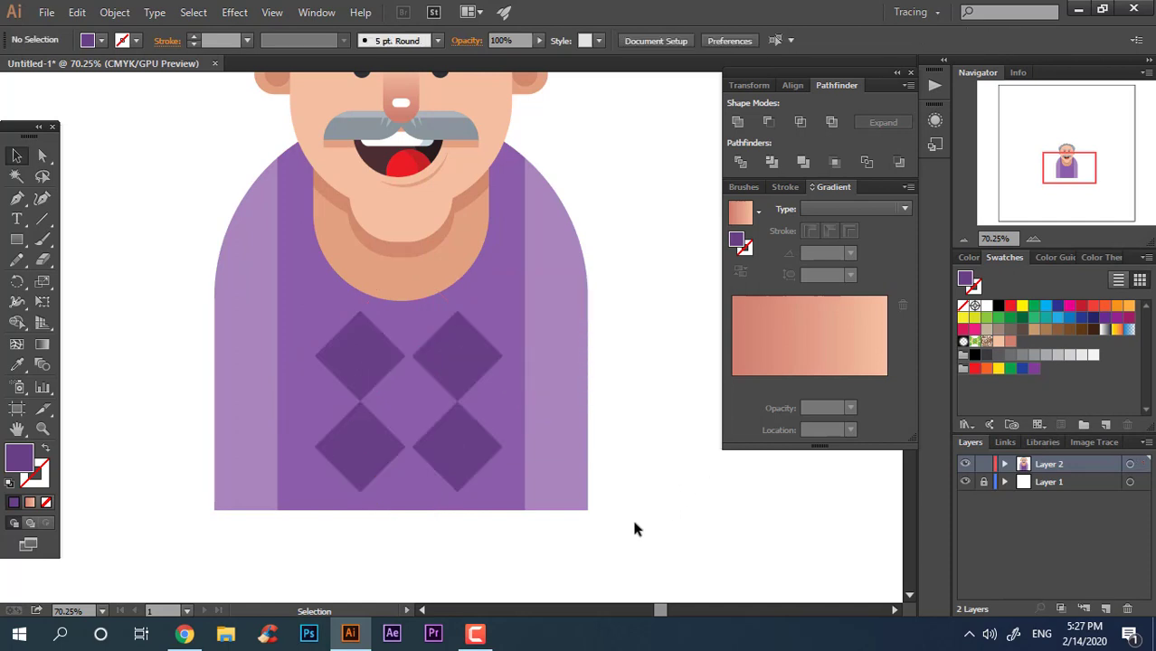
# Step: Select the body pieces together and group them
pyautogui.click(563, 458)
pyautogui.keyDown('shift'); pyautogui.click(267, 402); pyautogui.keyUp('shift')
pyautogui.rightClick(537, 334)
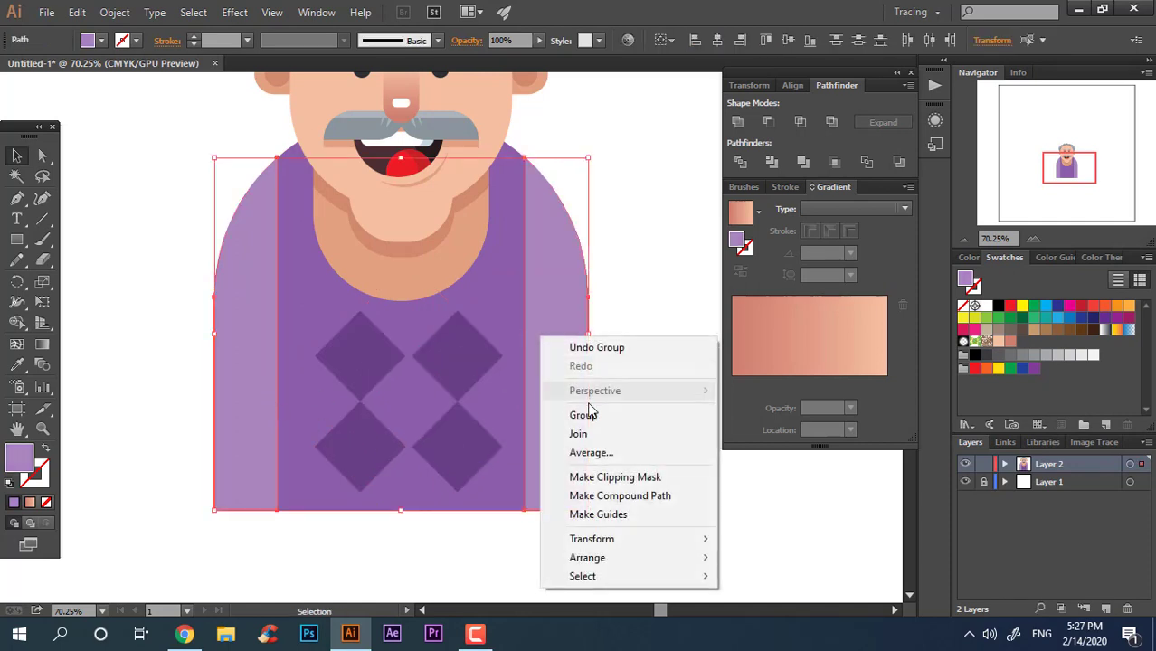
pyautogui.click(583, 411)
pyautogui.click(637, 387)
# Step: Select all the character's artwork and align it horizontally centered
pyautogui.press('z')
pyautogui.moveTo(636, 387); pyautogui.dragTo(281, 406)
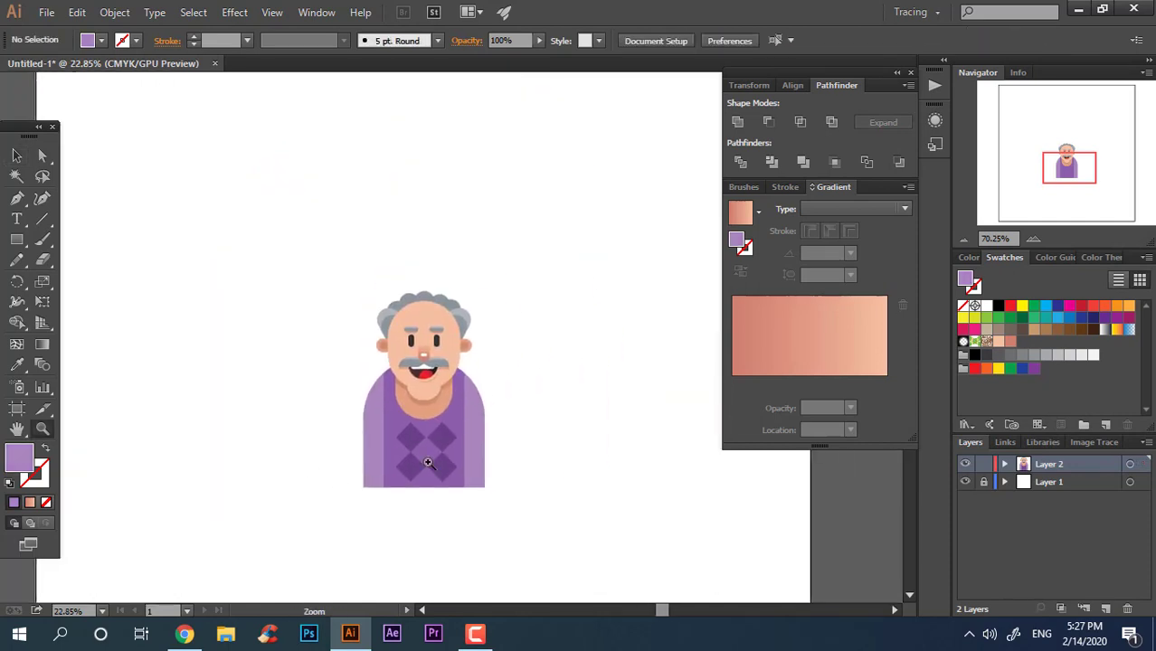
pyautogui.click(20, 160)
pyautogui.moveTo(532, 525); pyautogui.dragTo(266, 278)
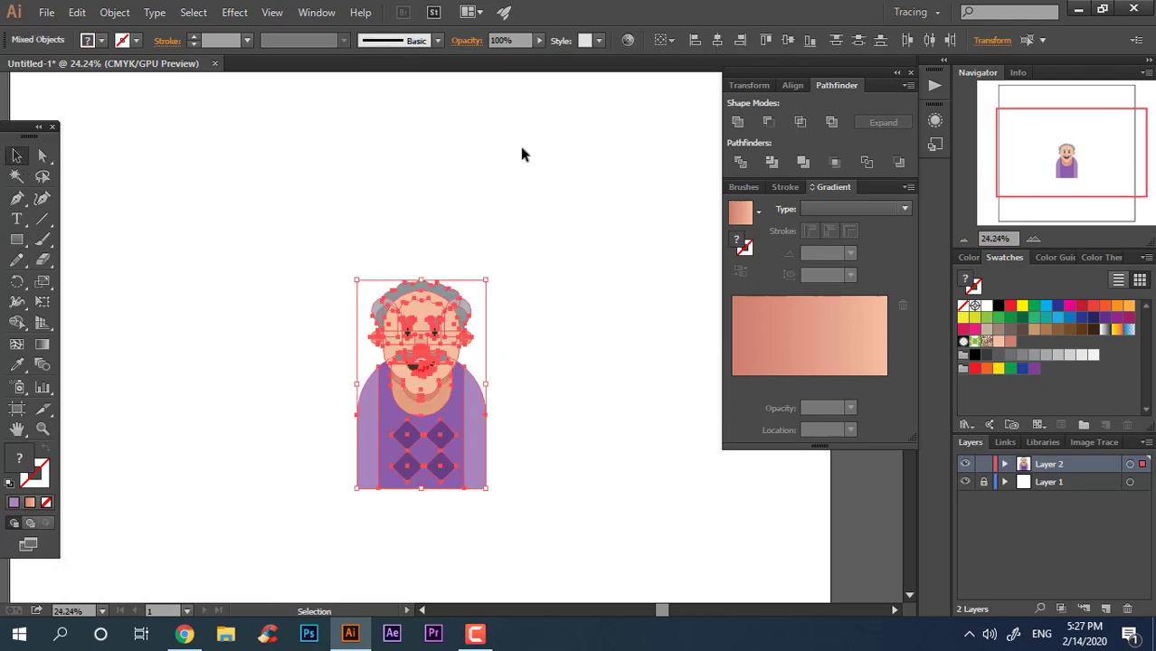
pyautogui.click(719, 41)
pyautogui.click(580, 364)
# Step: Examine the finished character and its sweater pattern up close
pyautogui.press('z')
pyautogui.moveTo(400, 498); pyautogui.dragTo(449, 497)
pyautogui.press('space')
pyautogui.moveTo(491, 447); pyautogui.dragTo(488, 393)
pyautogui.moveTo(524, 336); pyautogui.dragTo(514, 336)
pyautogui.press('space')
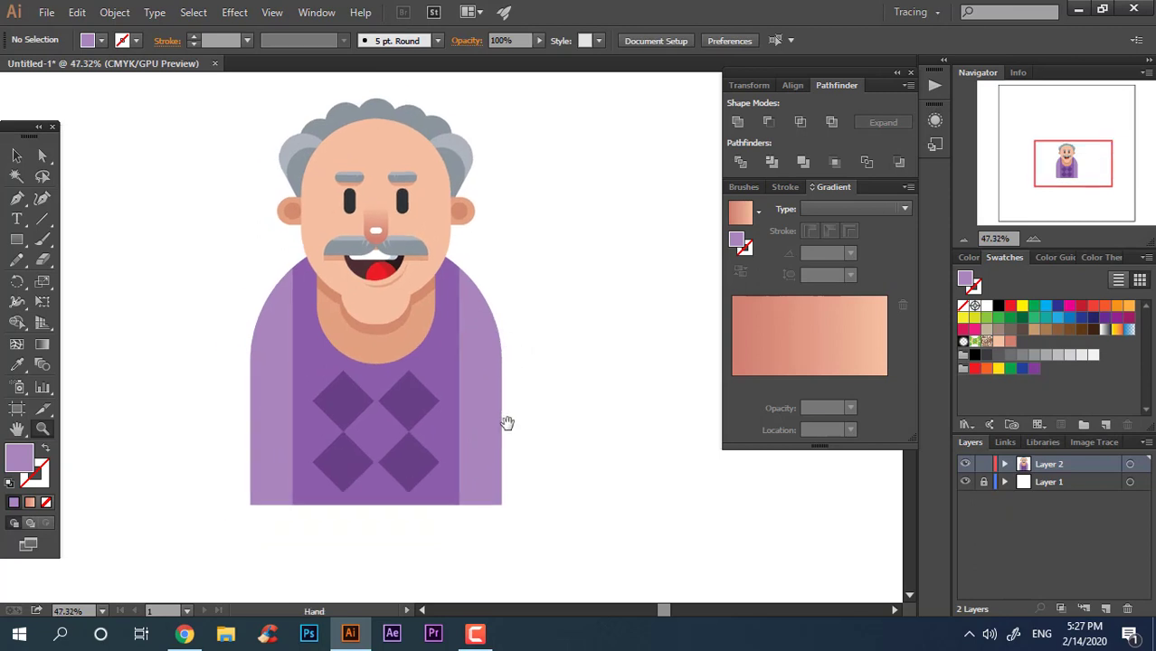
pyautogui.moveTo(508, 422); pyautogui.dragTo(516, 385)
pyautogui.moveTo(528, 312); pyautogui.dragTo(518, 351)
pyautogui.press('space')
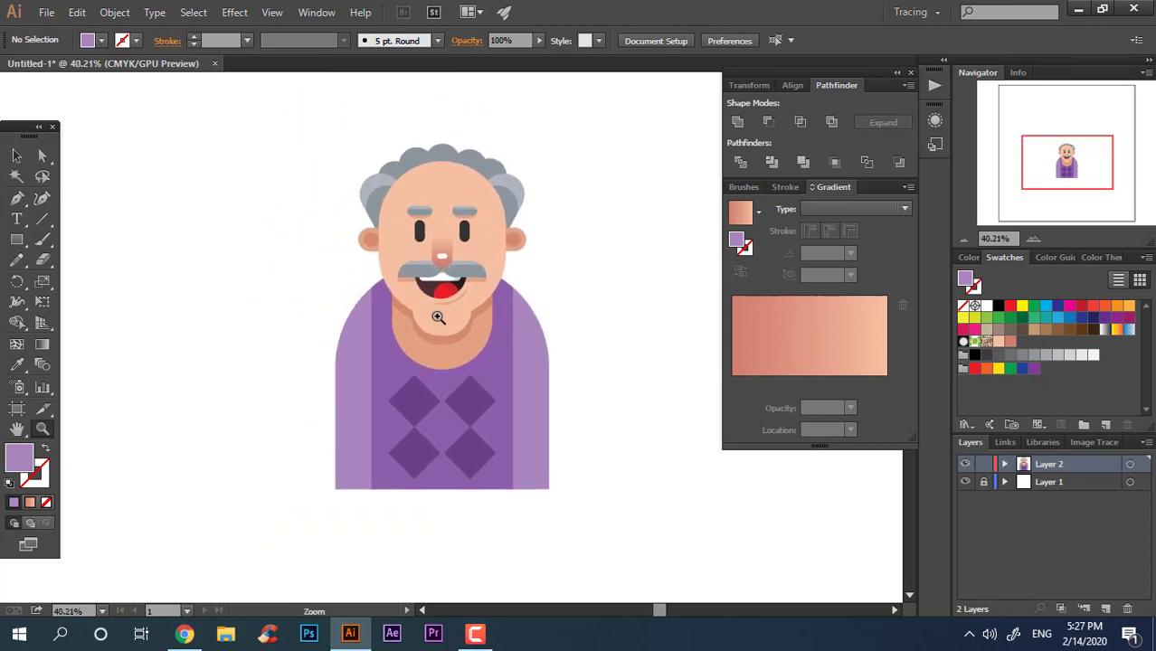
pyautogui.moveTo(439, 317); pyautogui.dragTo(482, 338)
pyautogui.press('space')
pyautogui.moveTo(475, 415); pyautogui.dragTo(490, 425)
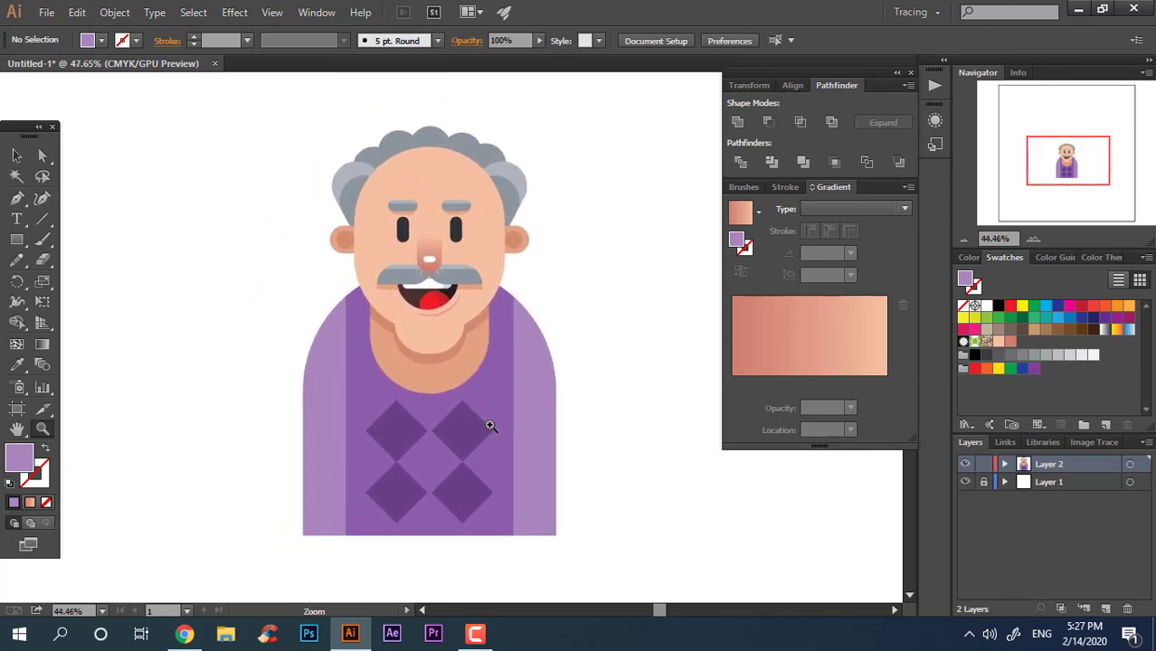
pyautogui.press('space')
pyautogui.moveTo(538, 475); pyautogui.dragTo(537, 462)
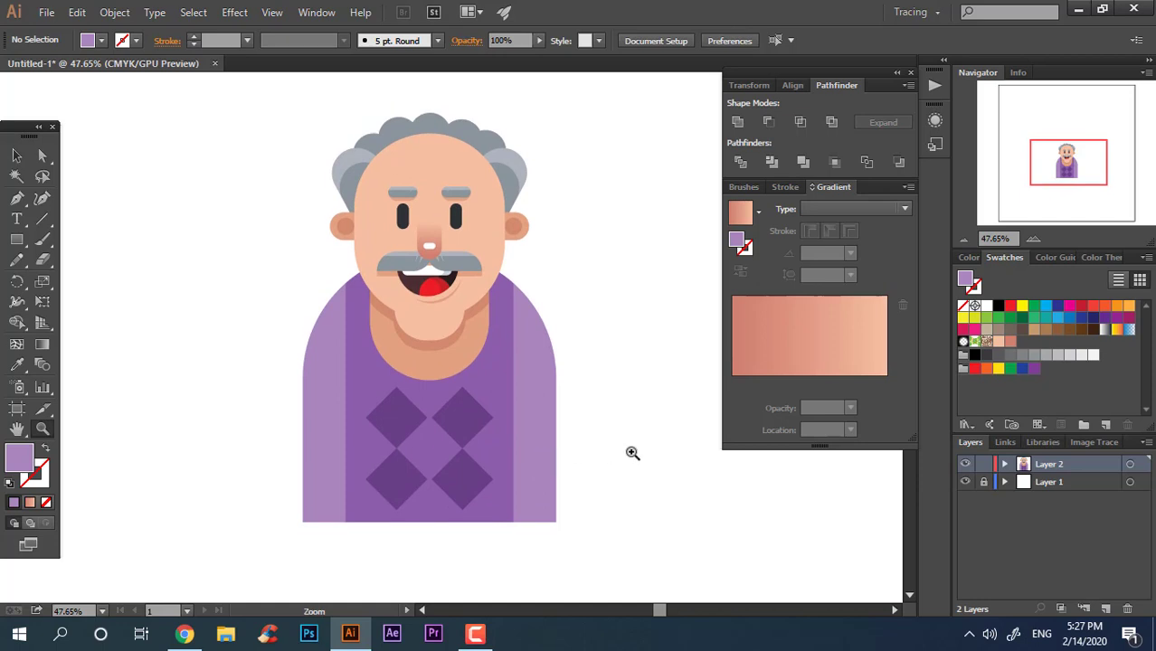